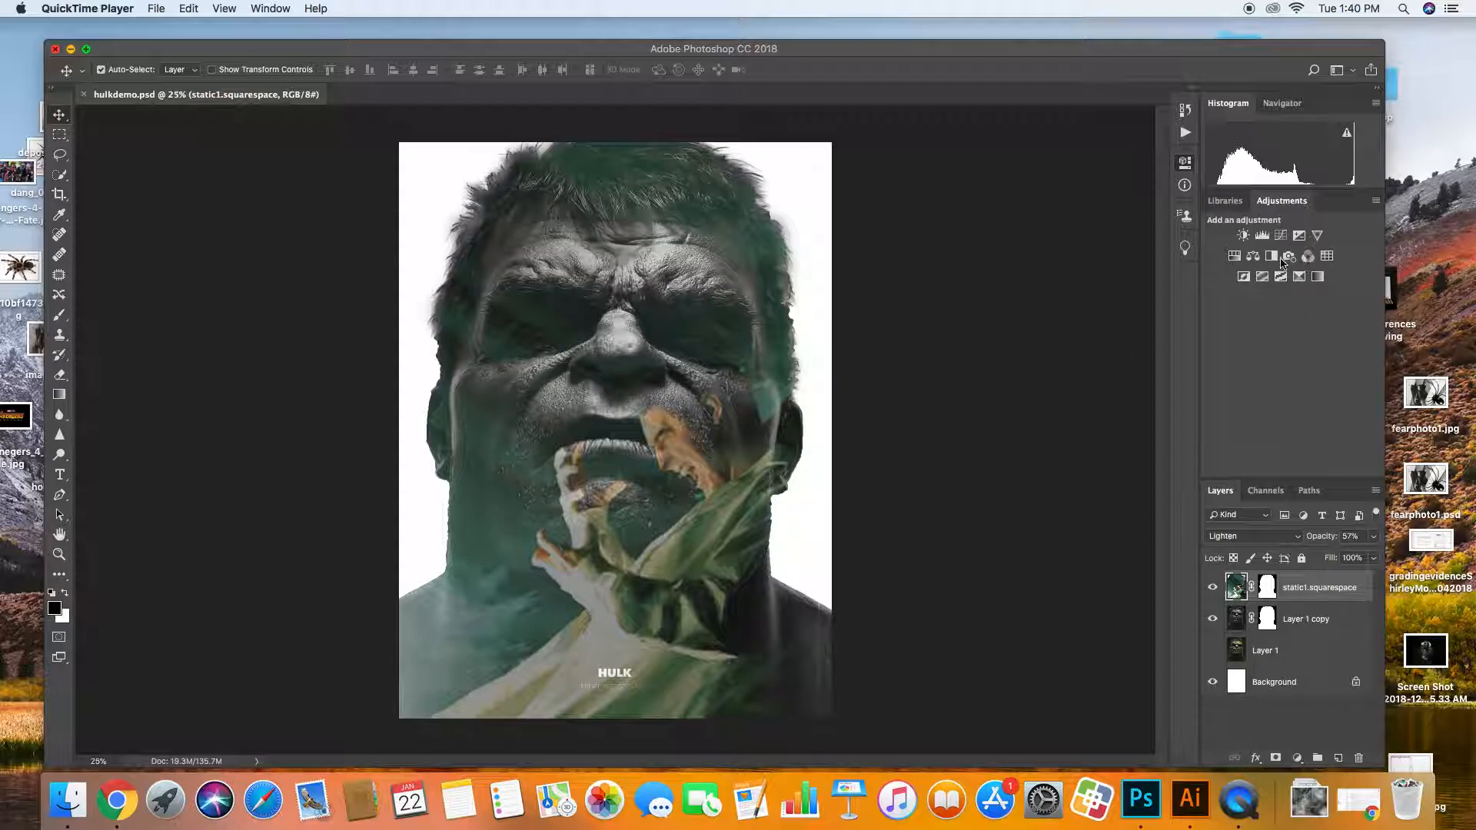
Add a Gradient Map adjustment above the static1.squarespace layer and apply the black, brown and light blue to white preset.
left_click(1317, 277)
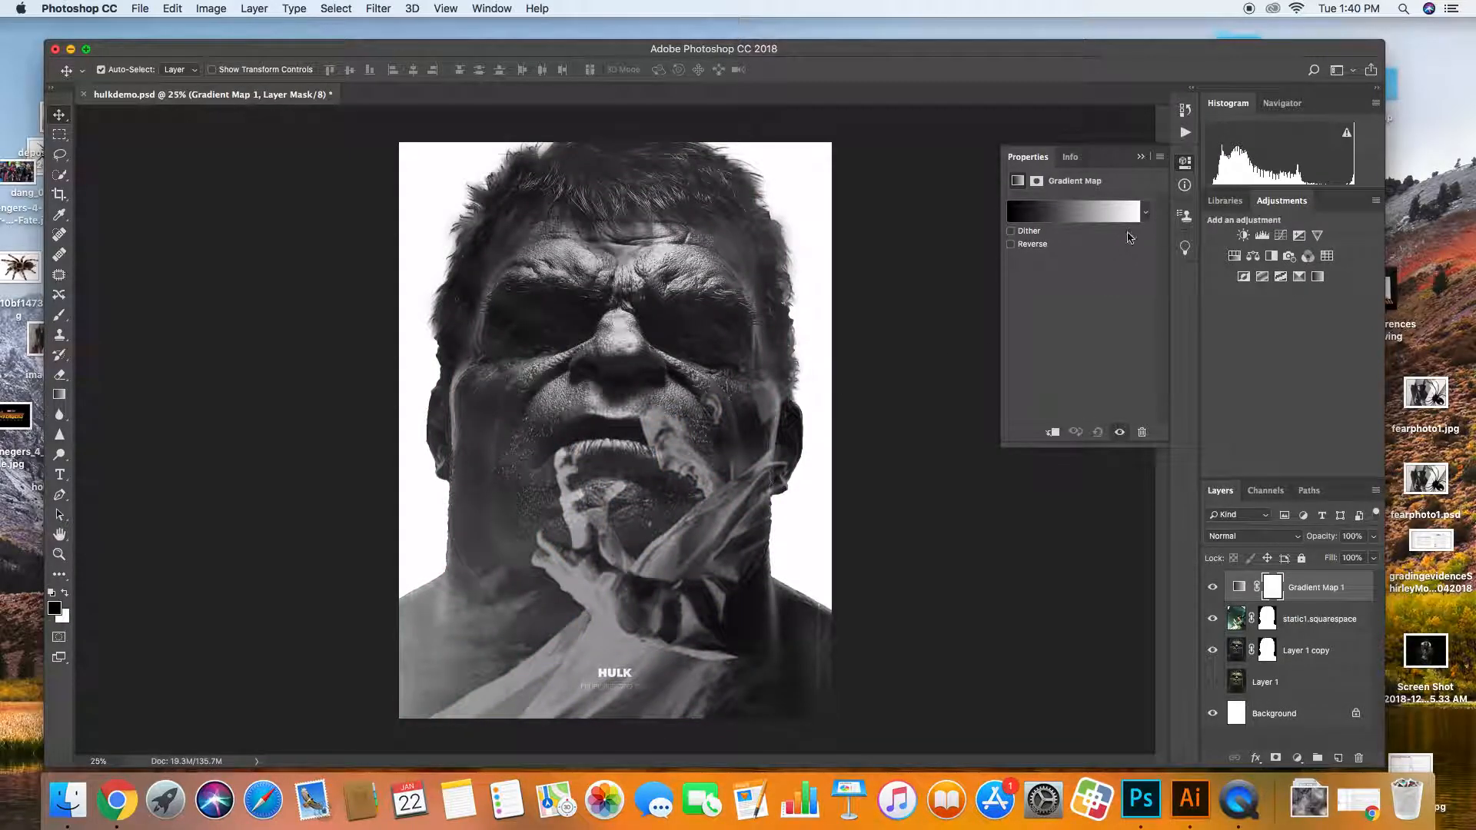
left_click(1146, 214)
left_click(1123, 273)
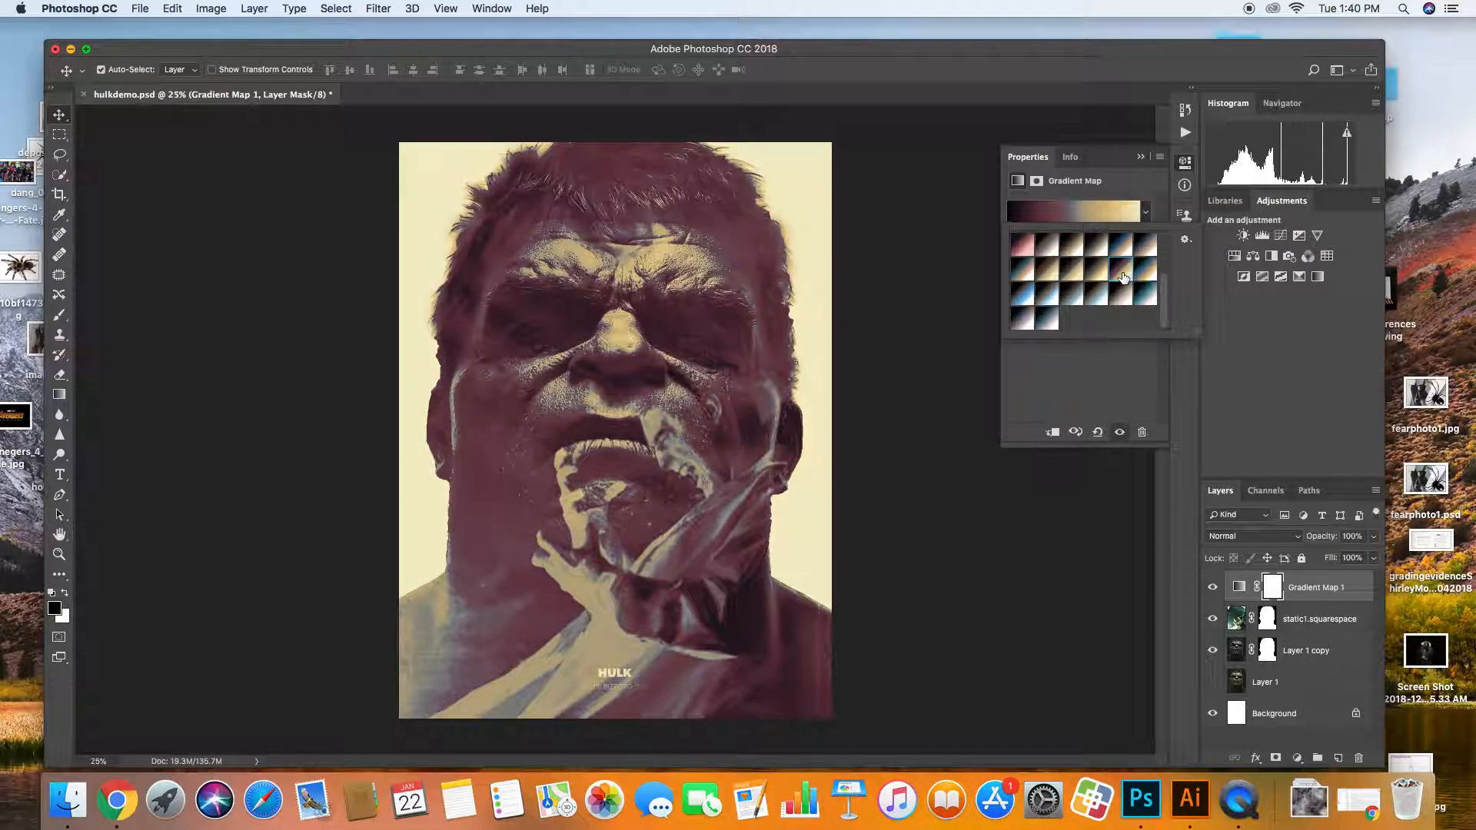
left_click(1141, 270)
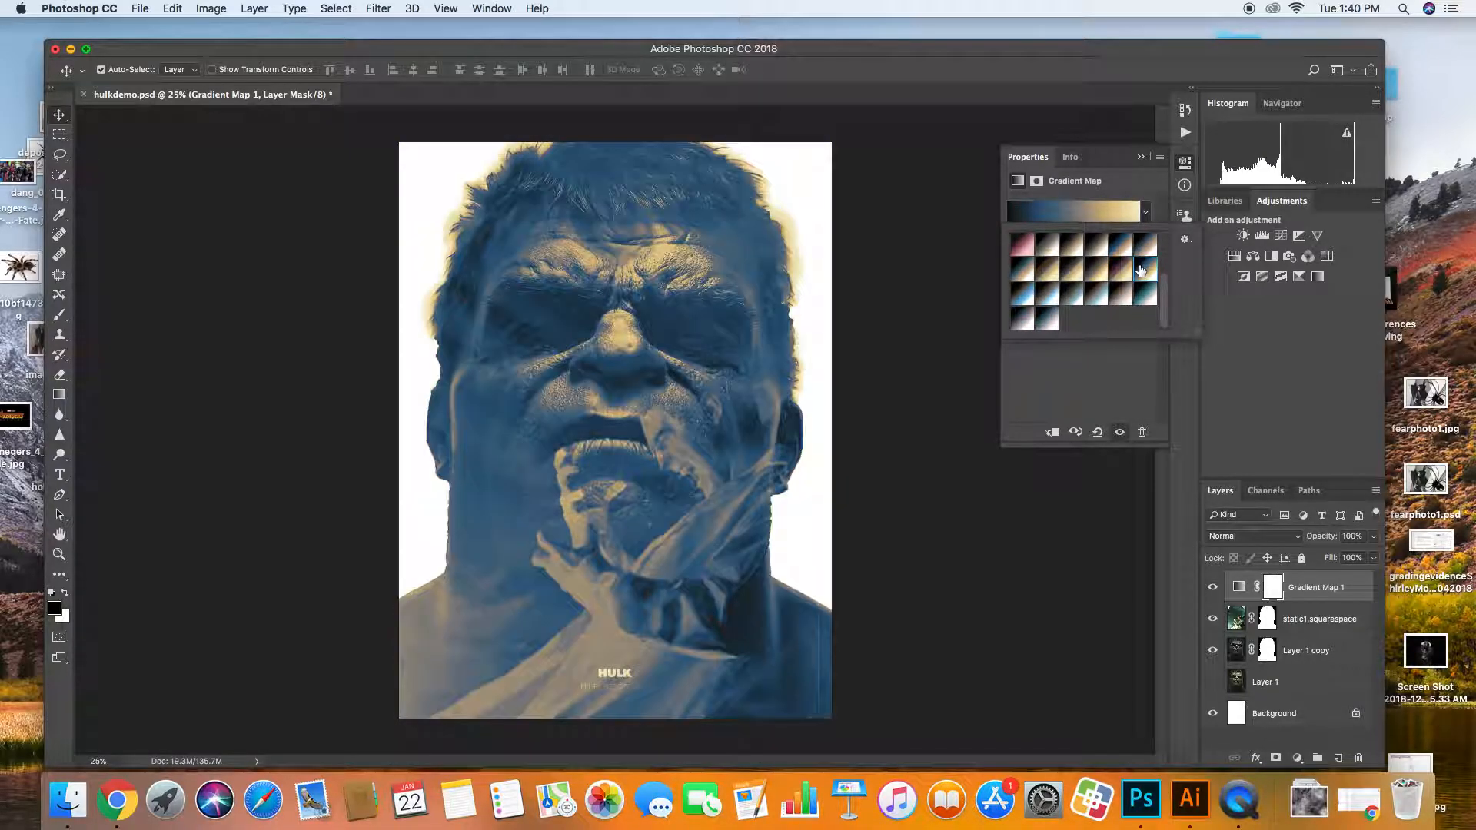
left_click(1124, 248)
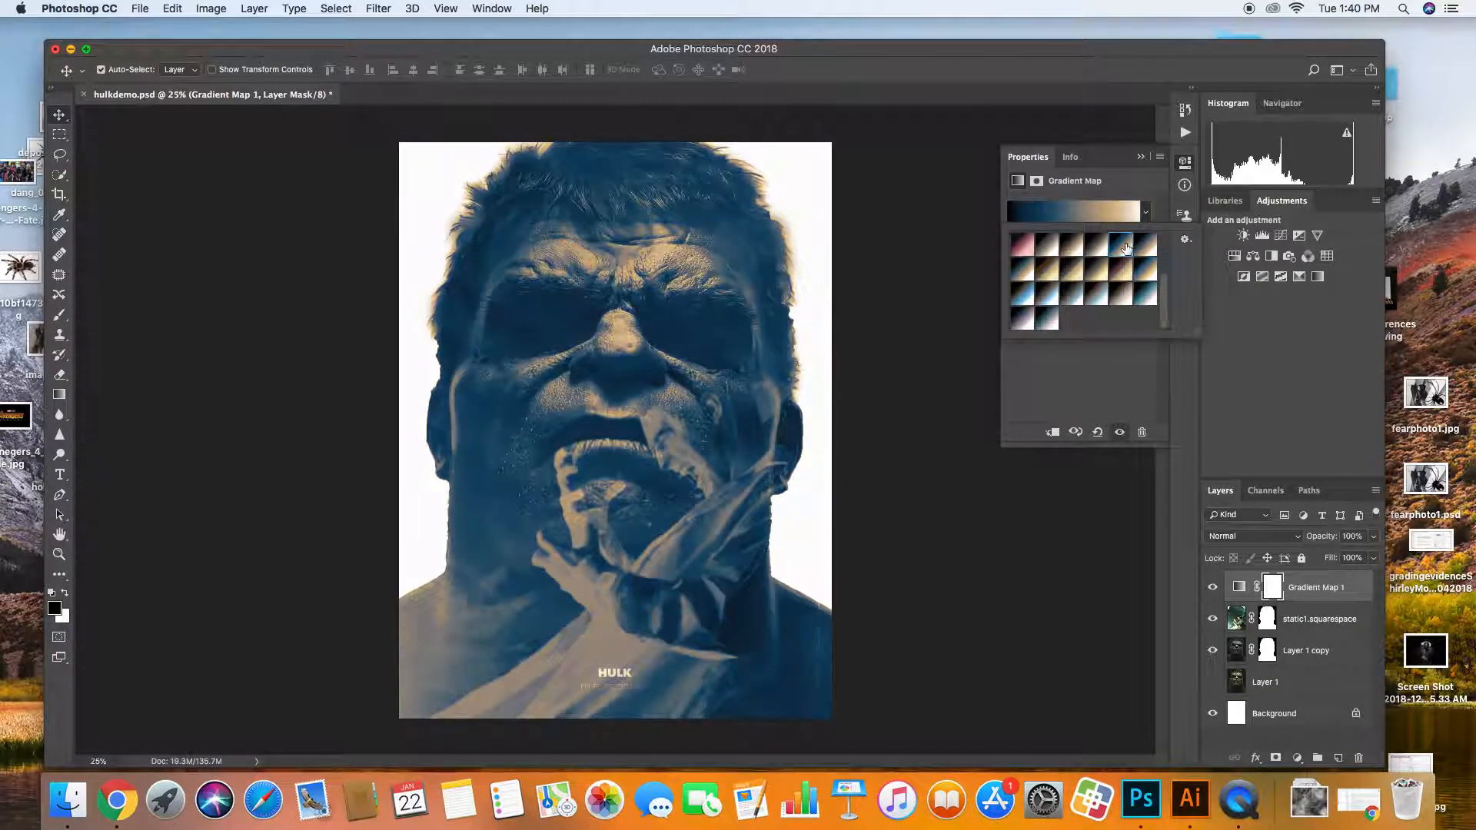
left_click(1144, 298)
left_click(1049, 295)
left_click(1034, 296)
left_click(1049, 295)
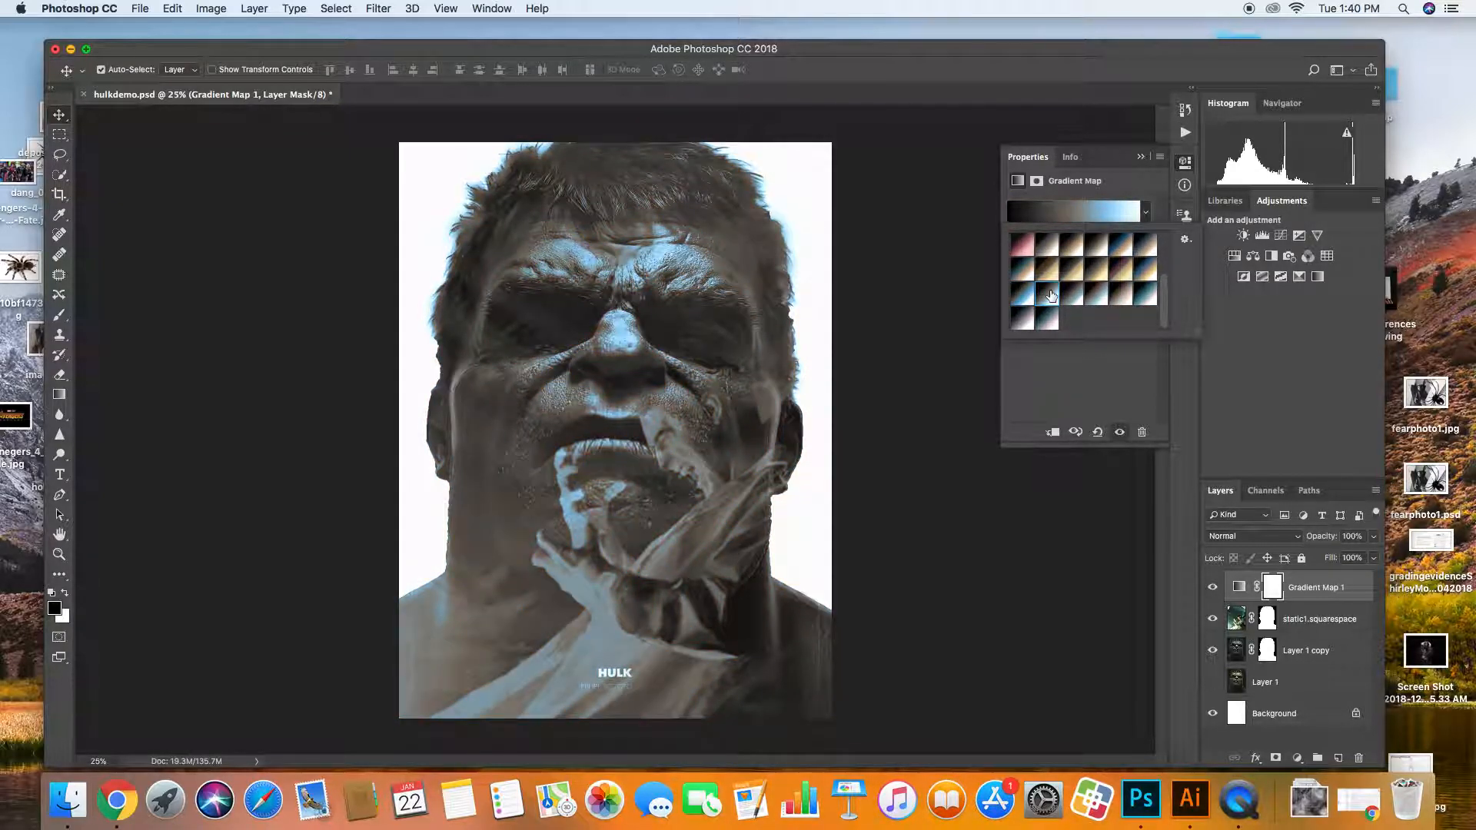
left_click(1141, 156)
left_click(1140, 156)
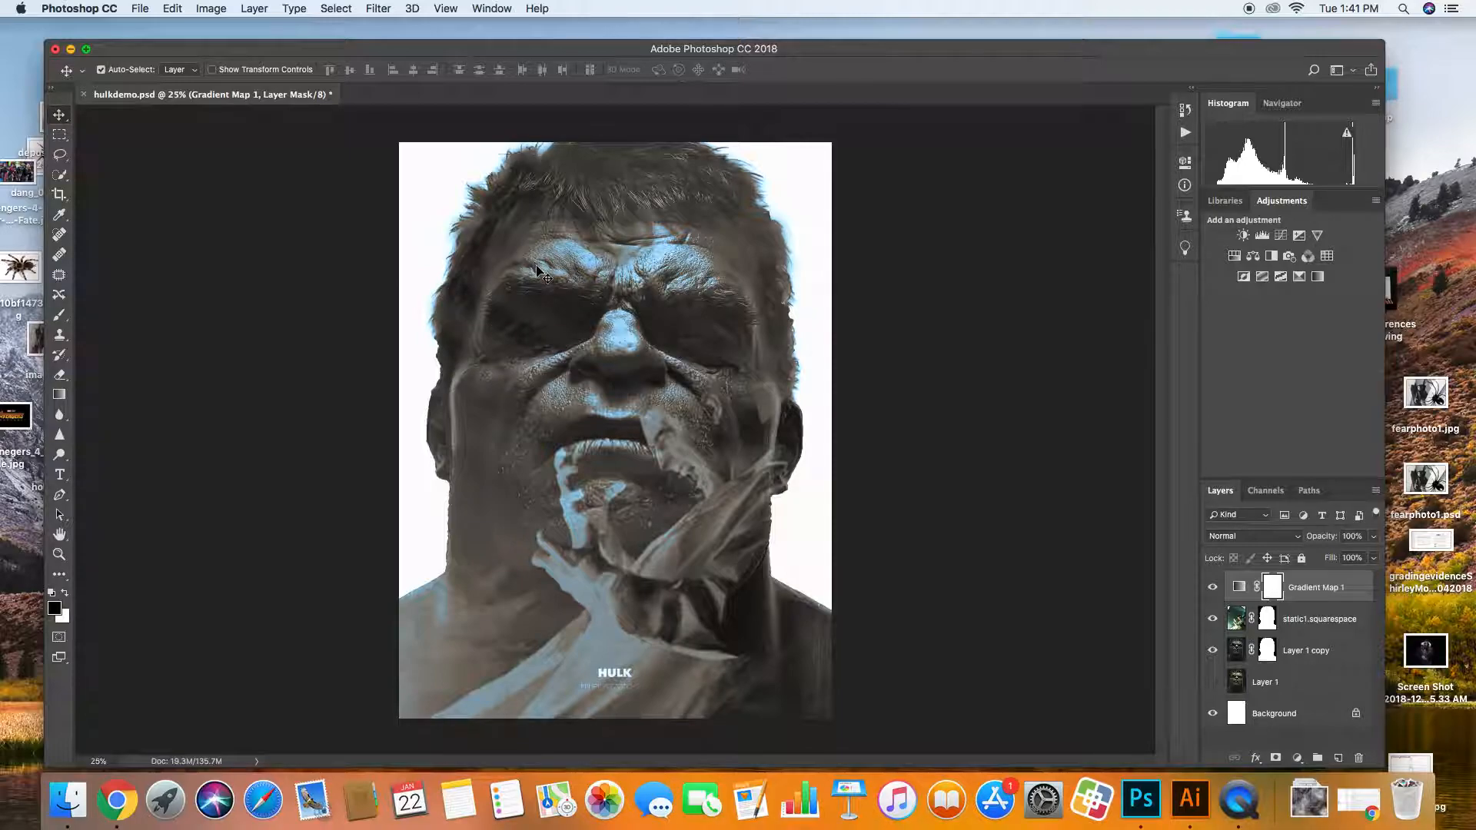
Try to extend the canvas above the head with the Crop tool.
left_click(60, 195)
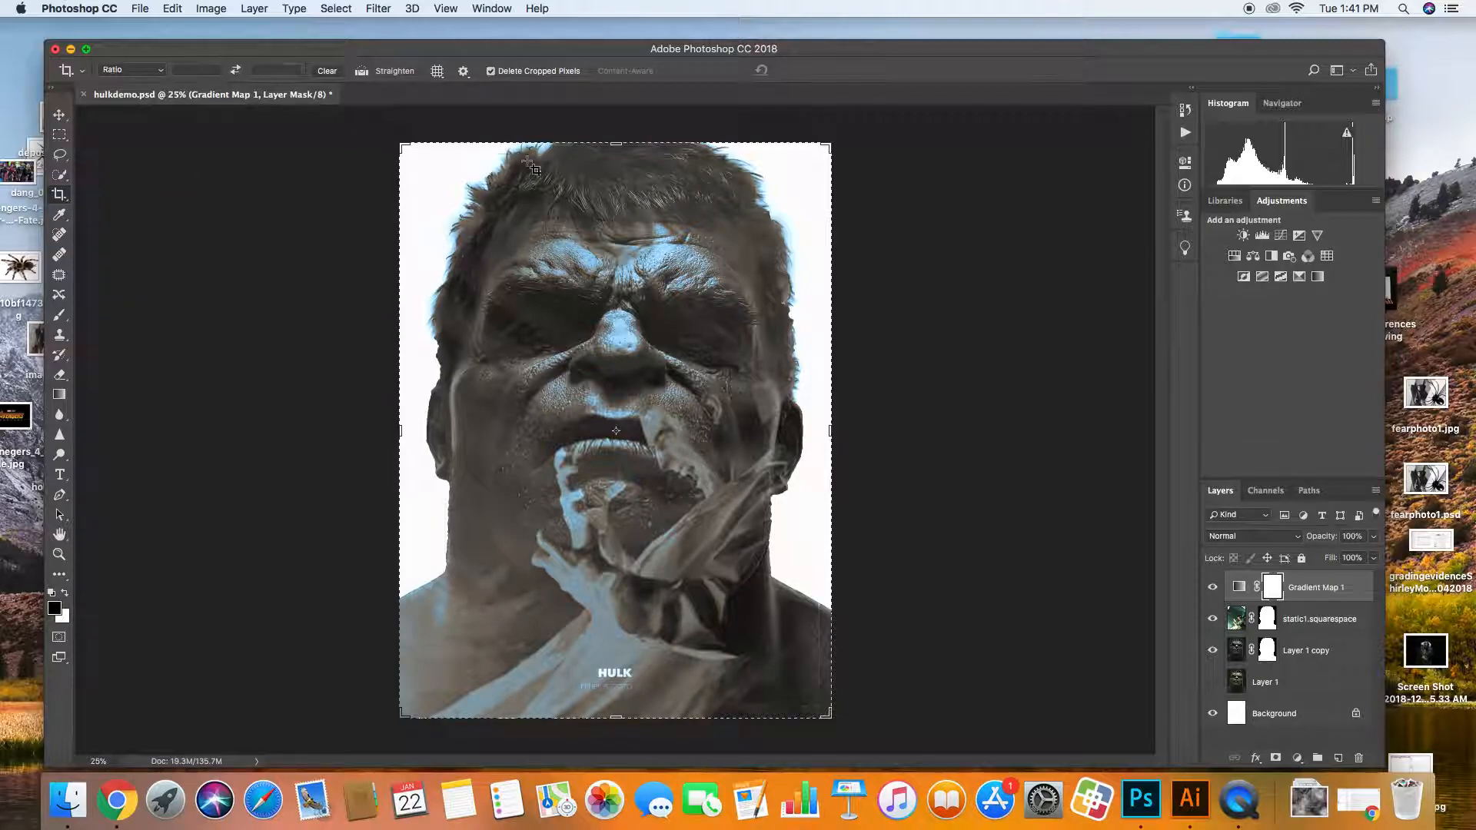
left_click_drag(617, 144, 621, 119)
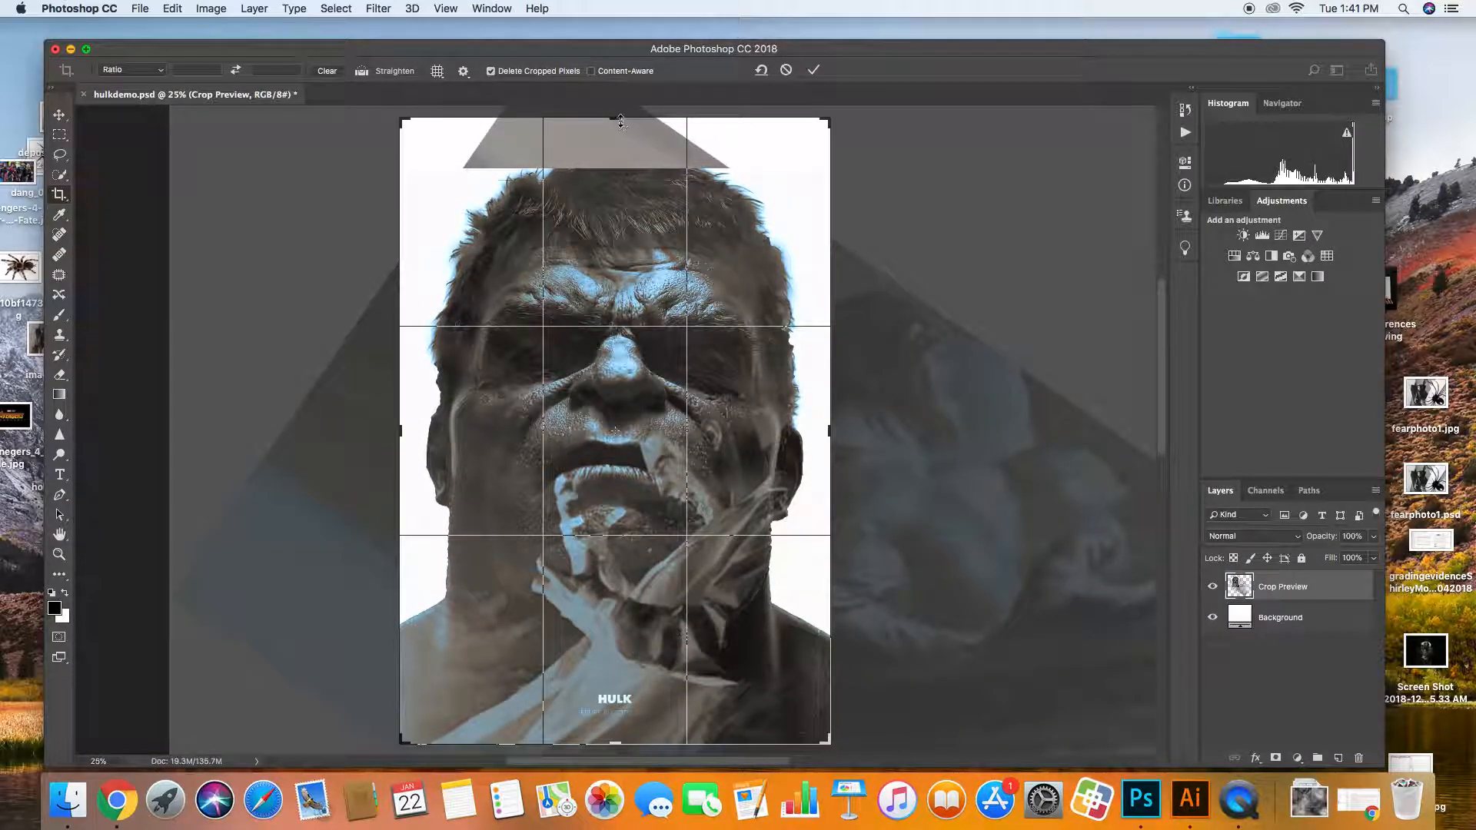
key("Return")
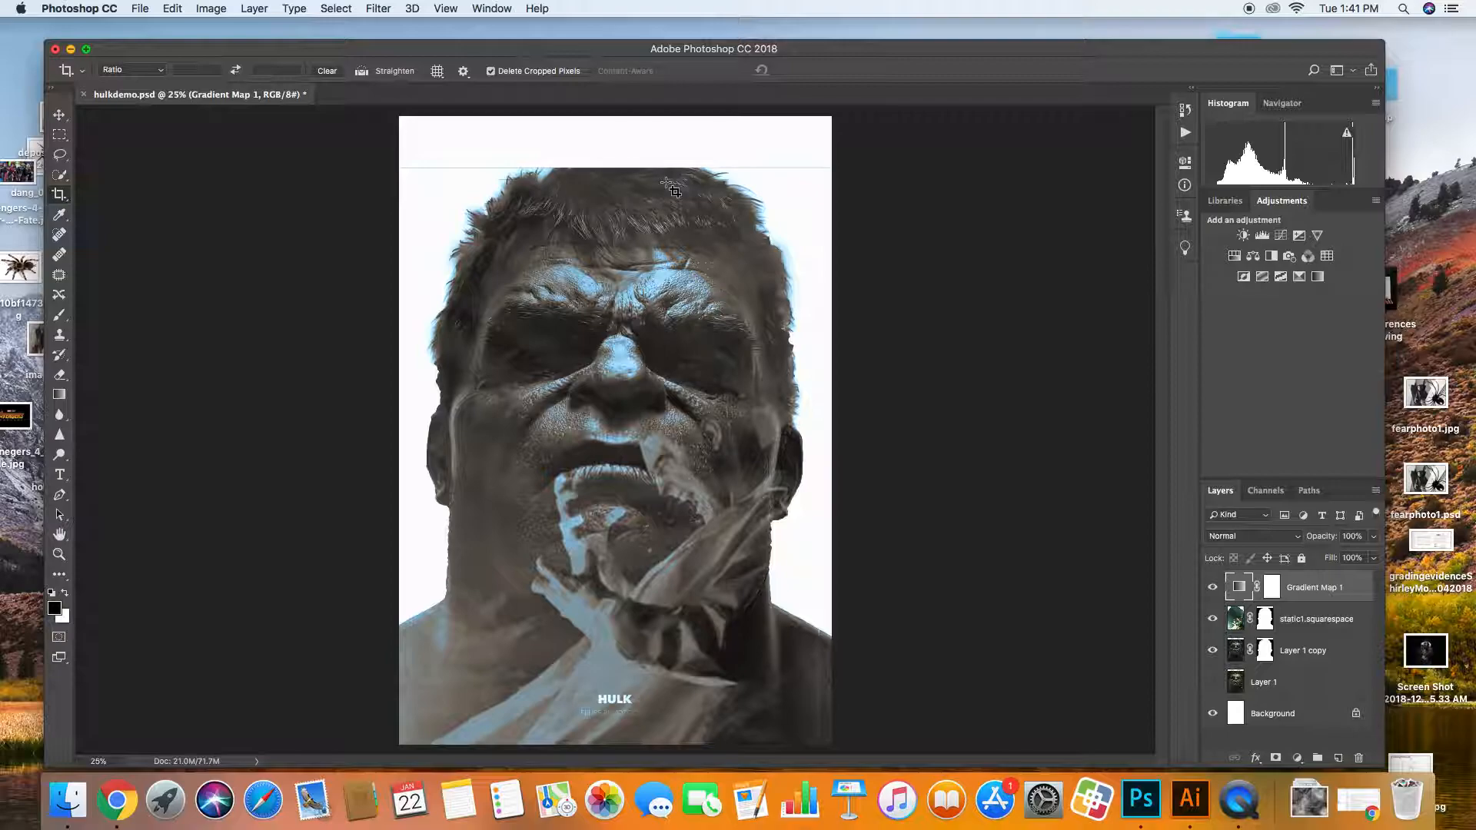
key("Return")
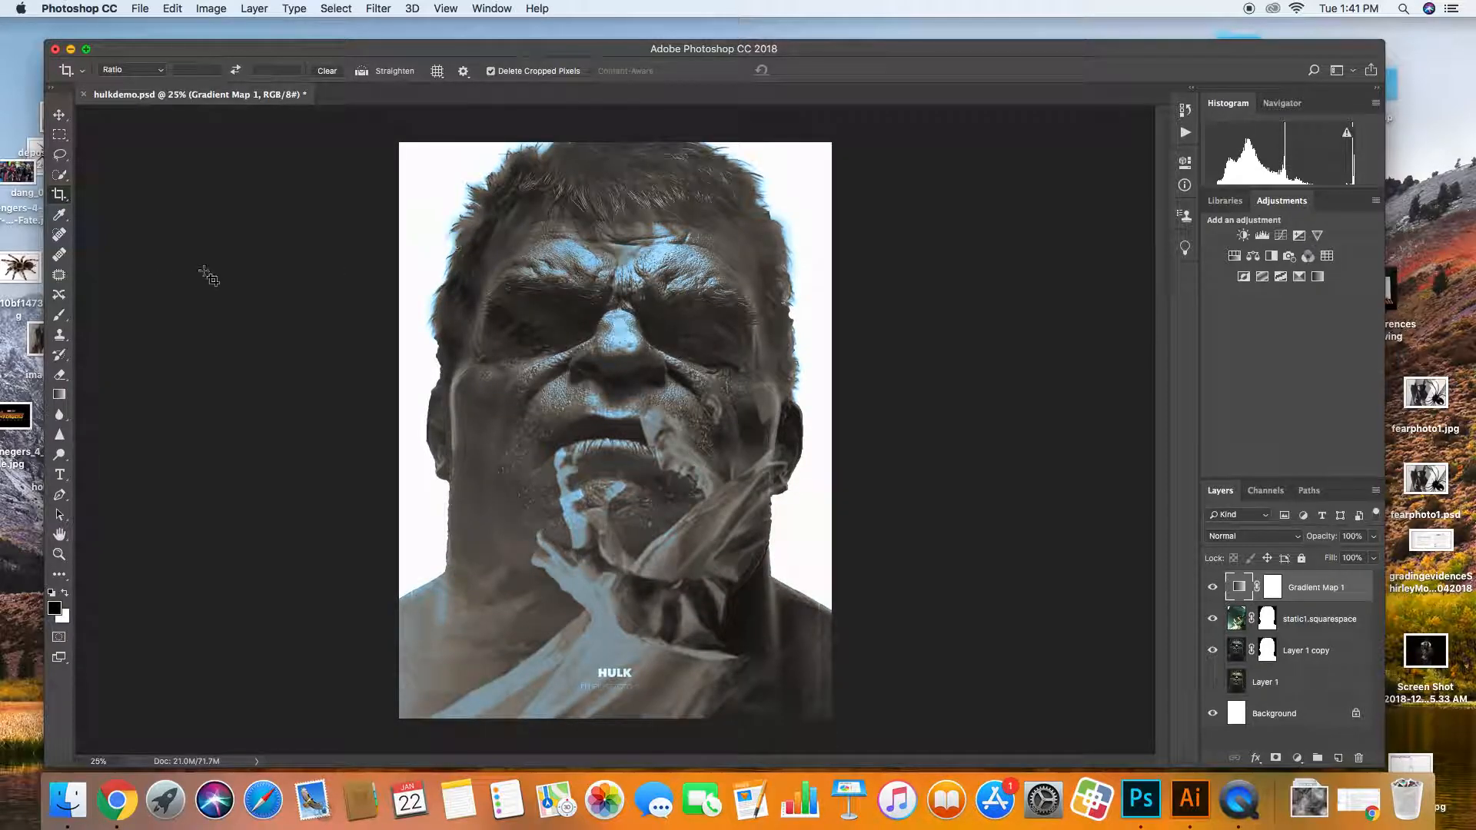
Extend the canvas sideways into a landscape format with the Crop tool, leaving a wide area left of the face and a narrow strip right of it.
left_click(501, 329)
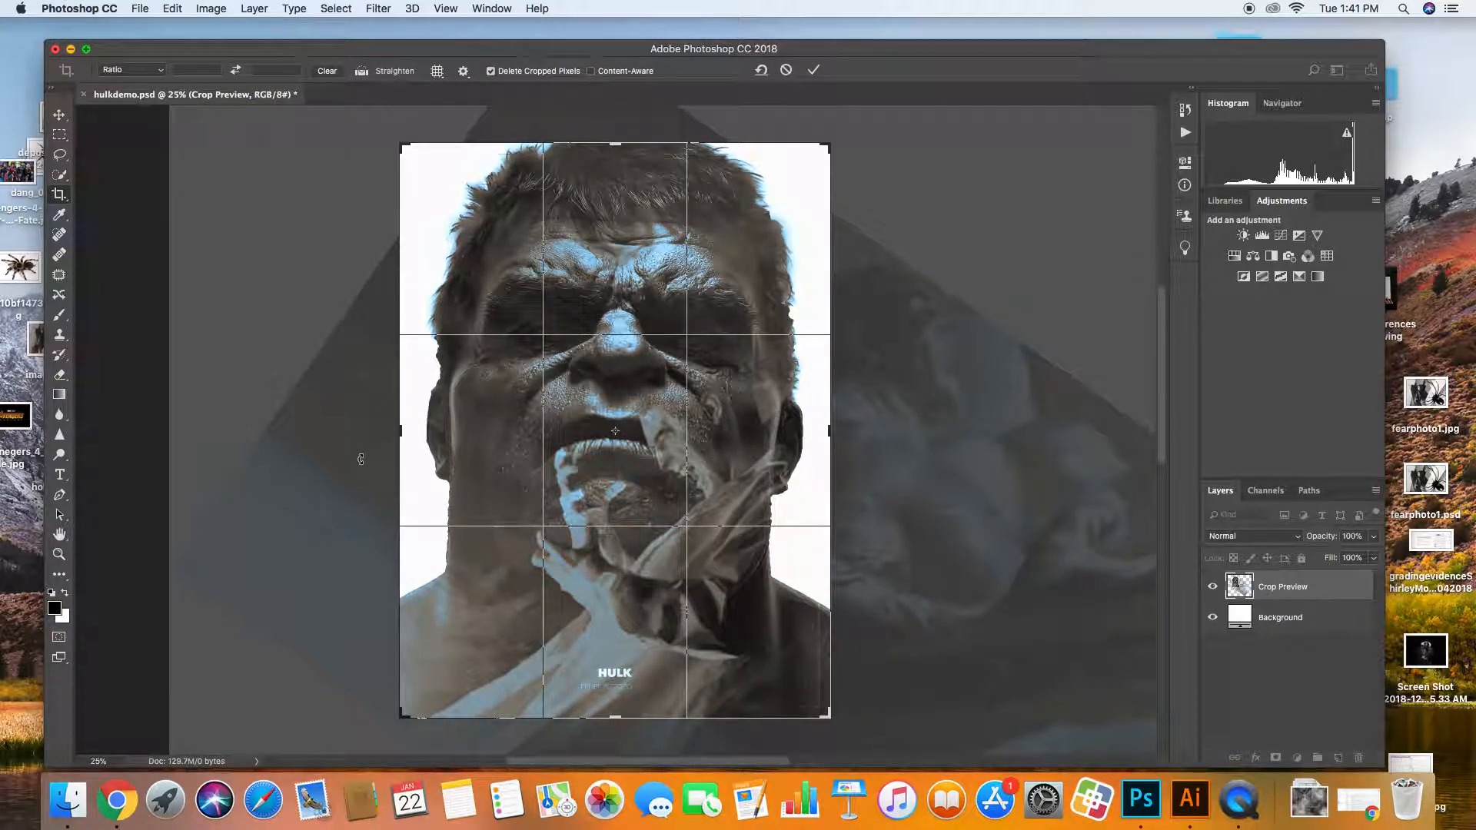
left_click_drag(400, 431, 176, 415)
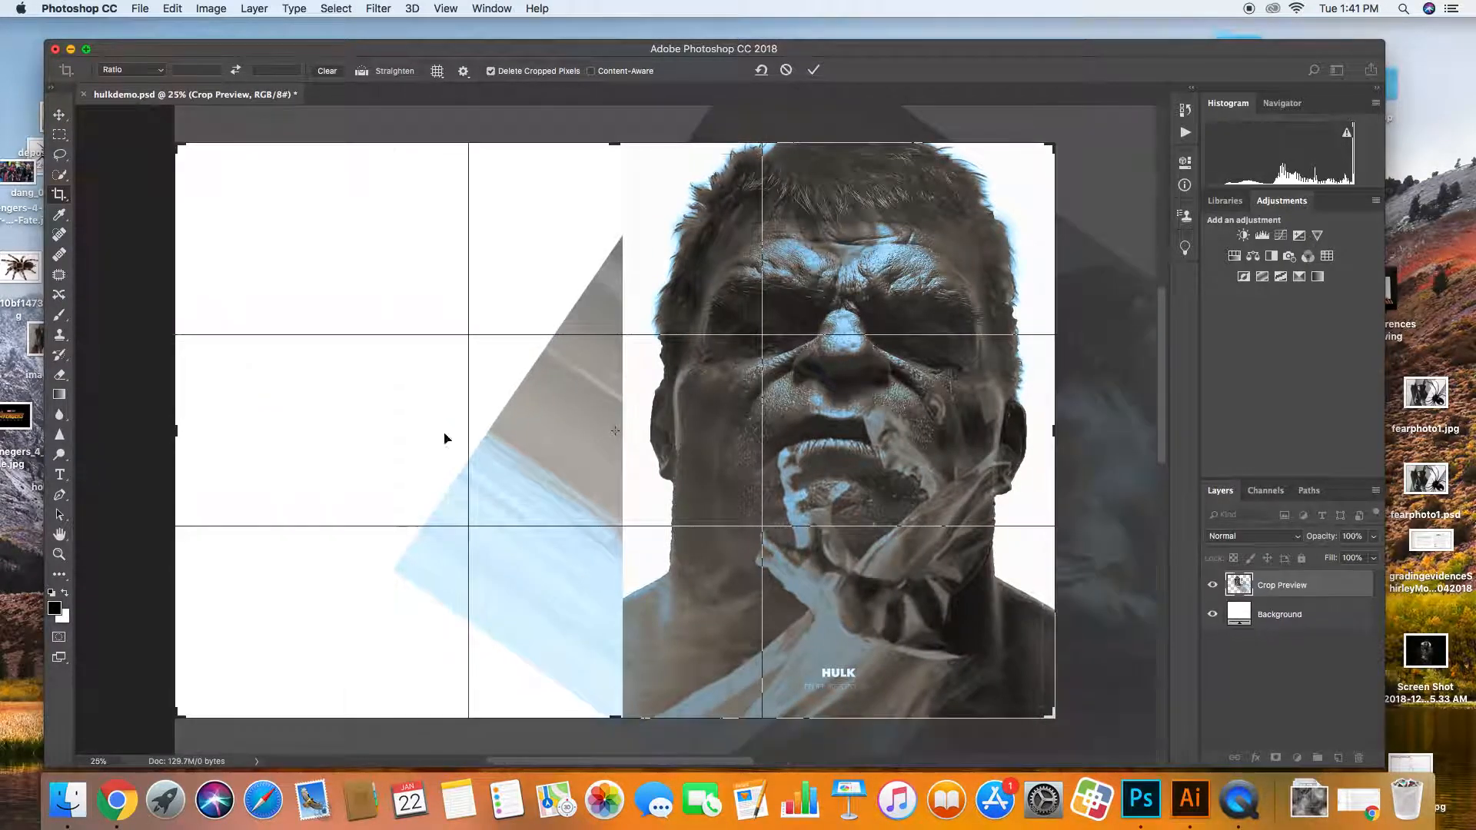
left_click_drag(1053, 430, 1084, 428)
left_click_drag(148, 431, 198, 430)
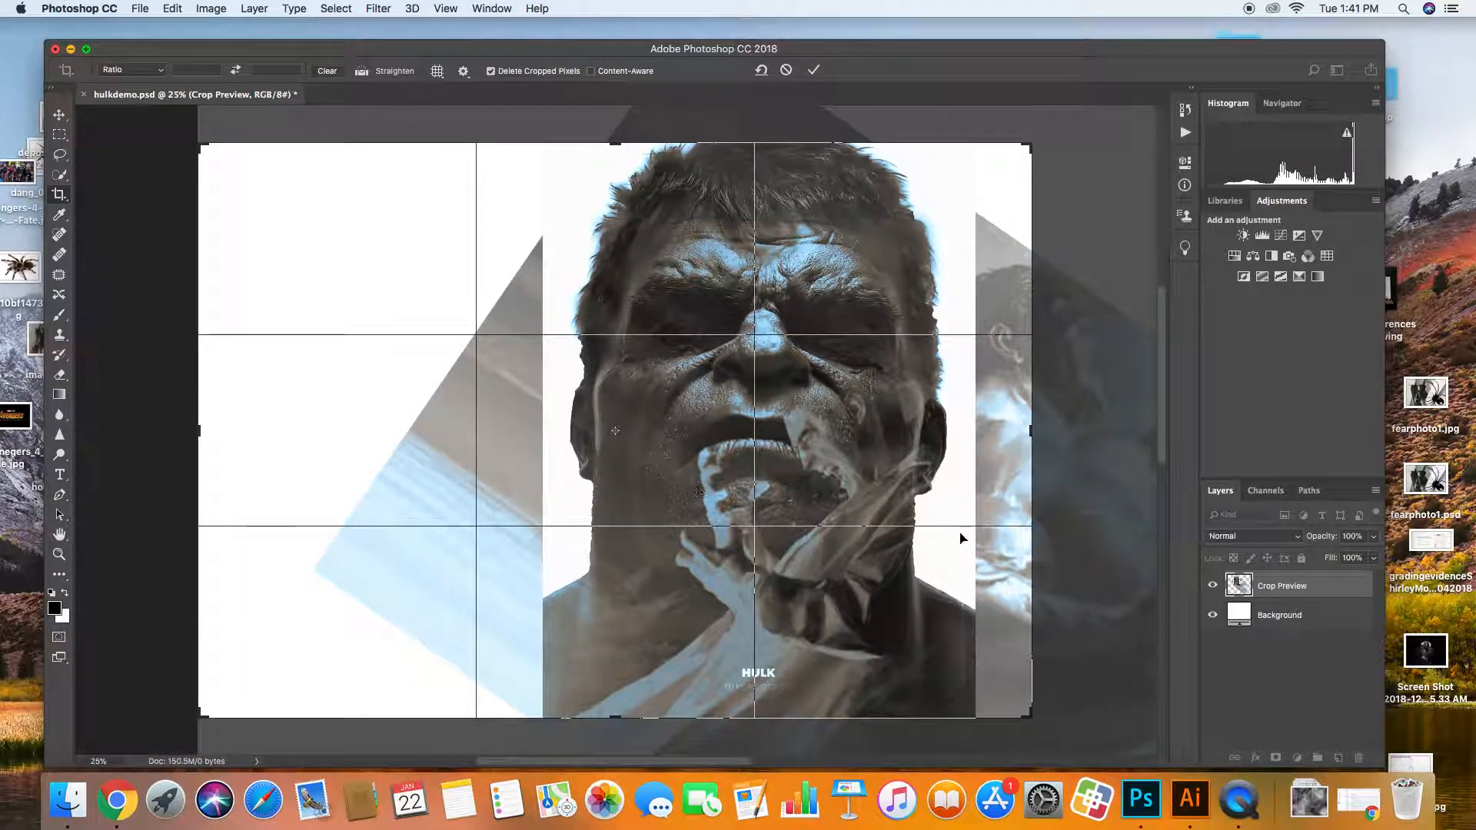
left_click_drag(1029, 431, 1040, 431)
left_click_drag(192, 430, 132, 431)
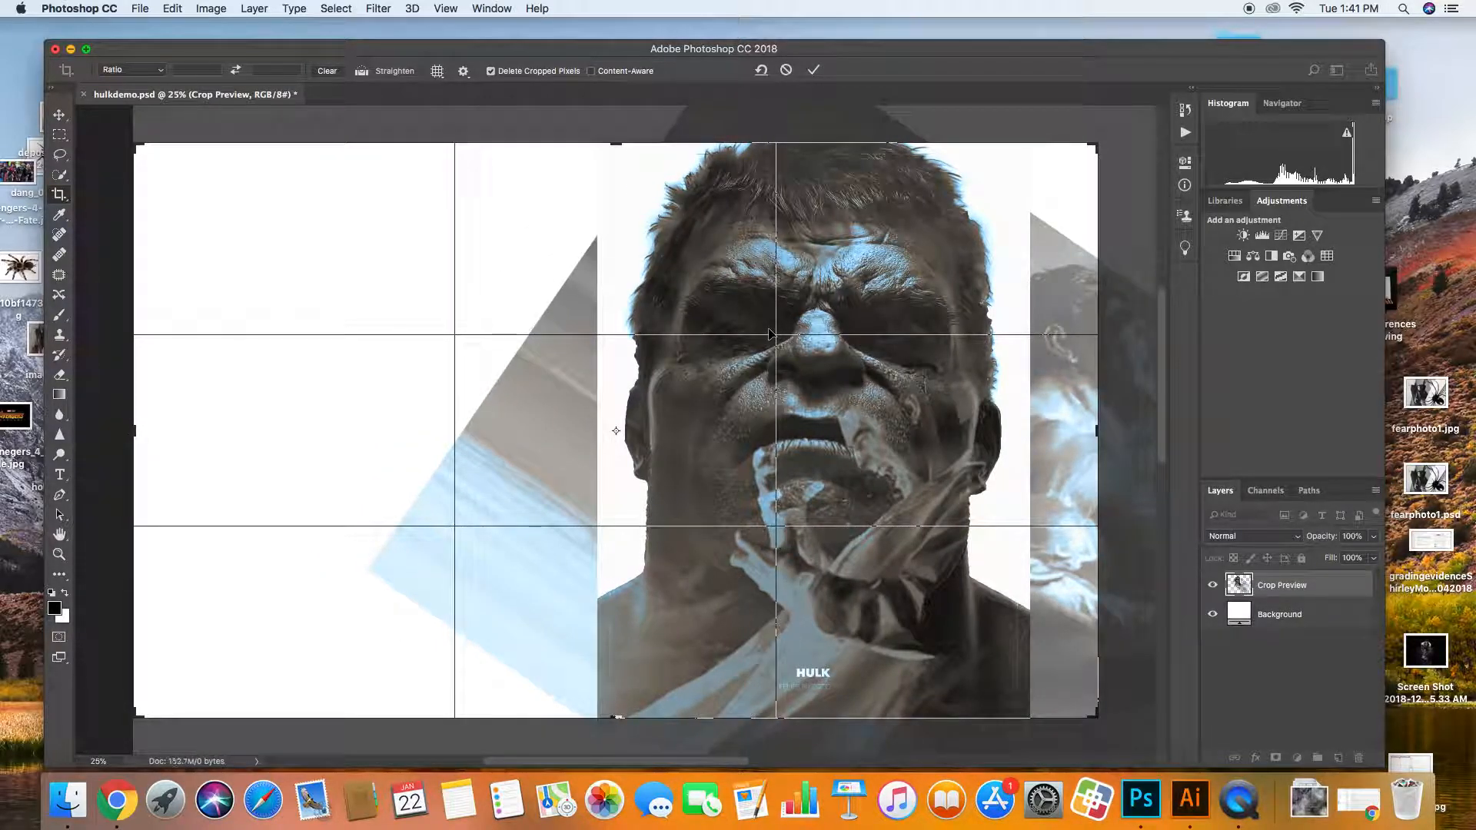
key("Return")
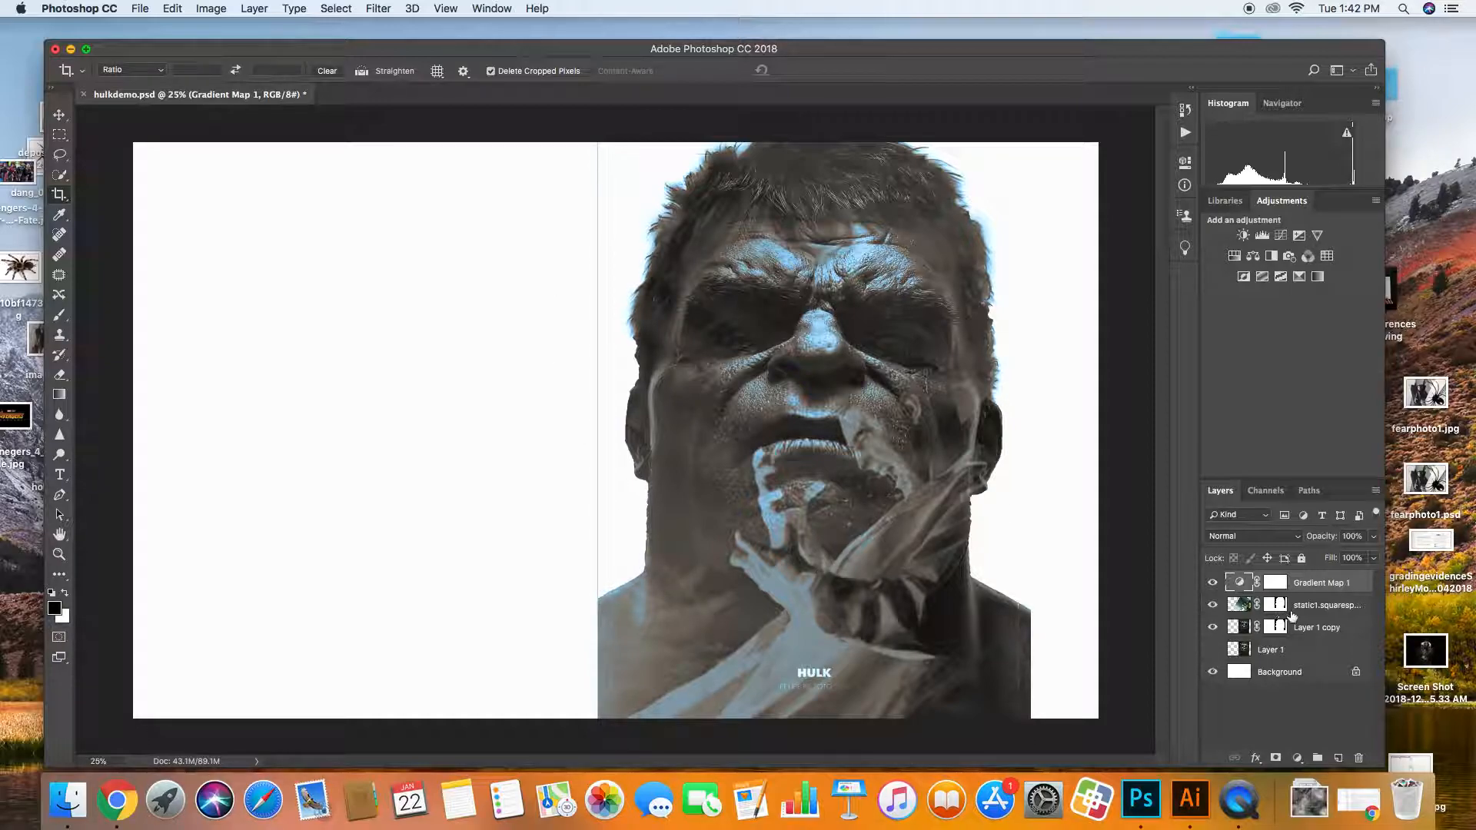
Paint out the upper part of the thin vertical edge line on the Layer 1 copy mask with a 175 px black brush at 100% opacity.
left_click(1212, 628)
left_click(1213, 628)
left_click(1276, 633)
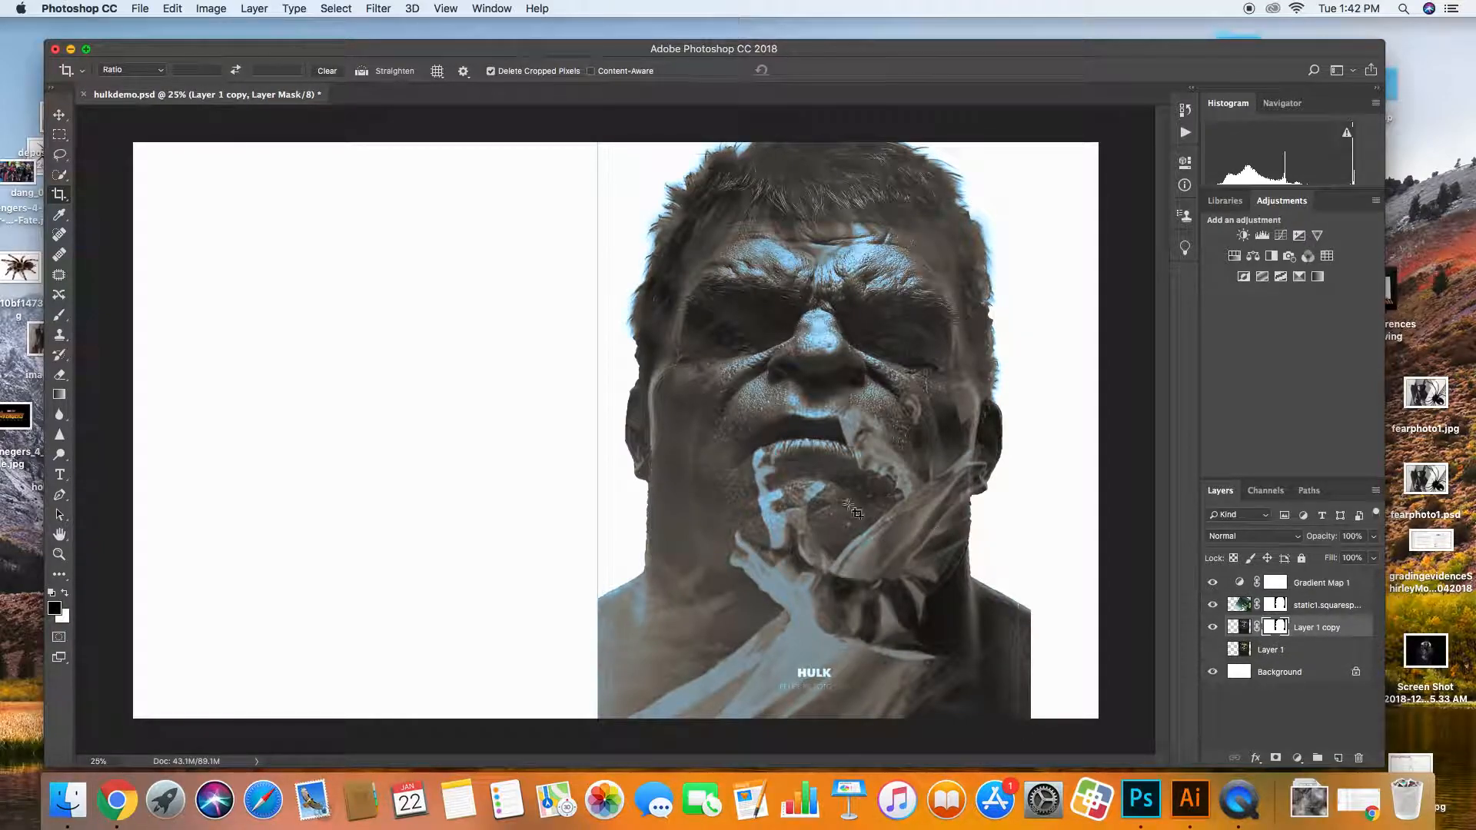
left_click(59, 314)
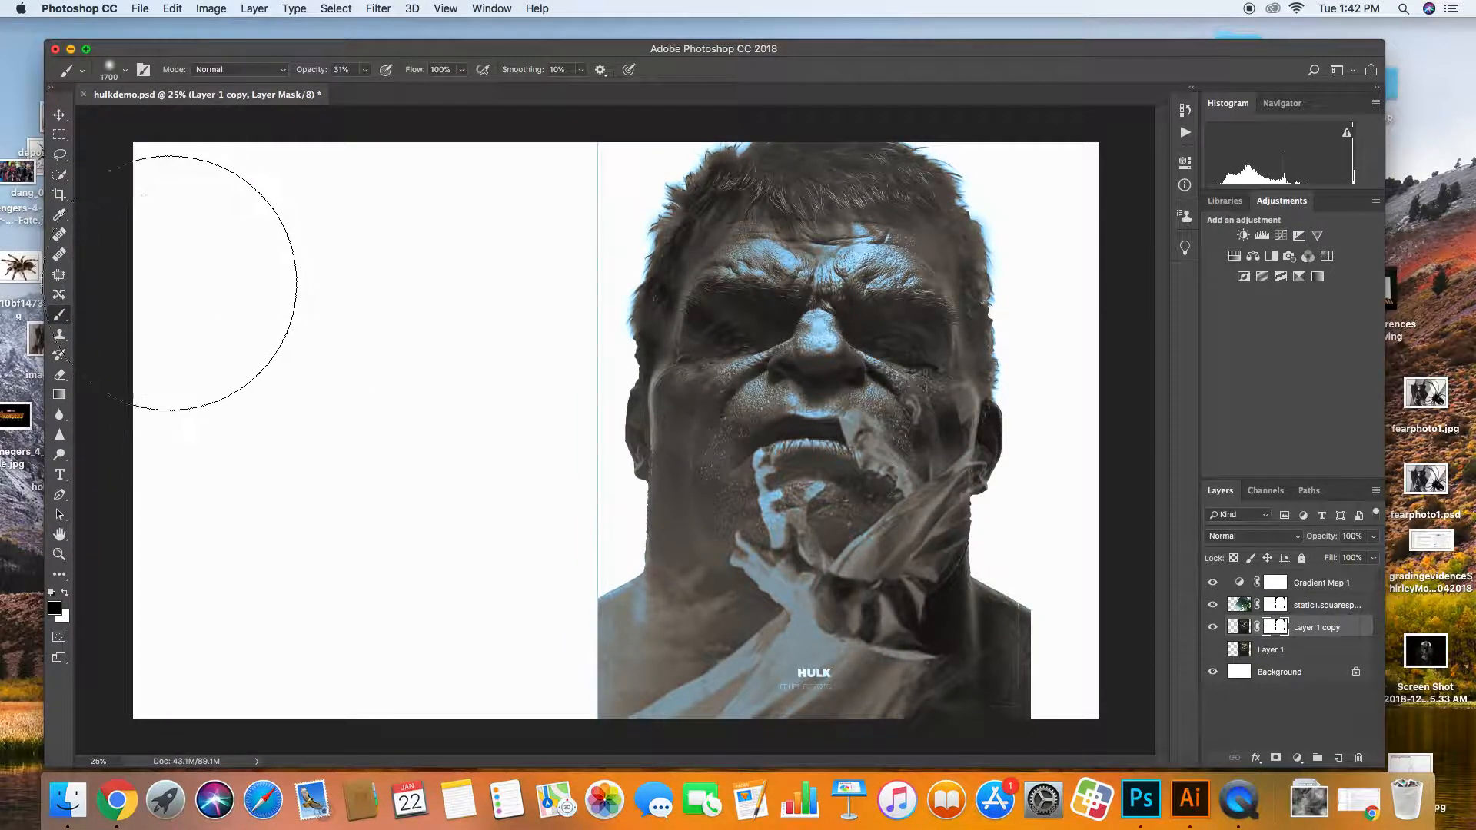
left_click(366, 69)
left_click_drag(363, 90, 455, 95)
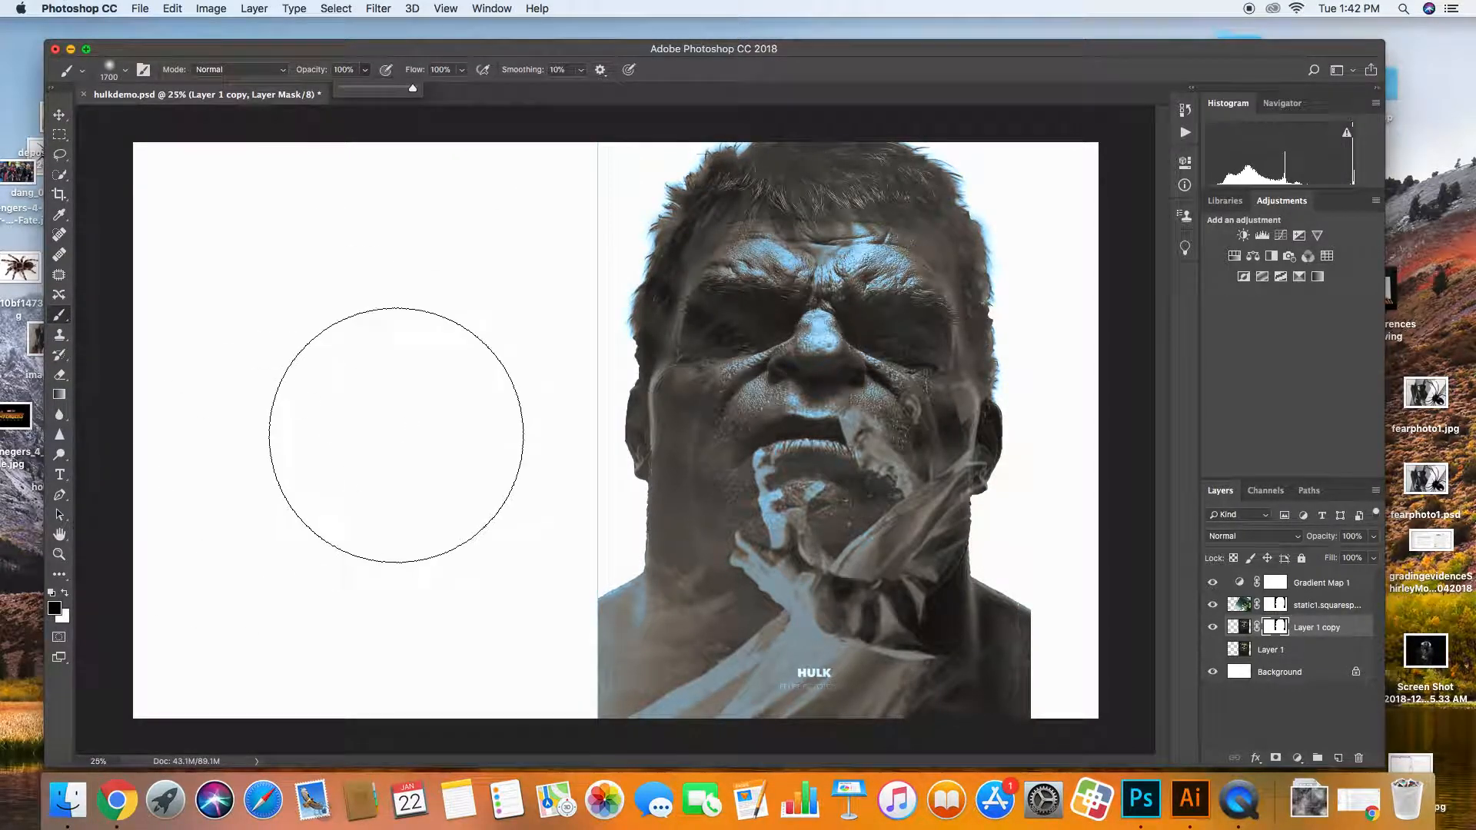
key("bracketleft")
key("bracketleft")
key("bracketleft")
key("bracketleft")
key("bracketleft")
key("bracketleft")
key("bracketleft")
key("bracketleft")
key("bracketleft")
key("bracketleft")
key("bracketleft")
key("bracketleft")
key("bracketleft")
key("bracketleft")
key("bracketleft")
key("bracketleft")
key("bracketleft")
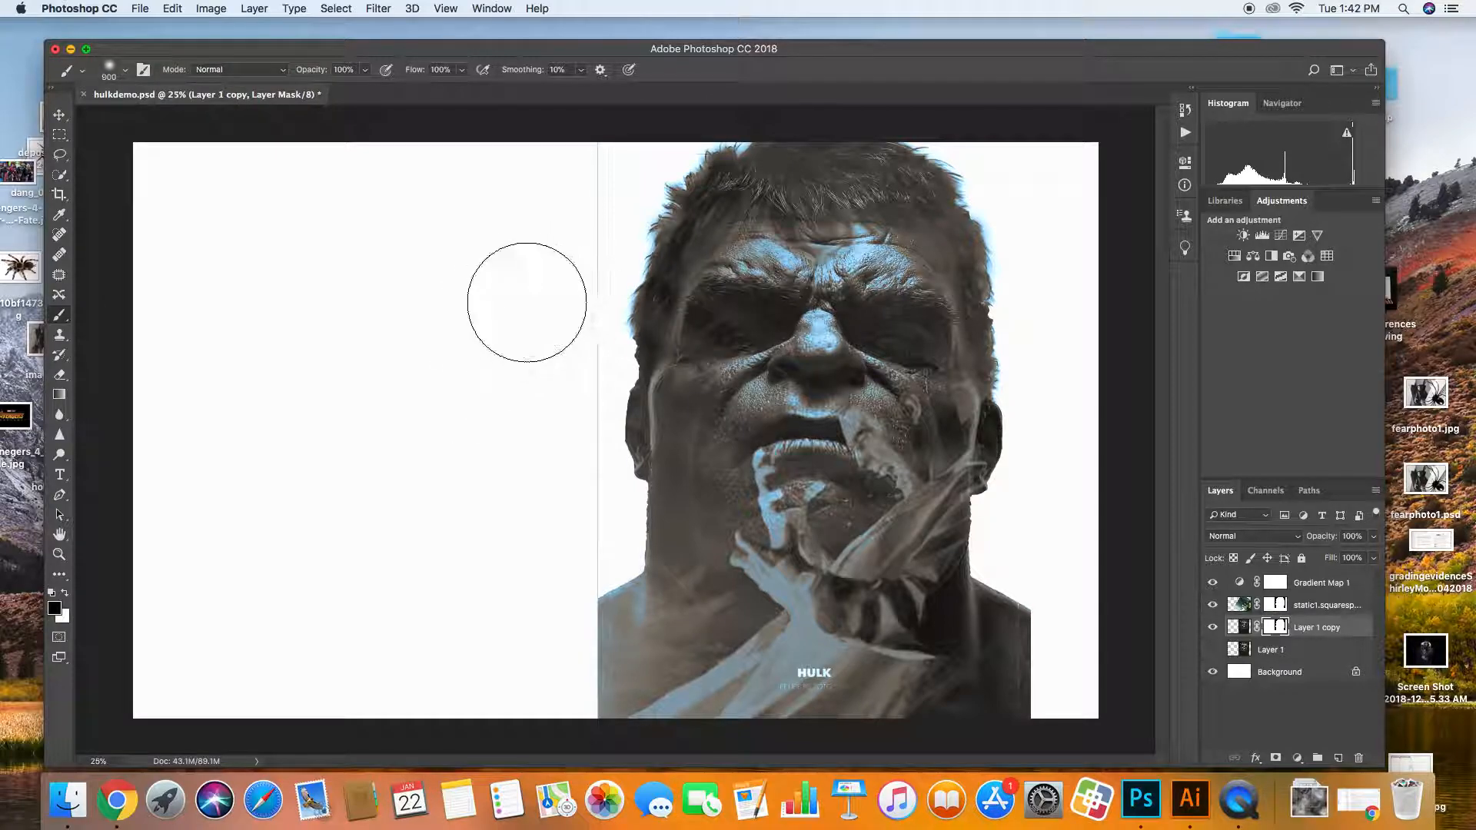
left_click_drag(598, 273, 597, 145)
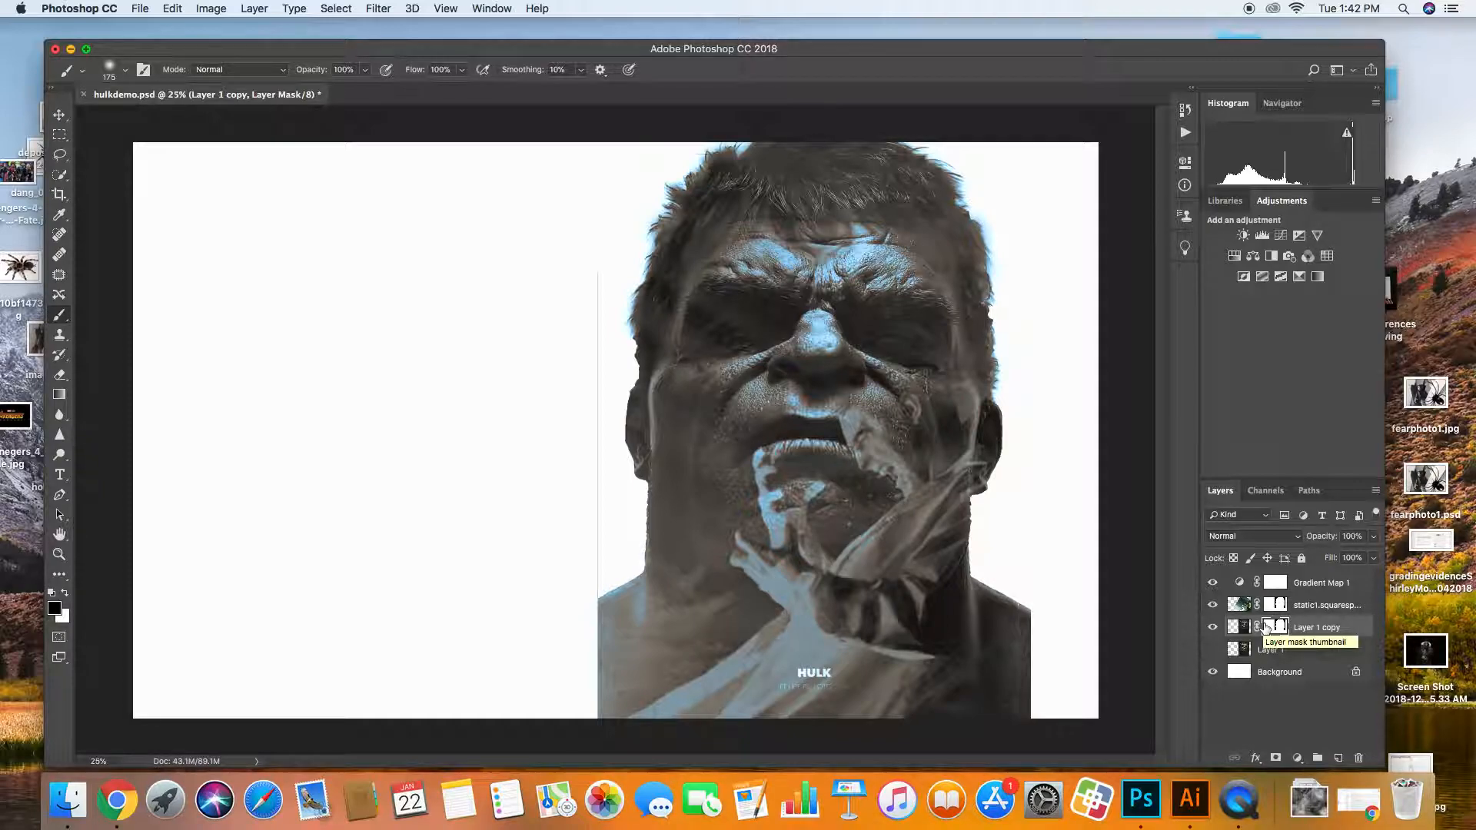
Try painting across the face directly on the Layer 1 copy image instead of its mask.
left_click(1243, 627)
mouse_move(697, 368)
left_mouse_down()
mouse_move(747, 346)
mouse_move(970, 313)
left_mouse_up()
key("super+z")
Paint out the rest of the vertical edge line down to the shoulder on the Layer 1 copy mask.
left_click(1274, 629)
left_click_drag(596, 526, 590, 273)
mouse_move(583, 507)
left_mouse_down()
mouse_move(581, 589)
mouse_move(597, 585)
left_mouse_up()
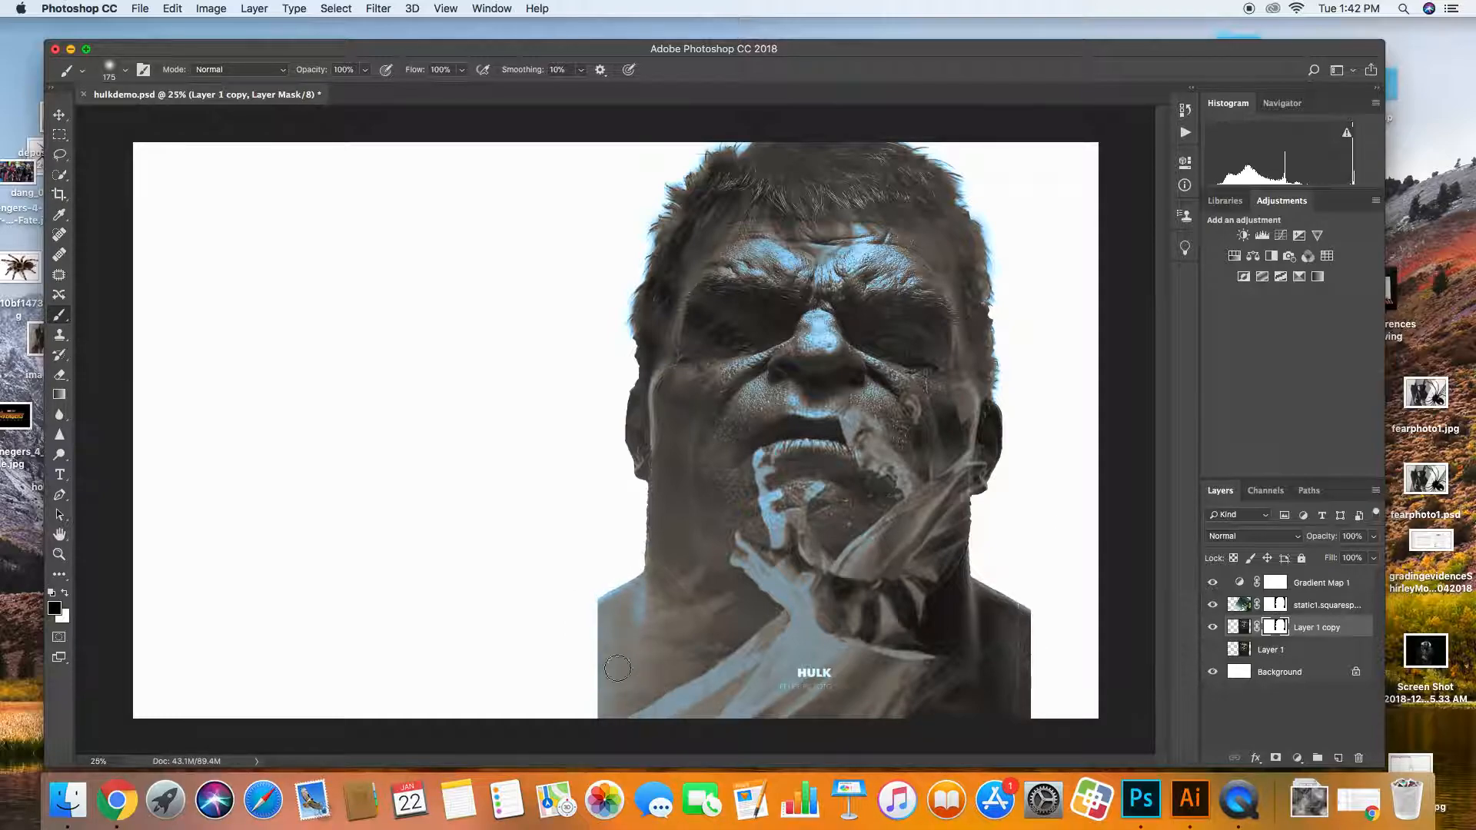
Fade the hard cut edge of the shoulder on the image's left side in the mask with a 300 px brush at 30% opacity.
key("bracketright")
key("bracketright")
key("bracketright")
left_click(364, 70)
left_click_drag(308, 92, 311, 92)
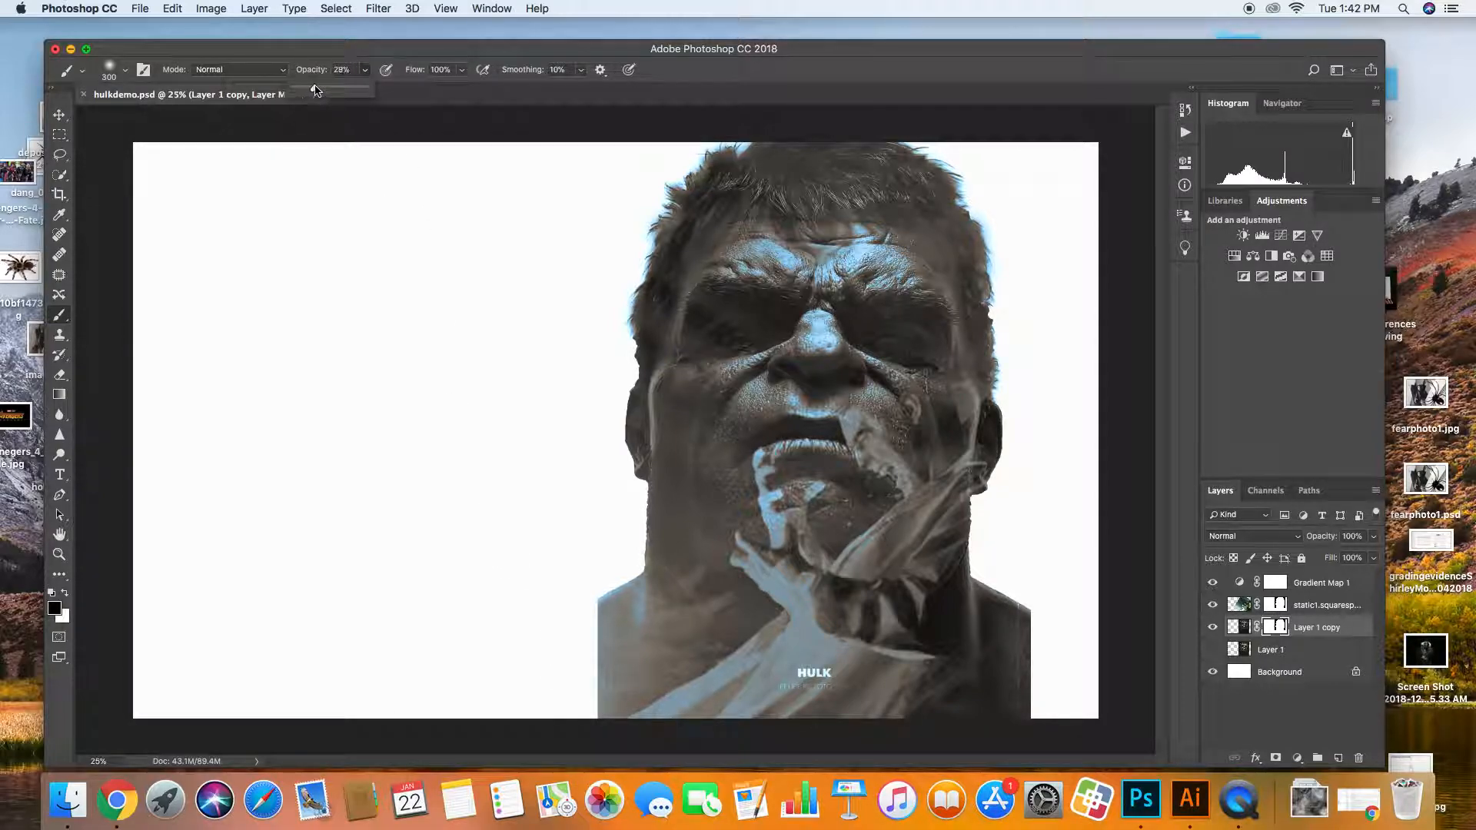
mouse_move(585, 605)
left_mouse_down()
mouse_move(584, 666)
mouse_move(620, 786)
left_mouse_up()
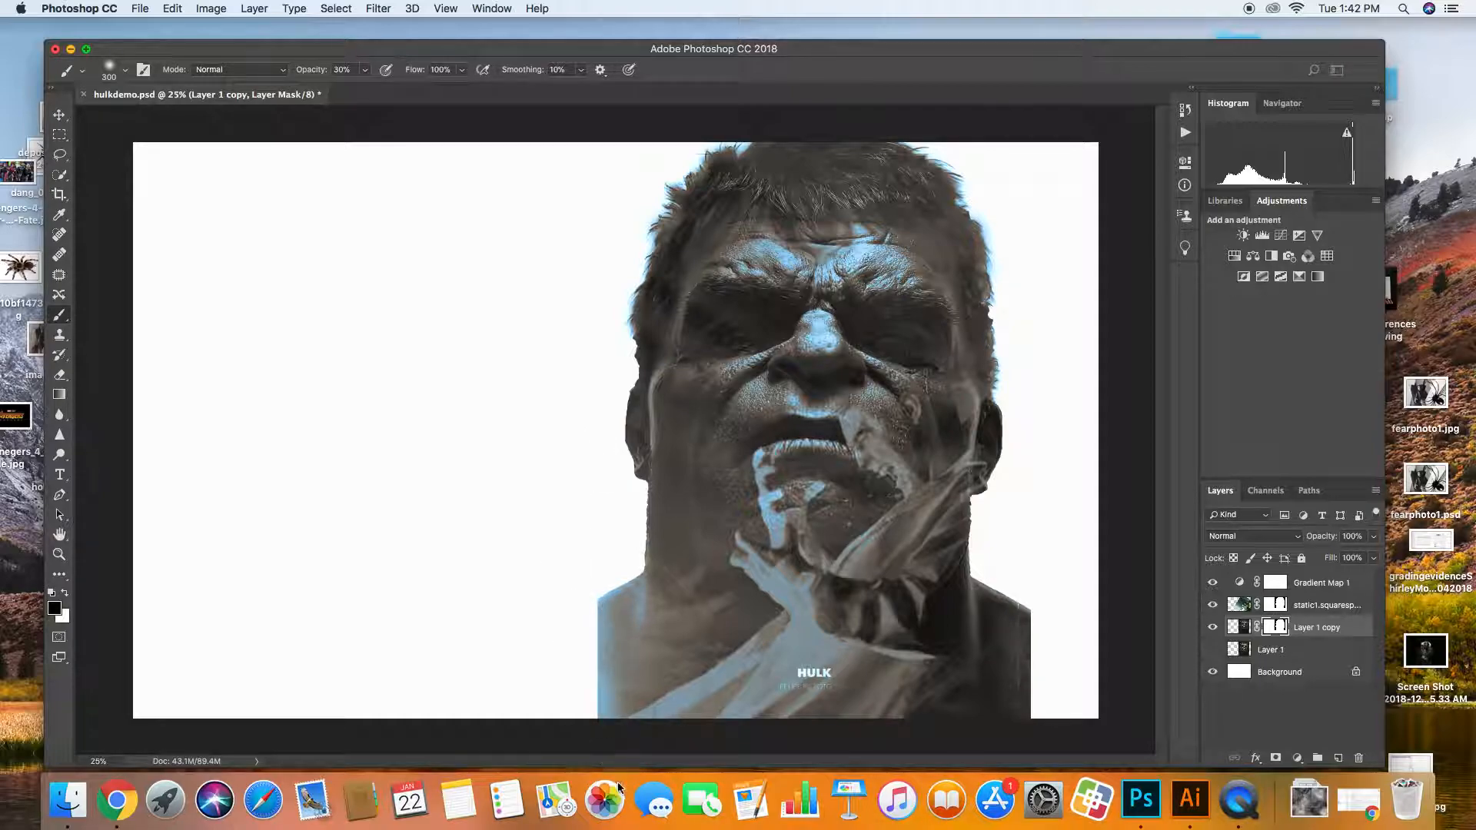
mouse_move(586, 637)
left_mouse_down()
mouse_move(600, 706)
mouse_move(602, 608)
mouse_move(600, 761)
mouse_move(592, 578)
mouse_move(572, 741)
mouse_move(614, 580)
mouse_move(591, 727)
mouse_move(601, 596)
mouse_move(608, 651)
mouse_move(691, 755)
mouse_move(643, 721)
mouse_move(577, 623)
mouse_move(569, 571)
mouse_move(593, 745)
mouse_move(584, 582)
mouse_move(593, 666)
mouse_move(628, 735)
mouse_move(654, 748)
mouse_move(604, 685)
mouse_move(570, 575)
mouse_move(612, 676)
left_mouse_up()
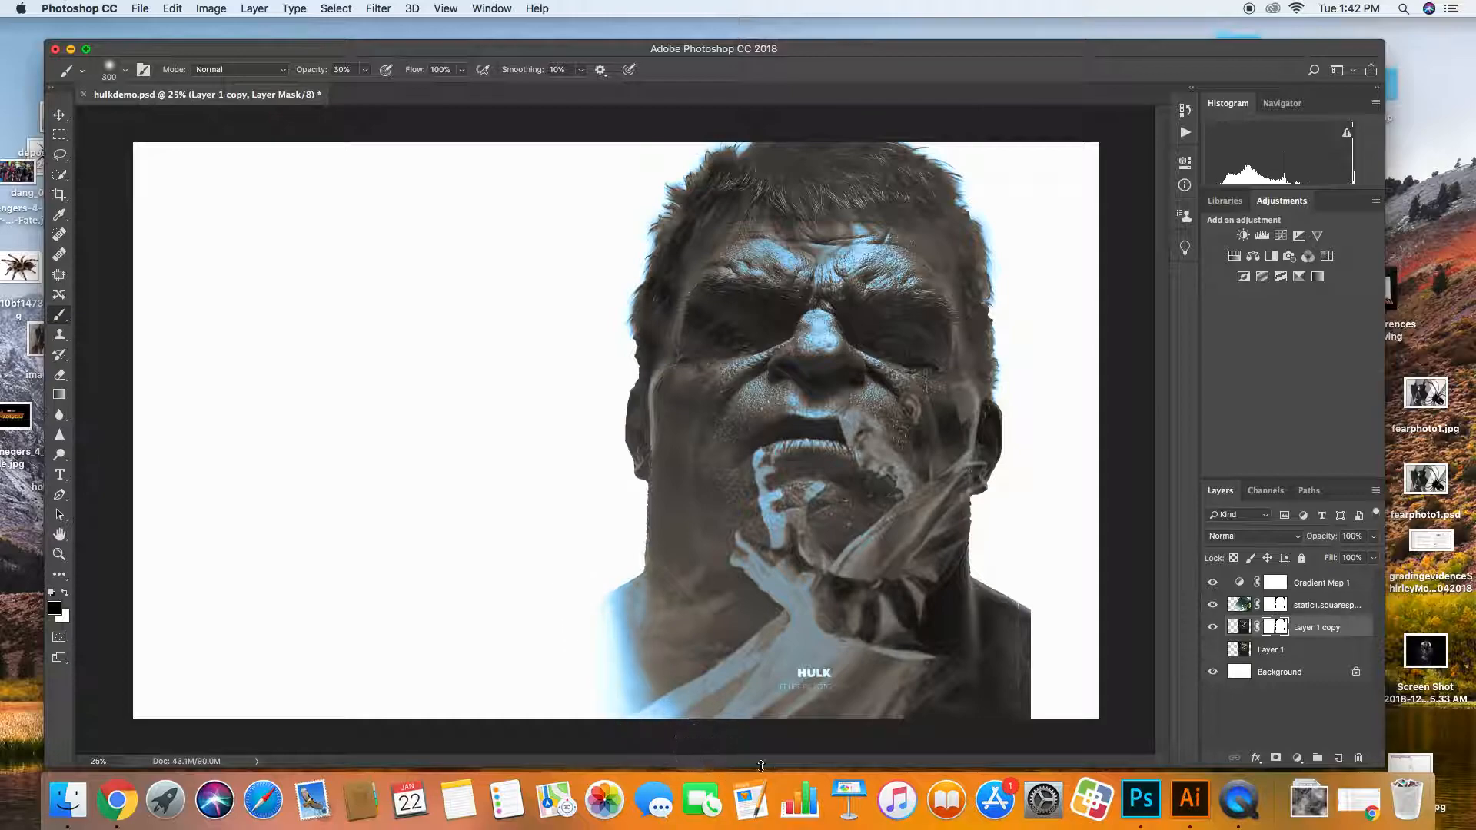
Fade the shoulder edge on the image's right side in the mask, enlarging the brush to 700 px for the final softening.
mouse_move(933, 641)
left_mouse_down()
mouse_move(1024, 680)
mouse_move(1043, 616)
mouse_move(1061, 703)
mouse_move(1046, 673)
mouse_move(1037, 727)
mouse_move(1043, 610)
mouse_move(1038, 744)
mouse_move(1051, 602)
mouse_move(1037, 706)
mouse_move(1033, 607)
mouse_move(1016, 738)
mouse_move(1038, 601)
mouse_move(983, 761)
mouse_move(1028, 669)
mouse_move(969, 740)
mouse_move(1006, 683)
mouse_move(1026, 595)
mouse_move(1032, 693)
mouse_move(1040, 613)
mouse_move(1026, 757)
mouse_move(1042, 622)
mouse_move(1026, 696)
left_mouse_up()
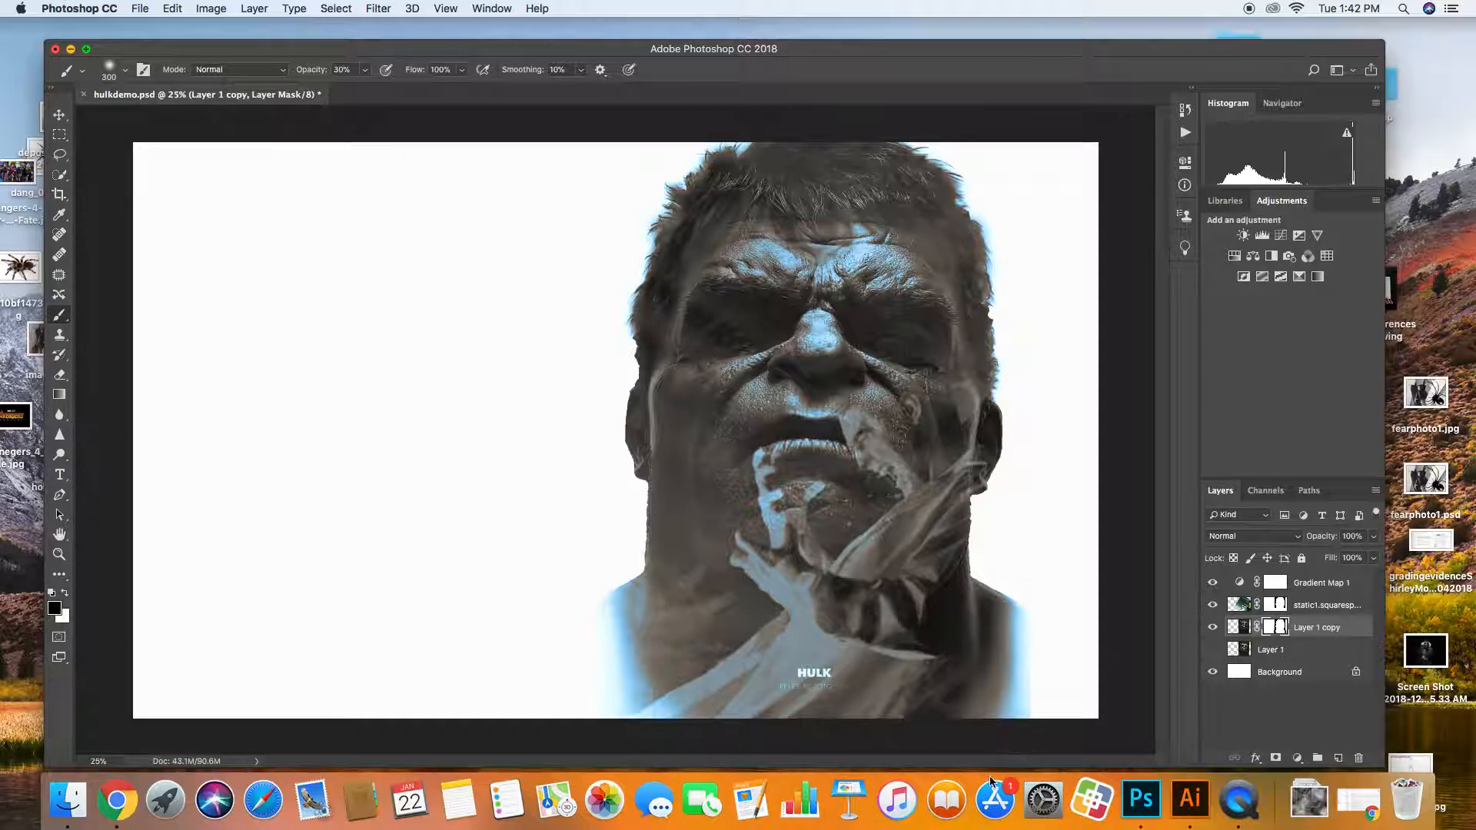
mouse_move(990, 747)
left_mouse_down()
mouse_move(1046, 641)
mouse_move(1049, 665)
mouse_move(1009, 726)
mouse_move(1028, 595)
mouse_move(1003, 733)
left_mouse_up()
scroll(1099, 736, "down", 2)
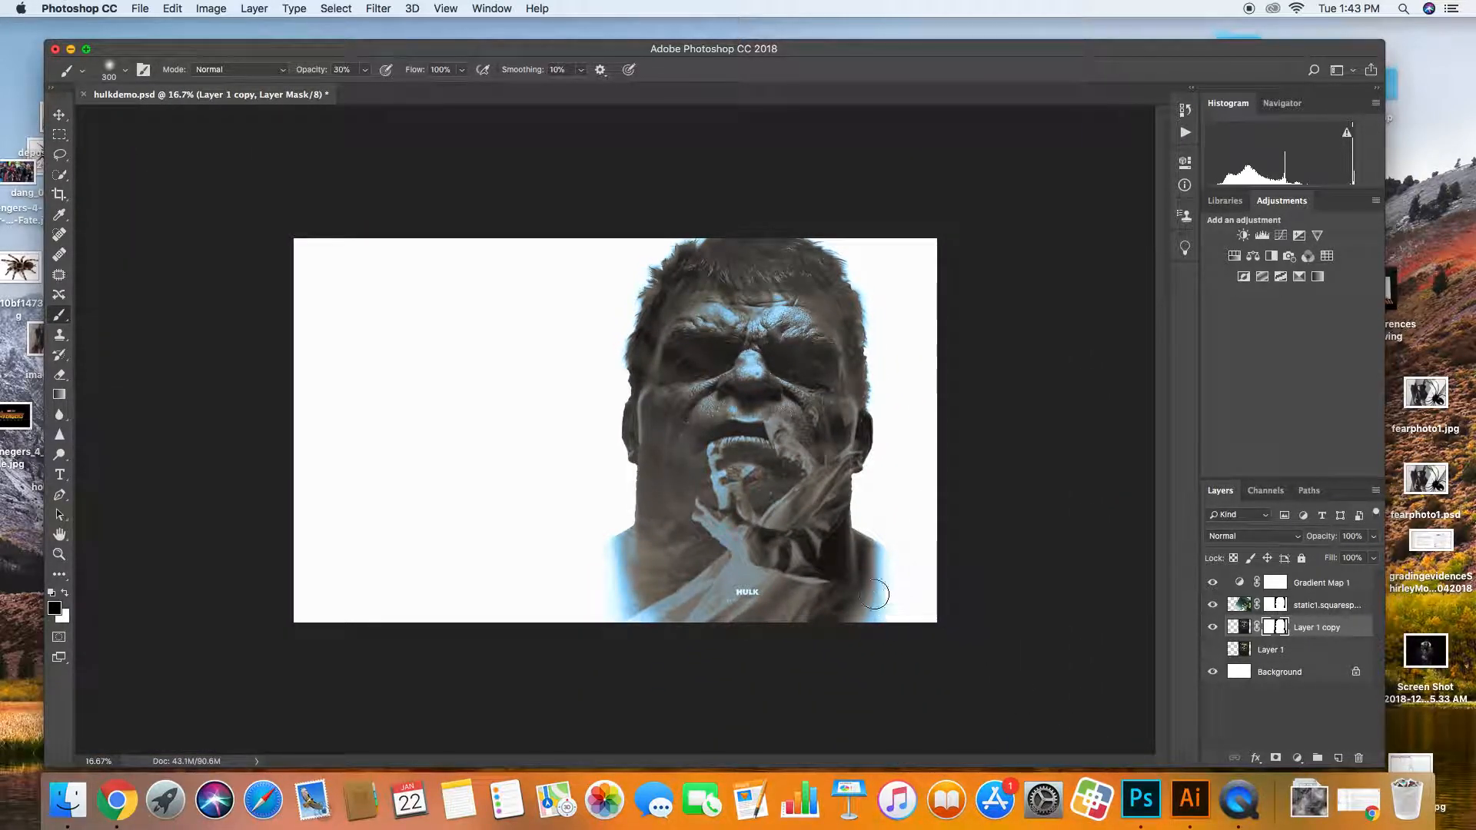
key("bracketright")
key("bracketright")
key("bracketright")
key("bracketright")
key("bracketright")
key("bracketright")
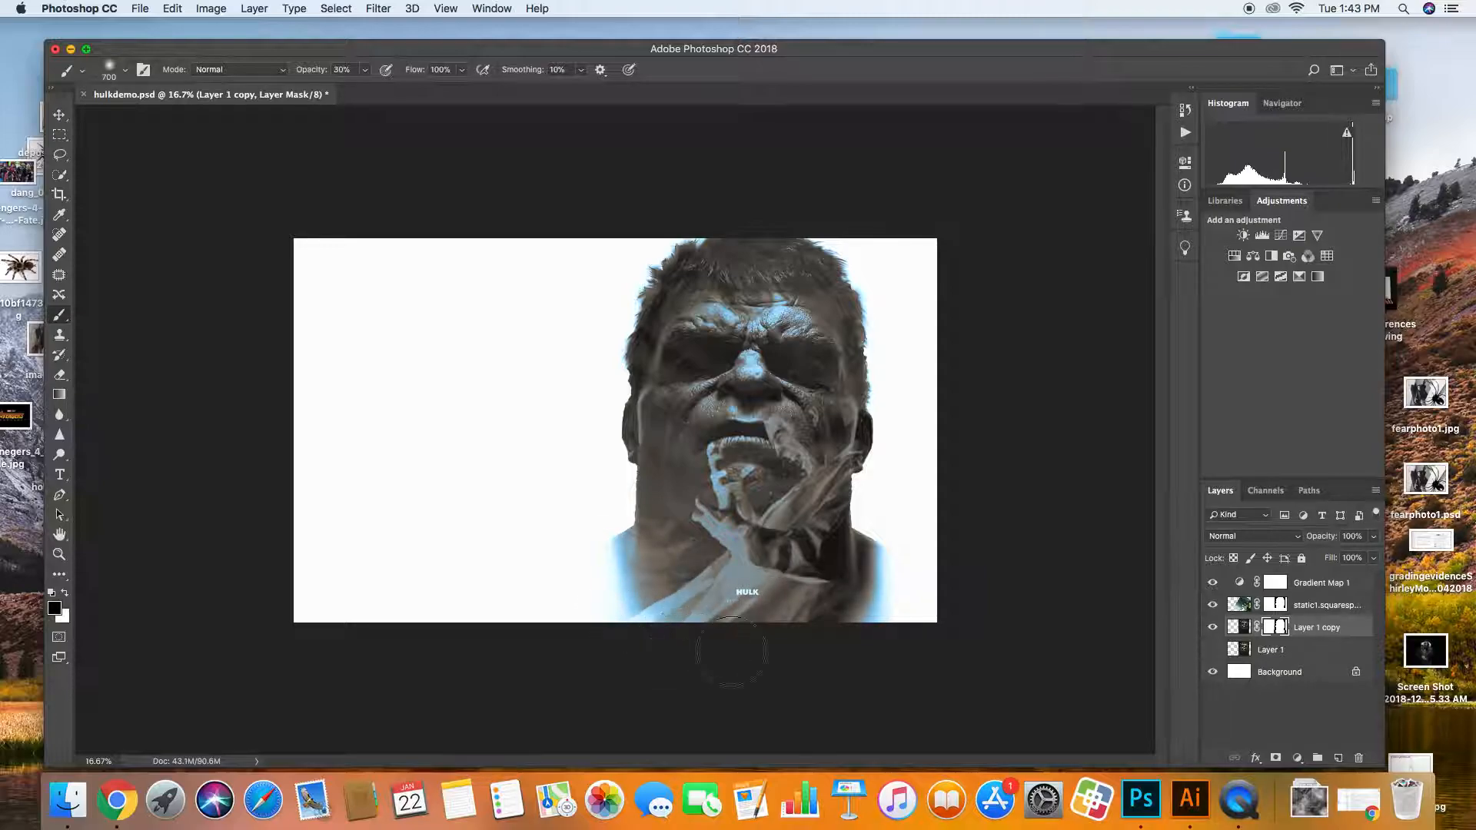
mouse_move(929, 544)
left_mouse_down()
mouse_move(873, 615)
mouse_move(930, 540)
left_mouse_up()
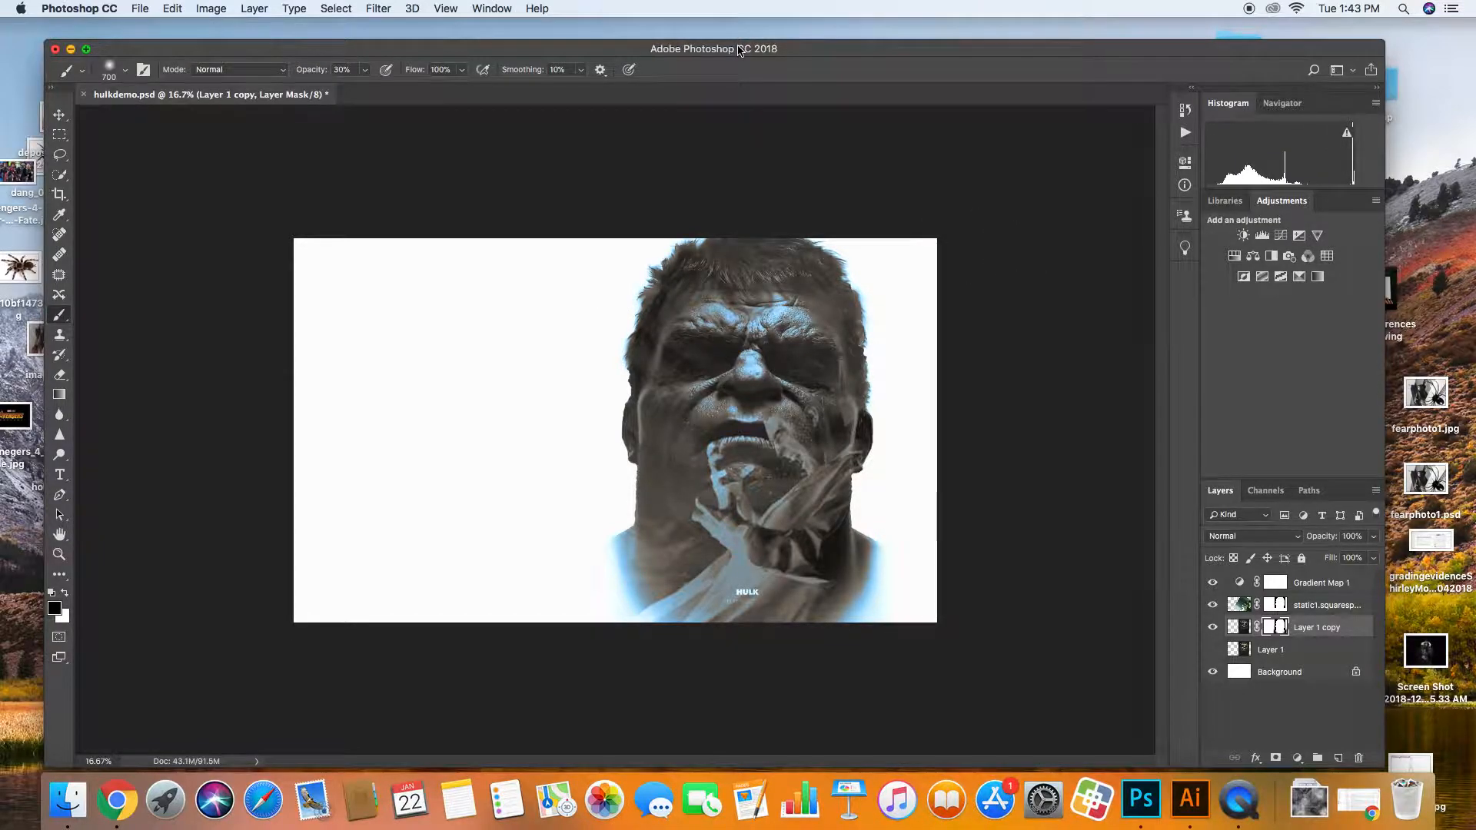
Preview Avengers-4-Rumor-Original-Team-Fate.jpg from the desktop and place it into hulkdemo.psd.
left_click_drag(738, 50, 957, 37)
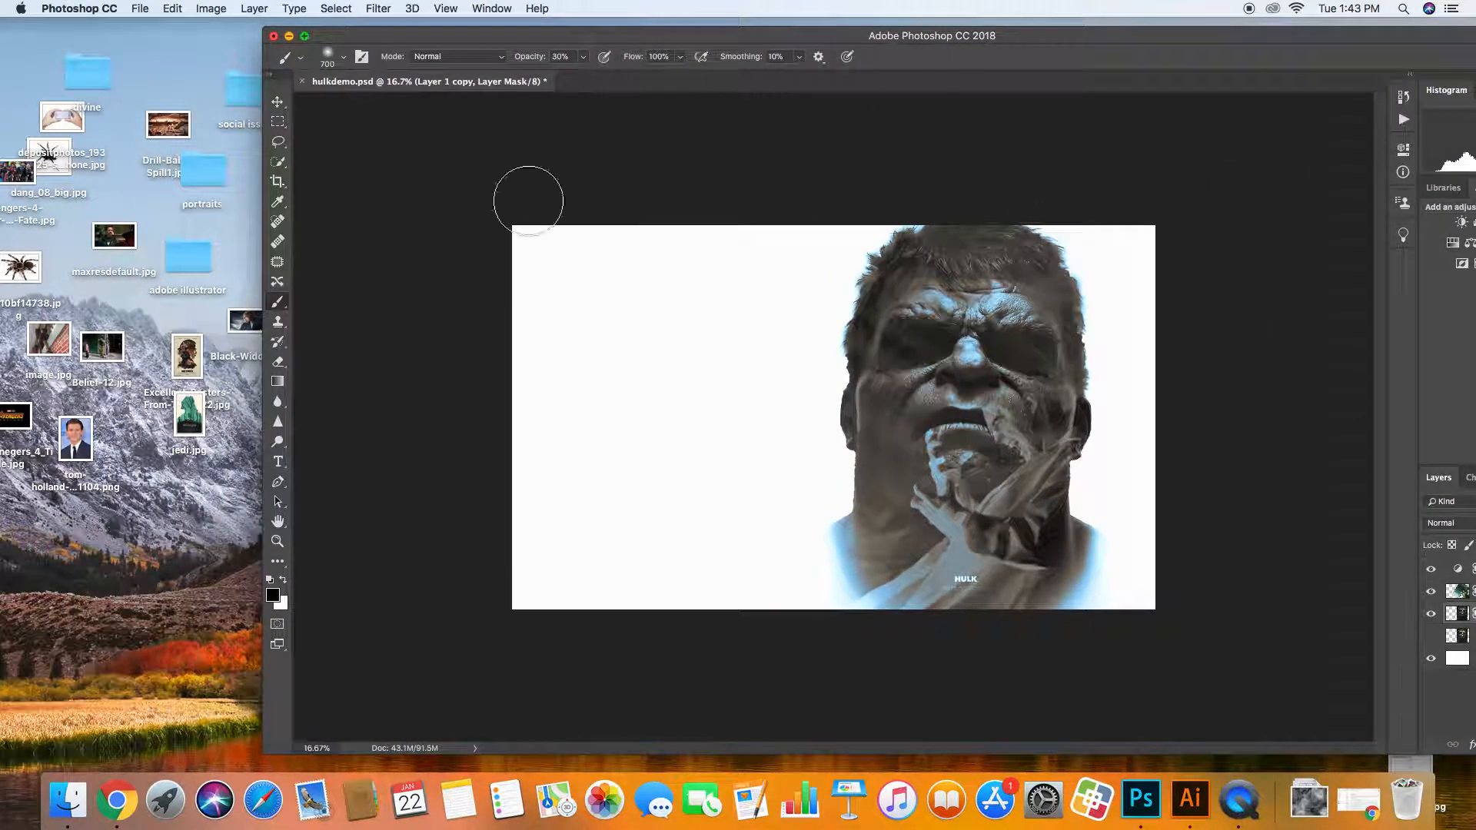
left_click(21, 182)
double_click(20, 182)
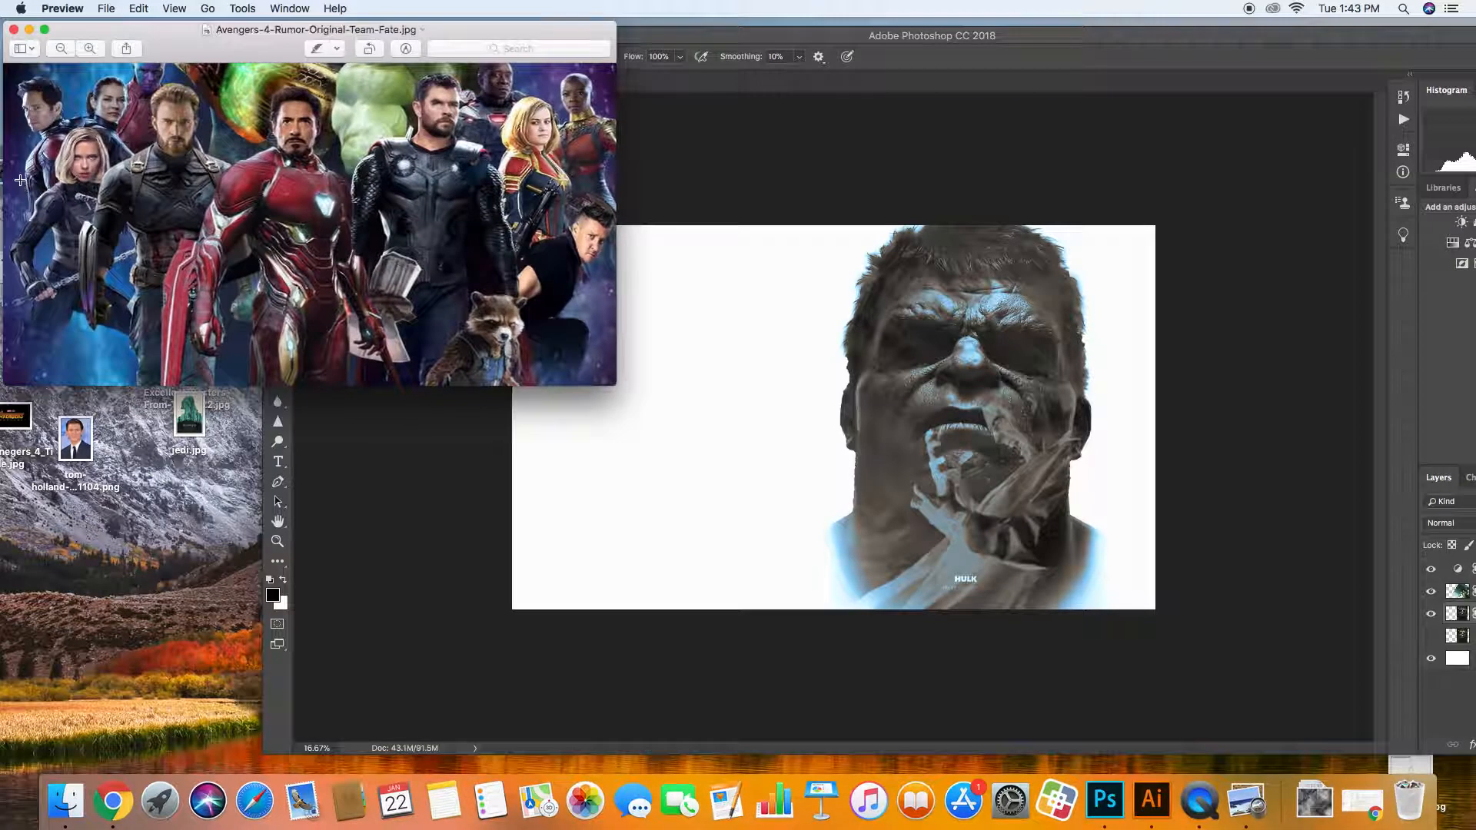
left_click(12, 30)
left_click_drag(40, 198, 771, 442)
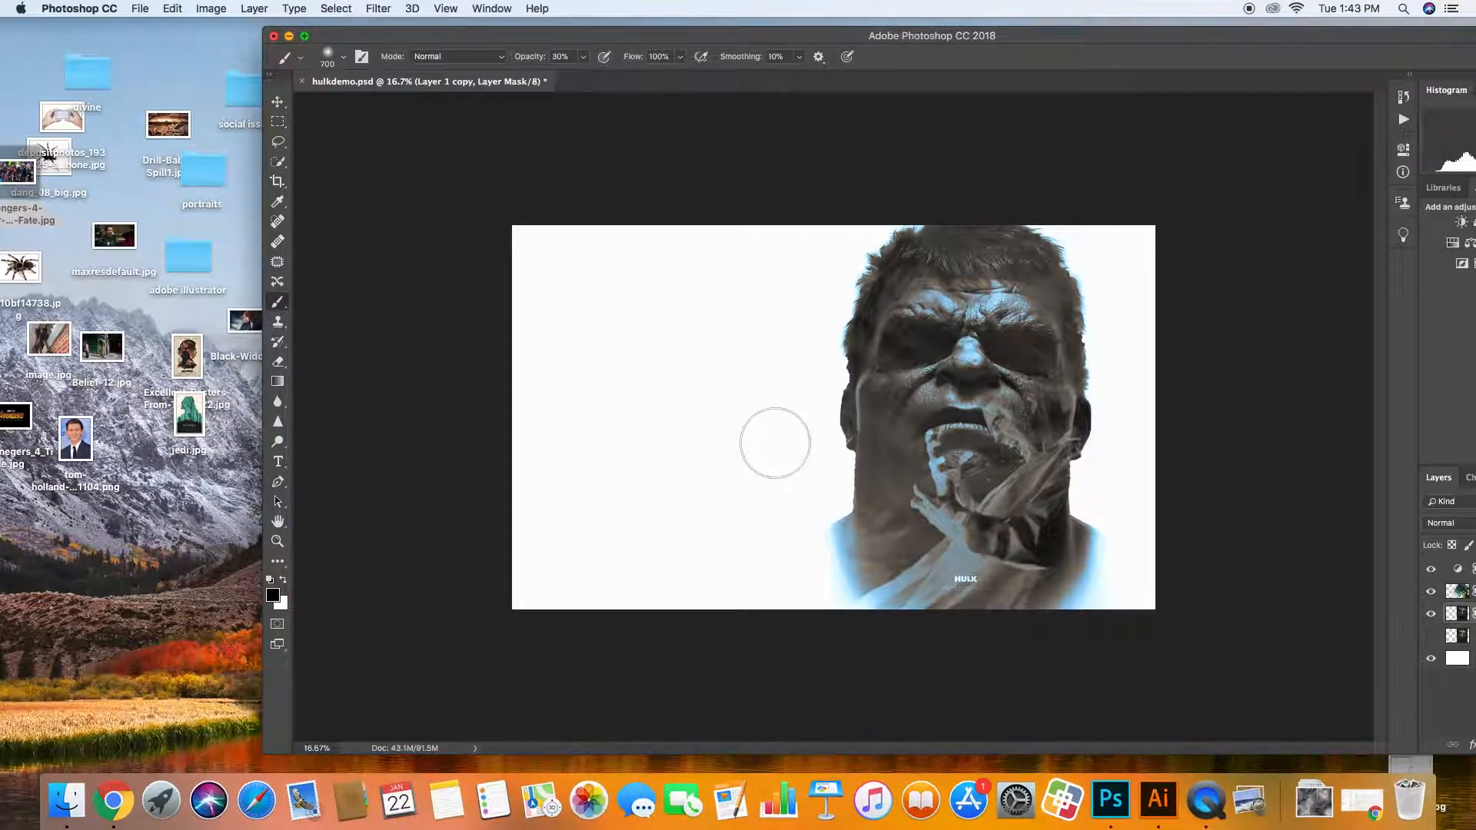
left_click_drag(801, 42, 482, 40)
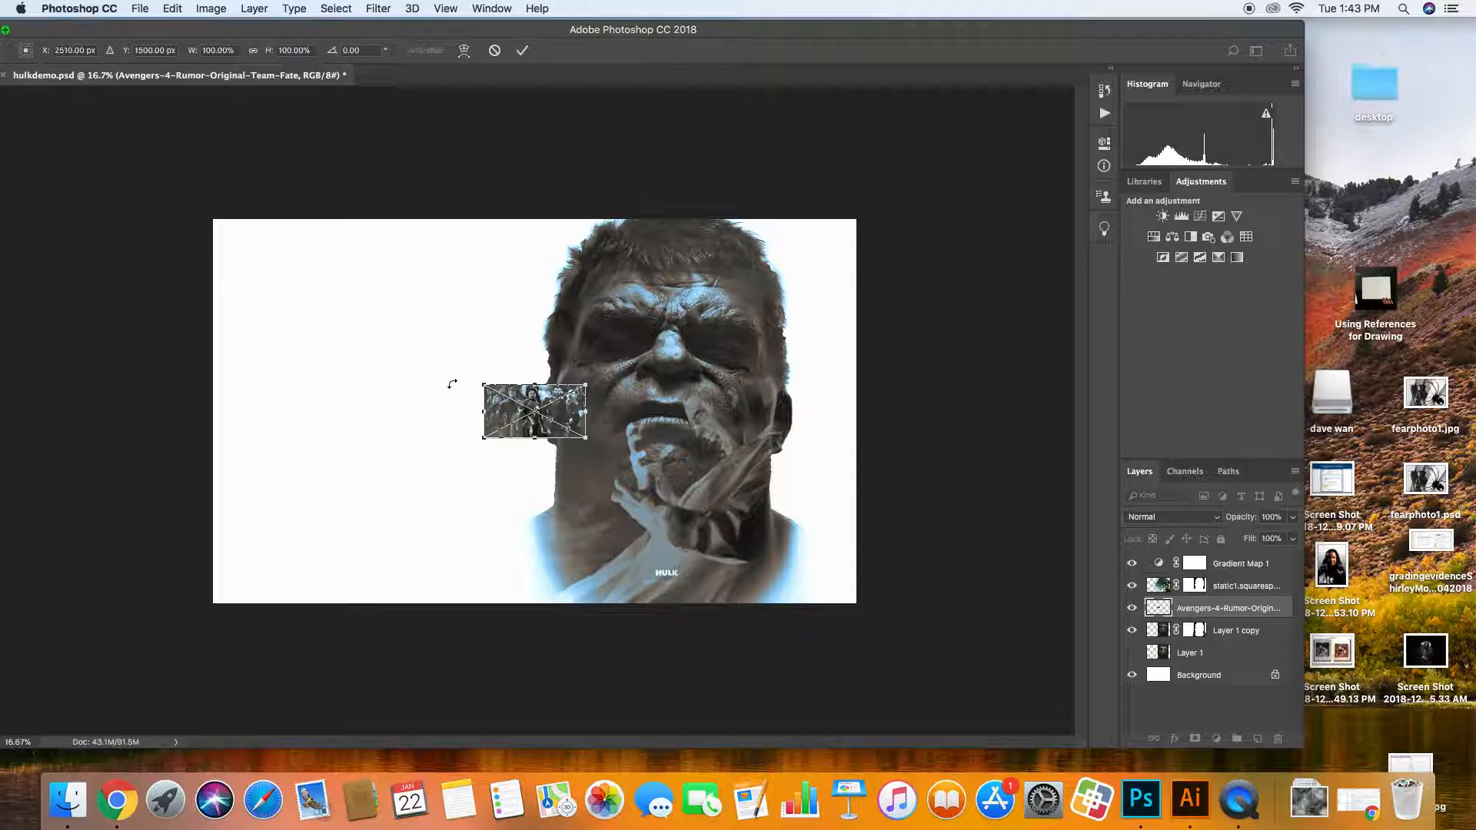
Scale the placed Avengers image to about 720% to cover the whole canvas, shift it slightly left and commit the placement.
left_click_drag(483, 382, 180, 193)
left_click_drag(590, 441, 890, 617)
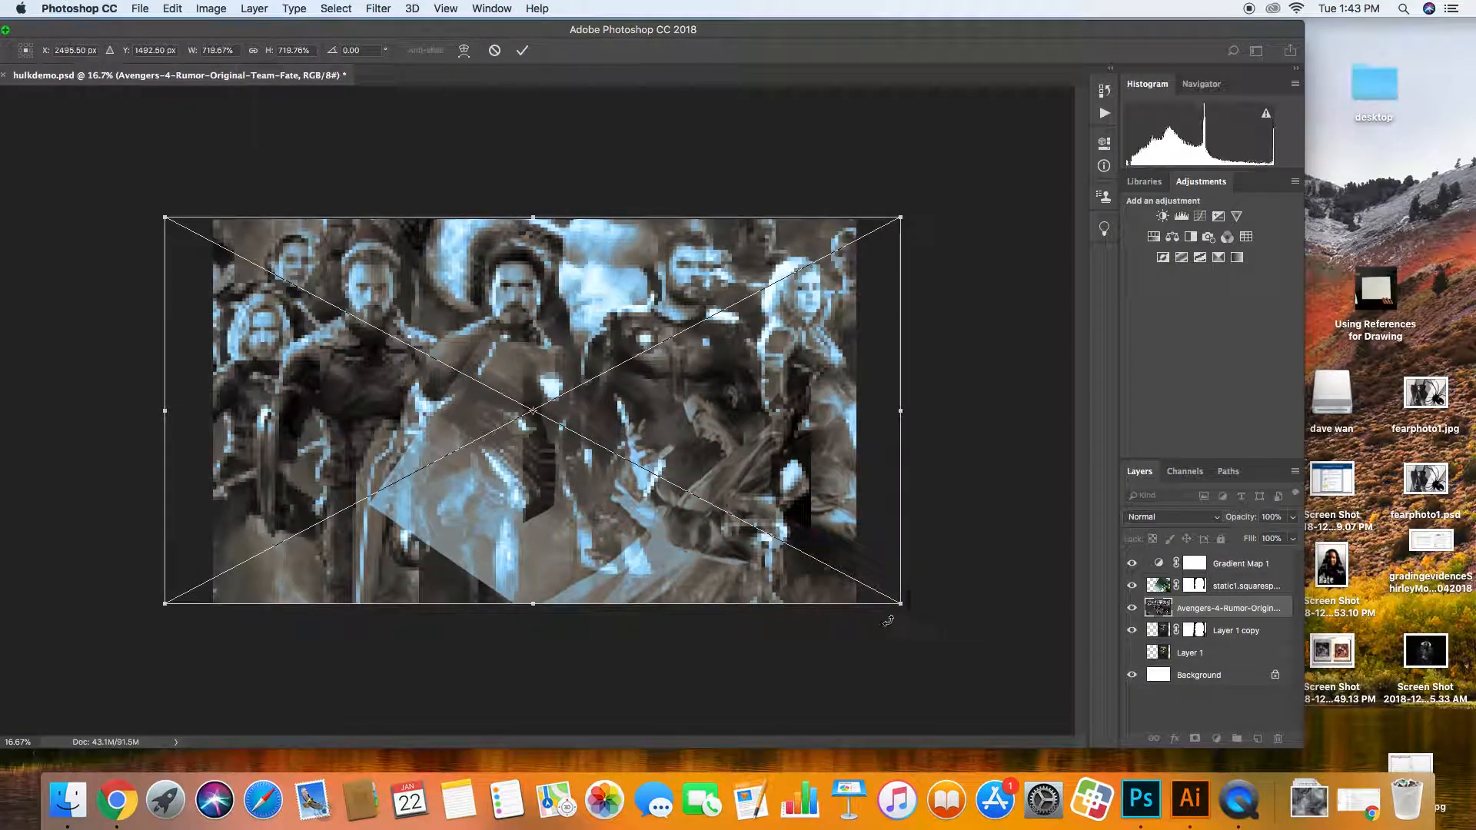
left_click_drag(623, 560, 587, 559)
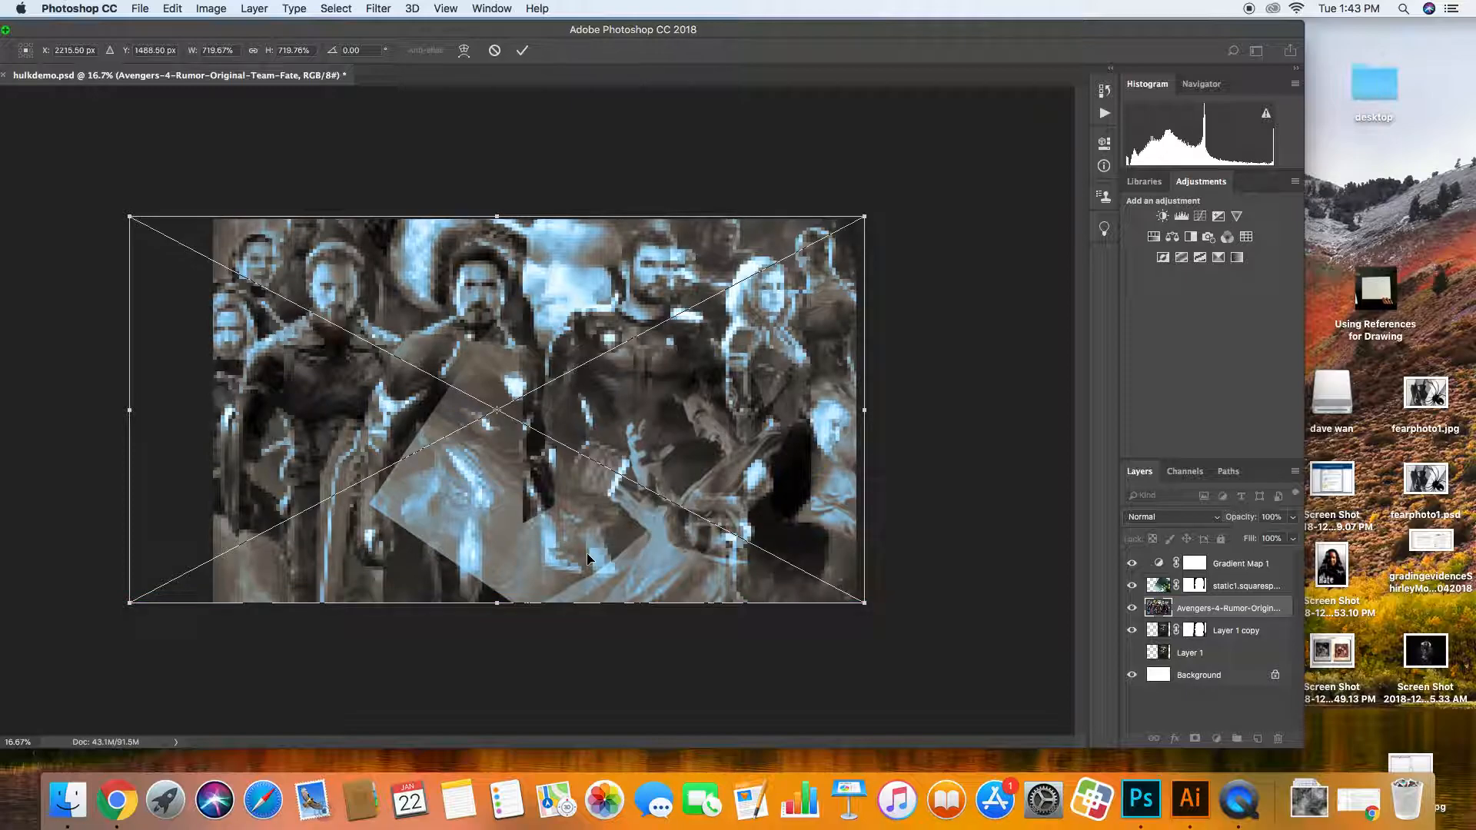
key("Return")
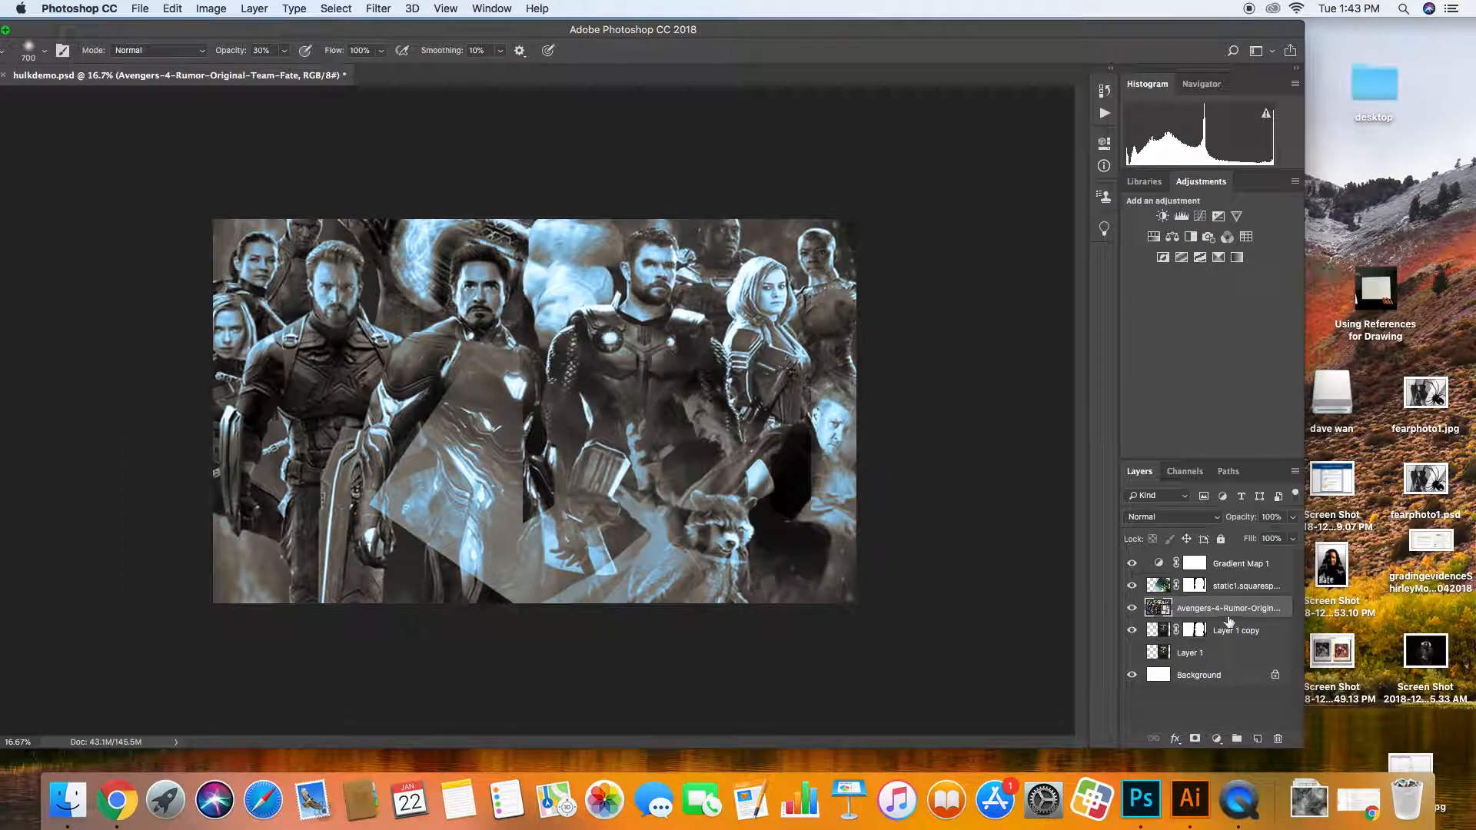
Move the Avengers image layer beneath the Layer 1 copy portrait and shift the program window to reveal the tools.
left_click_drag(1156, 608, 1156, 634)
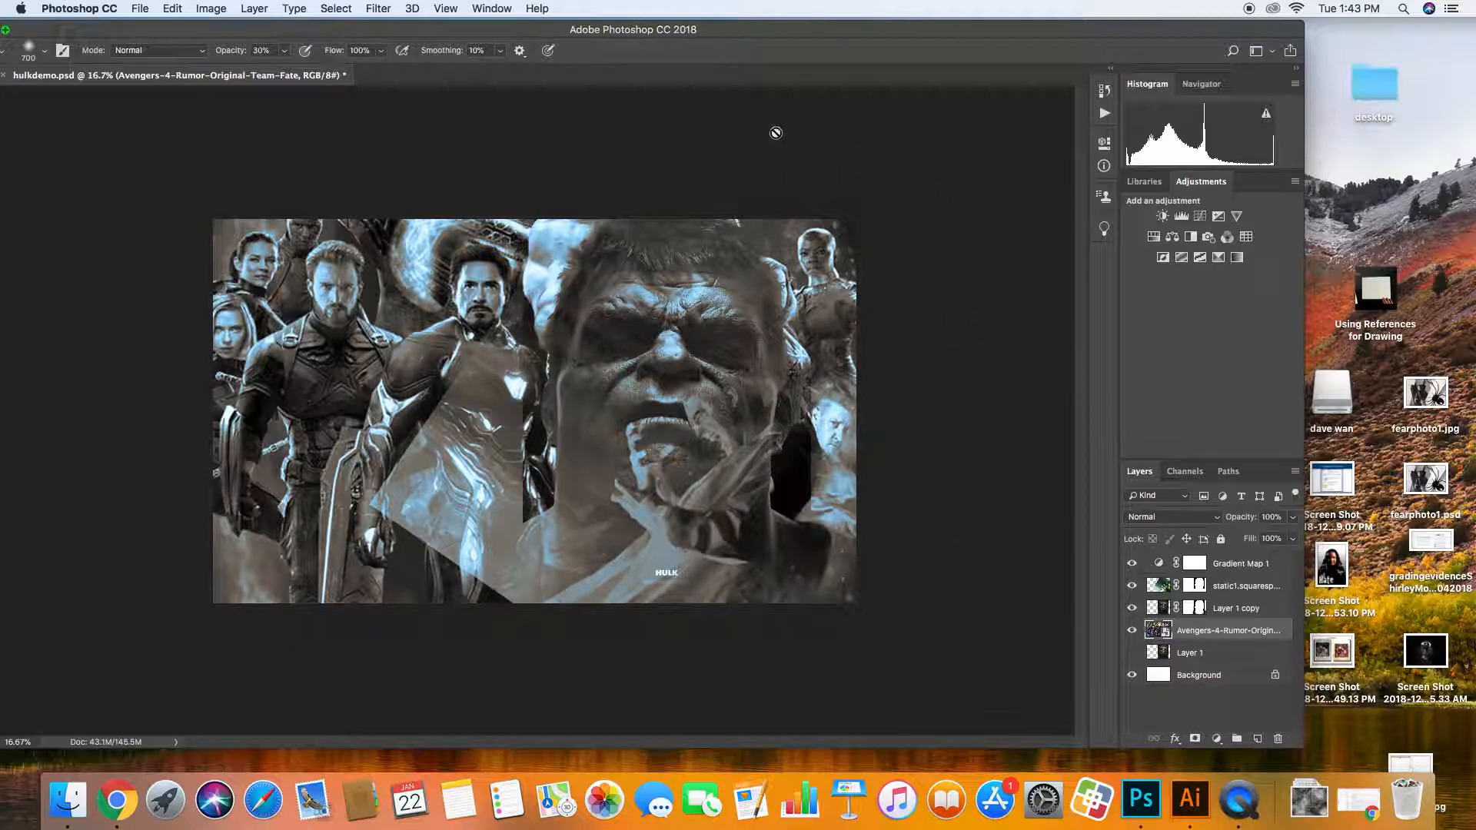
left_click_drag(715, 35, 794, 35)
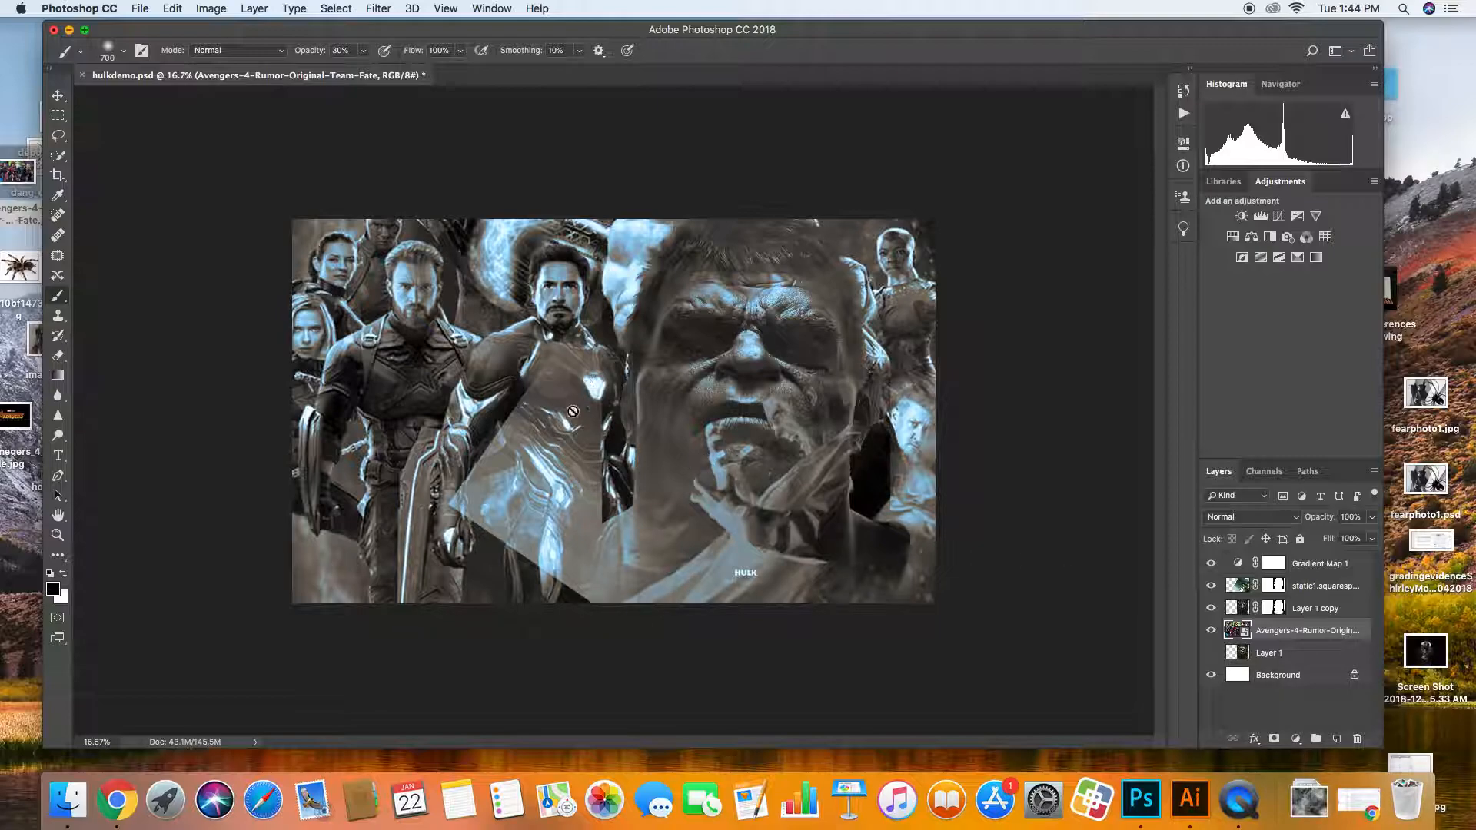
Compare the composite with the static1.squarespace layer hidden and shown to see which areas it covers.
left_click(1211, 587)
left_click(1210, 587)
left_click(1244, 591)
left_click(1211, 587)
left_click(1210, 586)
left_click(1210, 587)
left_click(1211, 587)
left_click(1210, 588)
left_click(1211, 587)
left_click(1210, 588)
left_click(1210, 588)
Paint the static1.squarespace layer's mask black at 100% brush opacity over the Avengers on both sides of the Hulk.
left_click(1275, 587)
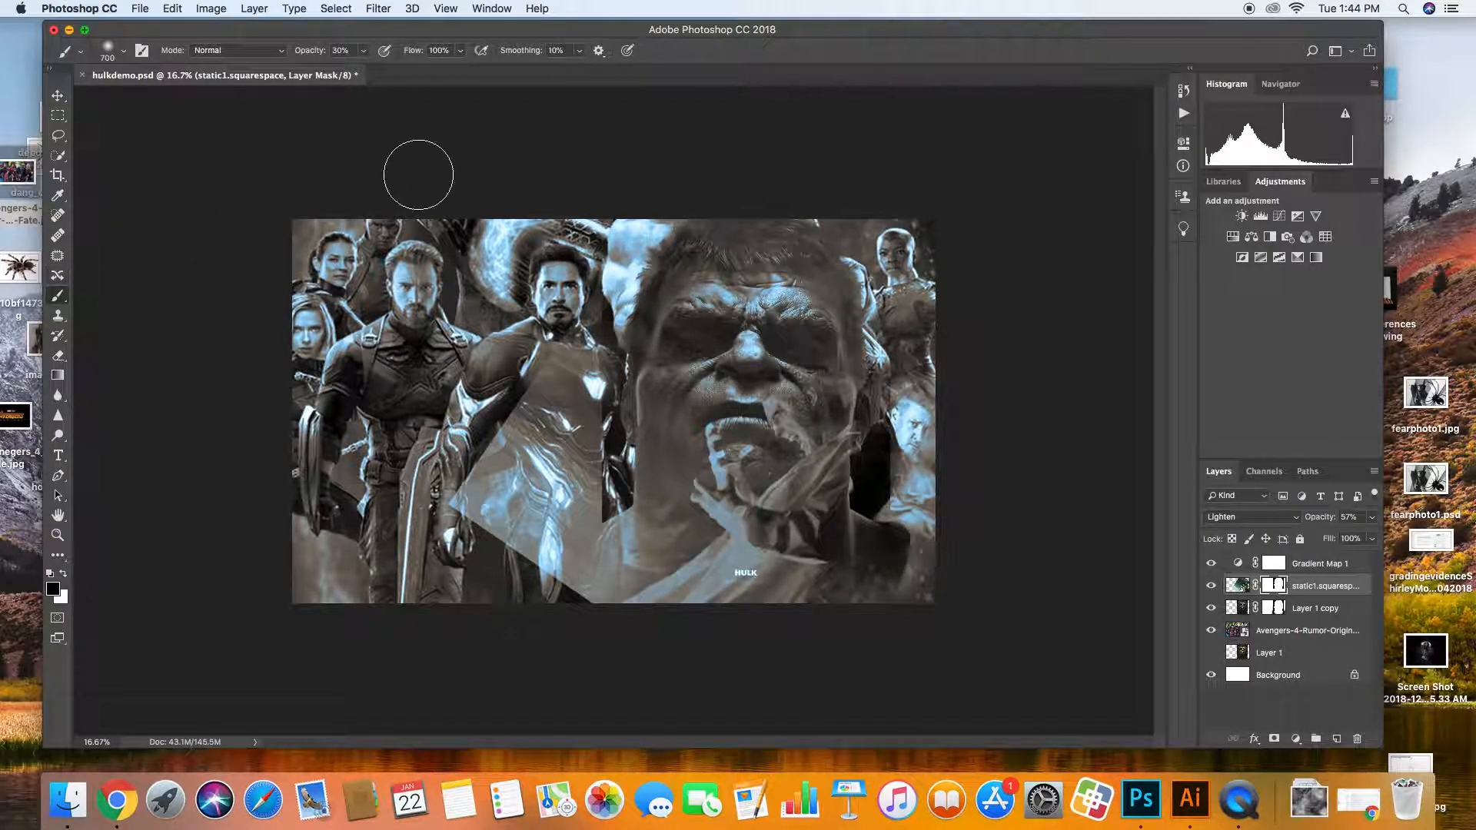
left_click(363, 50)
left_click_drag(361, 68, 415, 68)
mouse_move(503, 416)
left_mouse_down()
mouse_move(475, 497)
mouse_move(528, 505)
mouse_move(523, 442)
mouse_move(550, 464)
mouse_move(580, 329)
mouse_move(555, 476)
mouse_move(541, 354)
mouse_move(573, 485)
mouse_move(568, 389)
mouse_move(584, 495)
mouse_move(534, 526)
mouse_move(483, 531)
mouse_move(523, 556)
mouse_move(569, 526)
mouse_move(547, 598)
mouse_move(544, 566)
mouse_move(562, 620)
mouse_move(588, 638)
mouse_move(550, 598)
mouse_move(546, 552)
mouse_move(576, 615)
left_mouse_up()
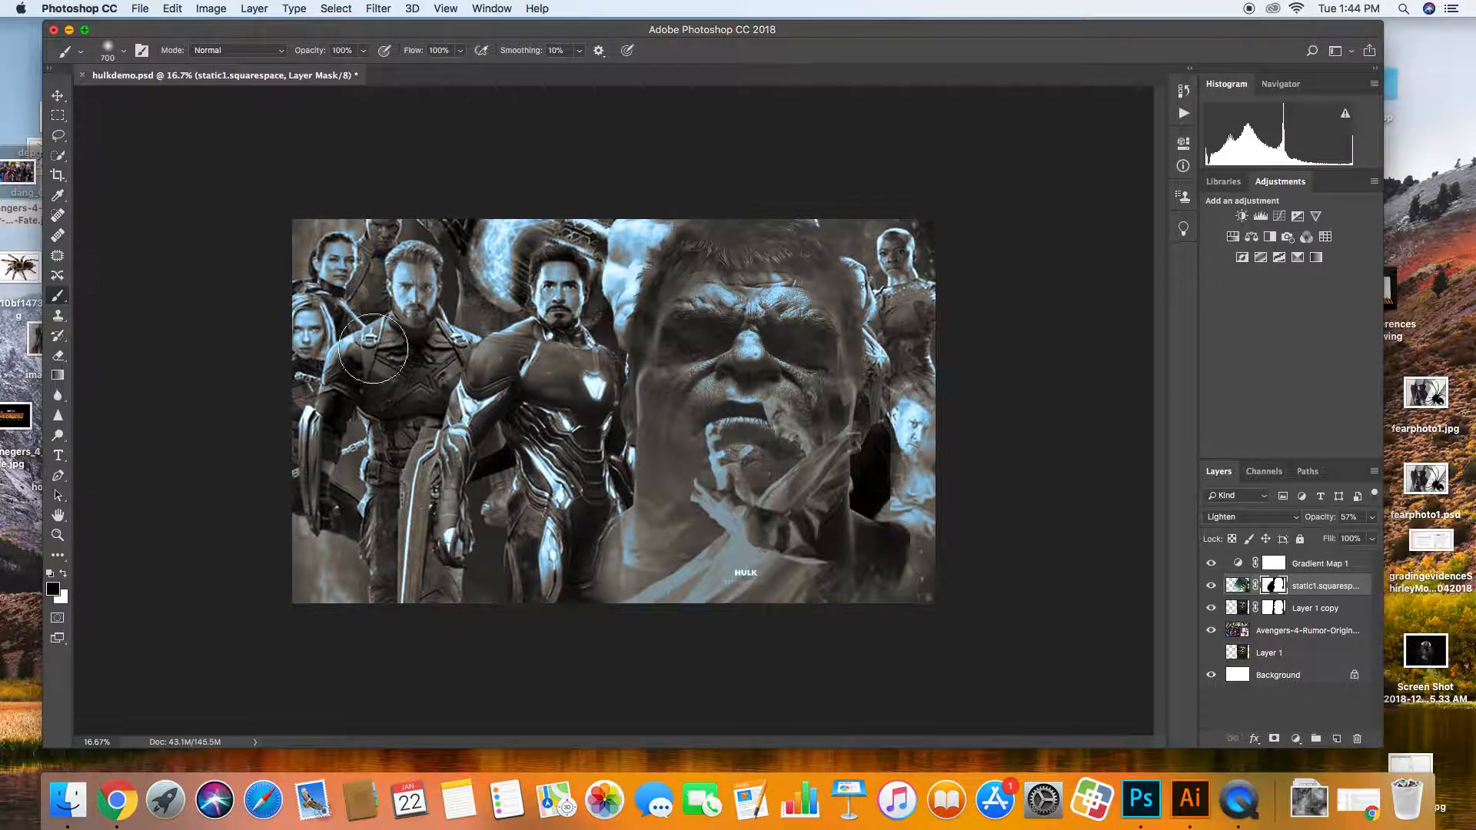
mouse_move(945, 402)
left_mouse_down()
mouse_move(935, 521)
mouse_move(915, 349)
mouse_move(922, 526)
mouse_move(917, 262)
mouse_move(929, 549)
mouse_move(923, 436)
mouse_move(907, 584)
mouse_move(921, 607)
mouse_move(931, 575)
mouse_move(884, 584)
left_mouse_up()
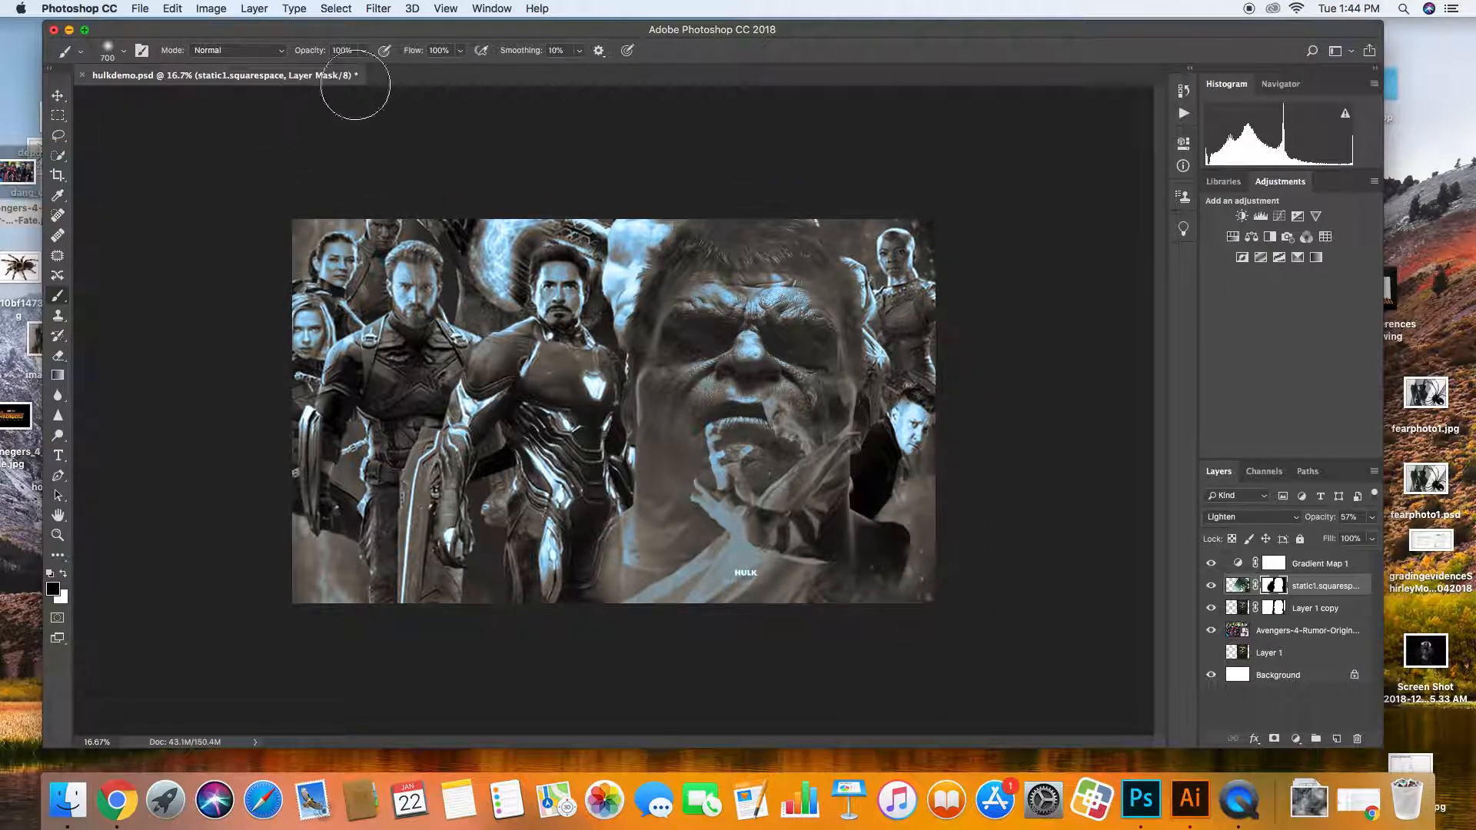
Lower the brush opacity to 31%, soften the static1.squarespace mask edge beside the Hulk, and compare the layer hidden and shown.
left_click(363, 50)
left_click_drag(314, 71, 318, 70)
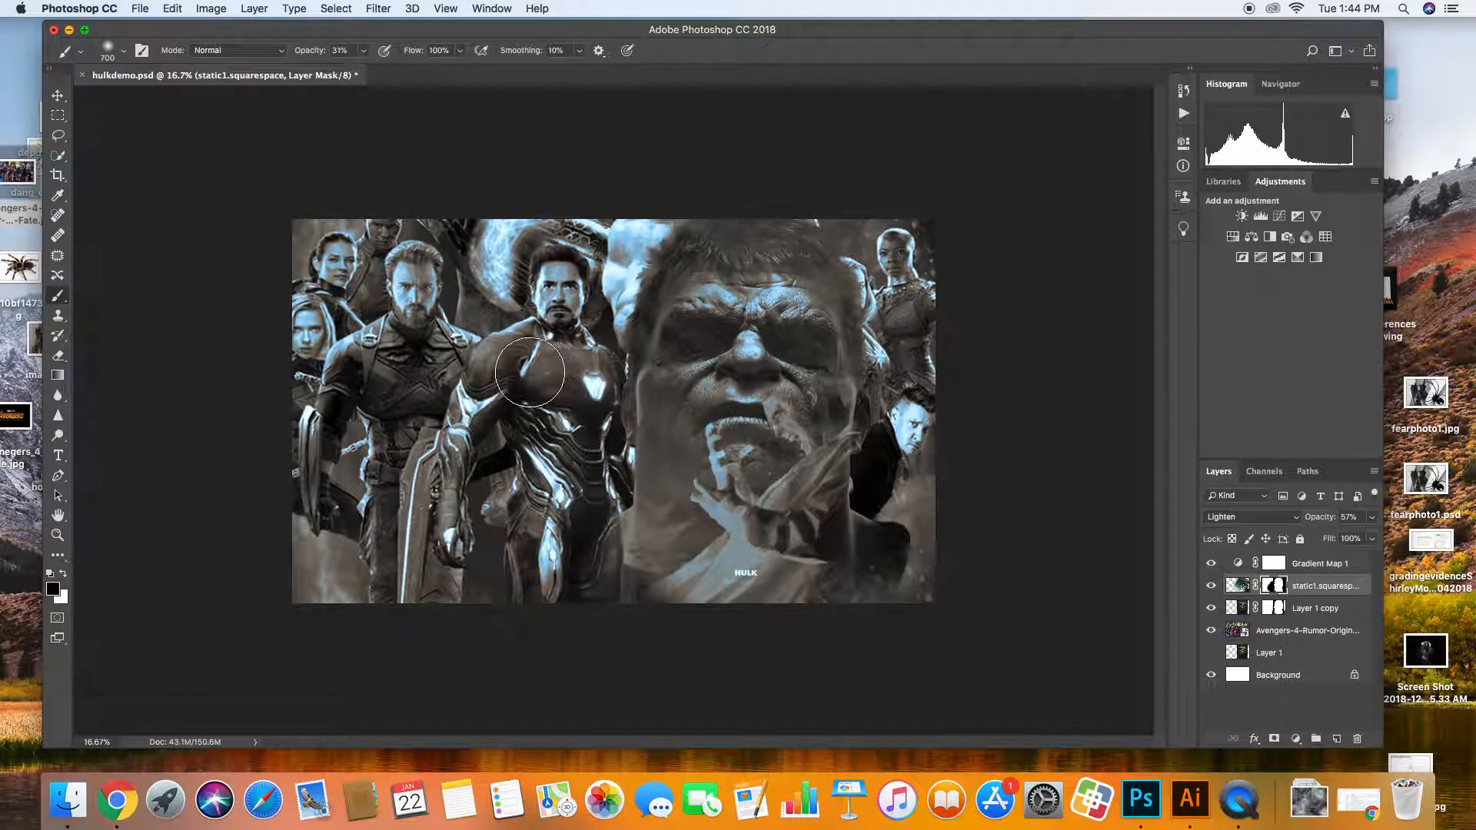
left_click(1210, 587)
left_click(1210, 587)
left_click(1211, 610)
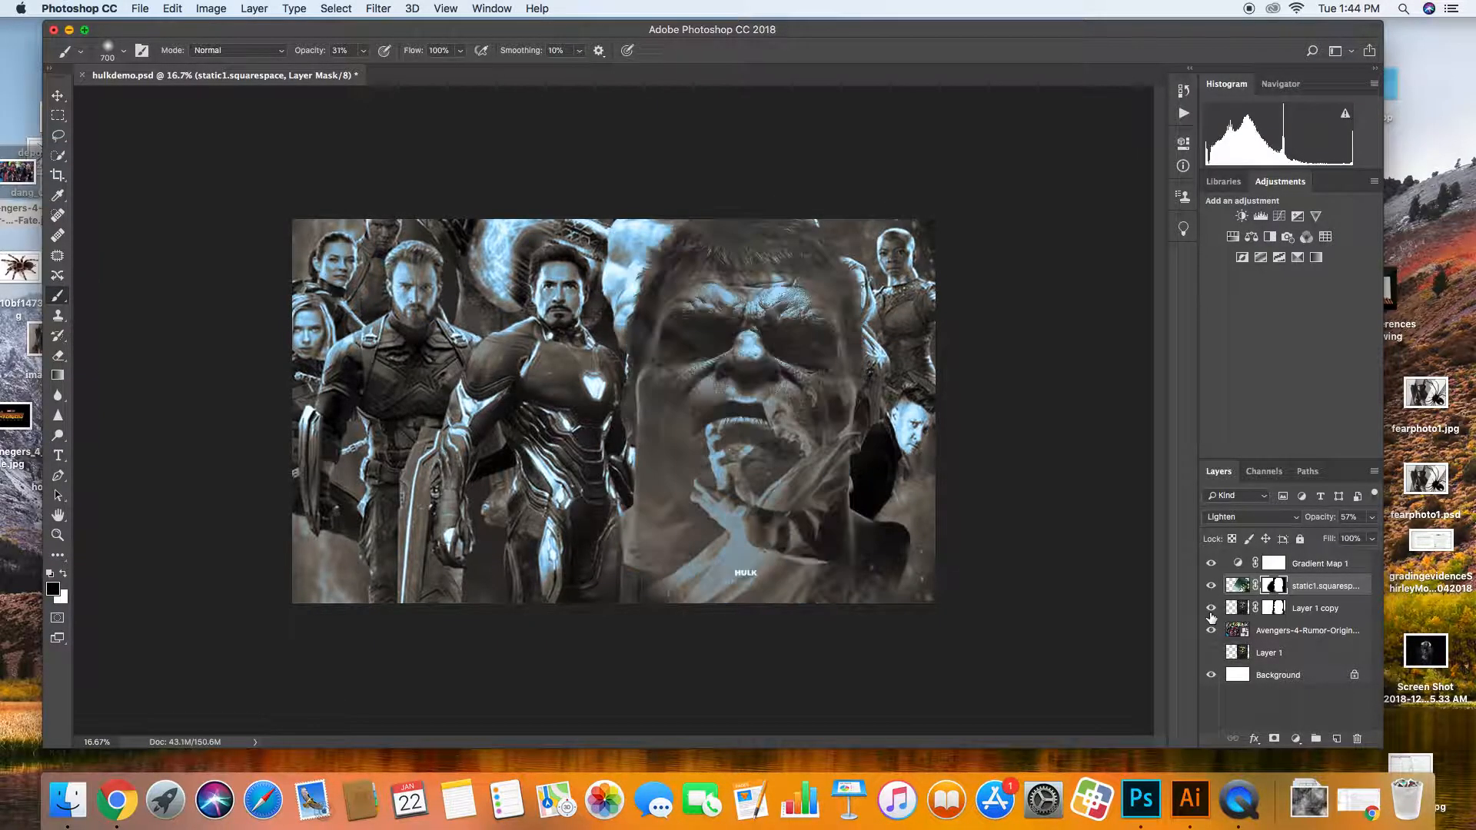
Add a Brightness/Contrast adjustment clipped to Layer 1 copy, with brightness 94 and contrast 20.
left_click(1237, 610)
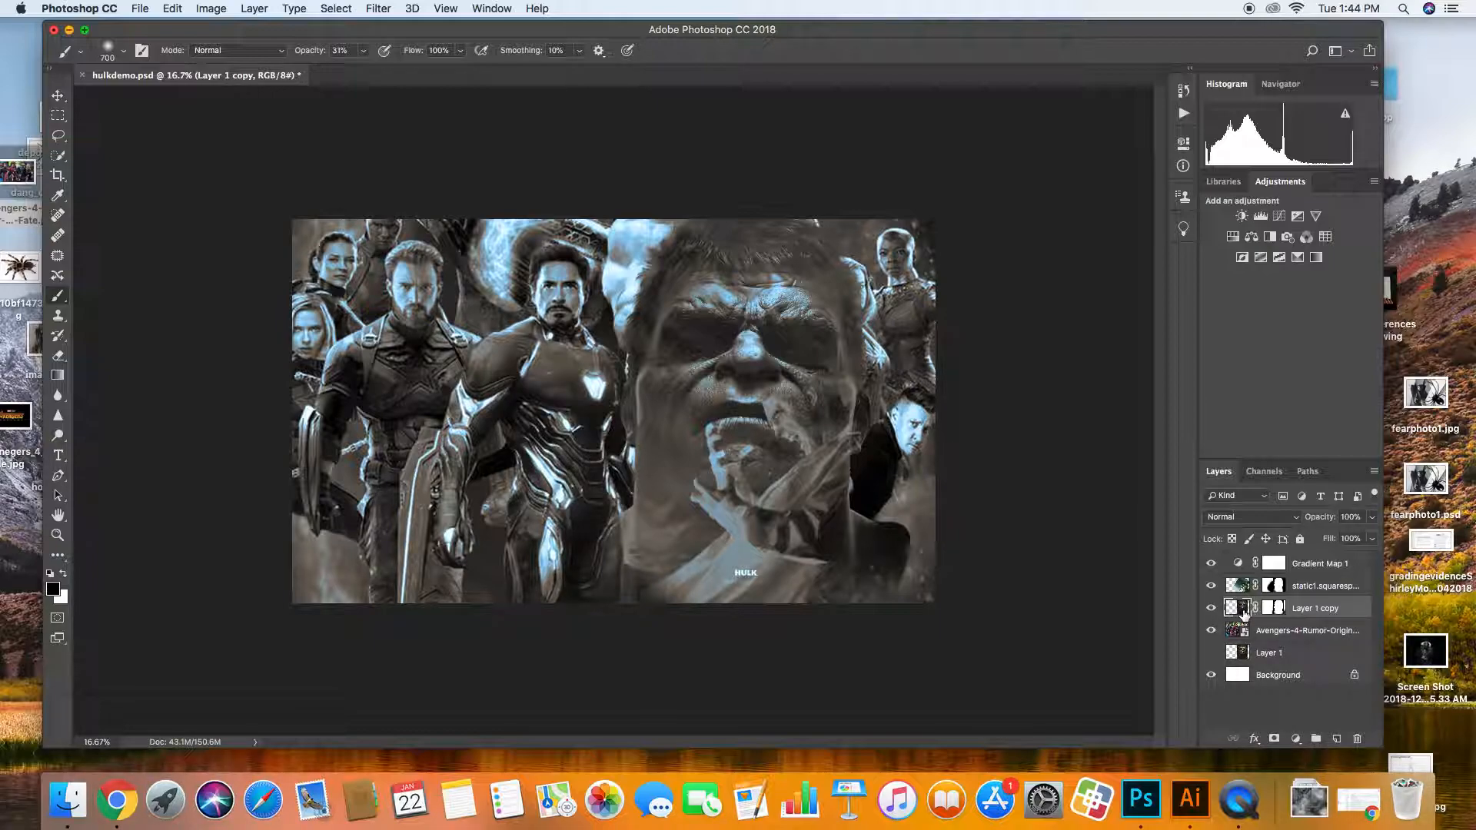
left_click(1243, 216)
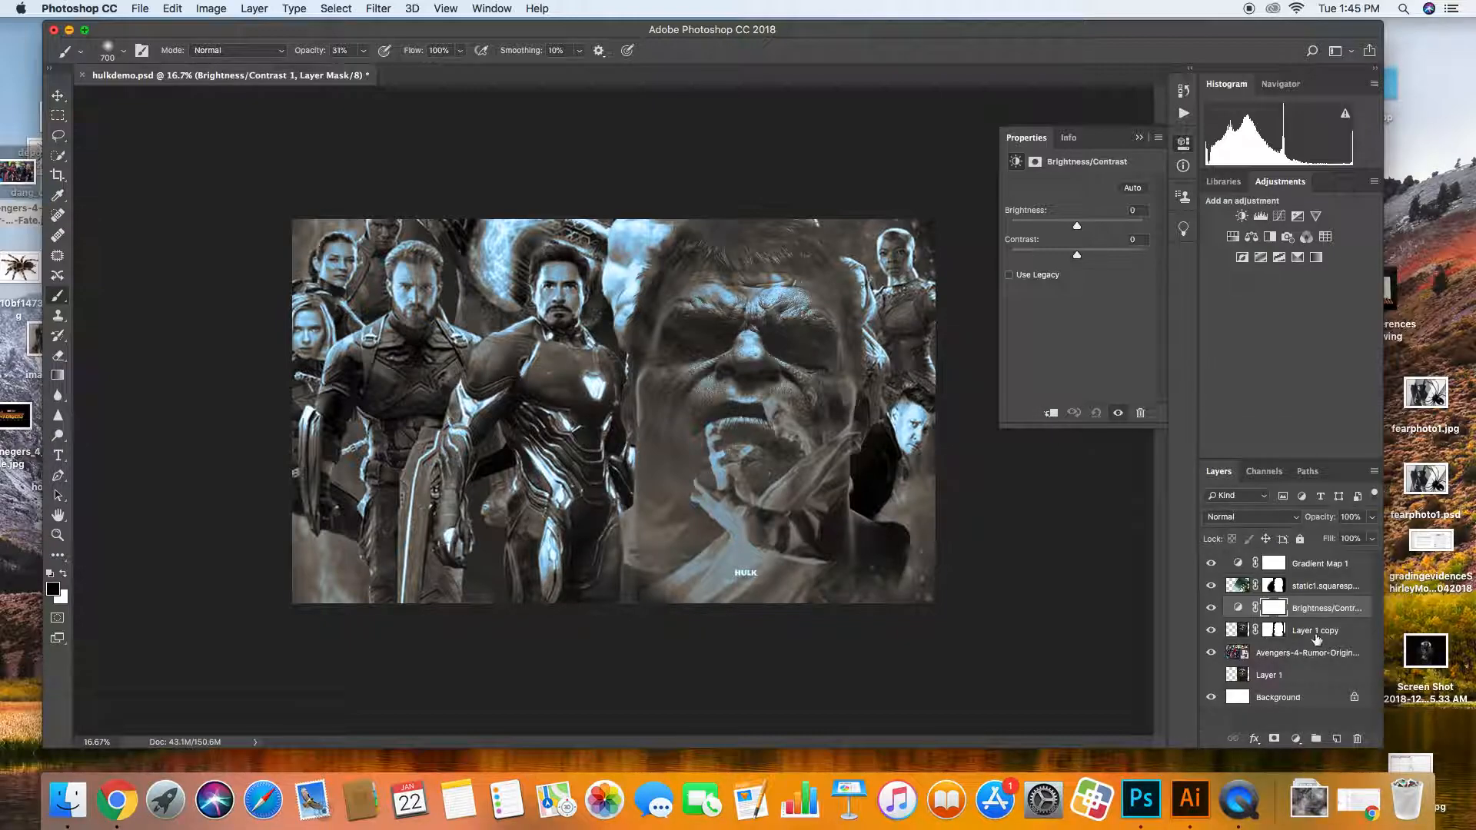
mouse_move(1075, 228)
left_mouse_down()
mouse_move(1115, 226)
mouse_move(1080, 225)
mouse_move(1099, 225)
left_mouse_up()
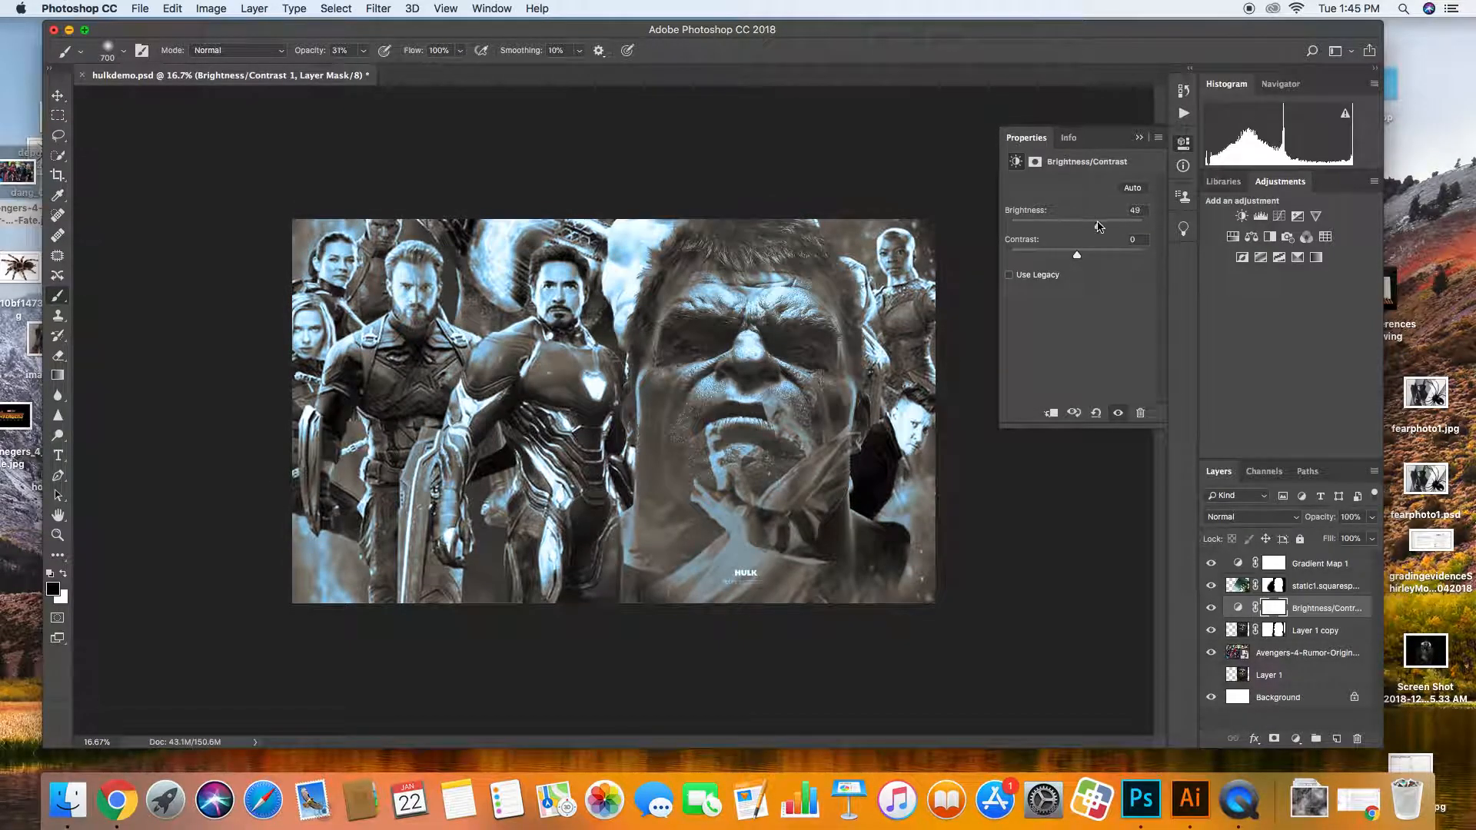
left_click(1051, 413)
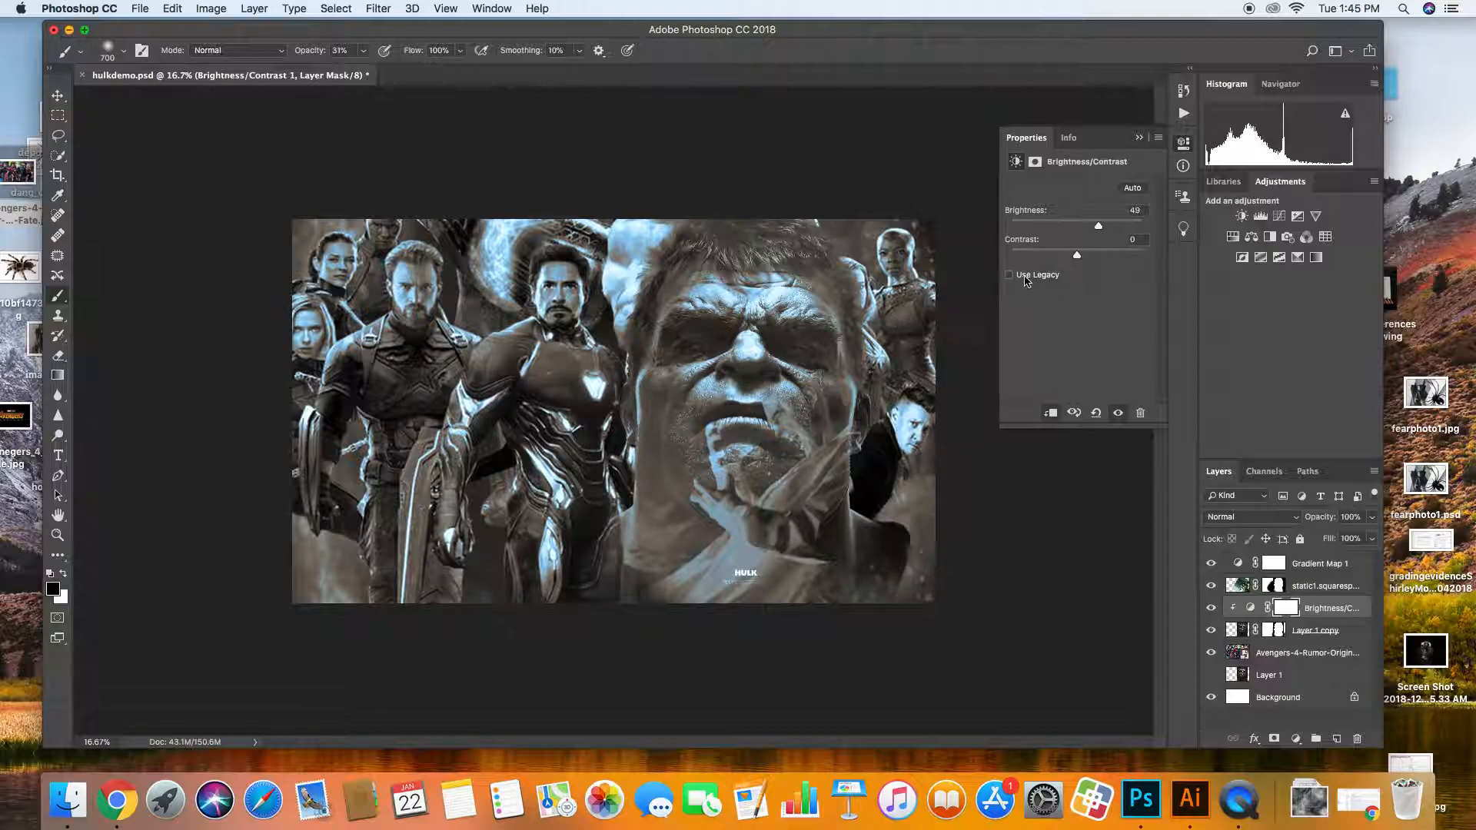
mouse_move(1098, 226)
left_mouse_down()
mouse_move(1127, 225)
mouse_move(1074, 257)
mouse_move(1119, 232)
left_mouse_up()
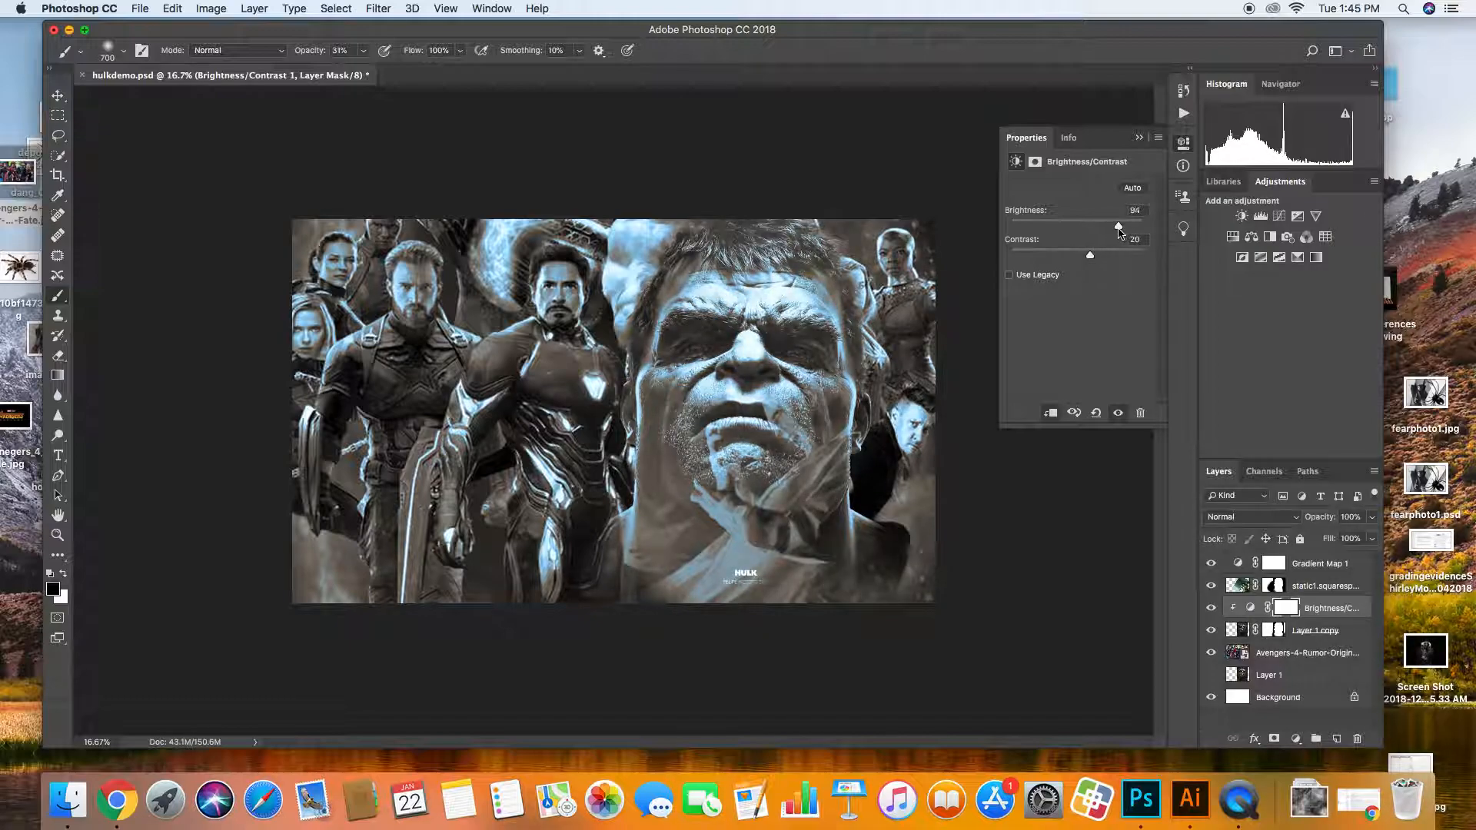
Add a Brightness/Contrast adjustment clipped to the Avengers layer, with brightness -110 and contrast -41.
left_click(1245, 653)
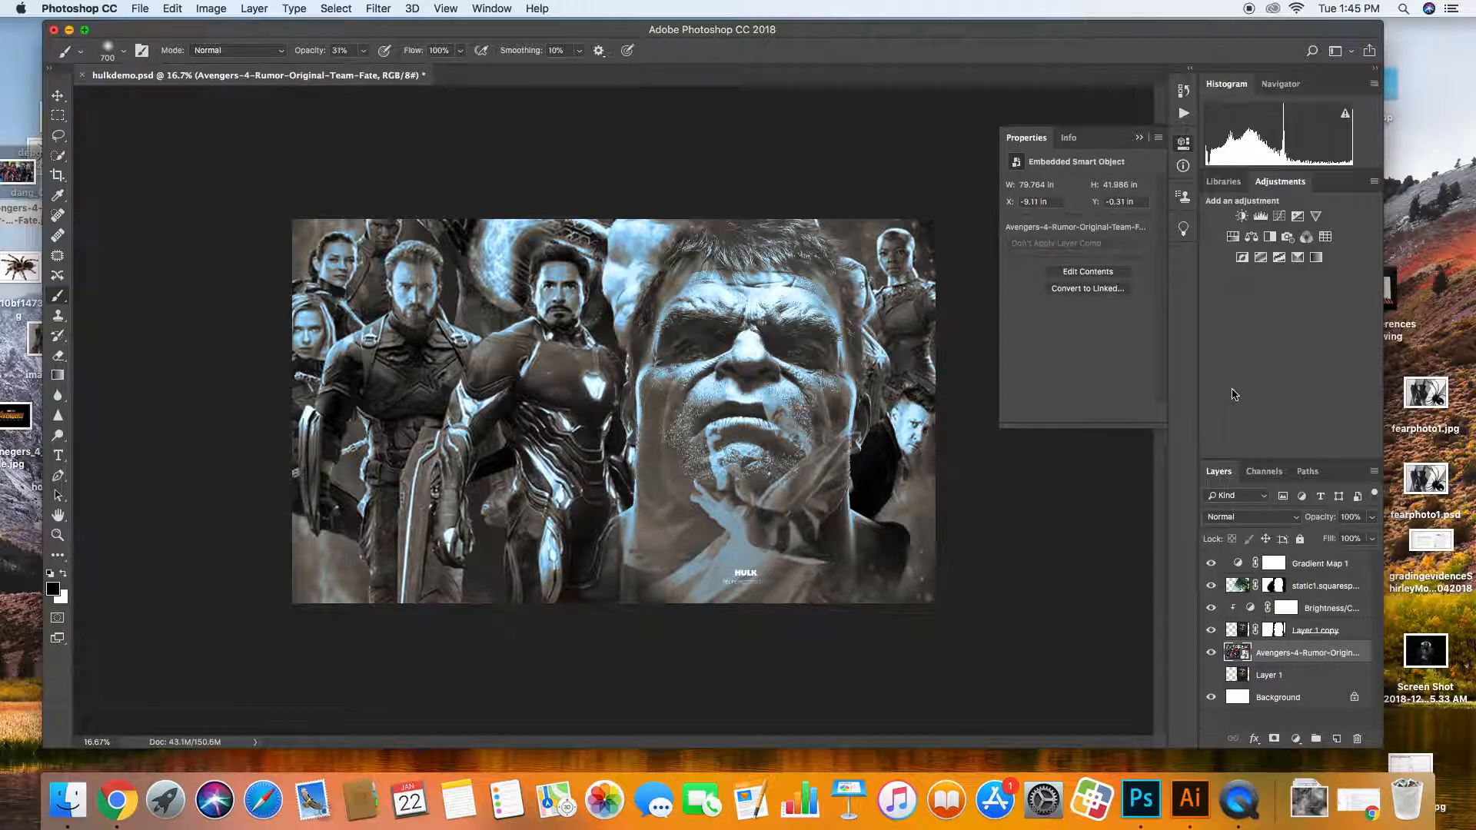
left_click(1241, 216)
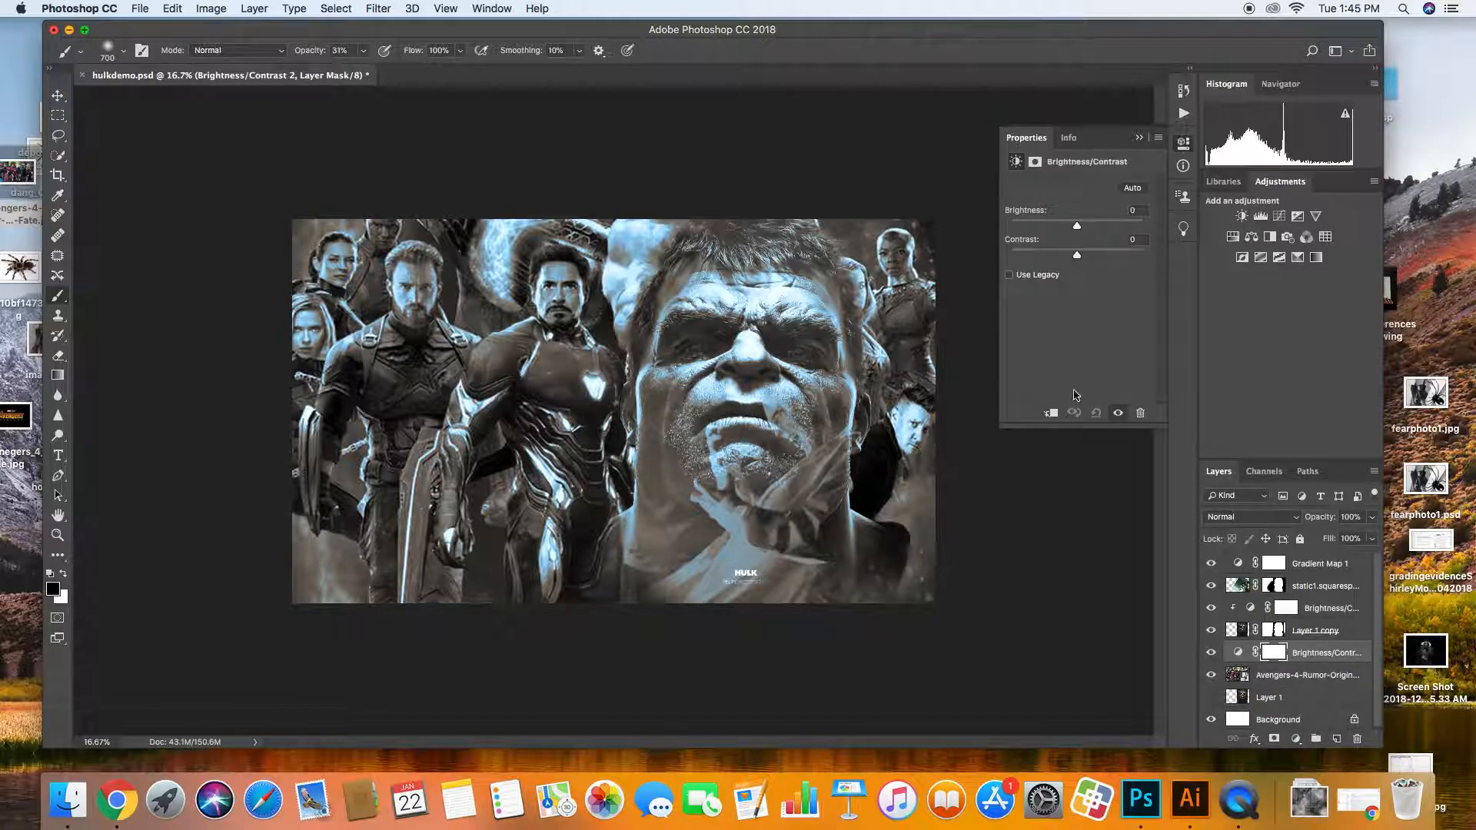
left_click(1051, 415)
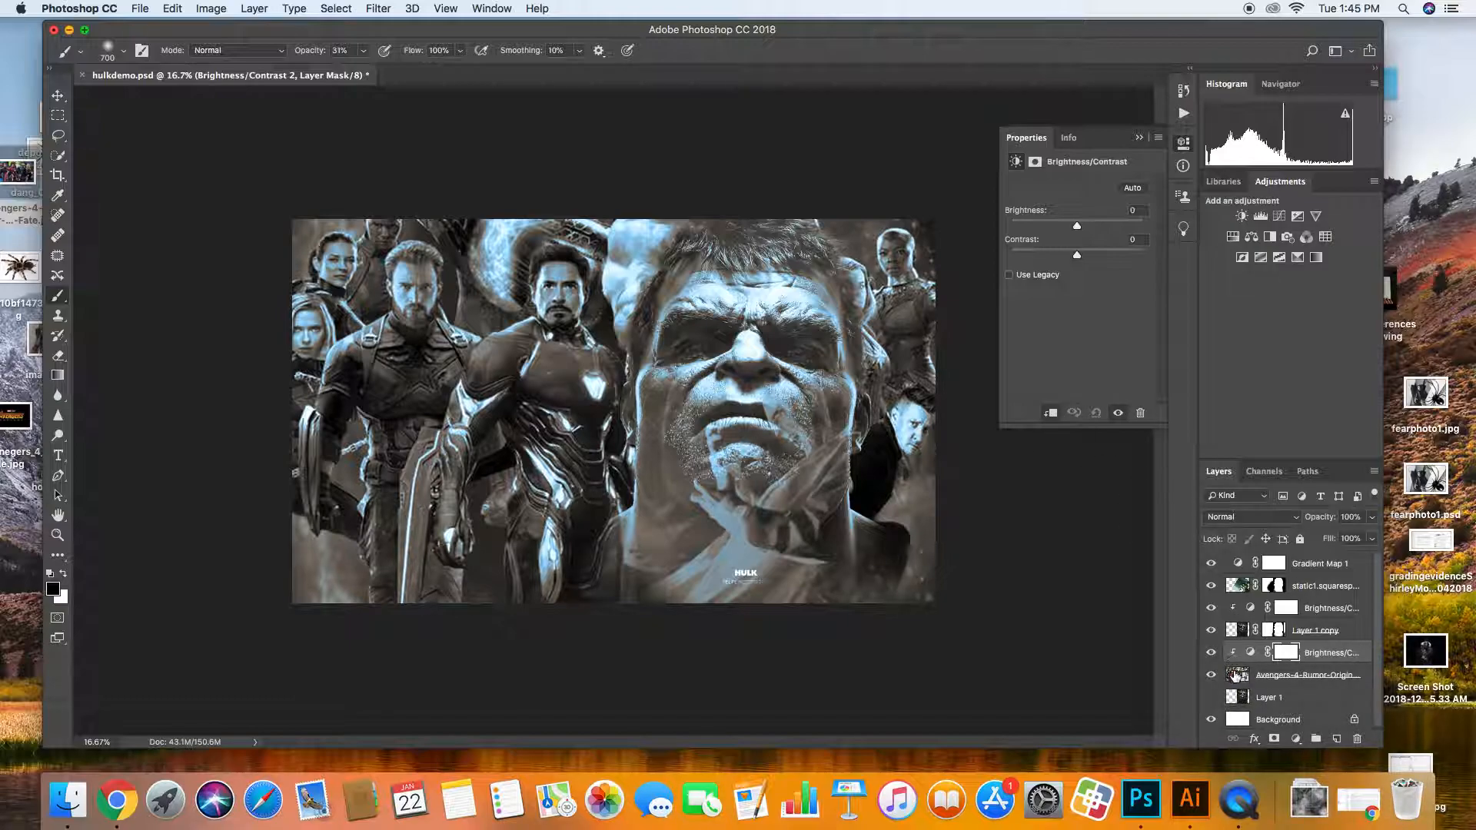
left_click_drag(1077, 232, 1022, 258)
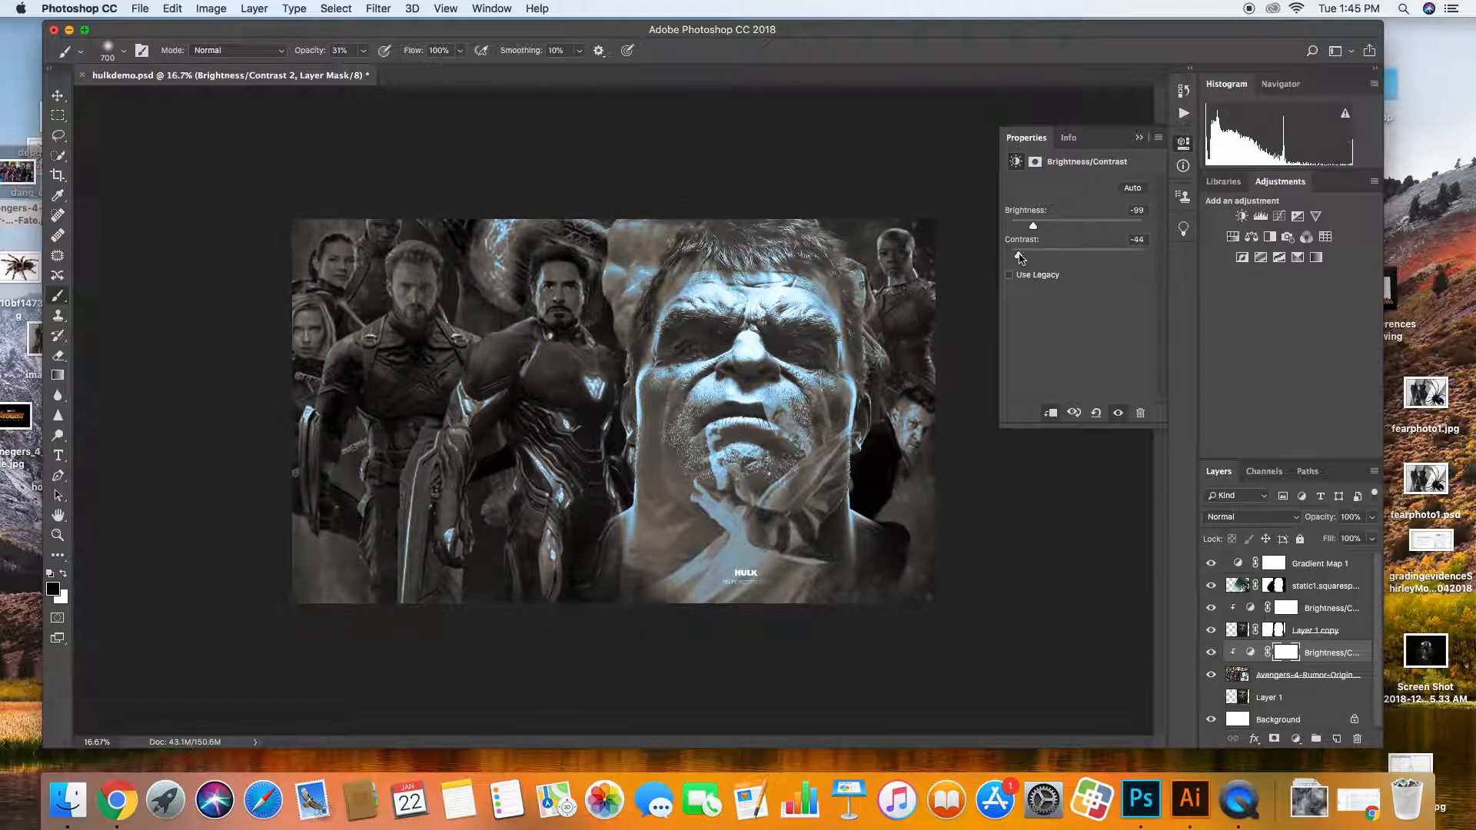
left_click_drag(1032, 226, 1024, 227)
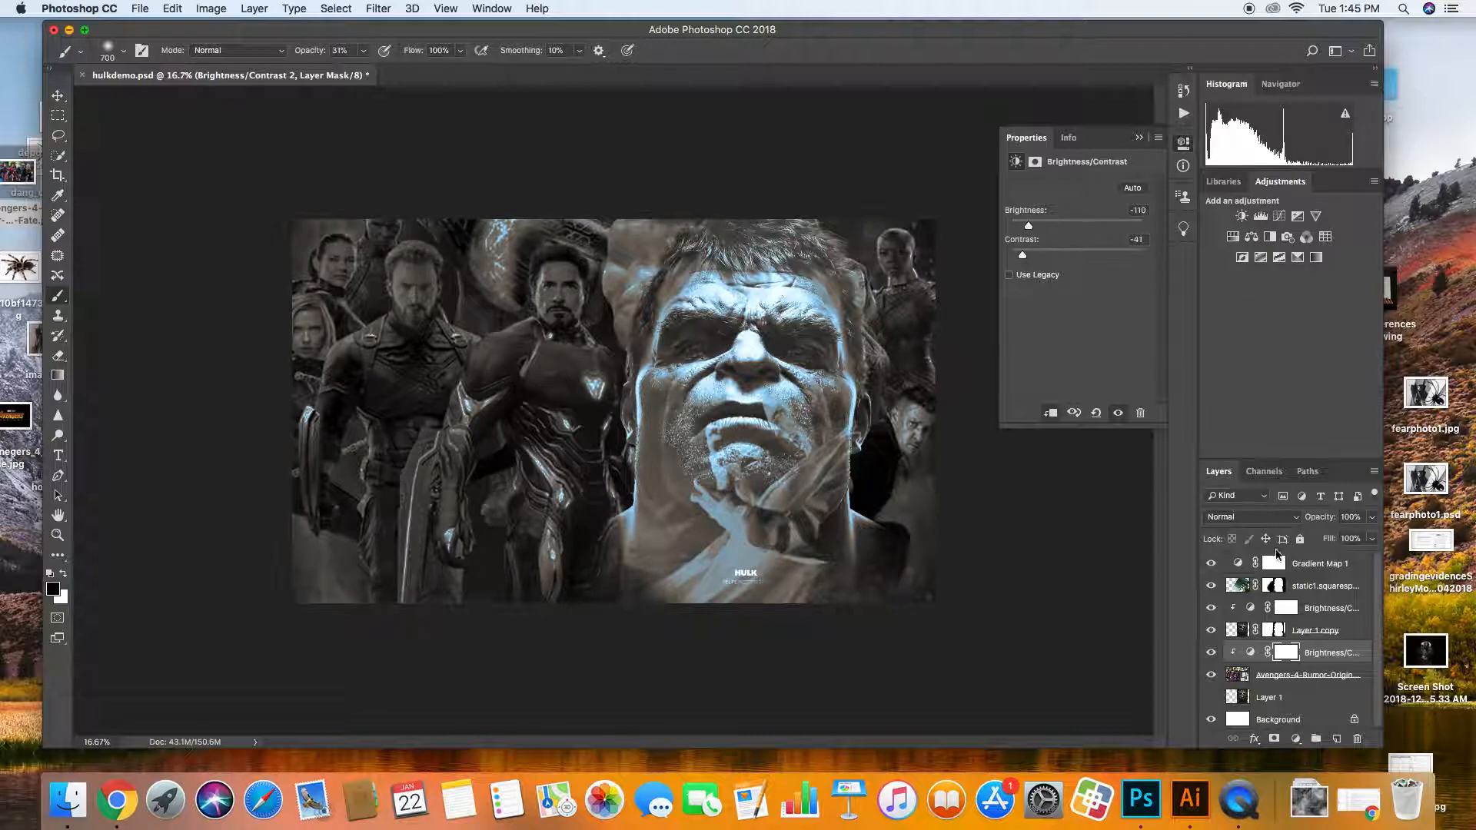
Compare the image with the two clipped Brightness/Contrast adjustments off and on, and check which layer the lower one is clipped to.
left_click(1210, 652)
left_click(1210, 652)
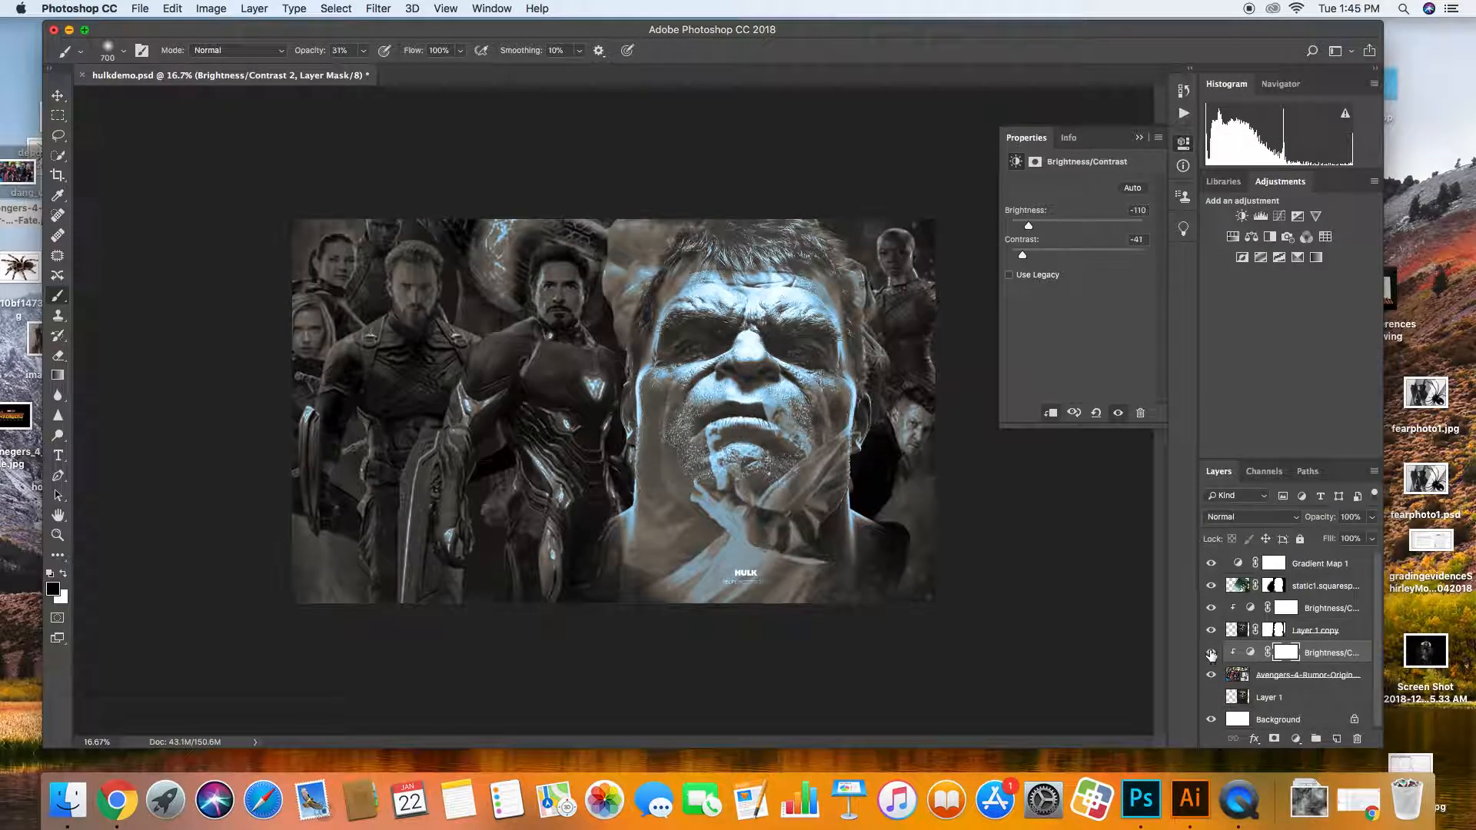
left_click(1212, 609)
left_click(1210, 655)
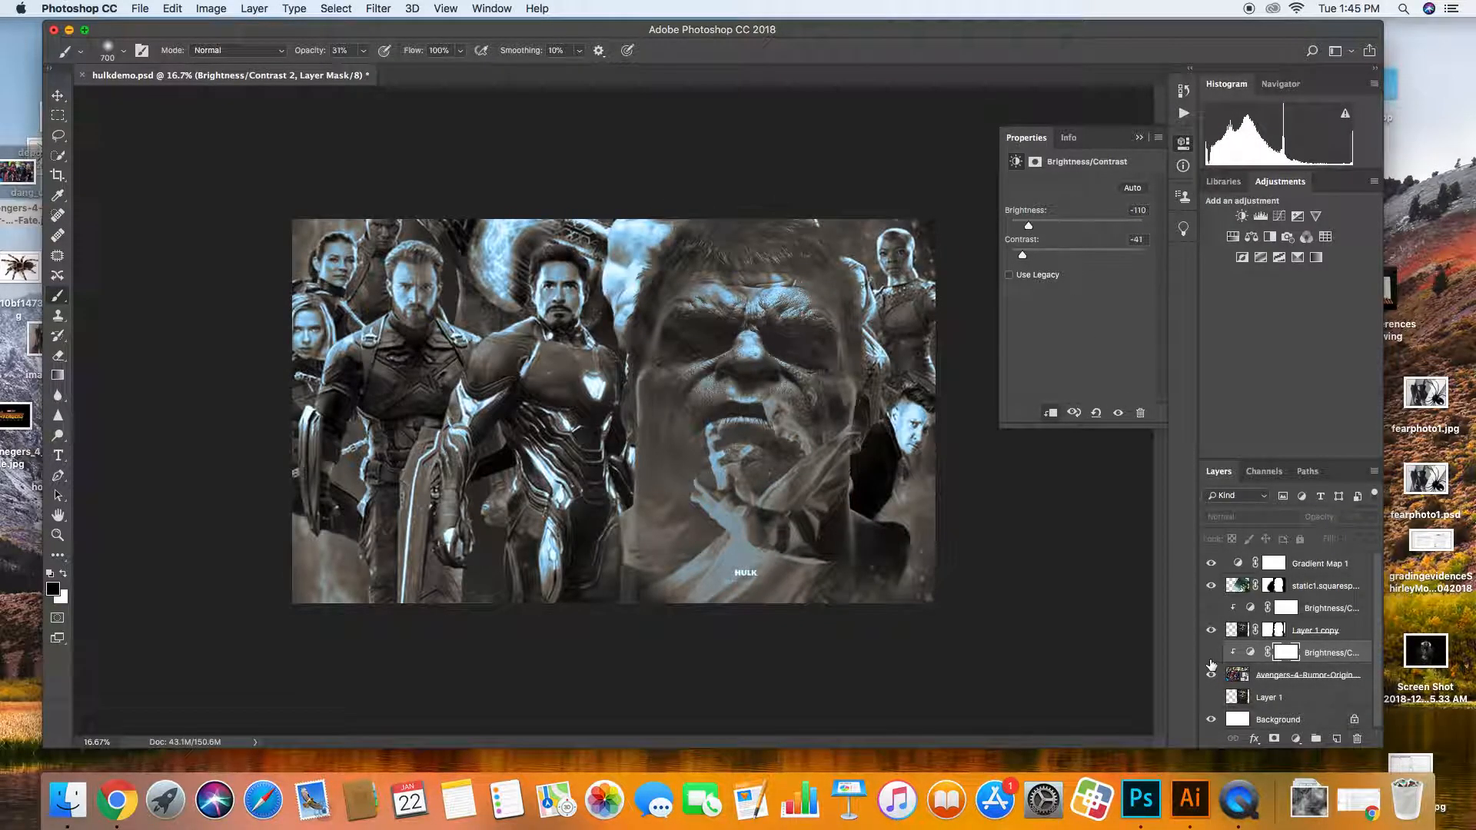
left_click(1211, 655)
left_click(1210, 609)
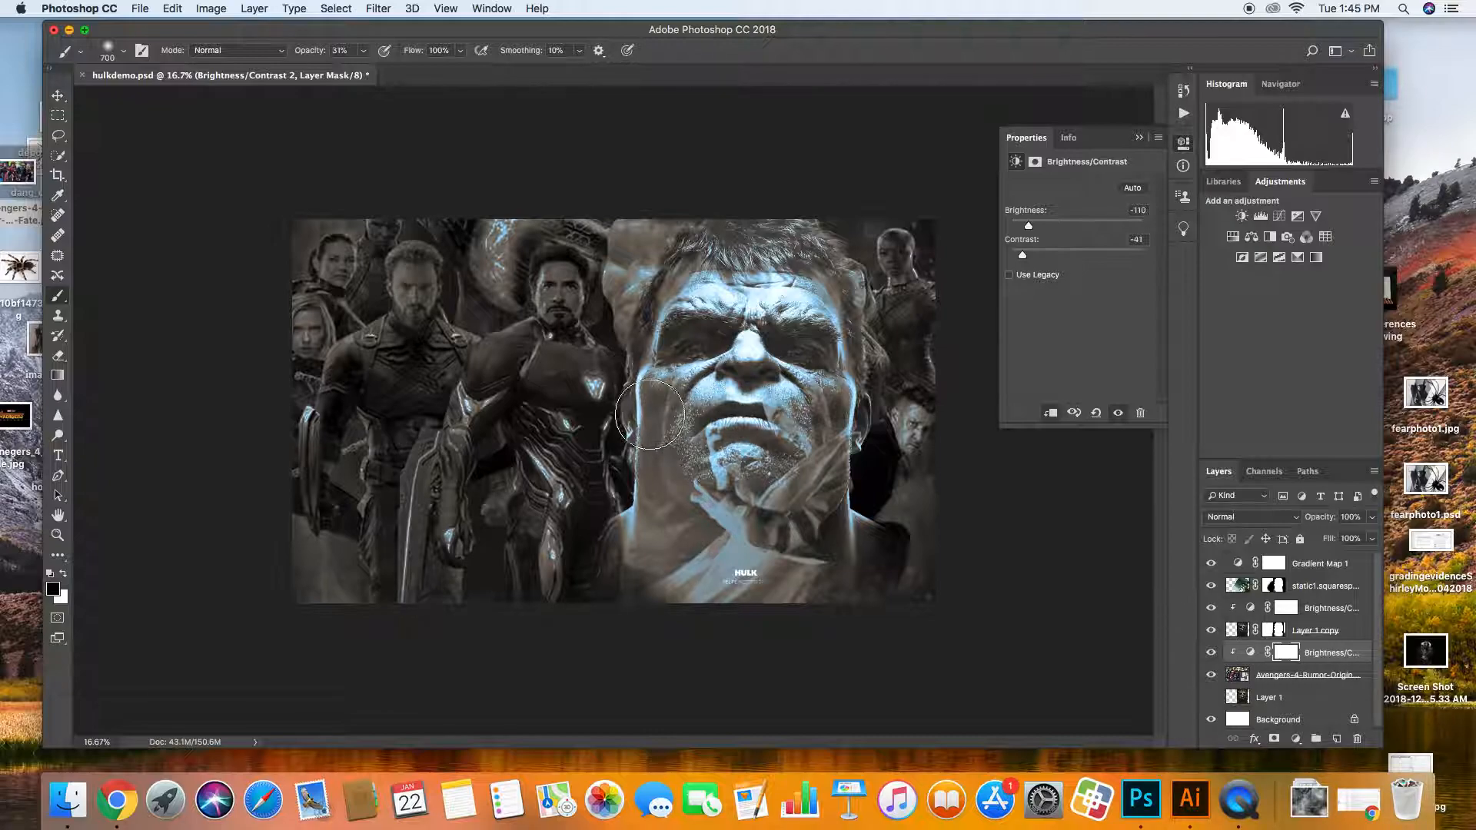
left_click(1231, 653, "alt")
left_click(1244, 676)
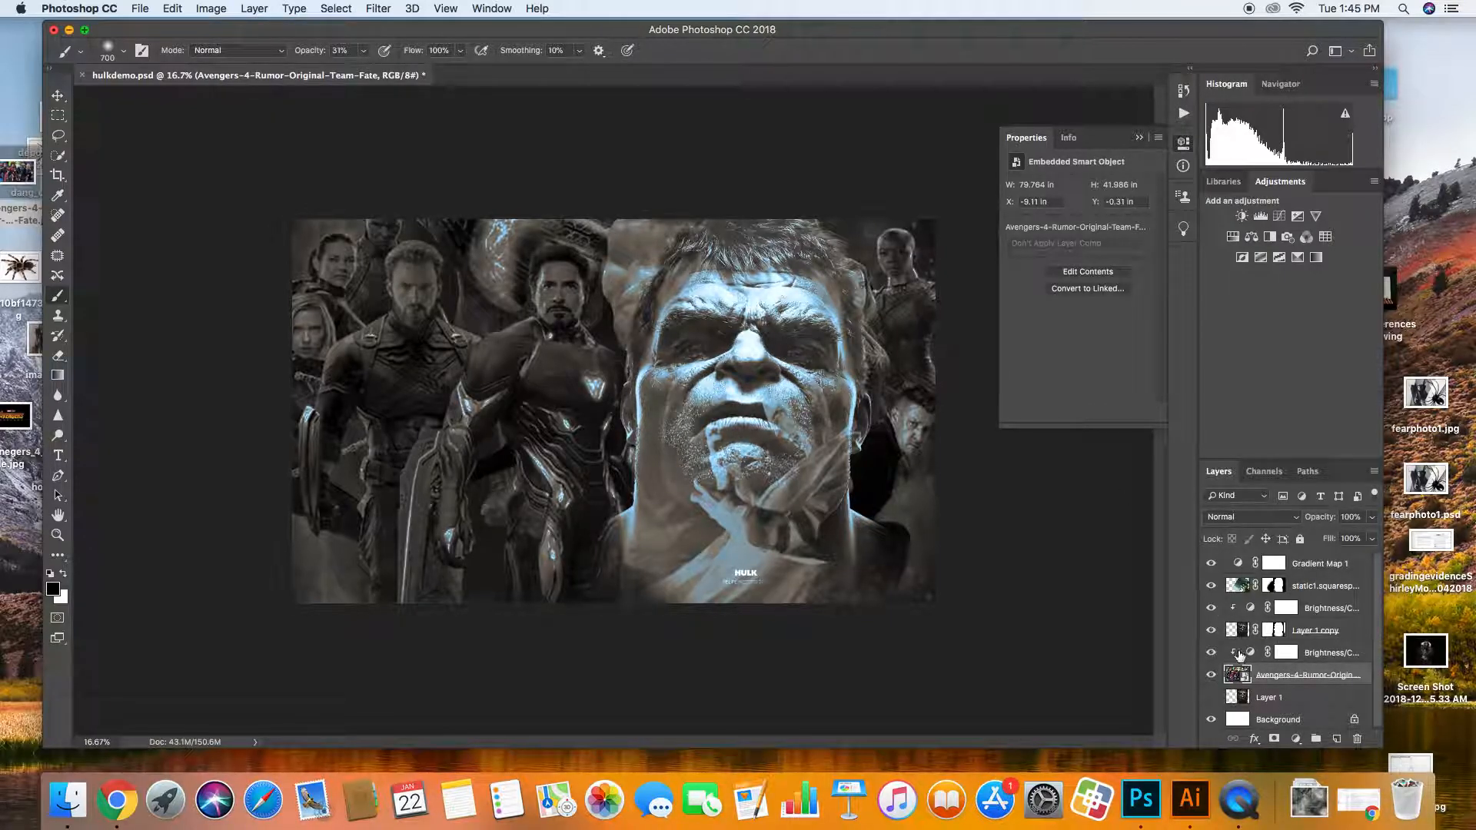
Add a Gradient Map above the Avengers brightness adjustment, try several presets and choose the black-brown to pale blue gradient.
left_click(1285, 652)
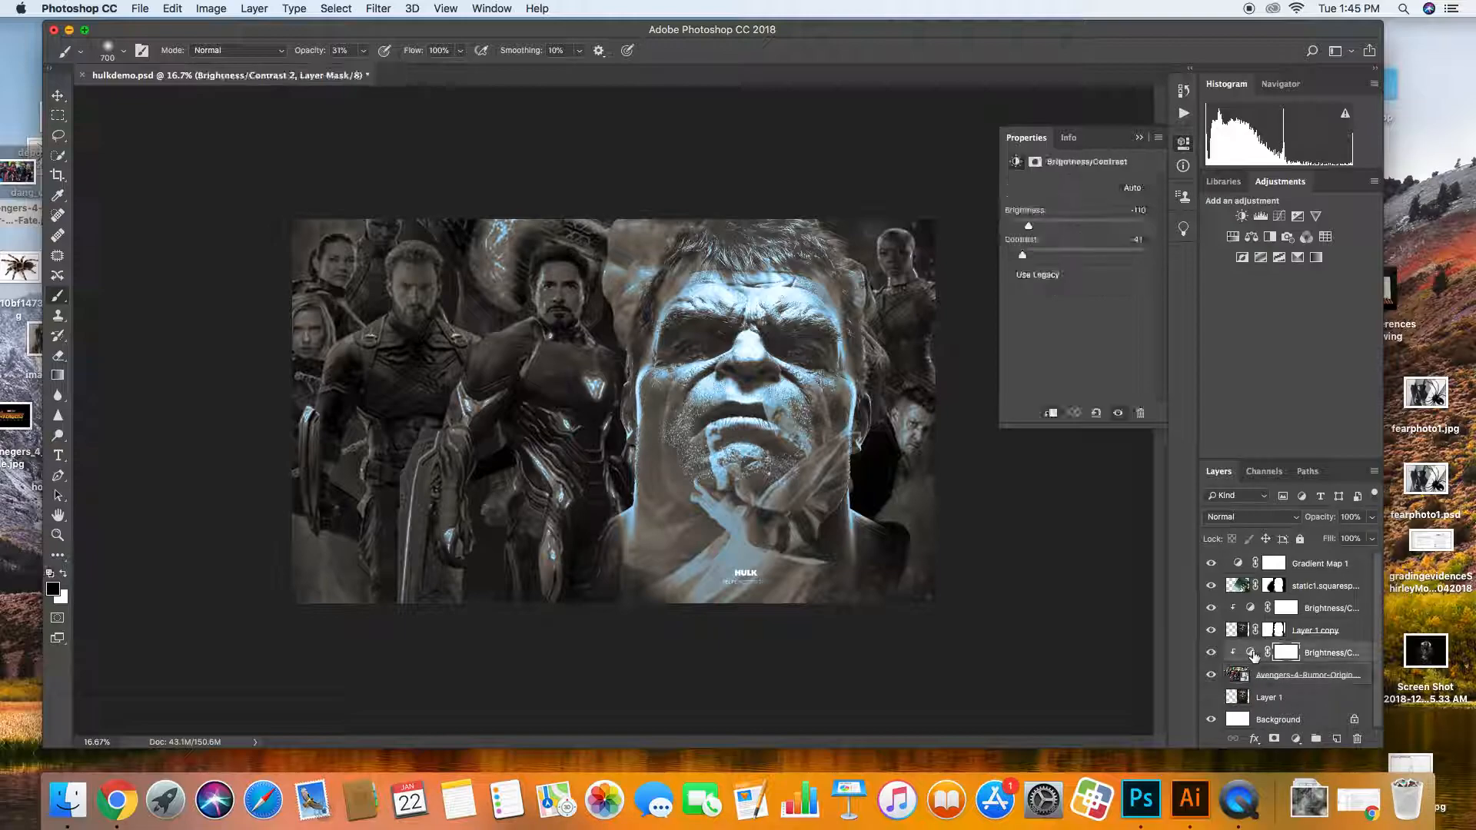
left_click(1319, 261)
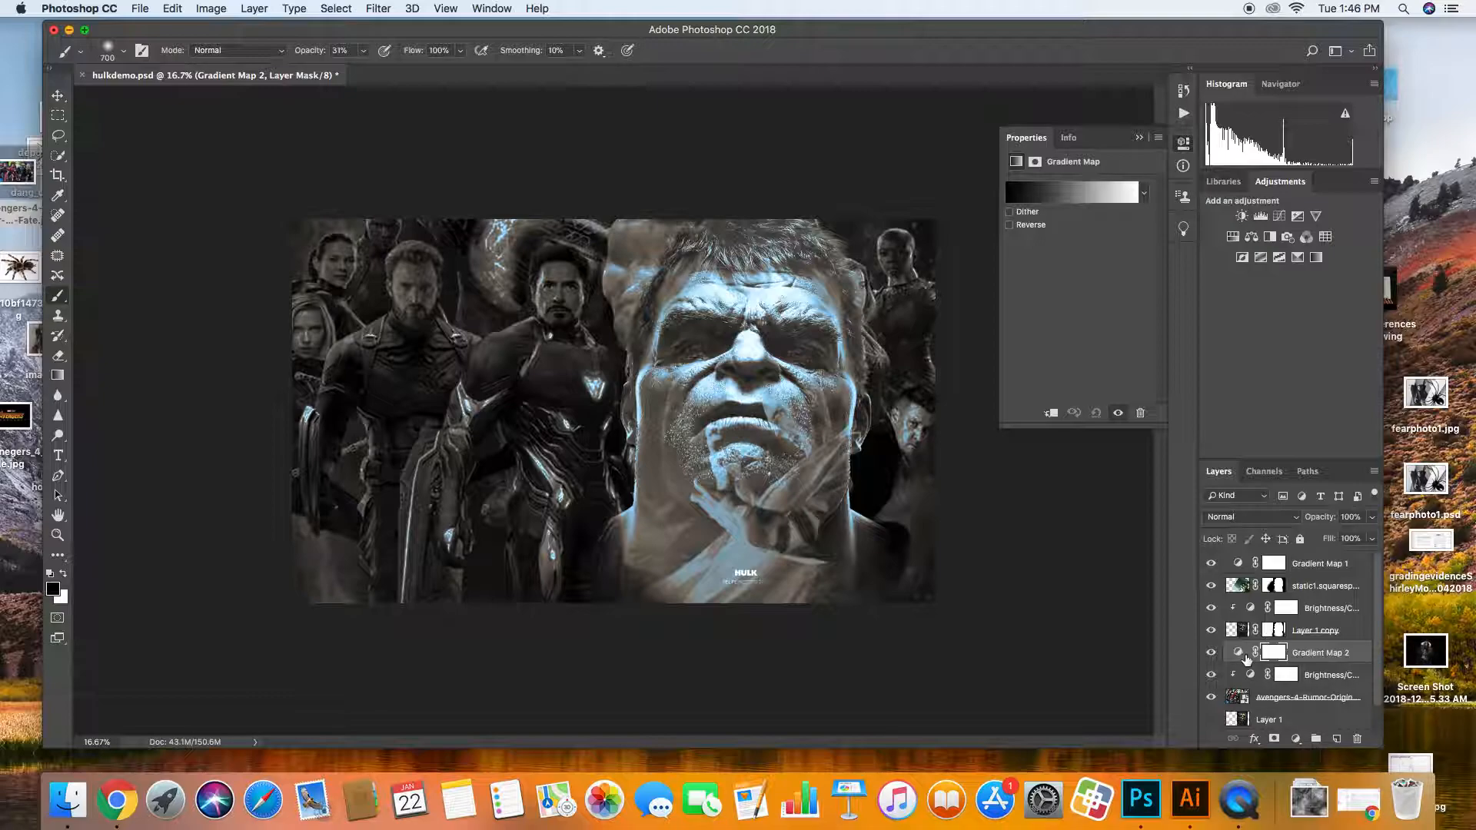
left_click(1144, 195)
left_click(1118, 250)
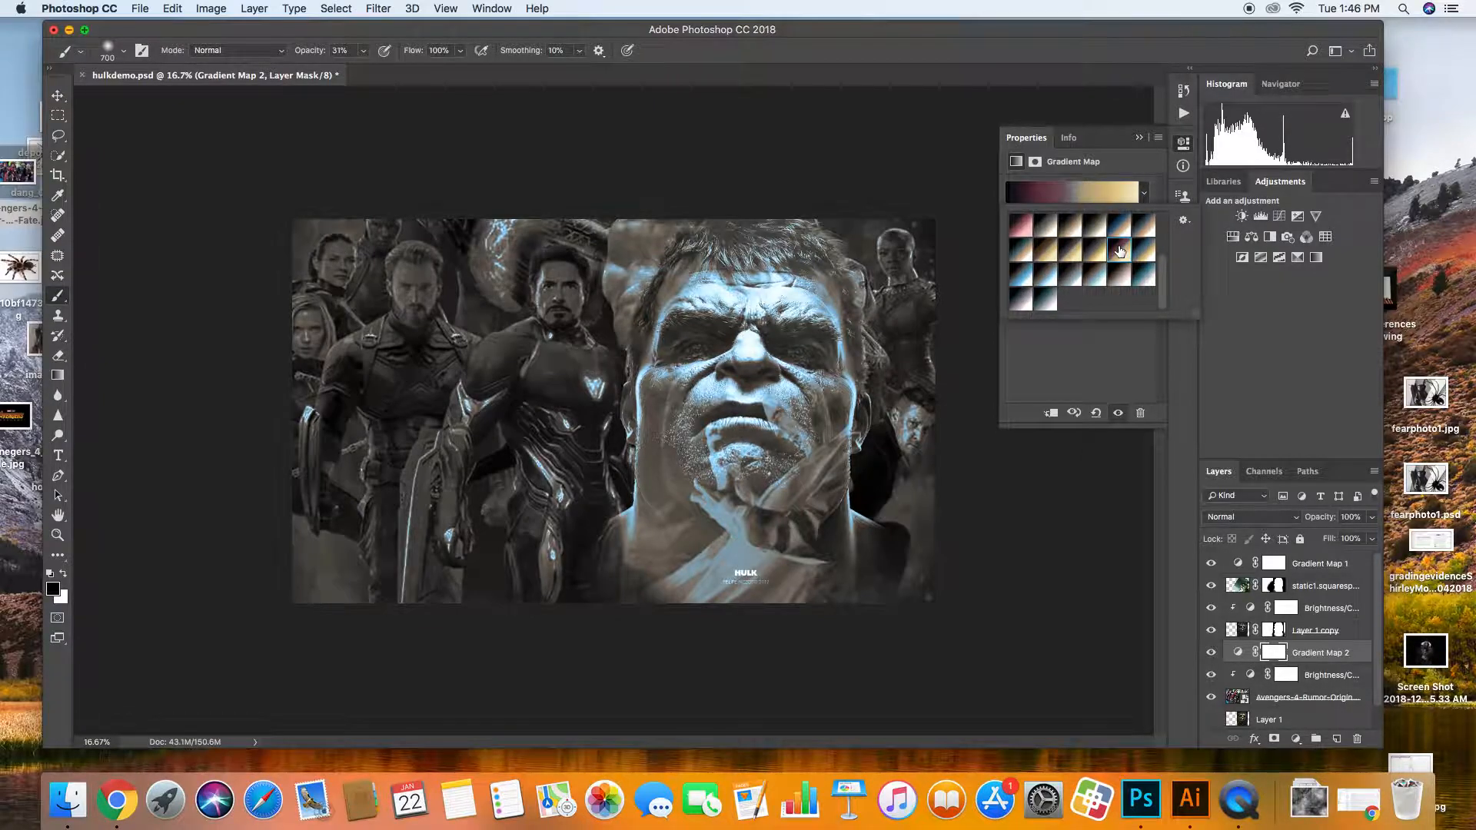
left_click(1079, 235)
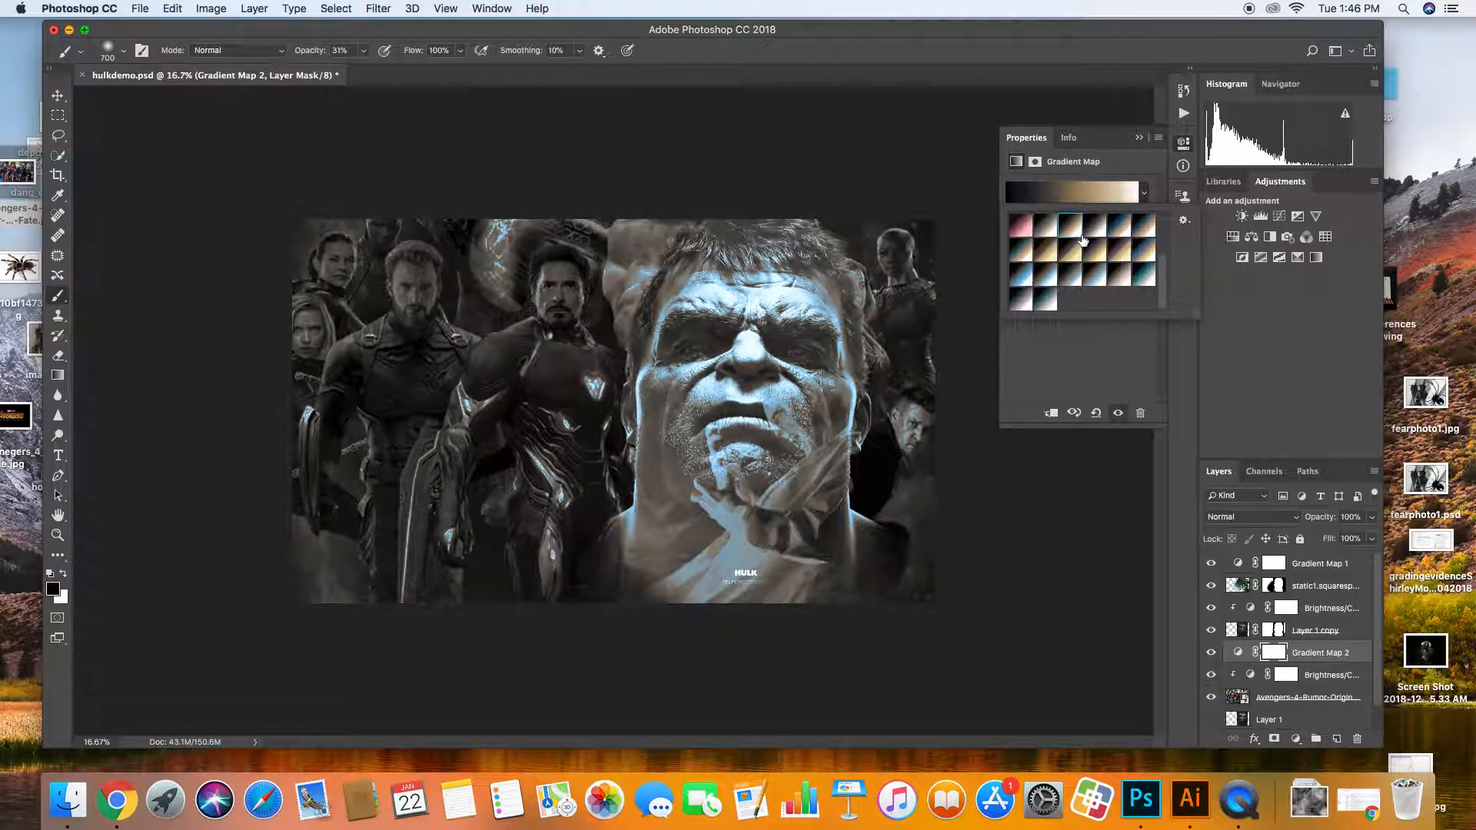
scroll(1131, 286, "up", 5)
left_click(1075, 235)
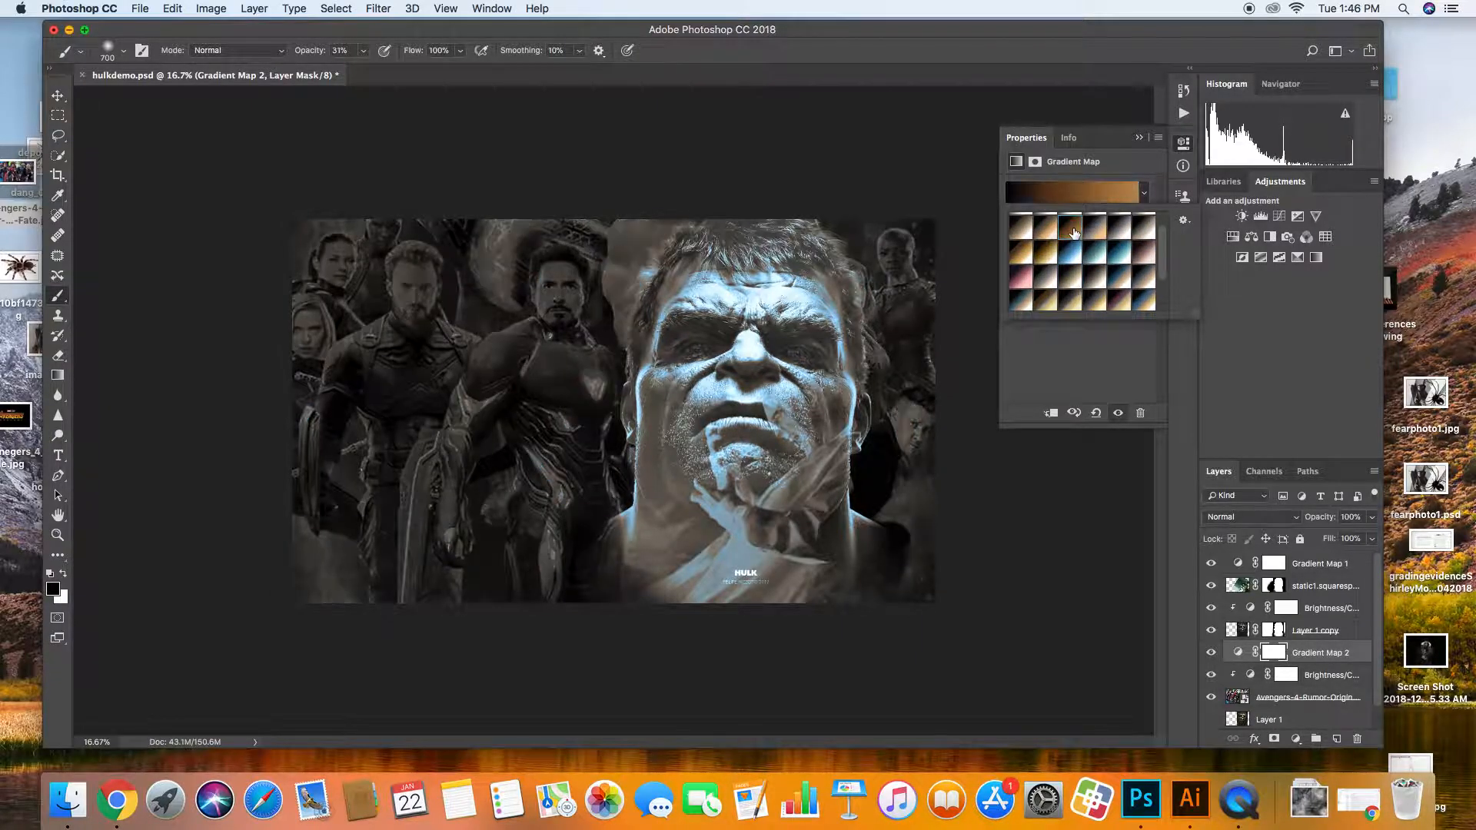
scroll(1103, 289, "down", 5)
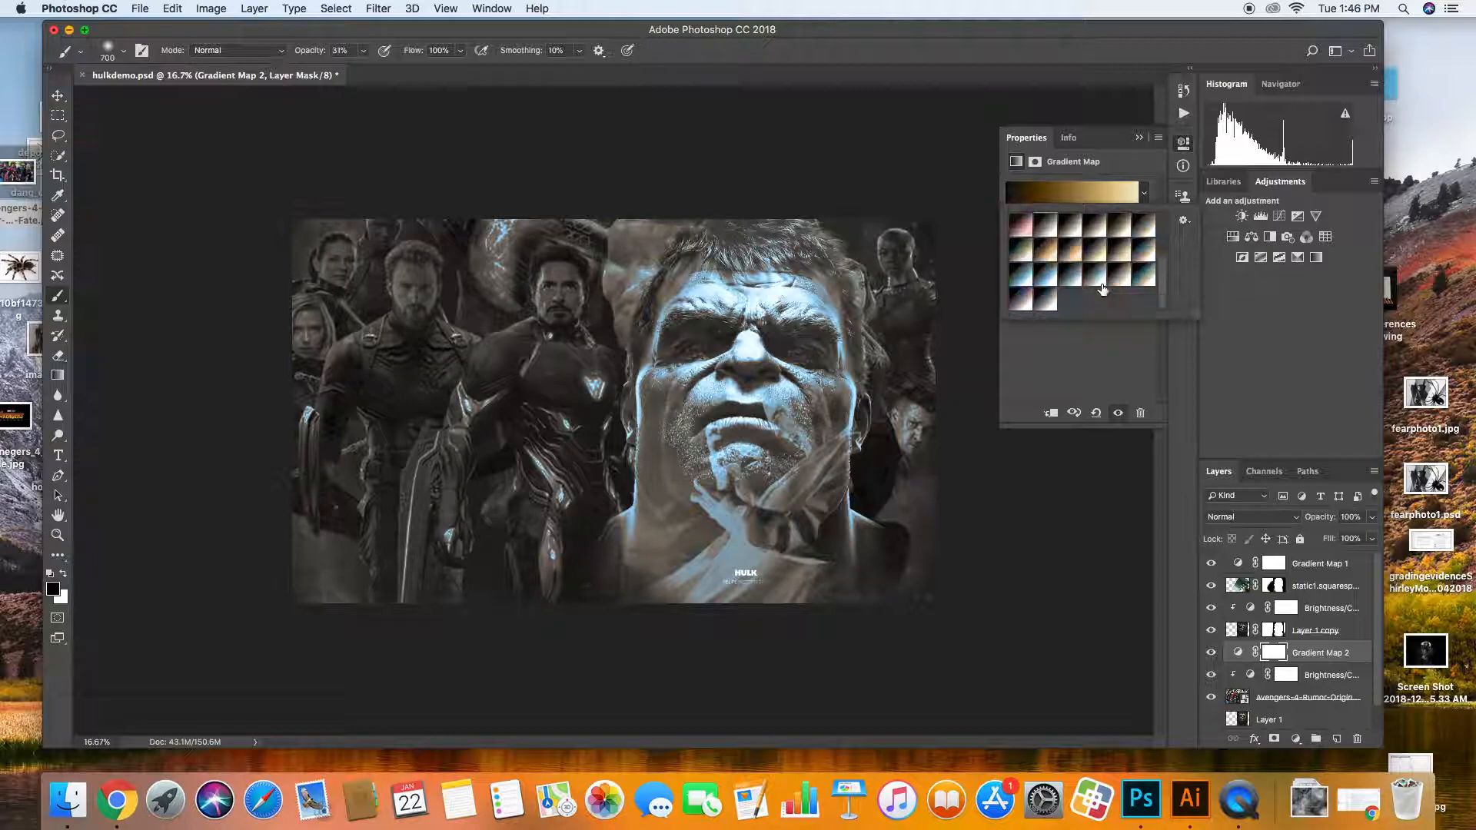
left_click(1082, 256)
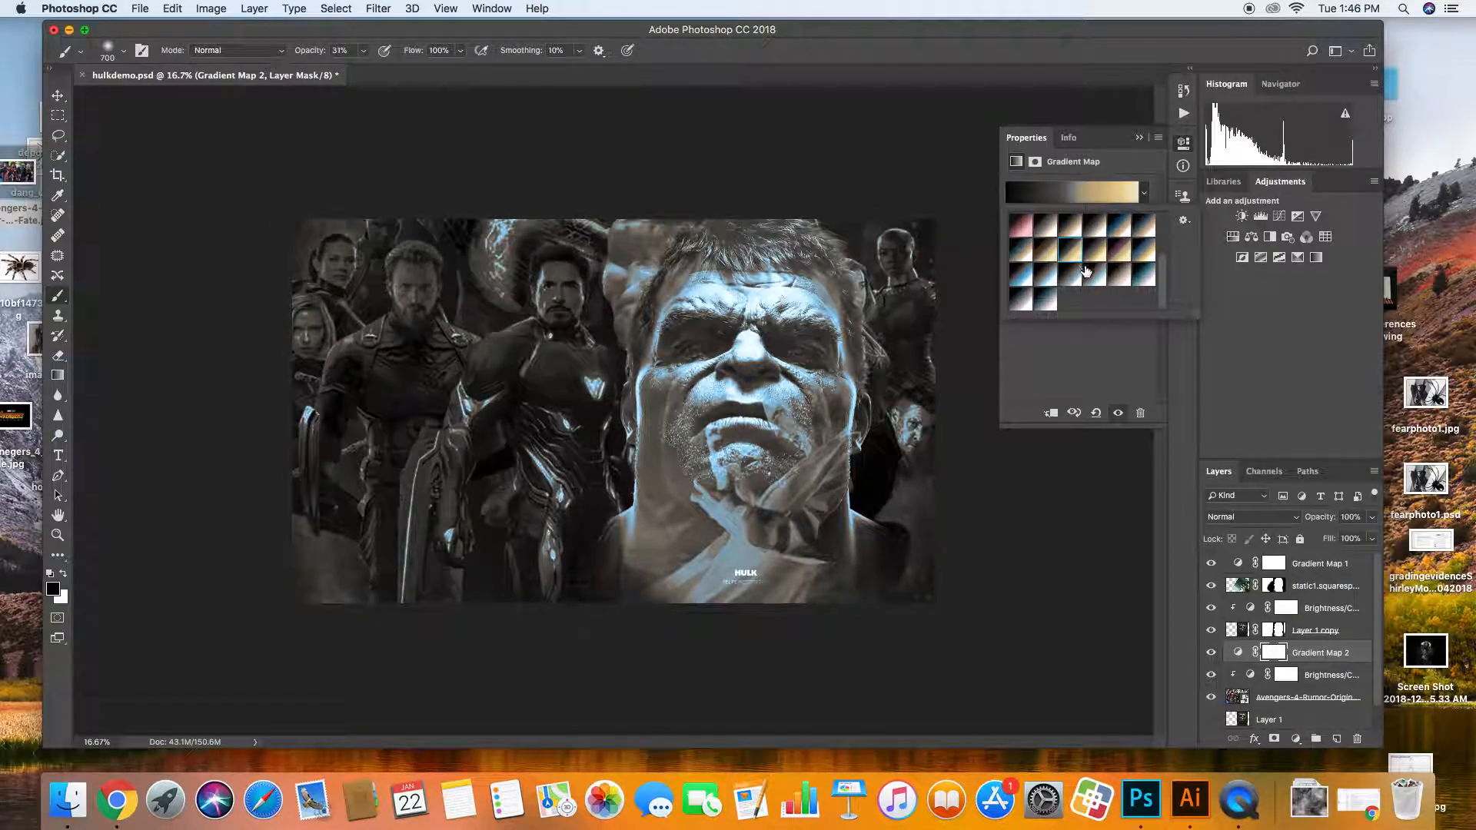
left_click(1121, 257)
left_click(1106, 272)
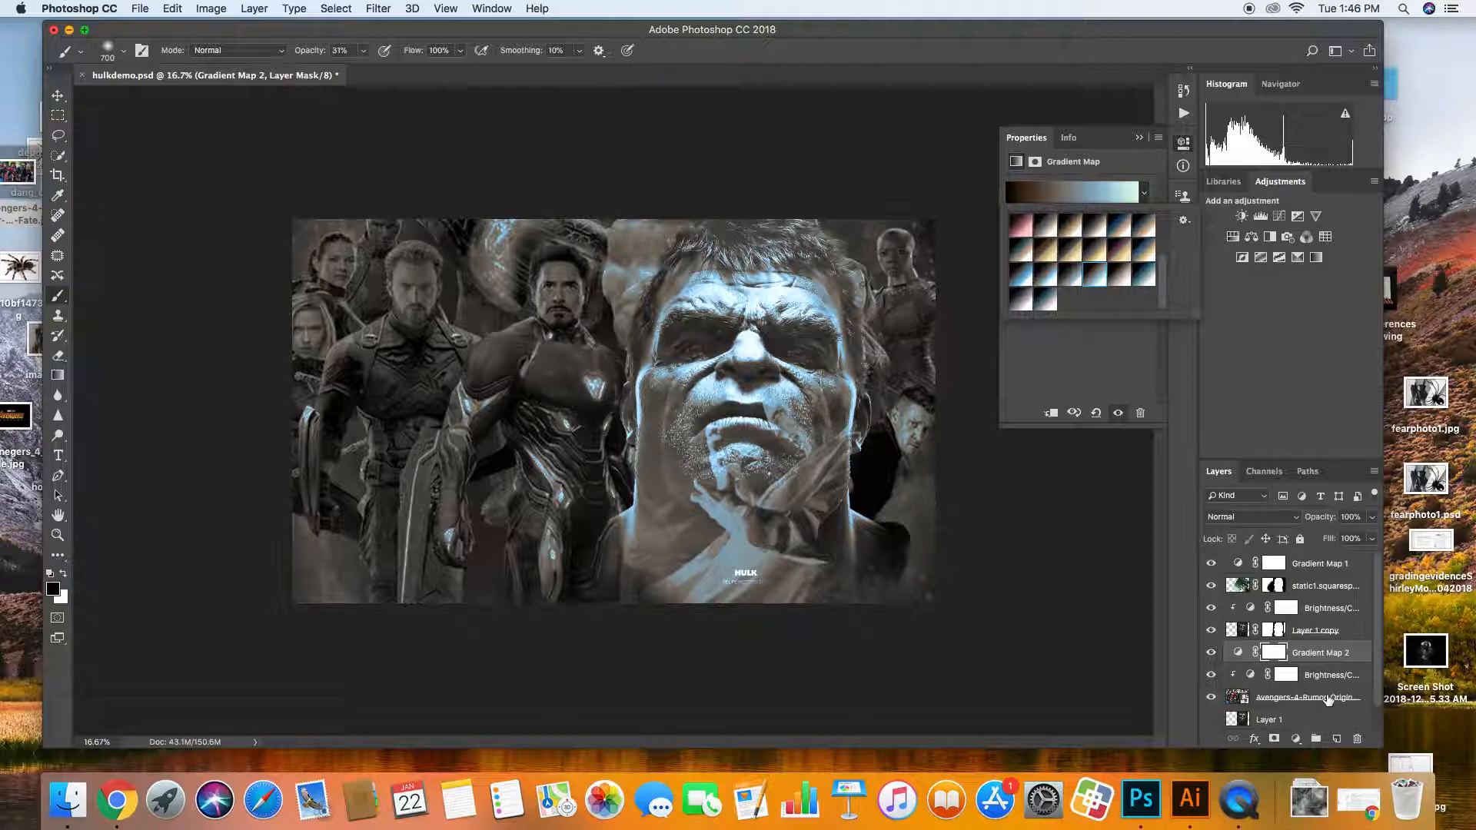
scroll(1328, 699, "up", 1)
left_click(1372, 687)
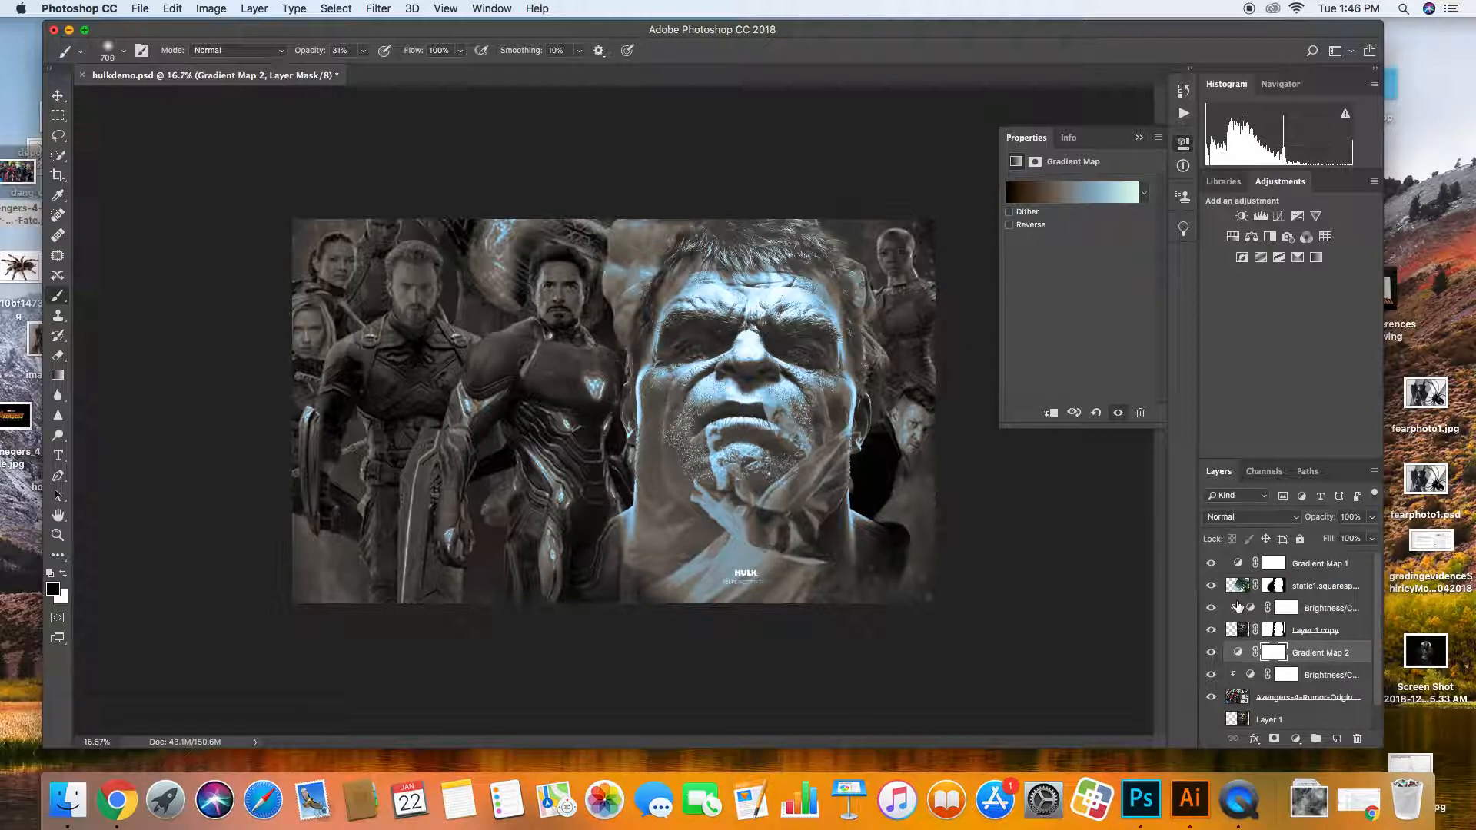
Clip the Gradient Map 1 adjustment to the static1.squarespace layer and reopen its gradient settings.
left_click(1245, 563)
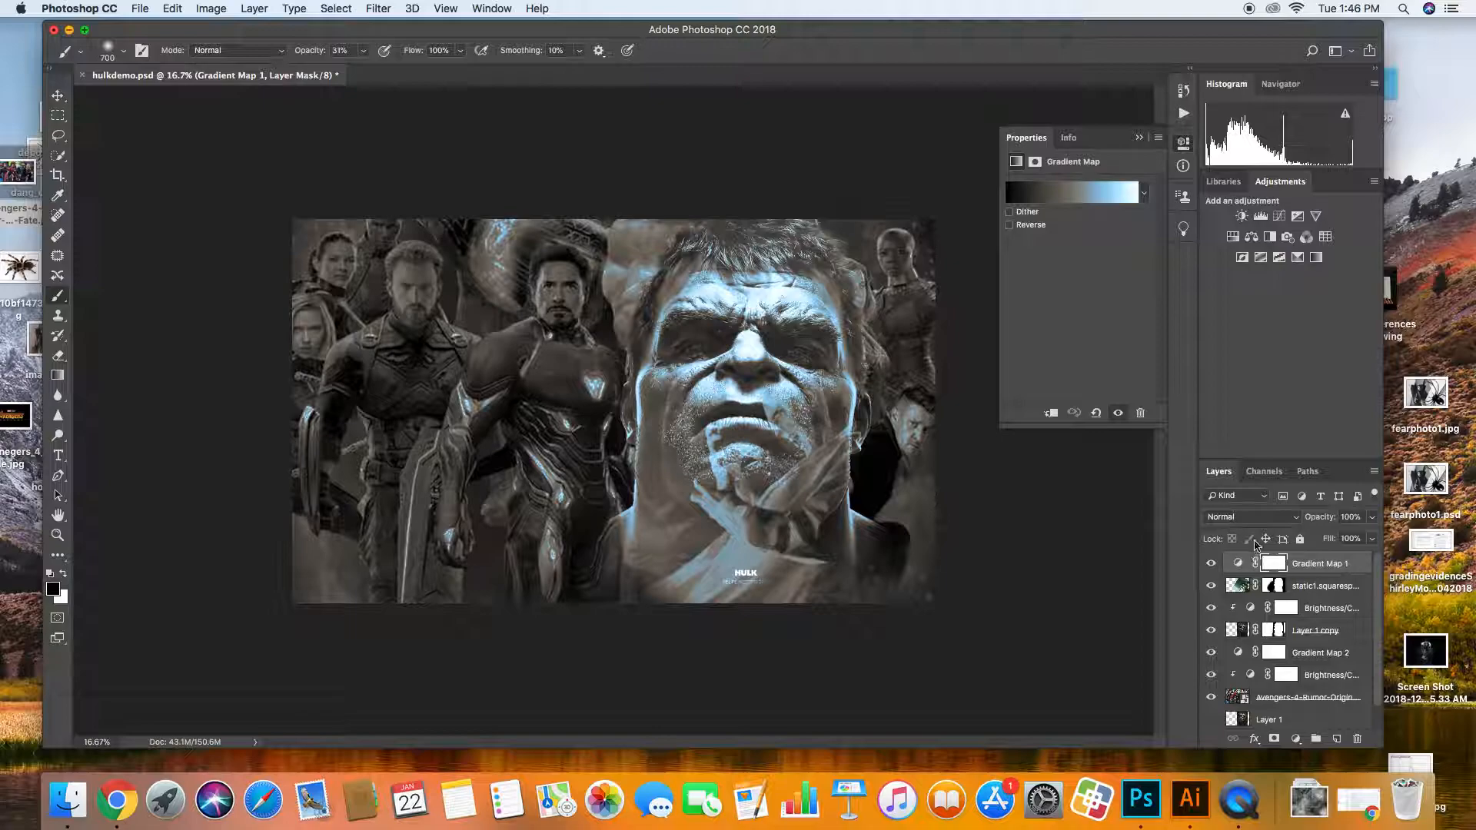
left_click(1050, 415)
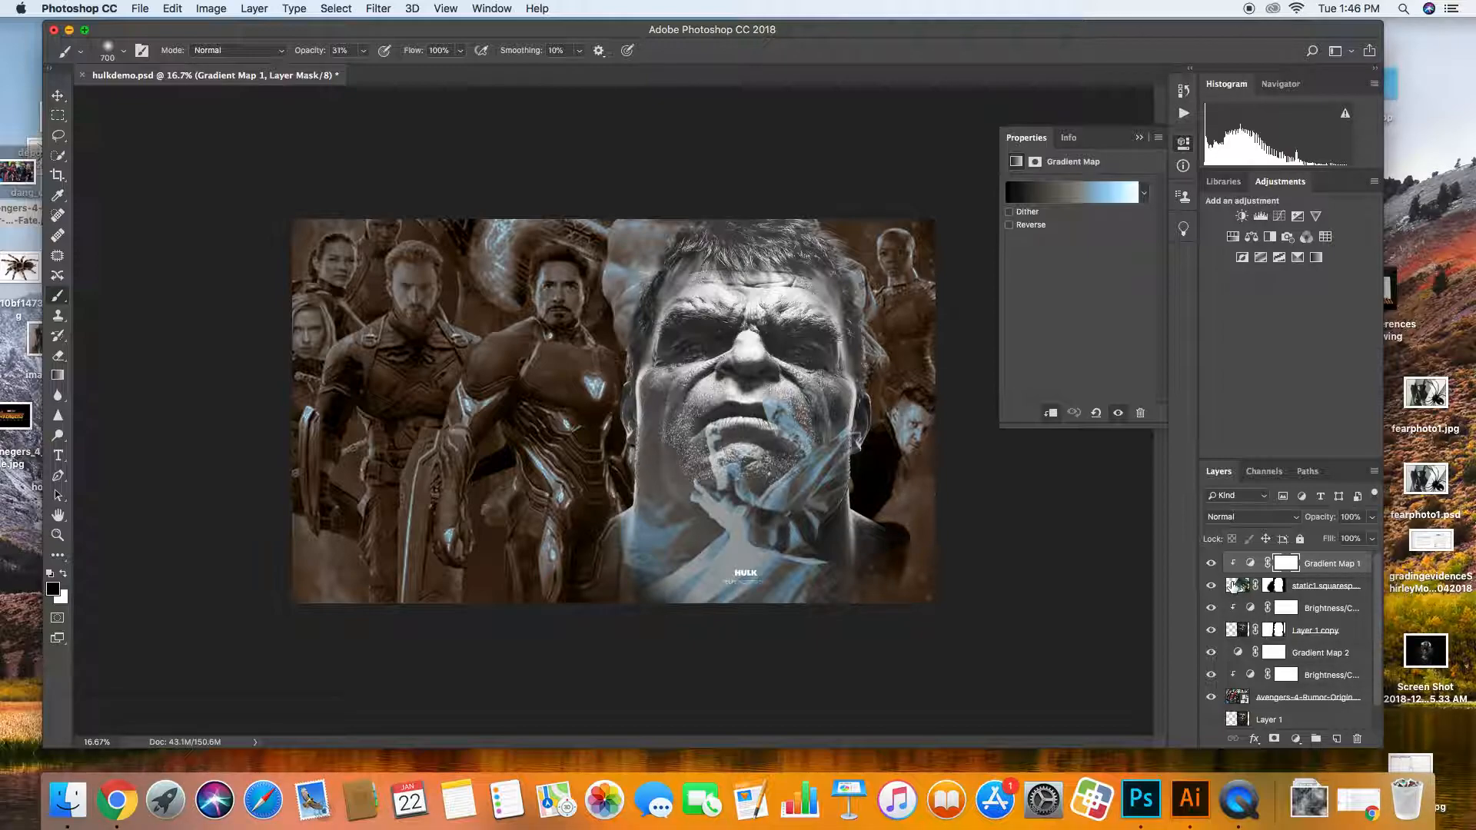
left_click(1234, 587)
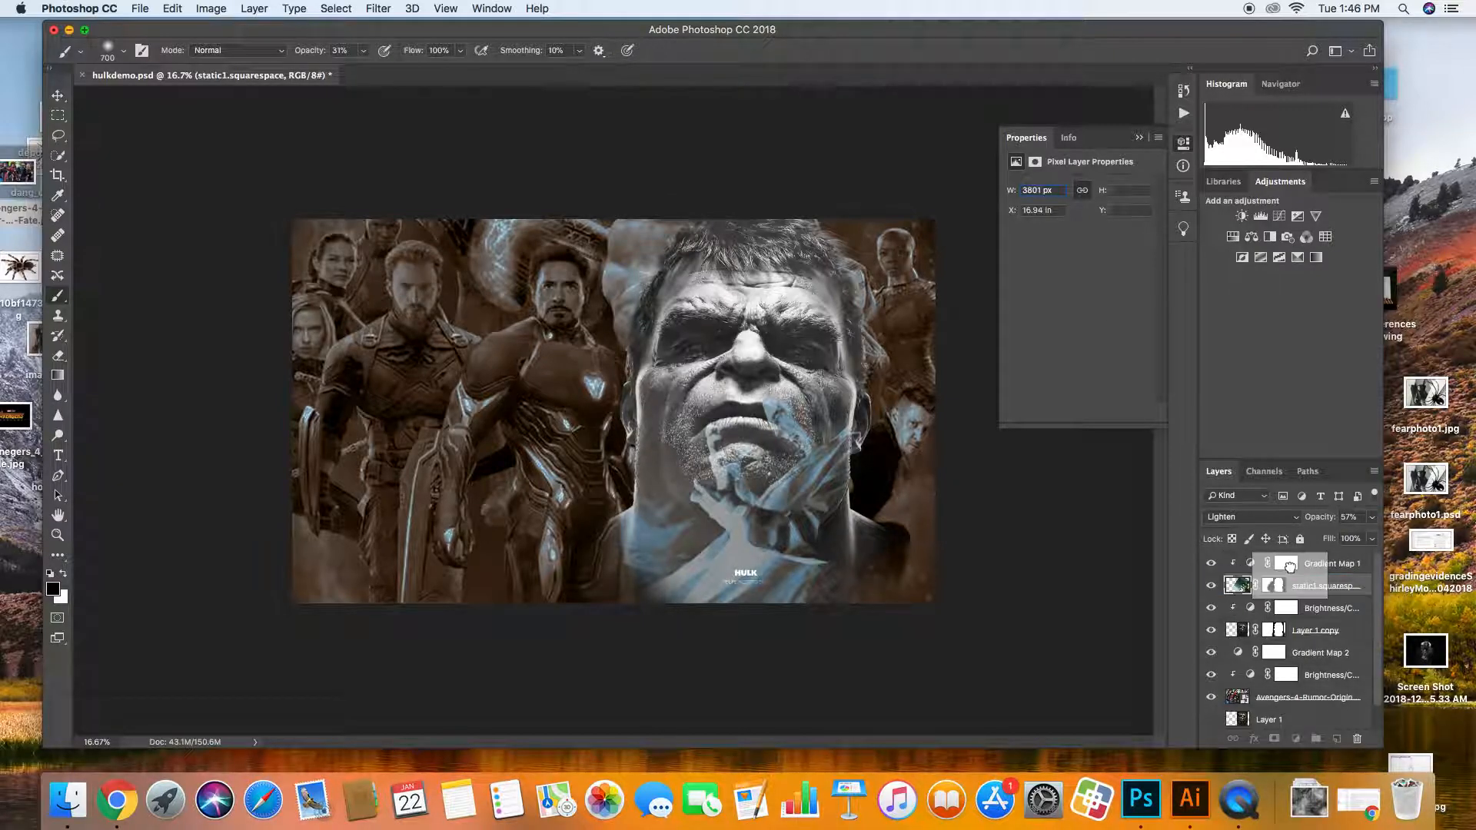
left_click(1291, 567)
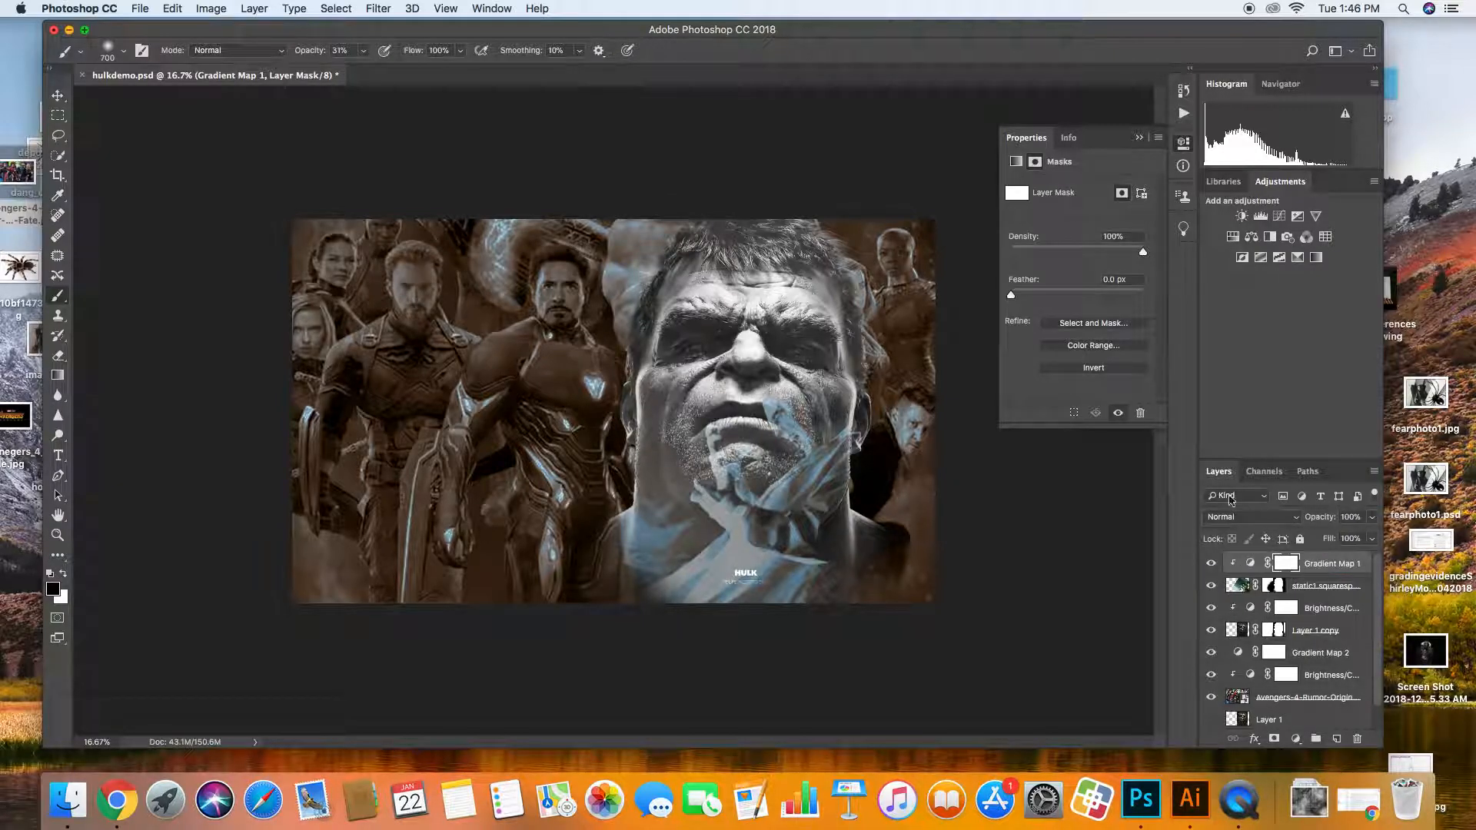
left_click(1248, 565)
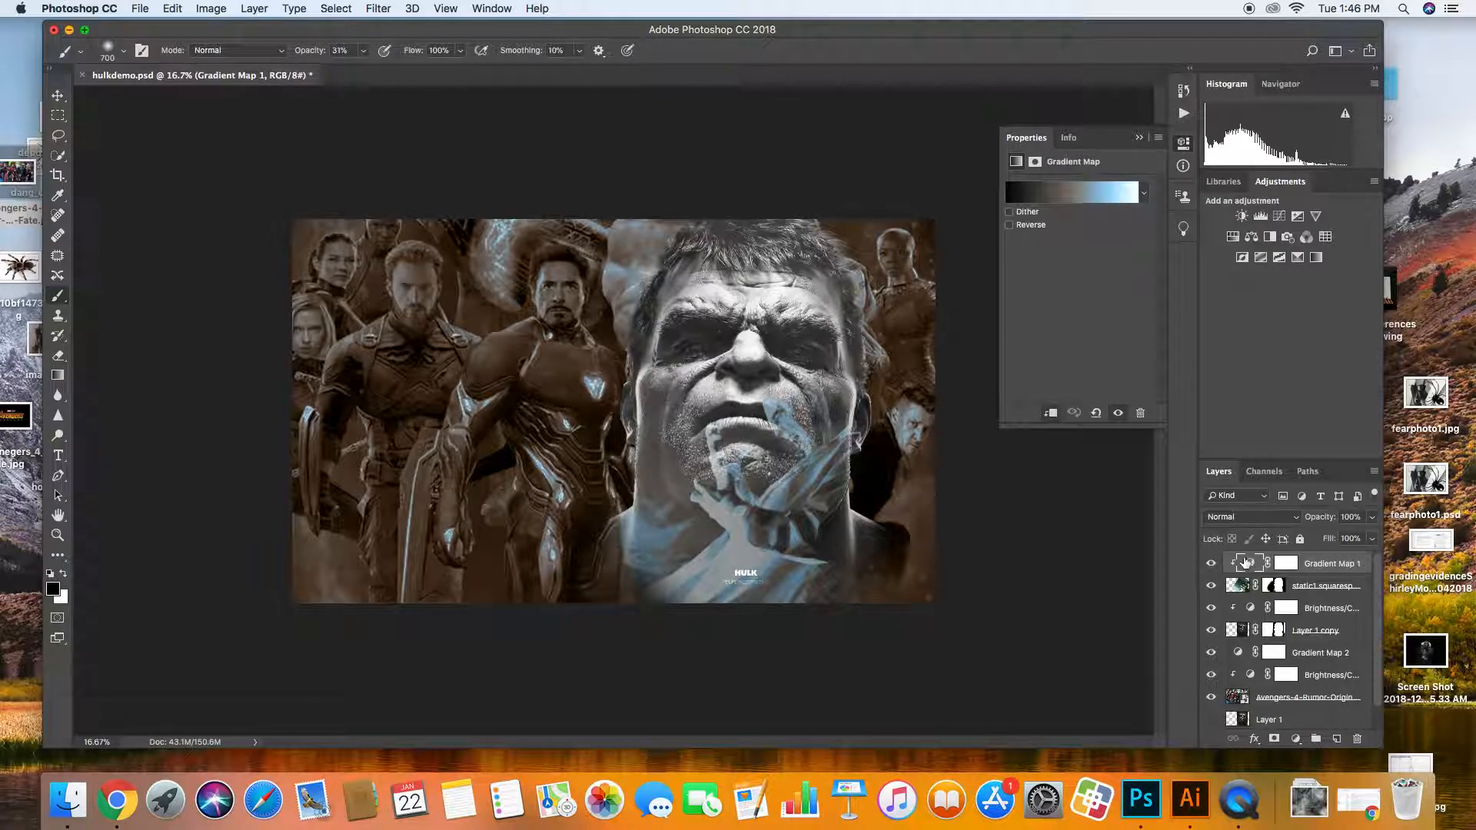
Release the Gradient Map 1 adjustment from its clipping mask, keep it on top of the stack and try several gradient presets.
key("super+alt+g")
mouse_move(1243, 566)
left_mouse_down()
mouse_move(1238, 590)
mouse_move(1236, 556)
left_mouse_up()
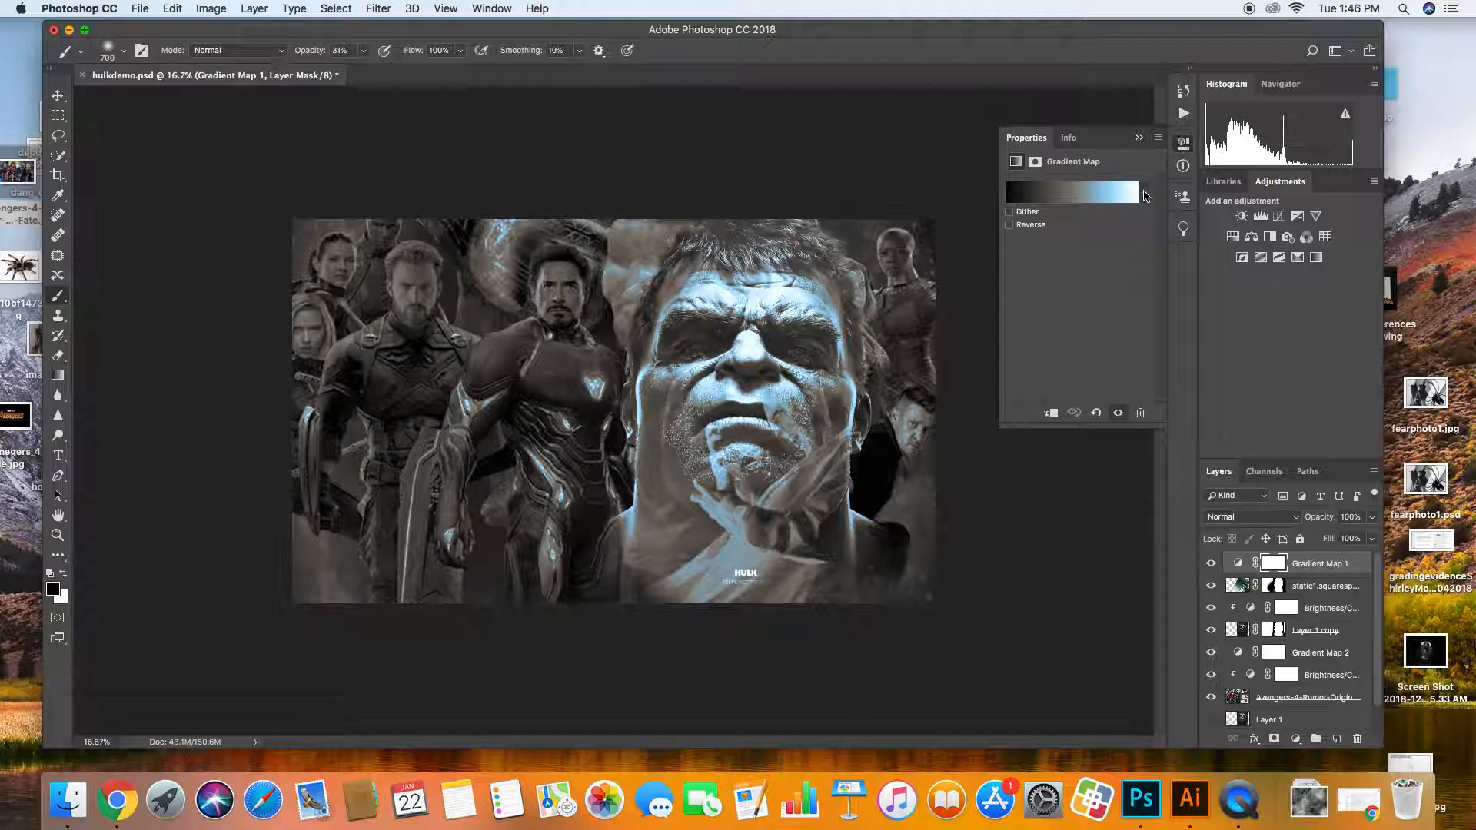
left_click(1143, 198)
left_click(1109, 252)
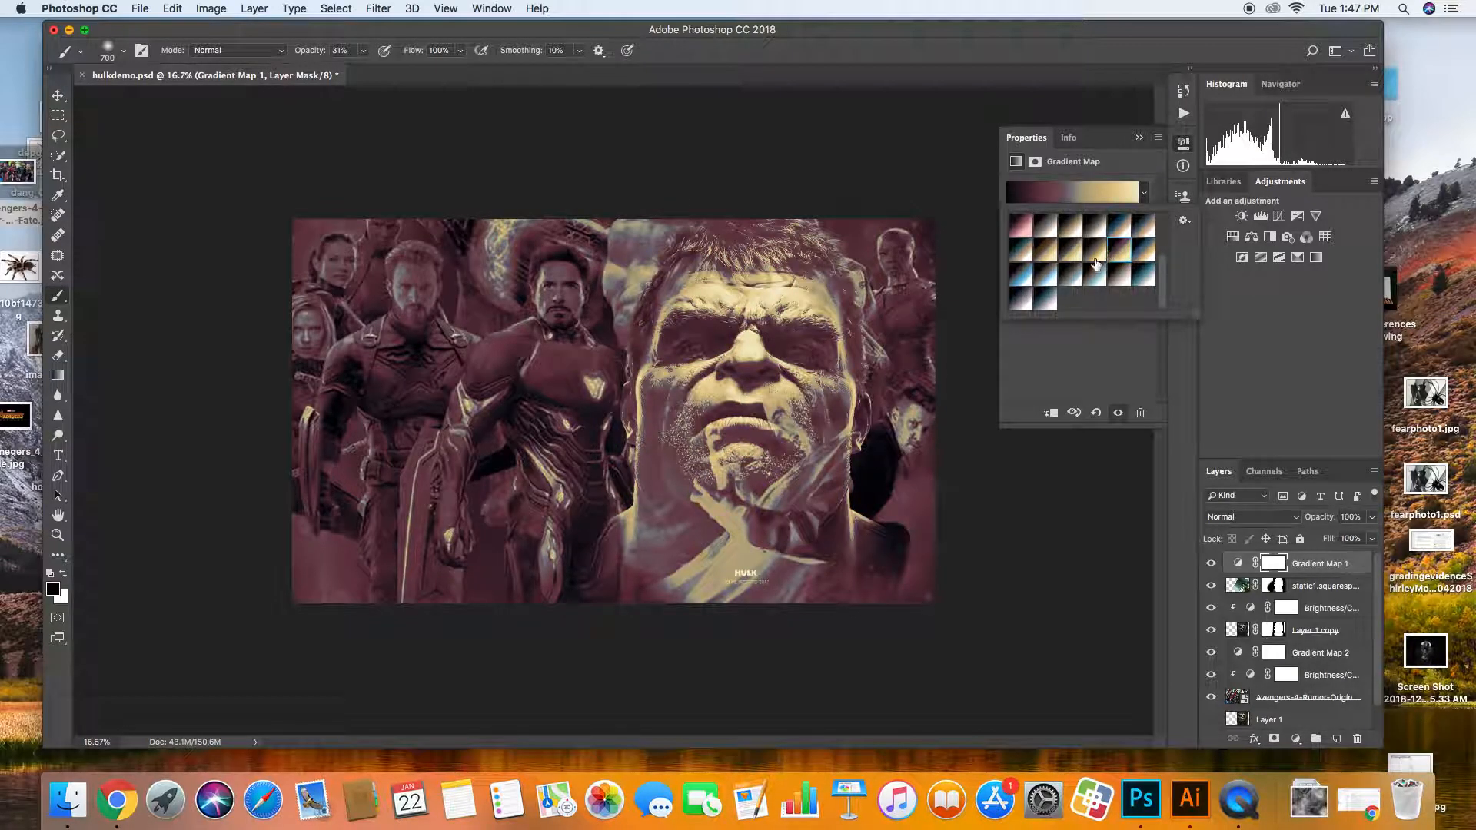
left_click(1122, 229)
left_click(1144, 259)
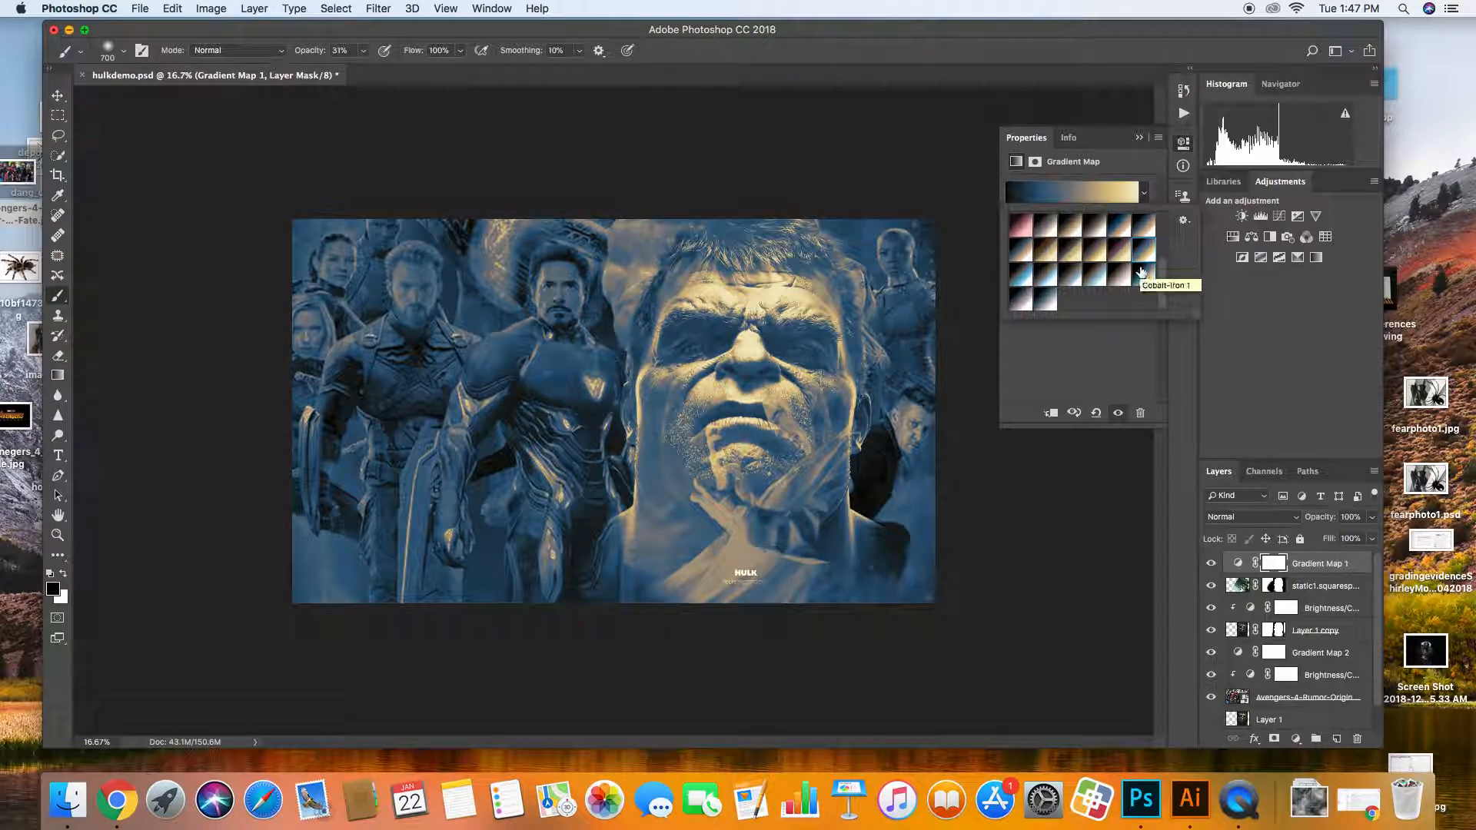
Step through the document's history states and revert to Release Clipping Mask to discard the layer reordering and gradient change.
left_click(491, 8)
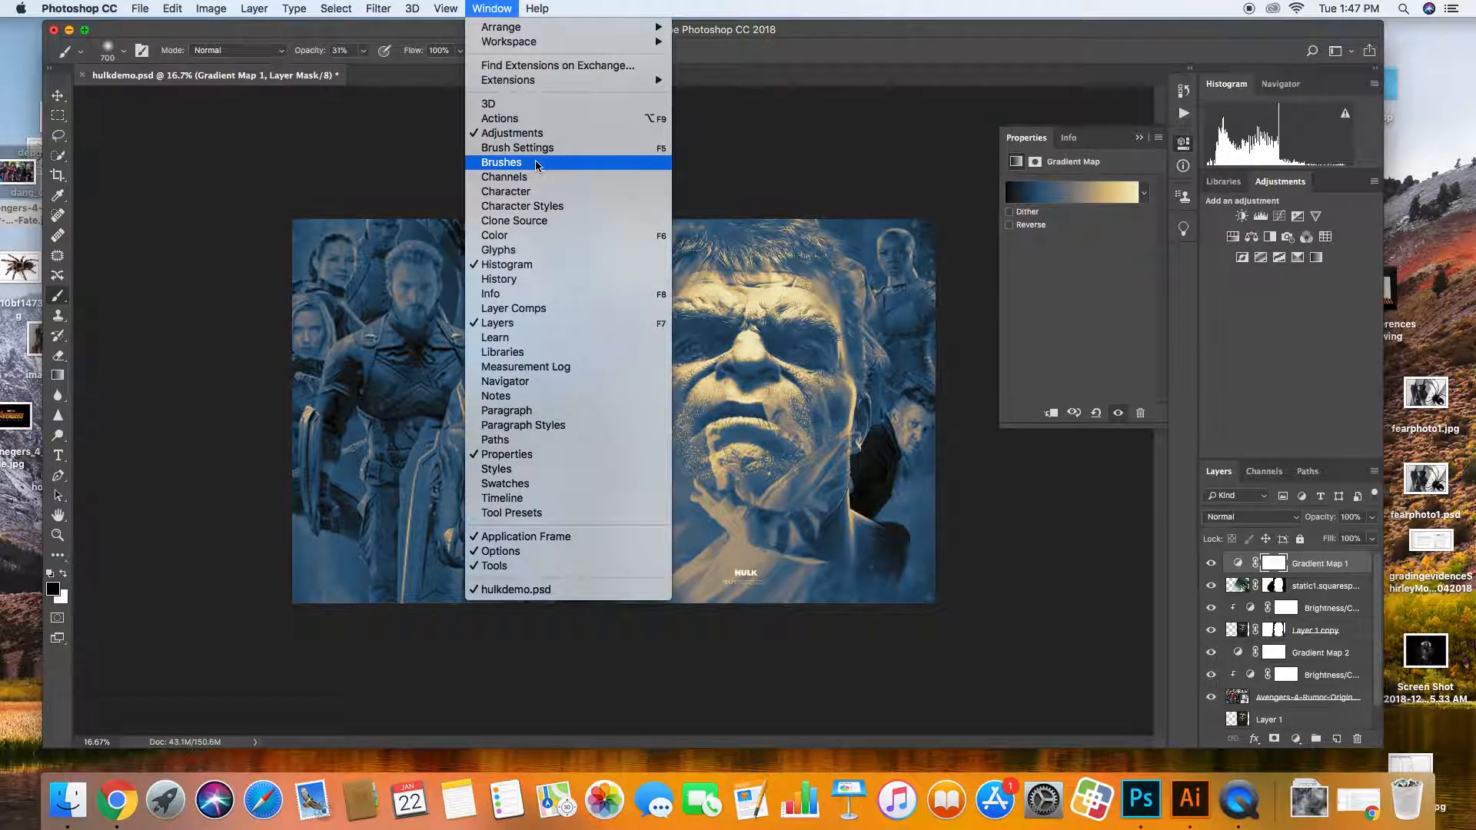
left_click(549, 291)
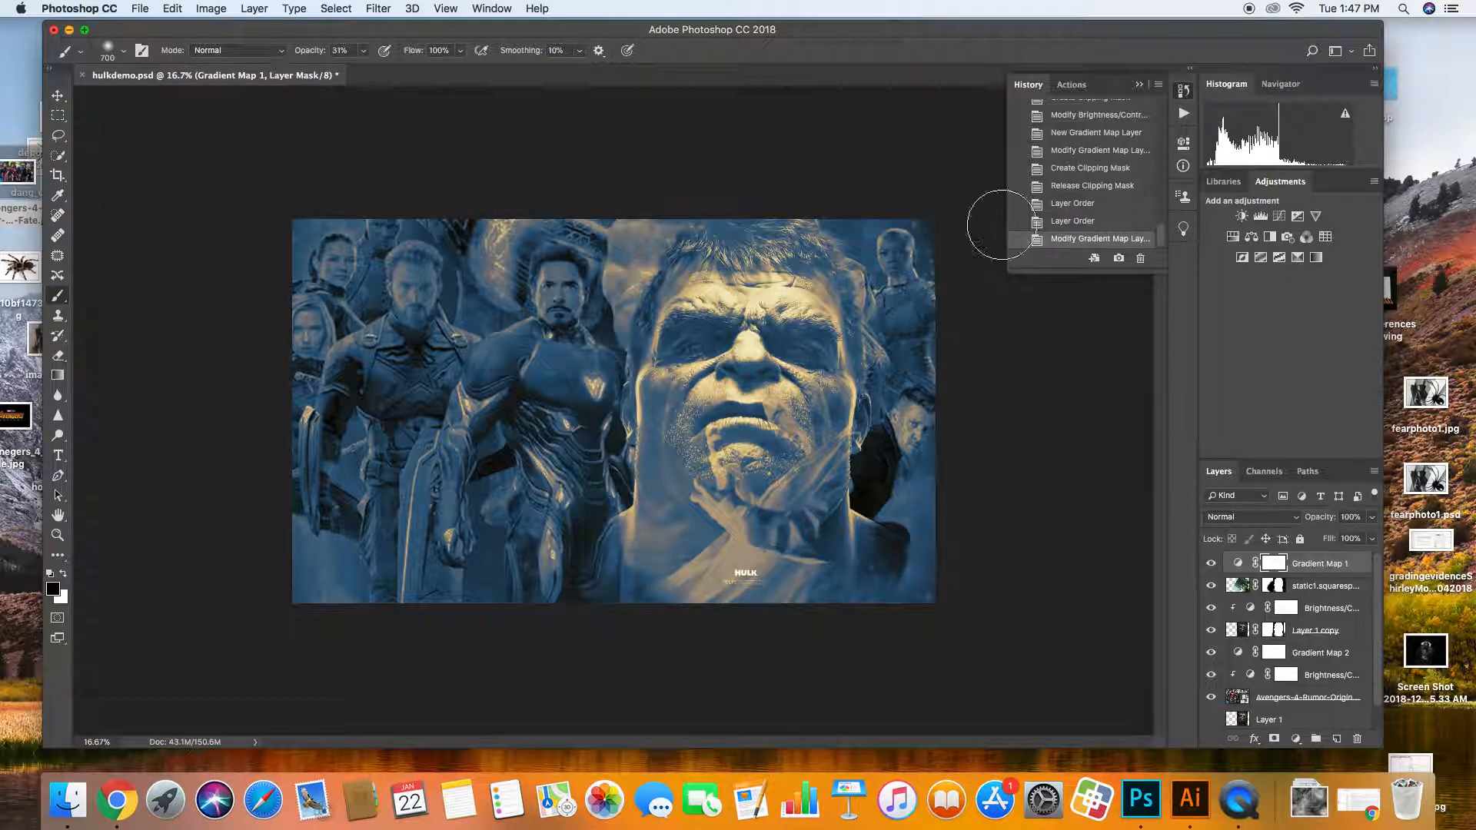
left_click(1071, 204)
left_click(1075, 169)
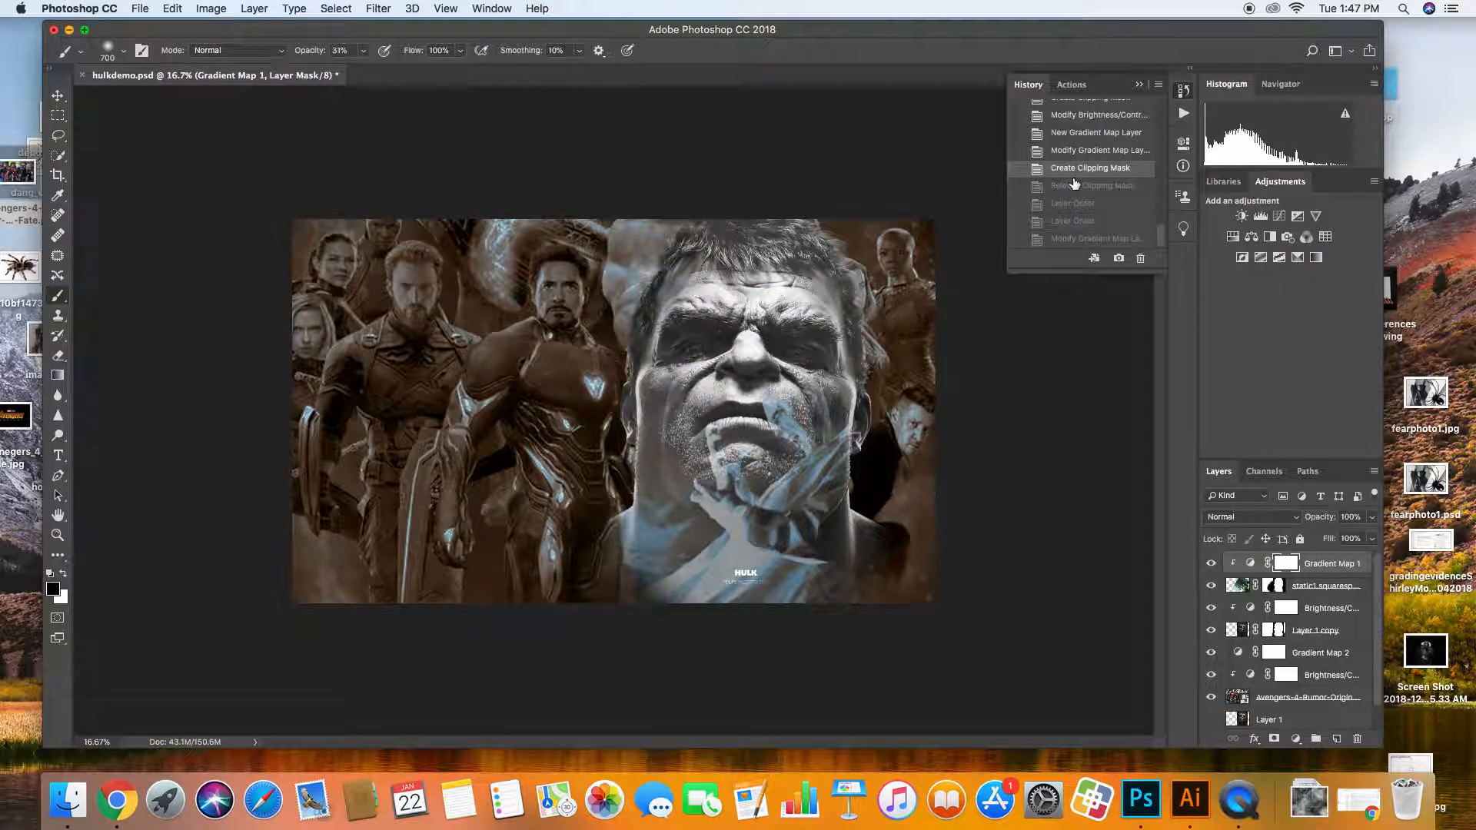
left_click(1075, 202)
left_click(1075, 220)
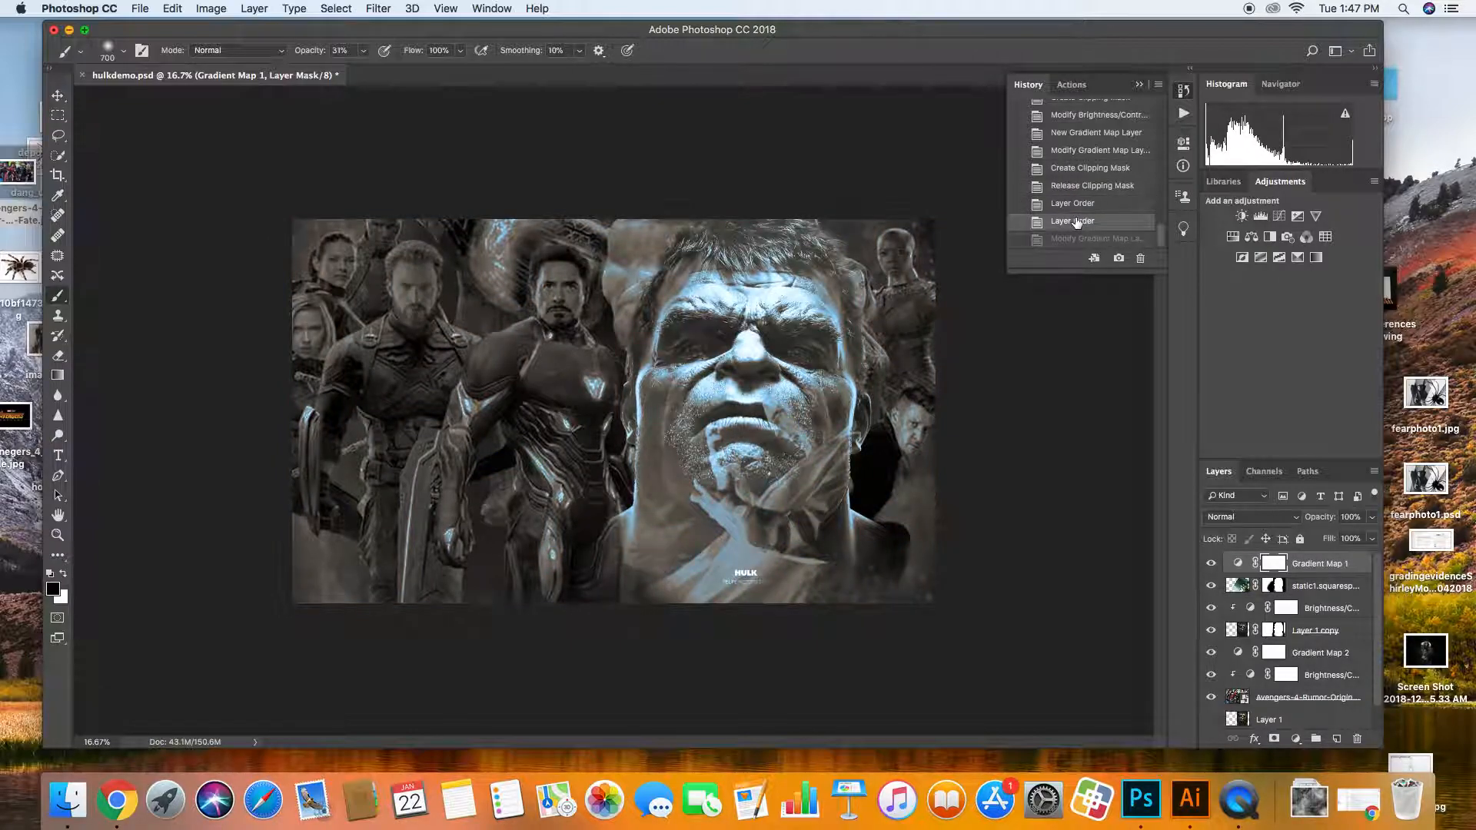
left_click(1076, 239)
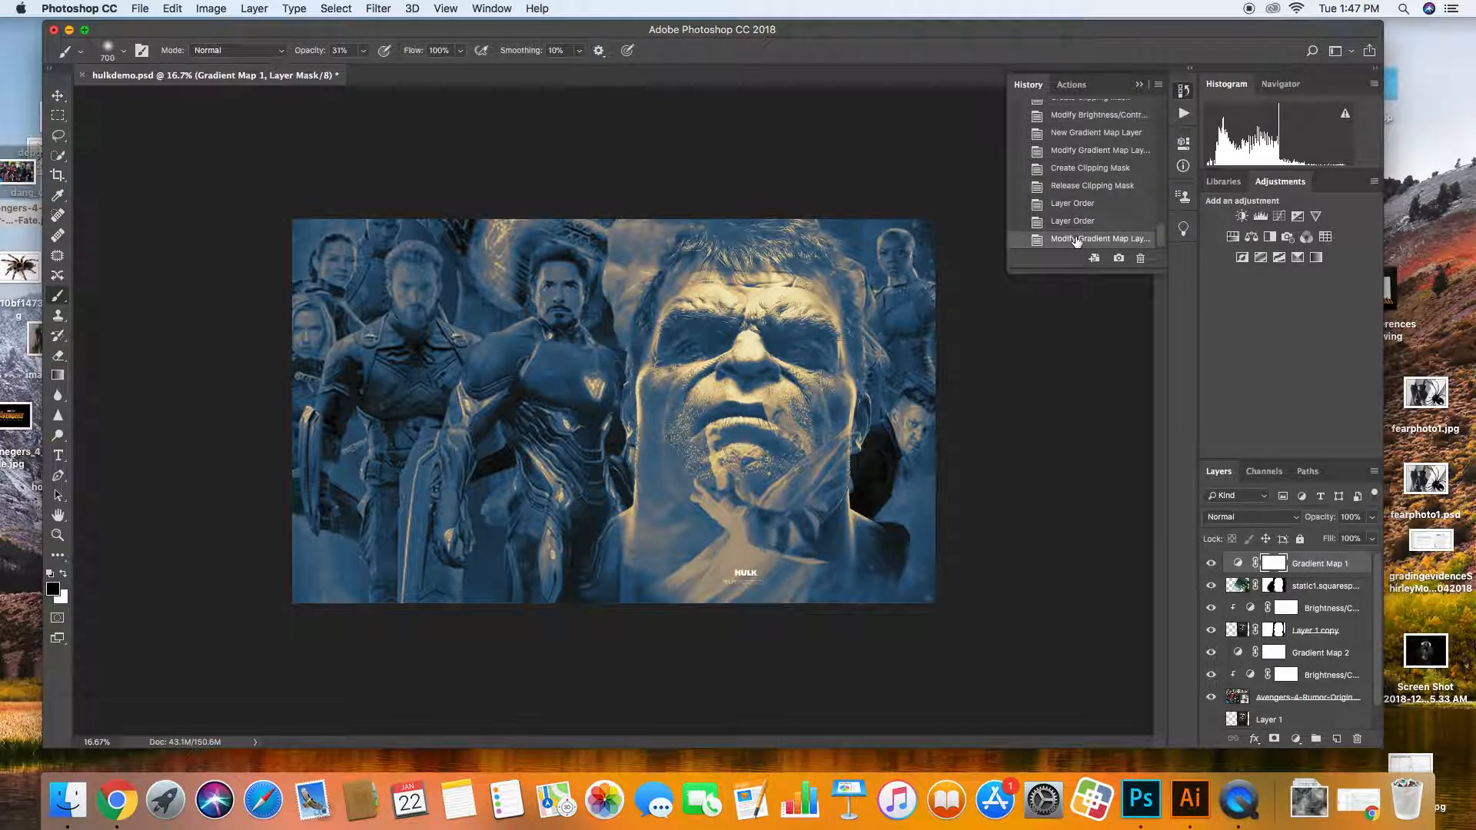
left_click(1077, 222)
left_click(1076, 204)
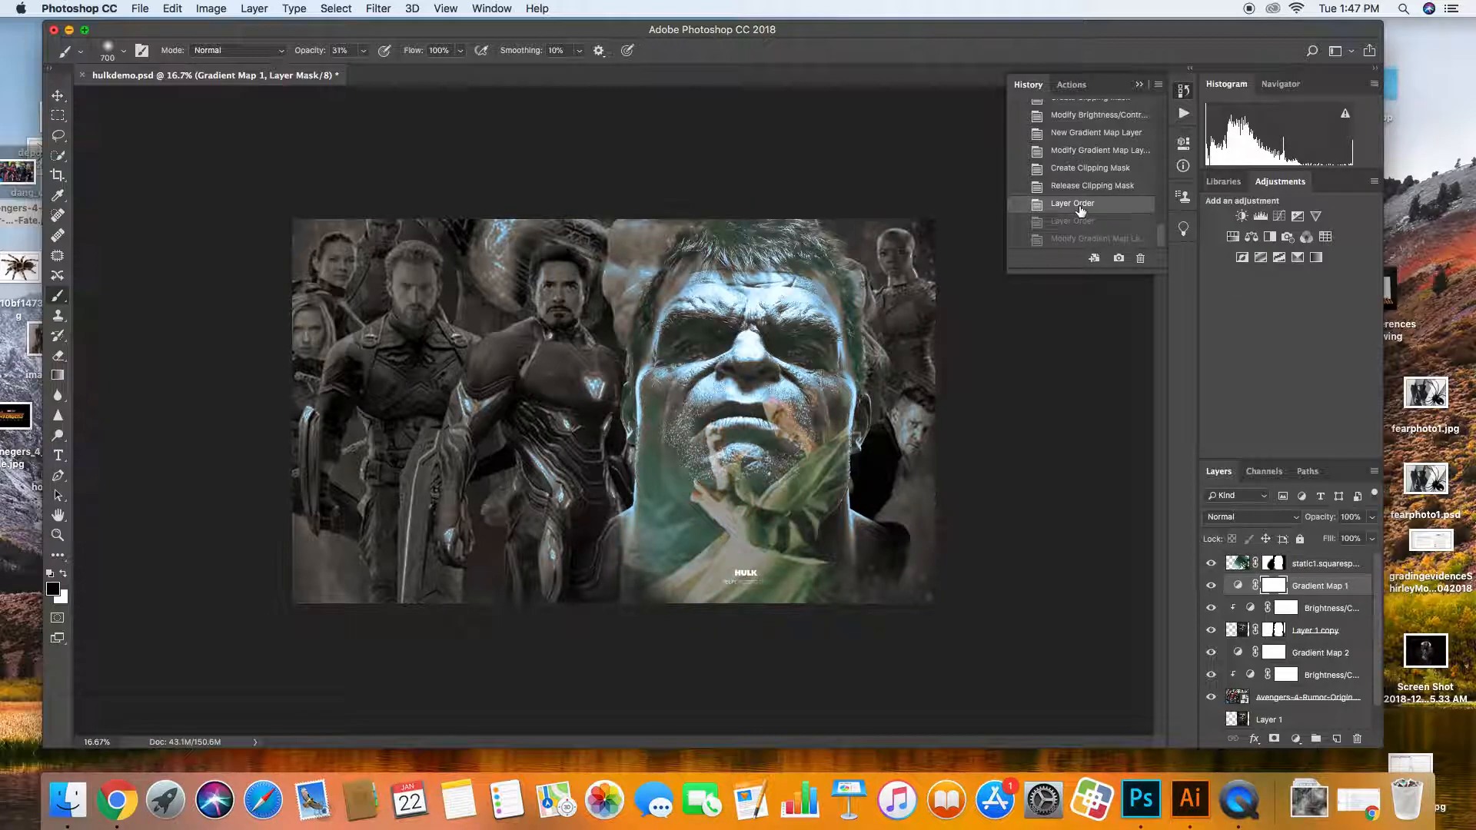
left_click(1080, 186)
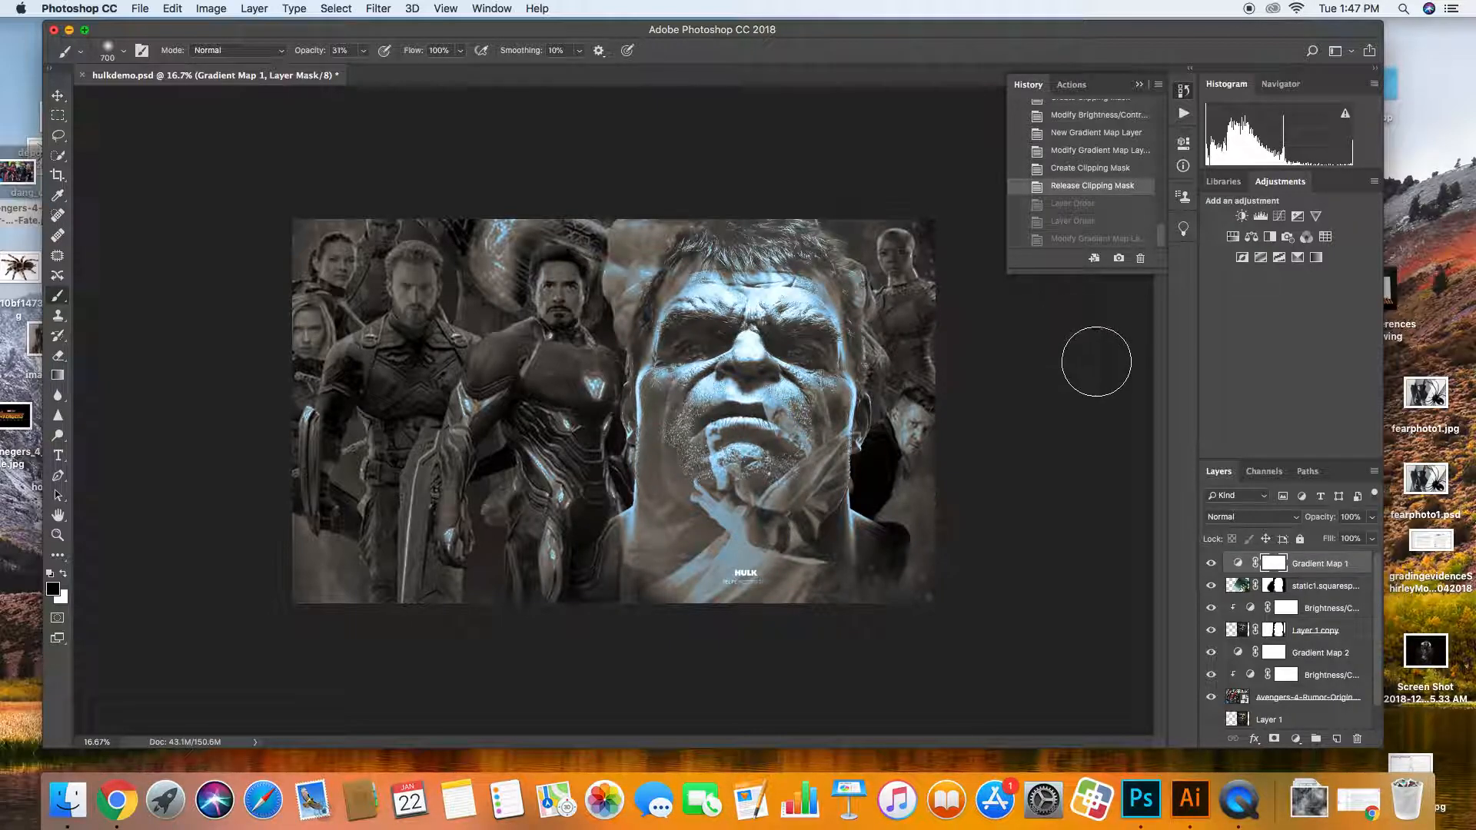
left_click(1138, 86)
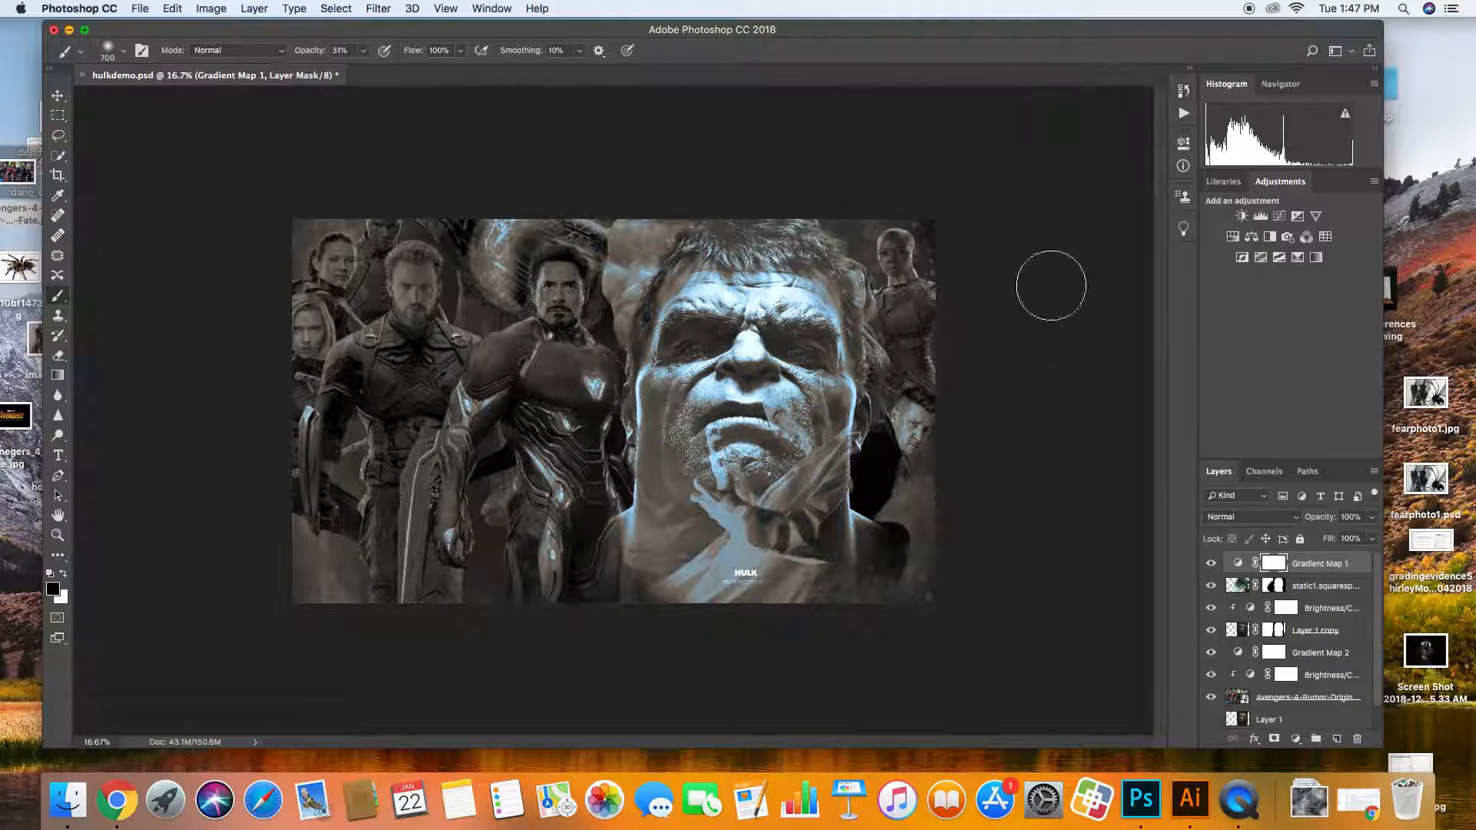
Add a Gradient Map clipped to Layer 1 copy with the dark purple to yellow preset, and delete the Gradient Map 1 layer.
left_click(1241, 630)
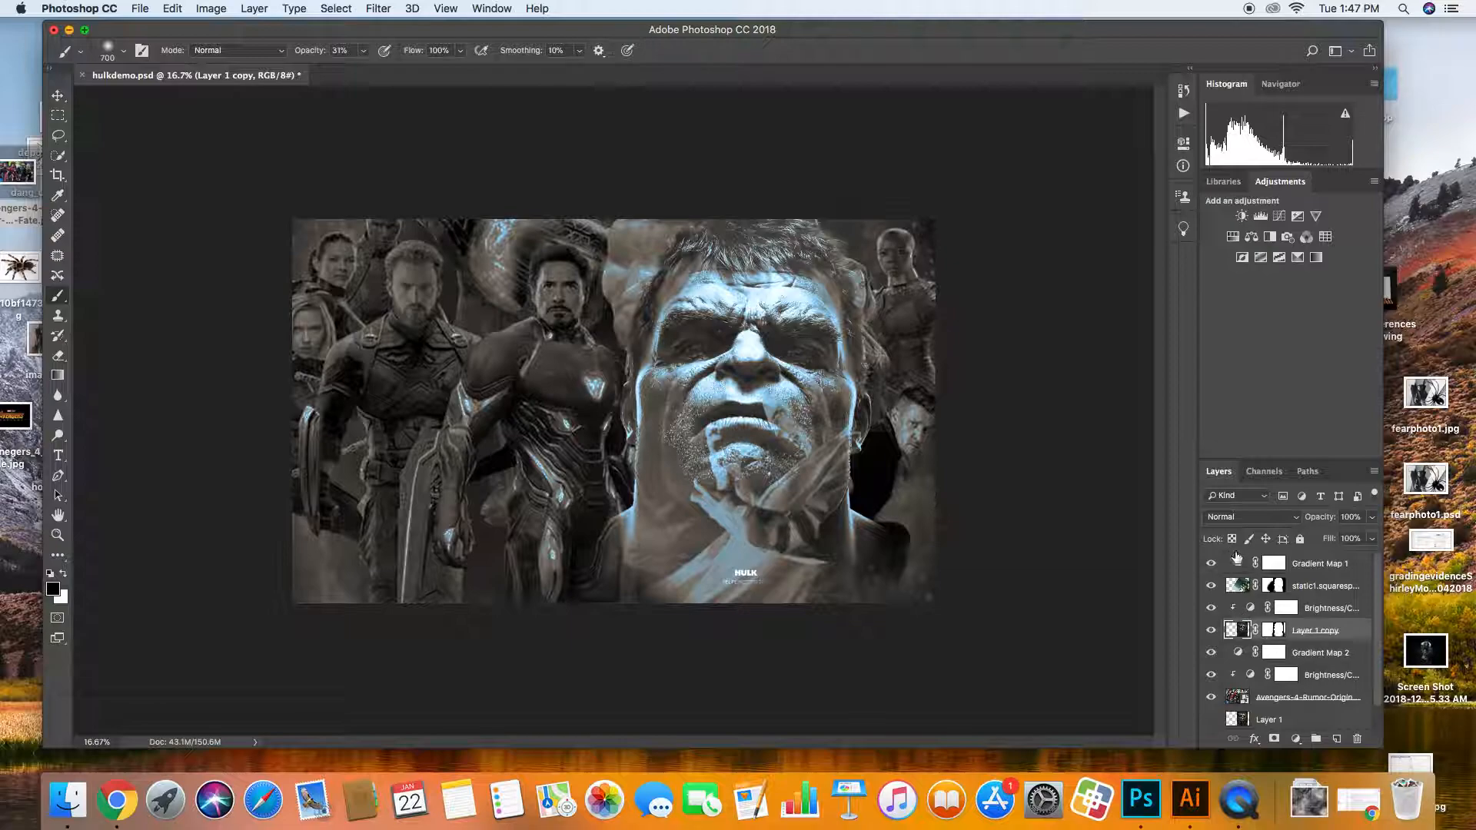
left_click(1316, 257)
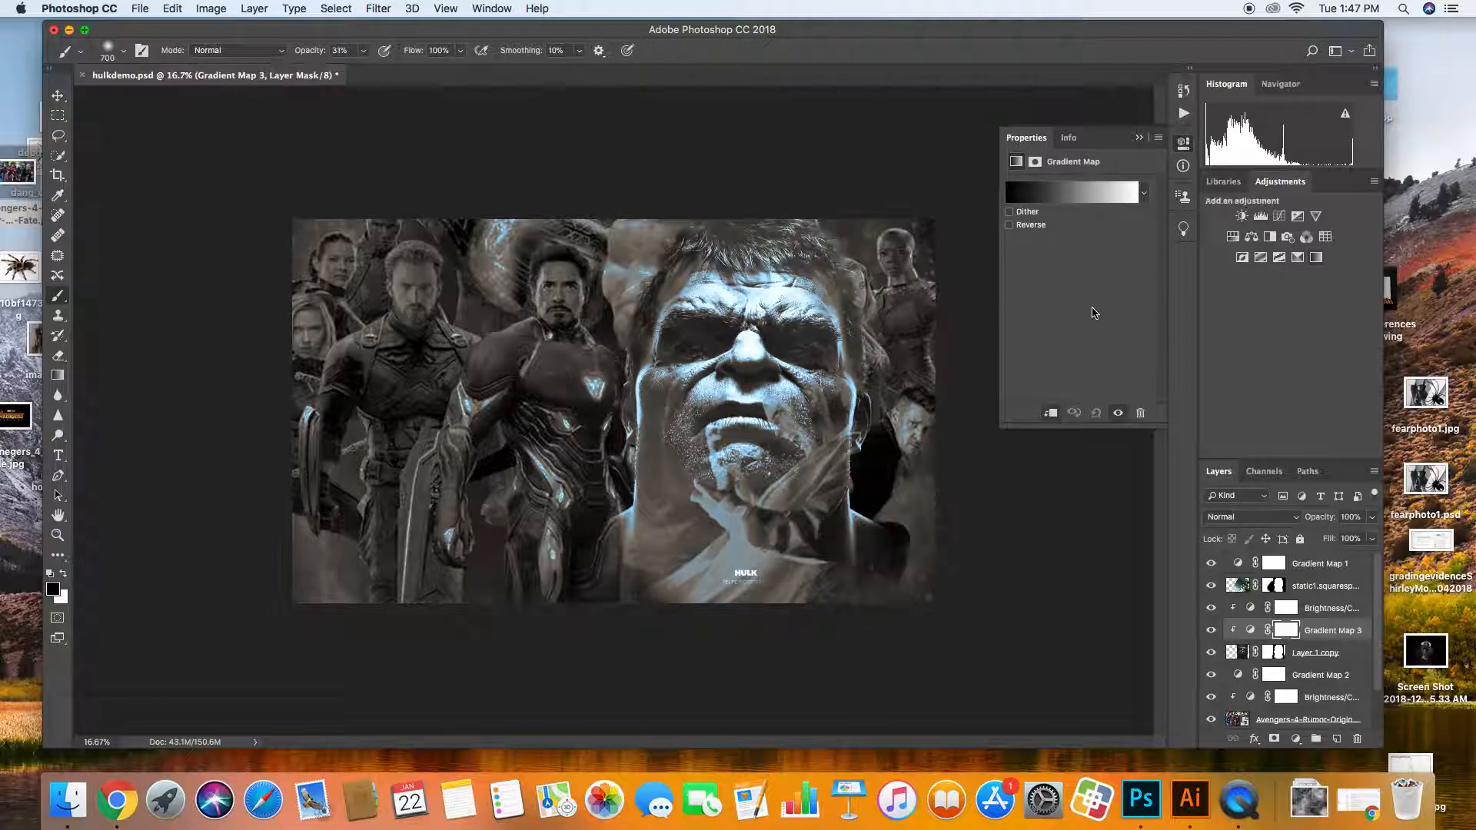
left_click(1144, 193)
left_click(1094, 246)
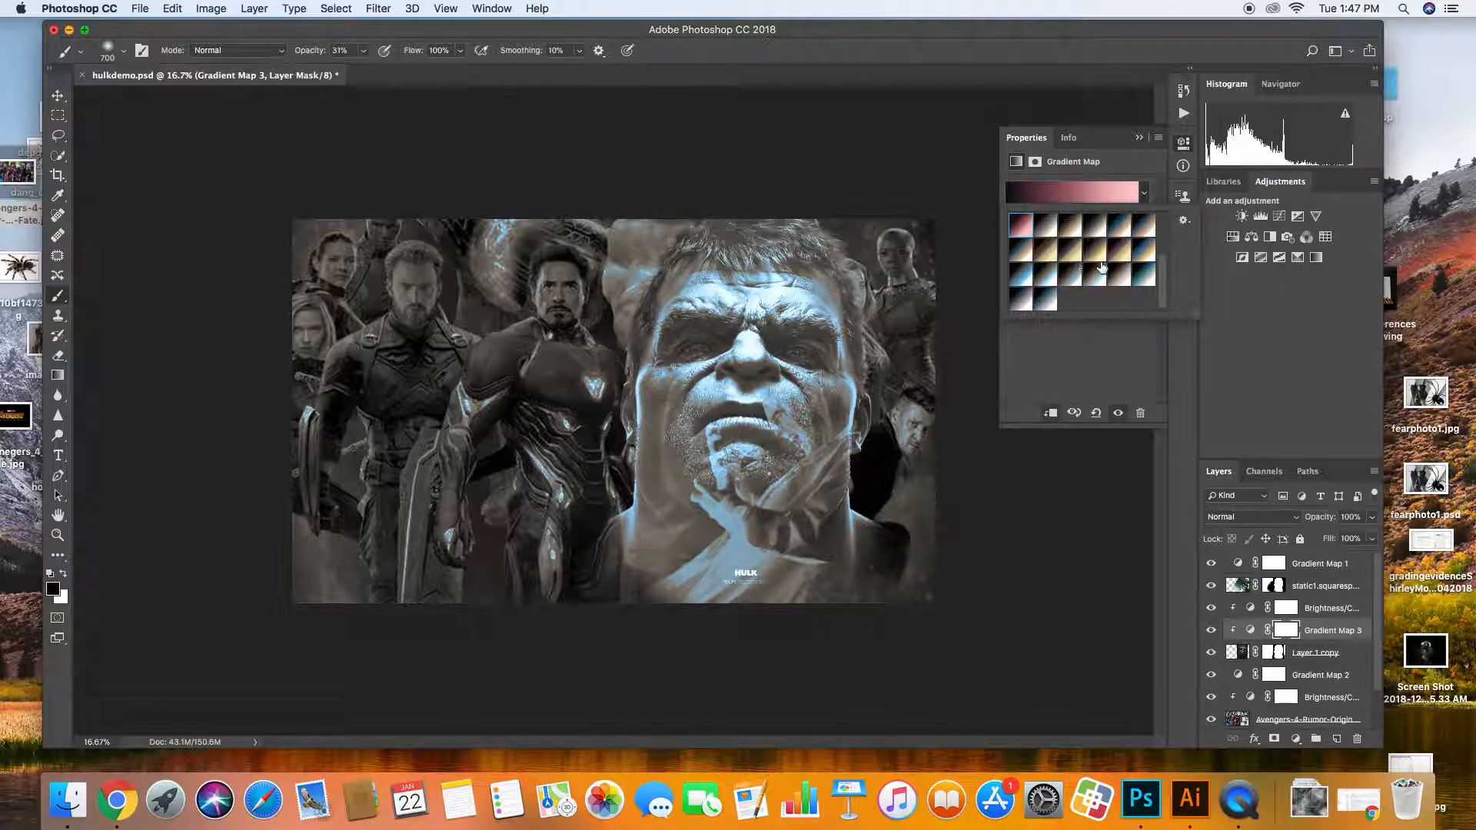
left_click(1125, 259)
scroll(1142, 288, "up", 5)
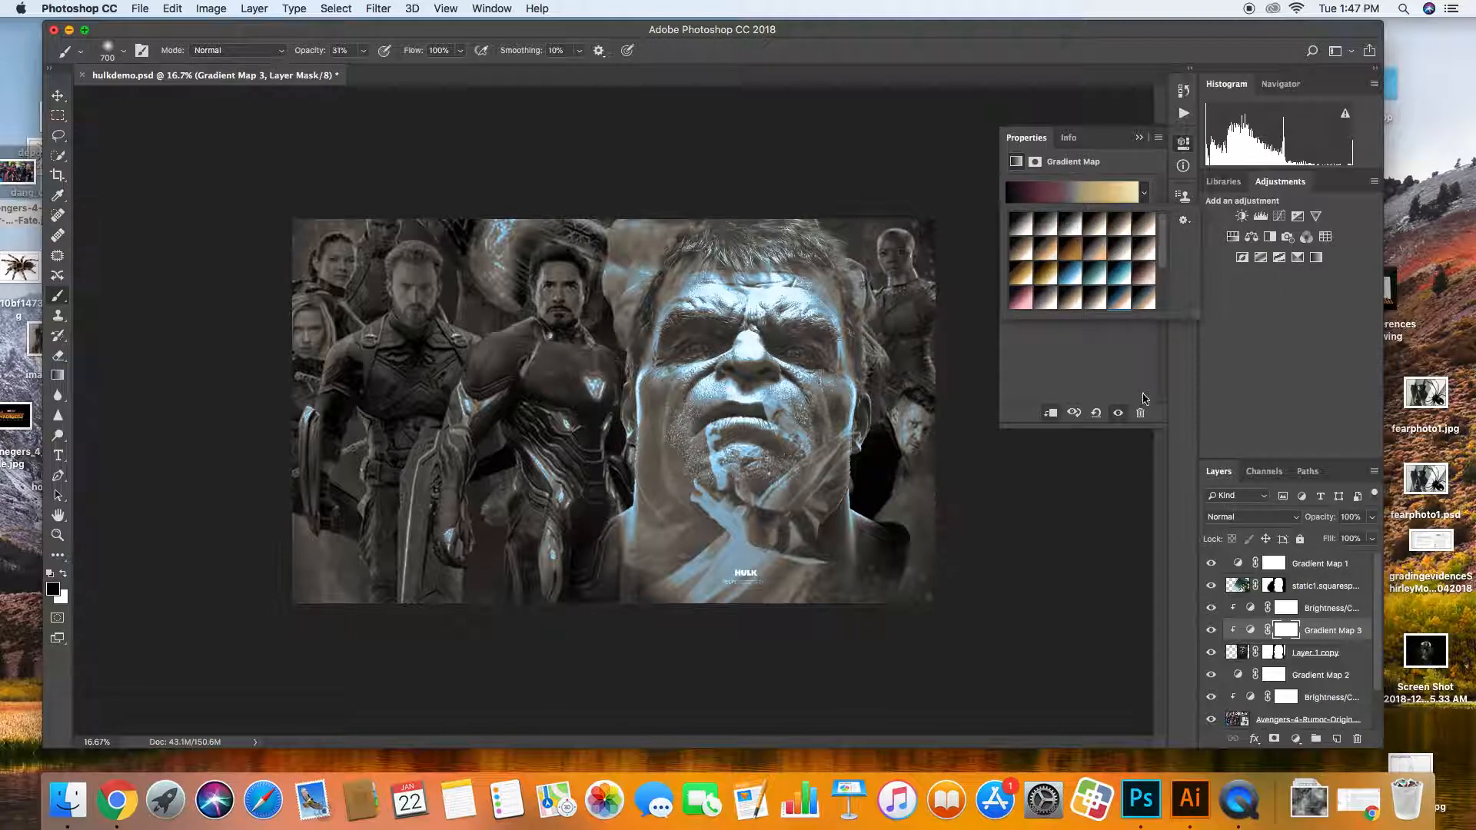
left_click_drag(1238, 565, 1357, 738)
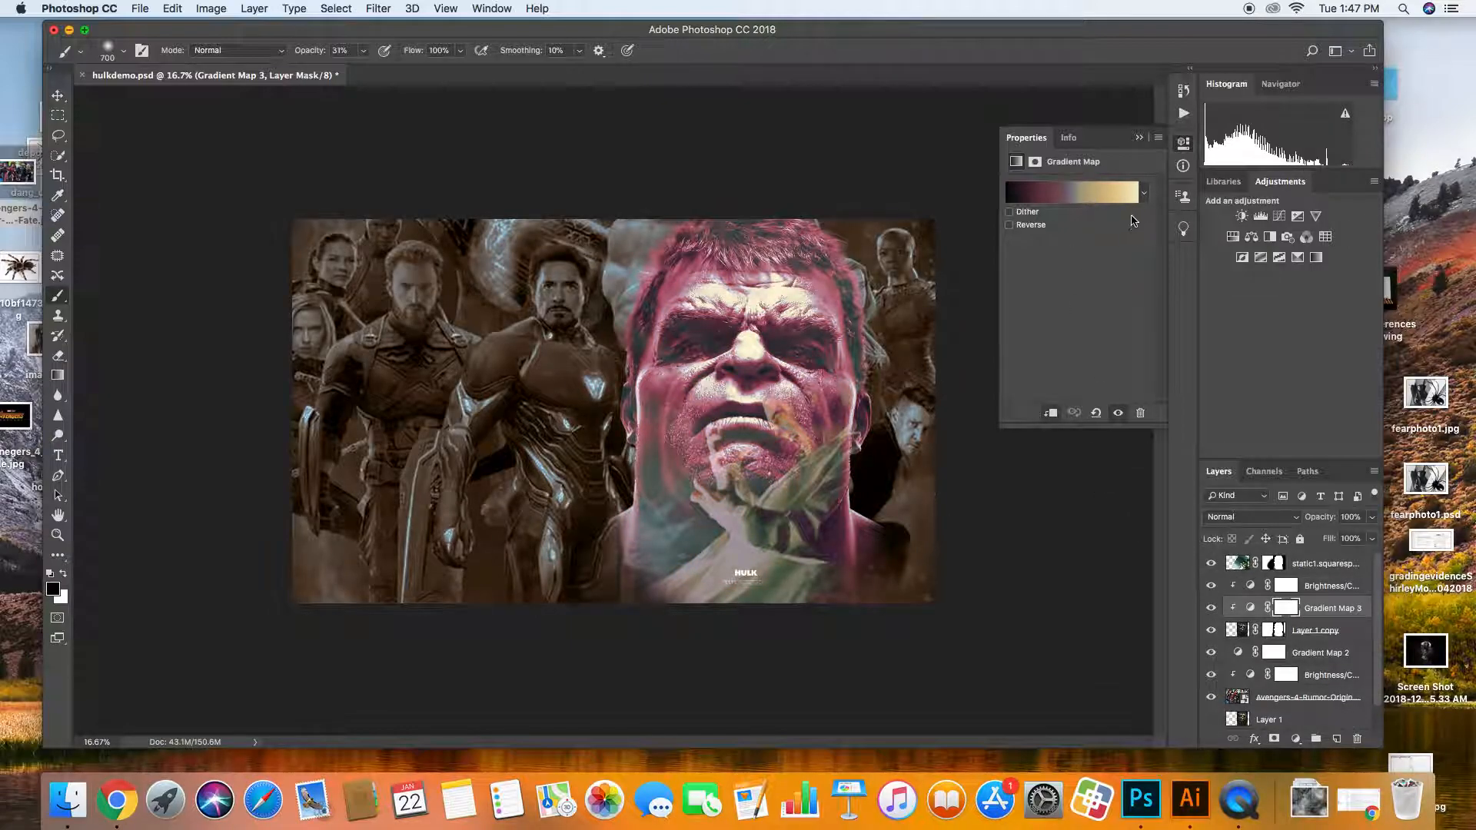
Try several presets on Gradient Map 3 and choose the black to cream gradient.
left_click(1145, 193)
left_click(1107, 276)
left_click(1113, 256)
left_click(1103, 279)
left_click(1114, 277)
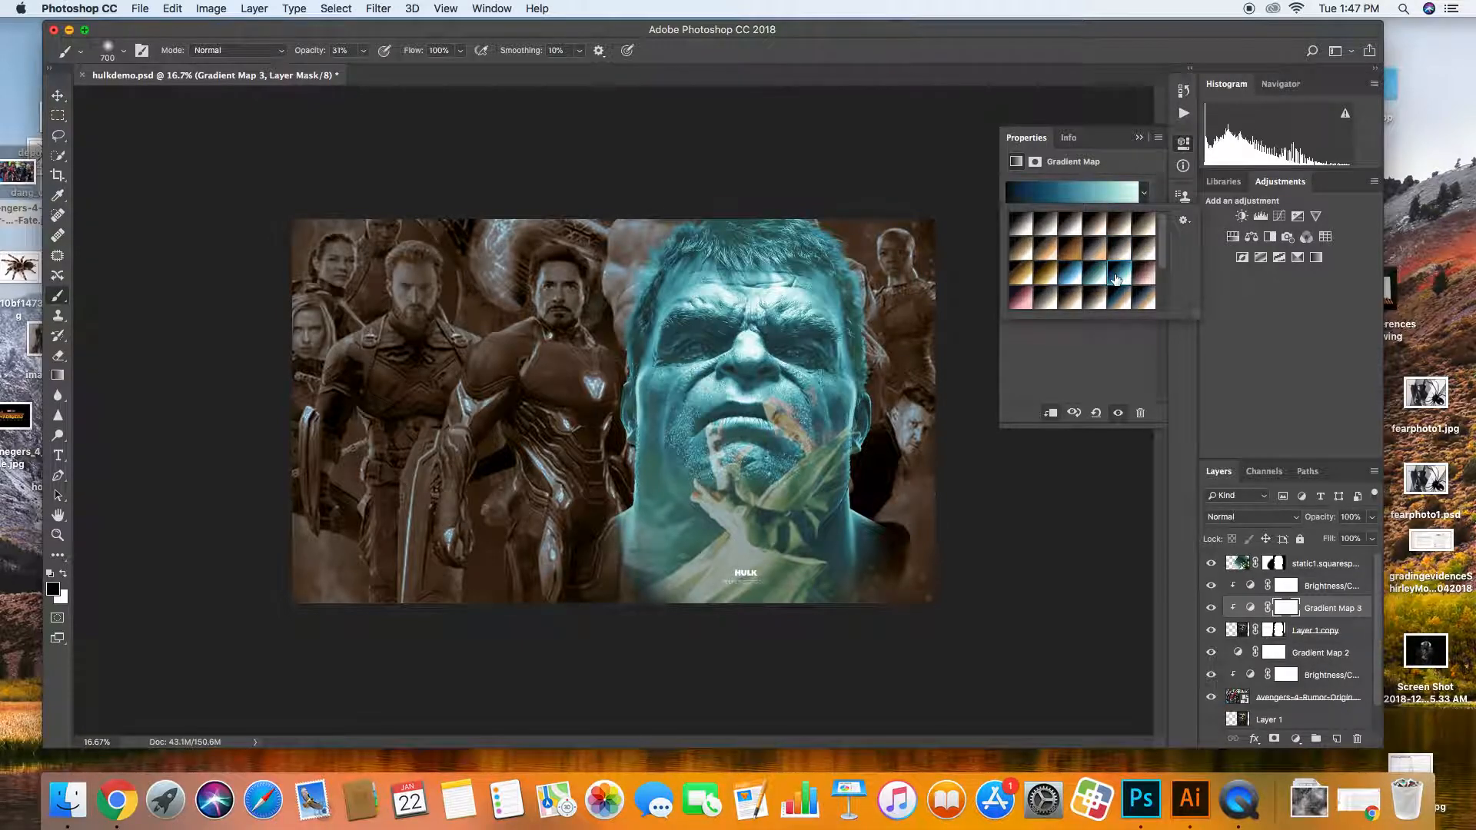
left_click(1115, 257)
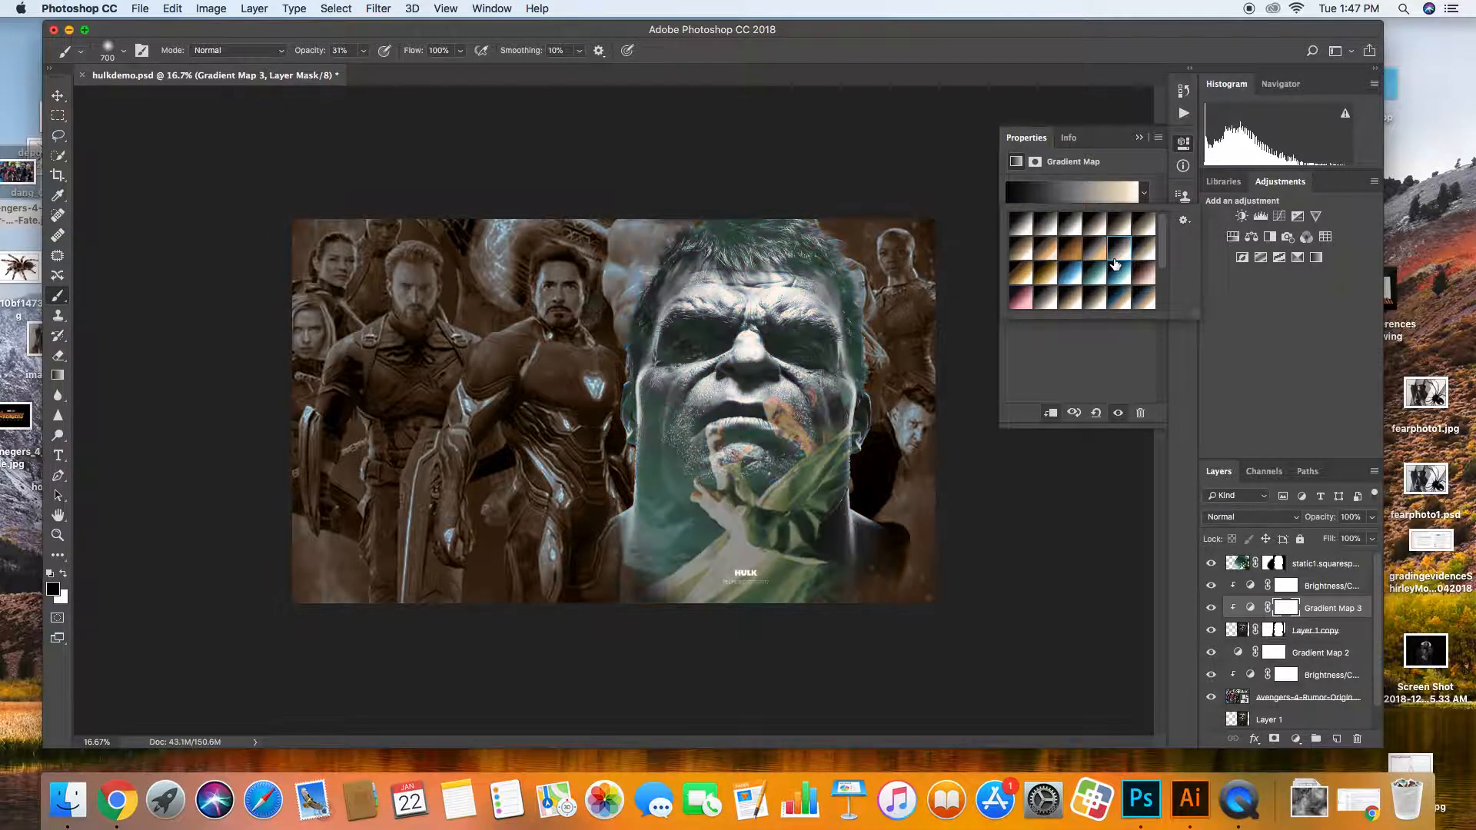
Desaturate the static1.squarespace layer.
left_click(1238, 564)
left_click(200, 11)
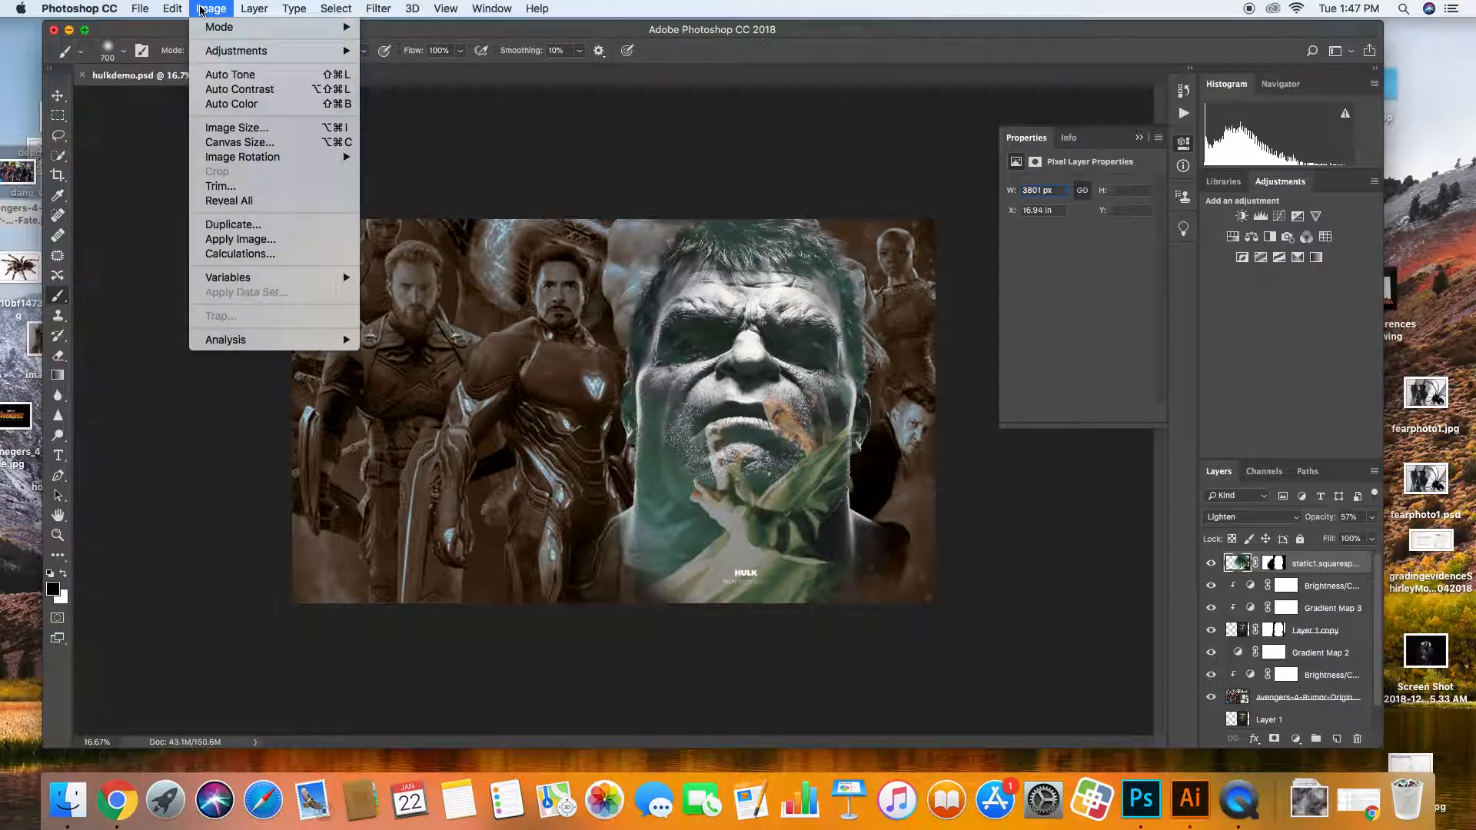
mouse_move(314, 51)
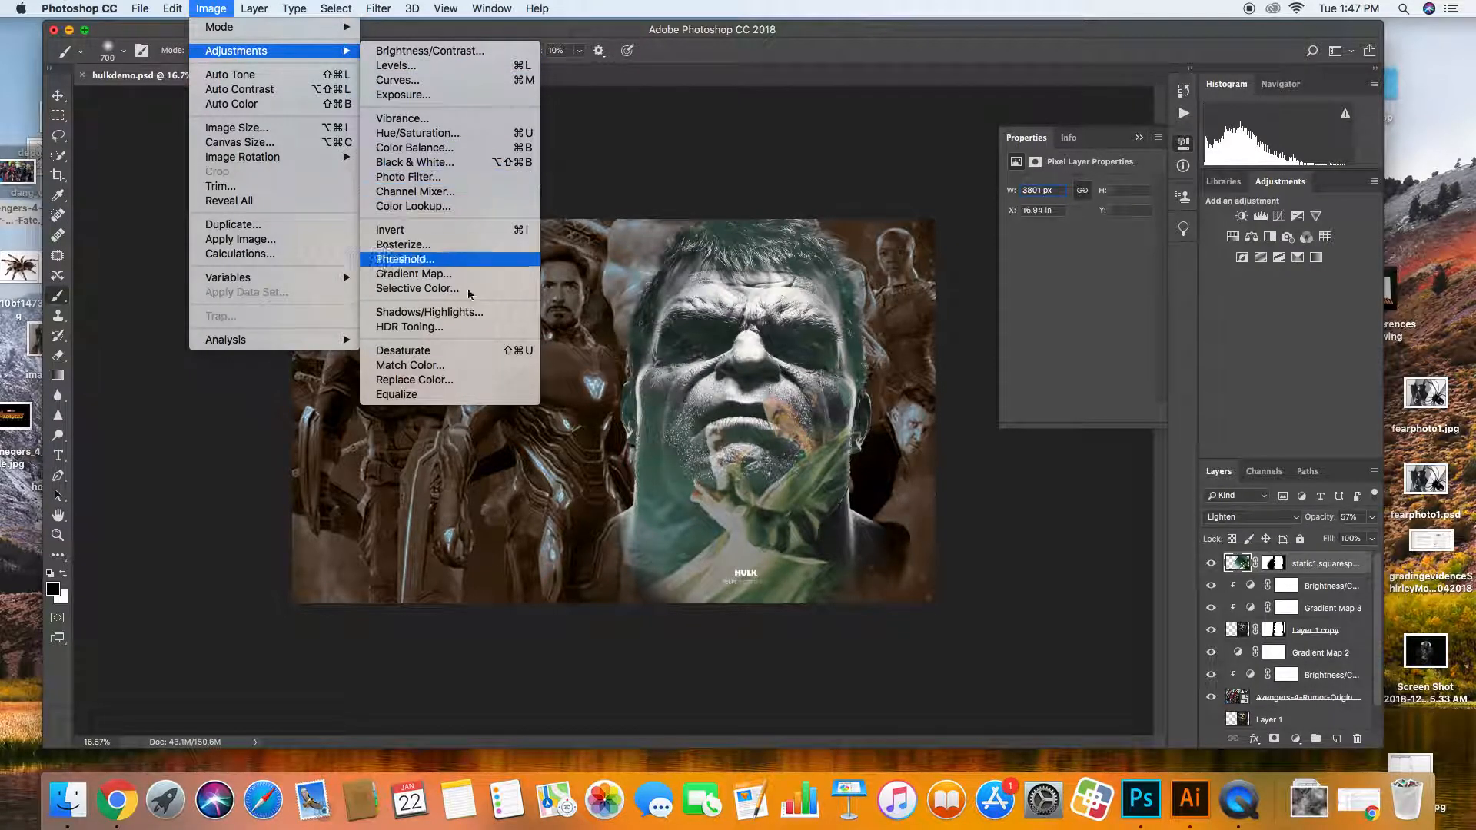
left_click(465, 350)
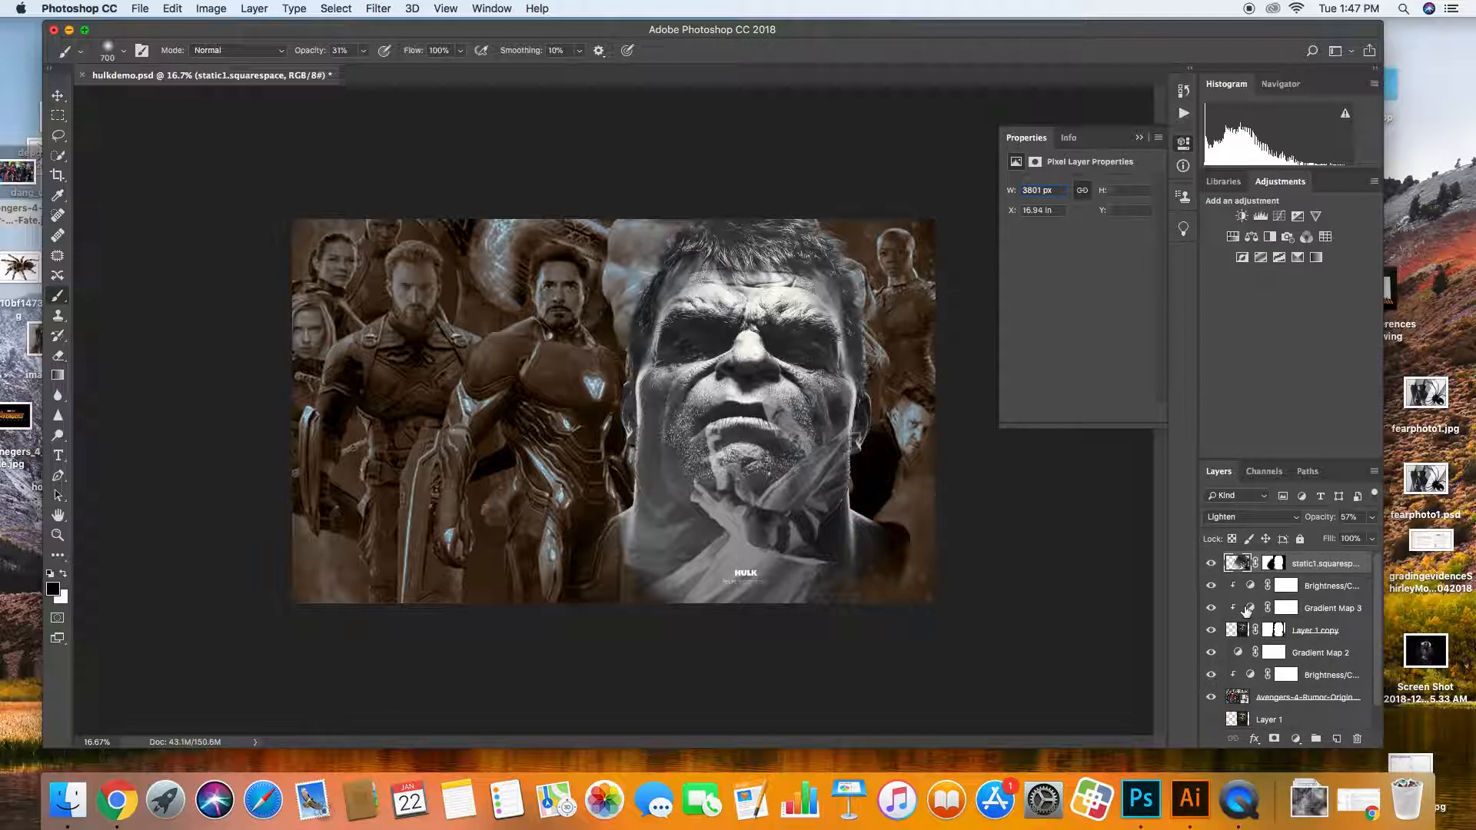
Move Gradient Map 3 above the static1.squarespace layer, then delete that adjustment.
left_click_drag(1251, 611, 1245, 560)
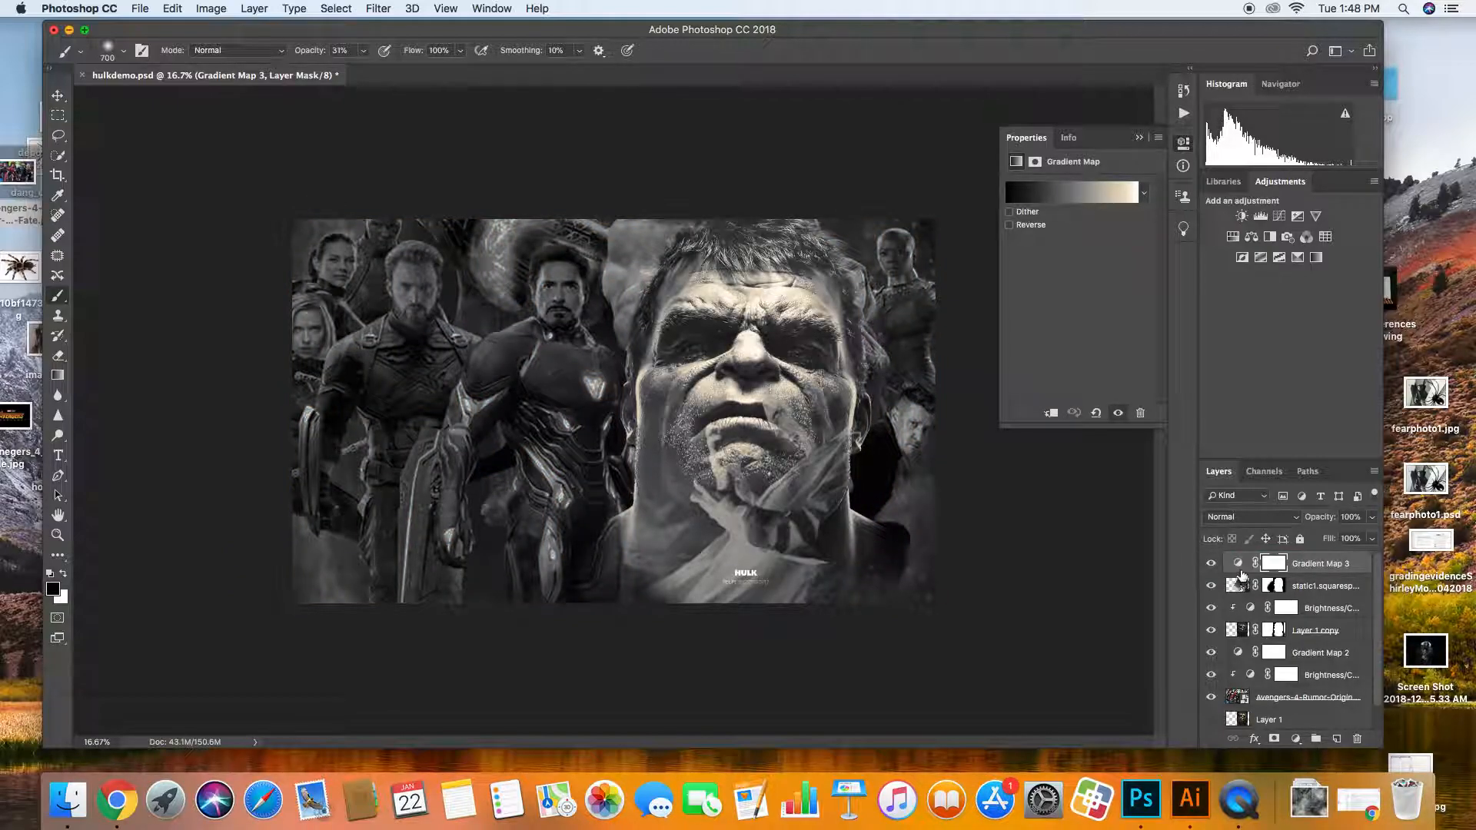
left_click_drag(1243, 567, 1356, 738)
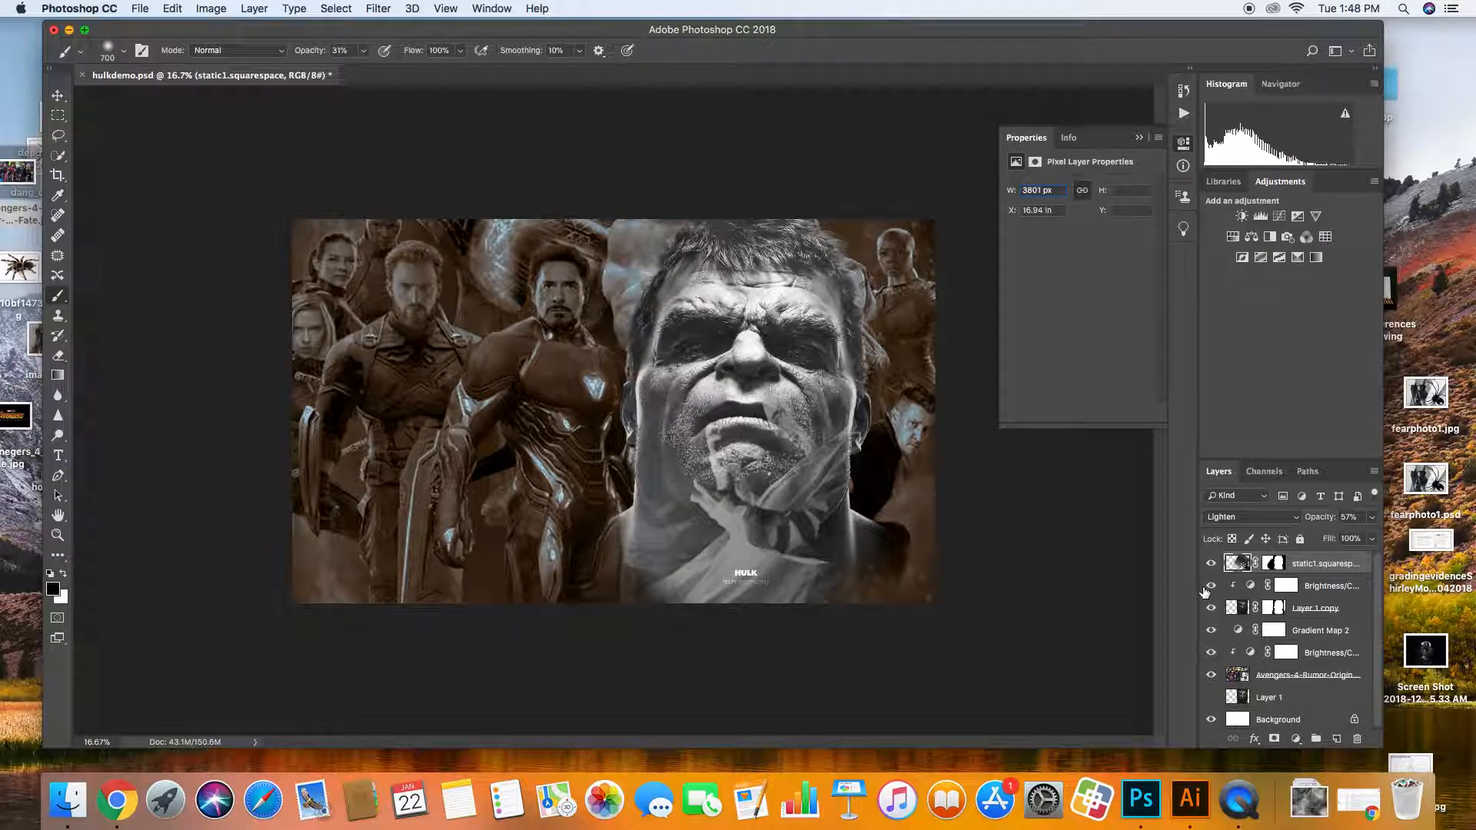
Revert the document history to the first Delete Layer state, undoing the desaturation and the later Gradient Map 3 changes.
left_click(496, 8)
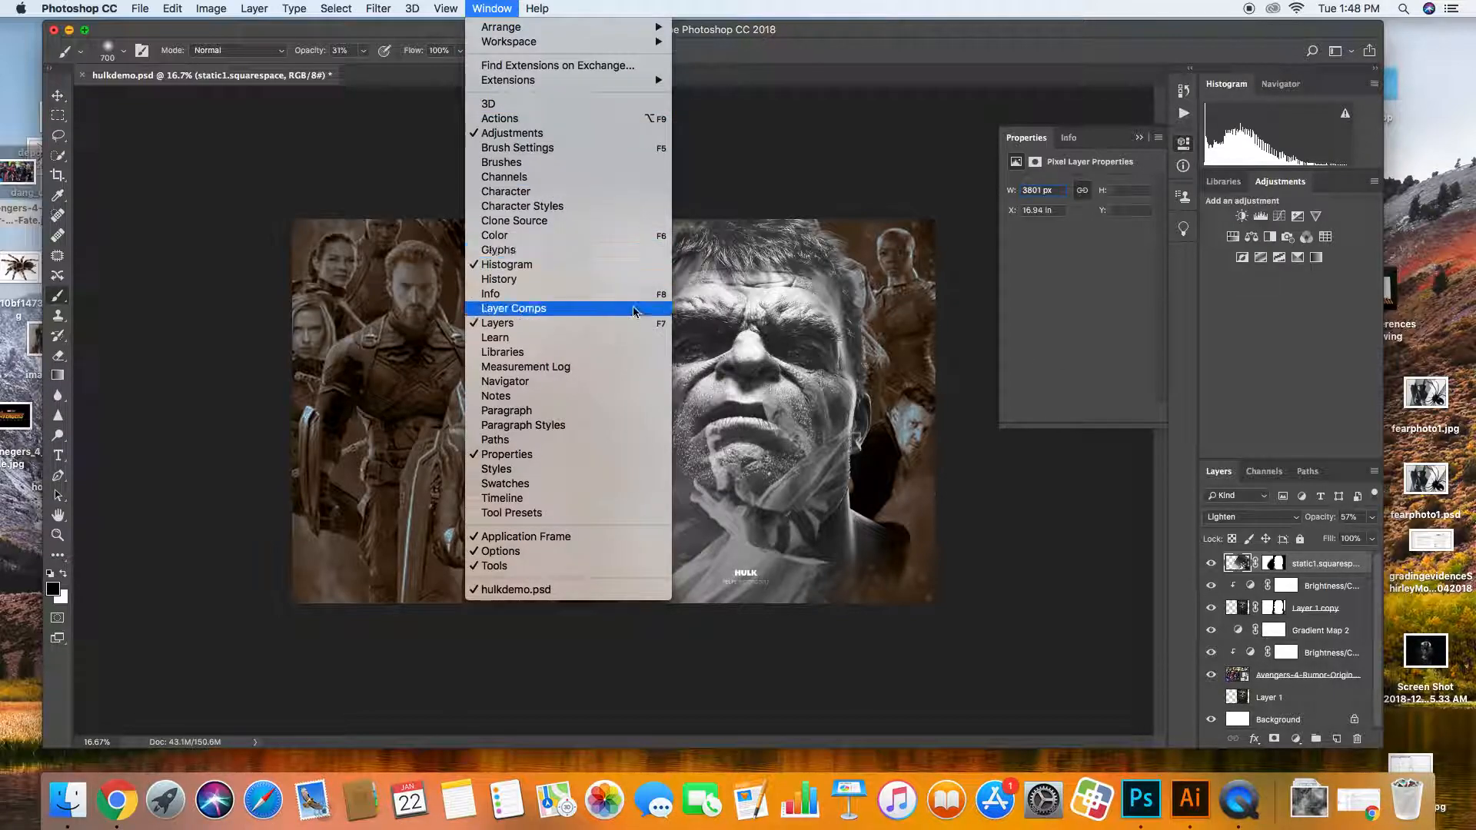
left_click(619, 283)
left_click(1066, 220)
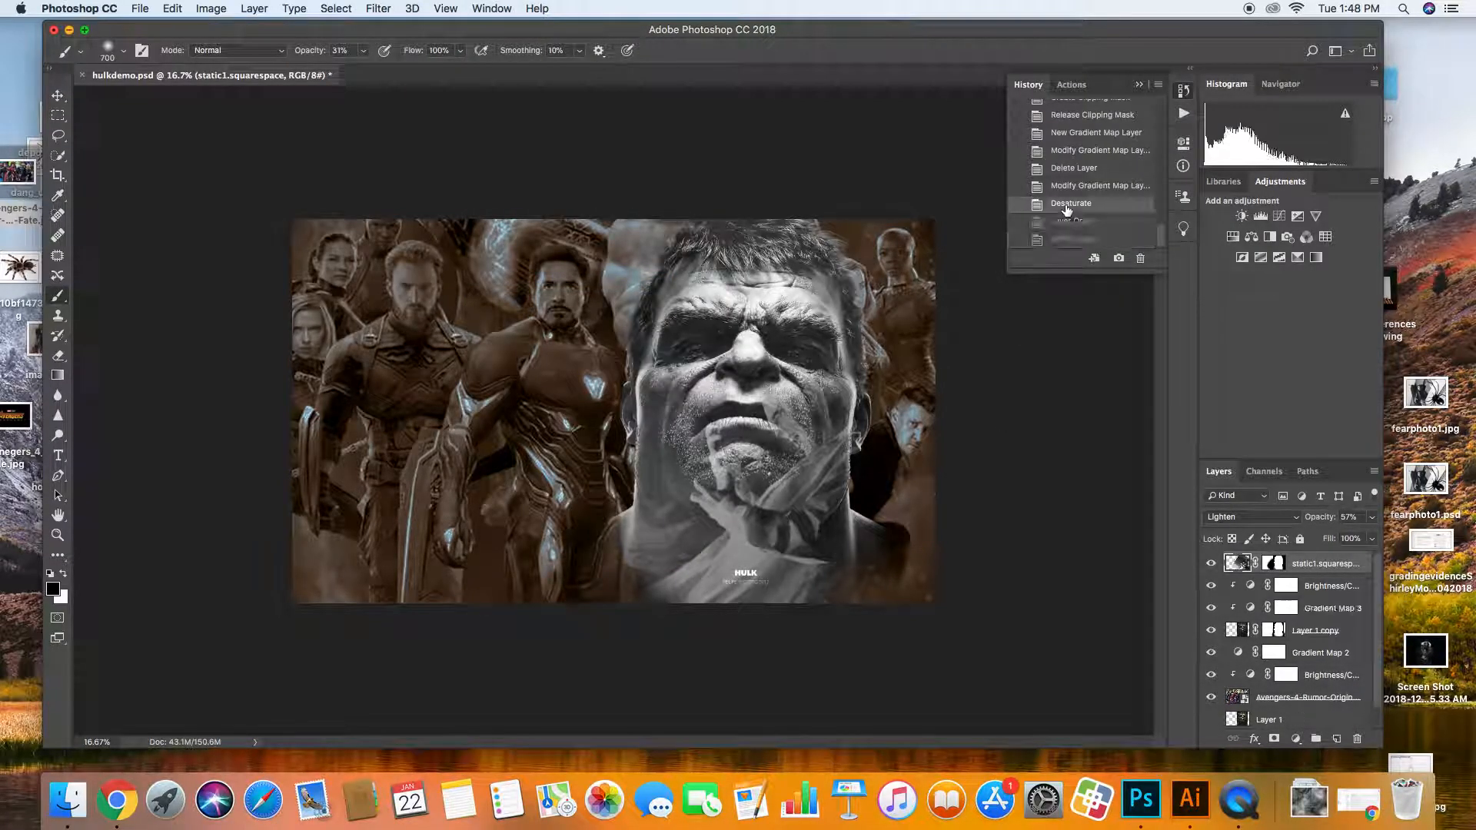
left_click(1072, 169)
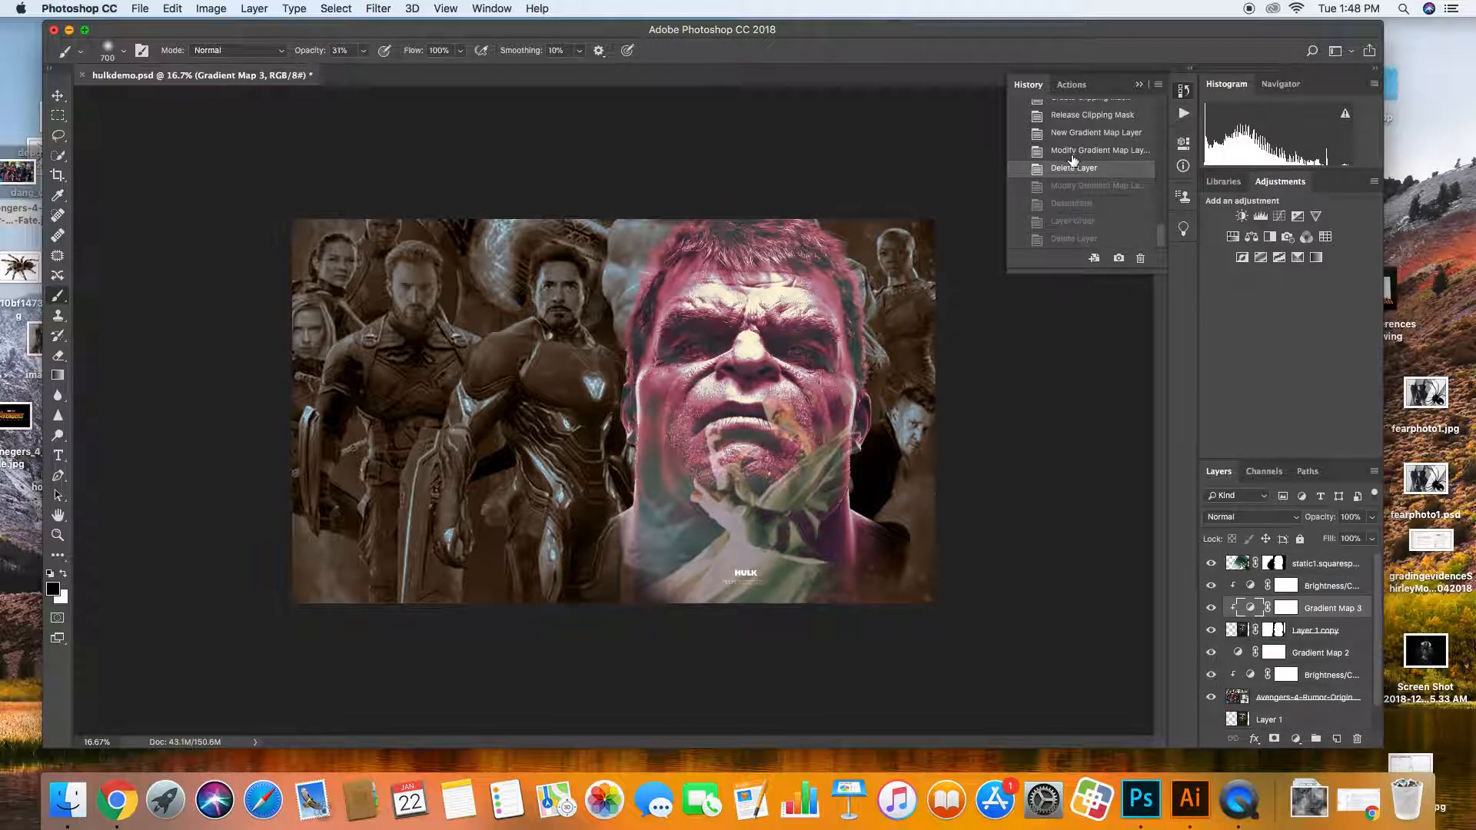
Try several blue and teal presets on Gradient Map 3 and choose the black-teal to cream gradient for the Hulk portrait.
double_click(1252, 609)
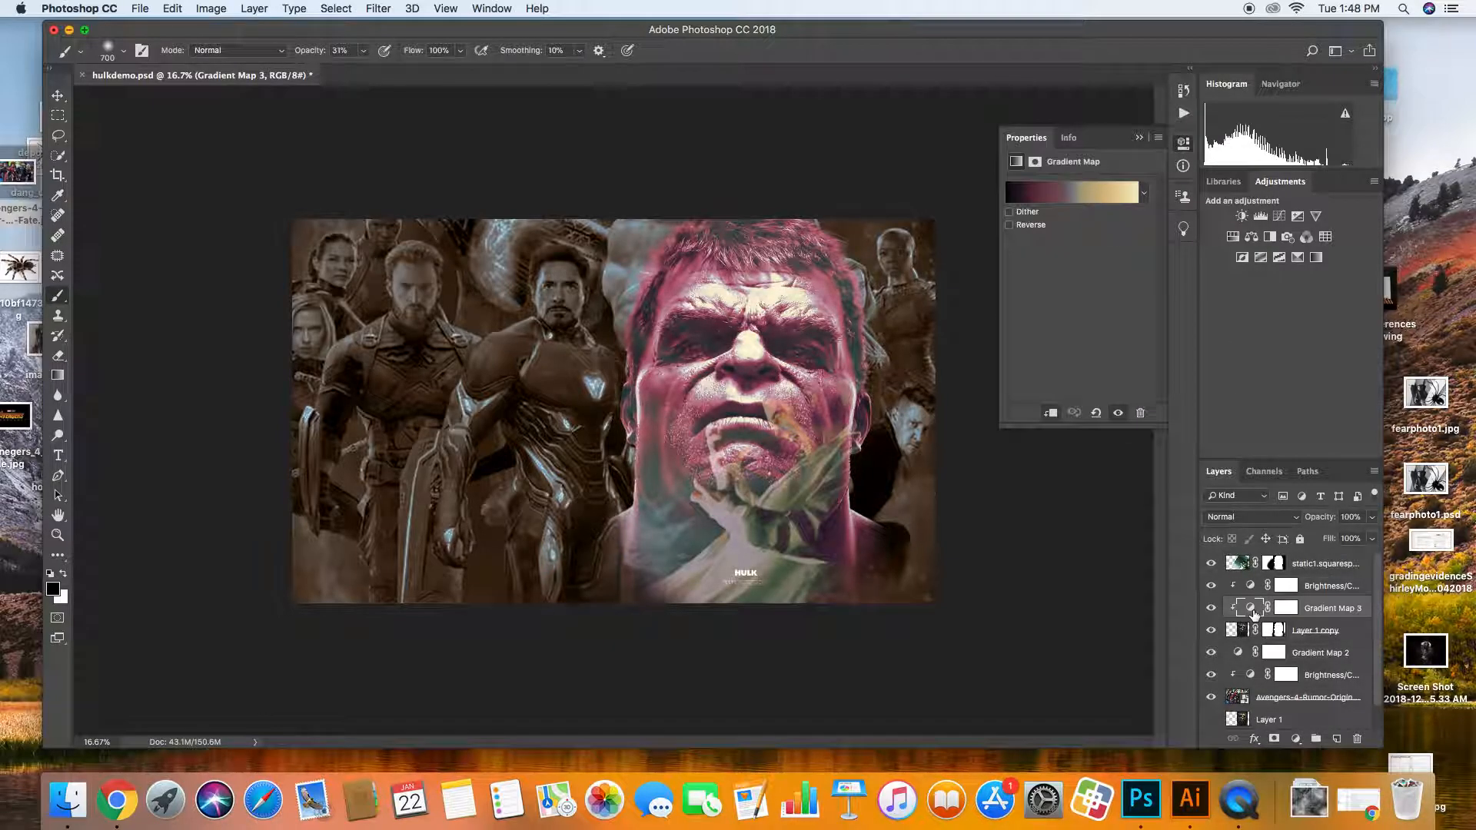
left_click(1144, 193)
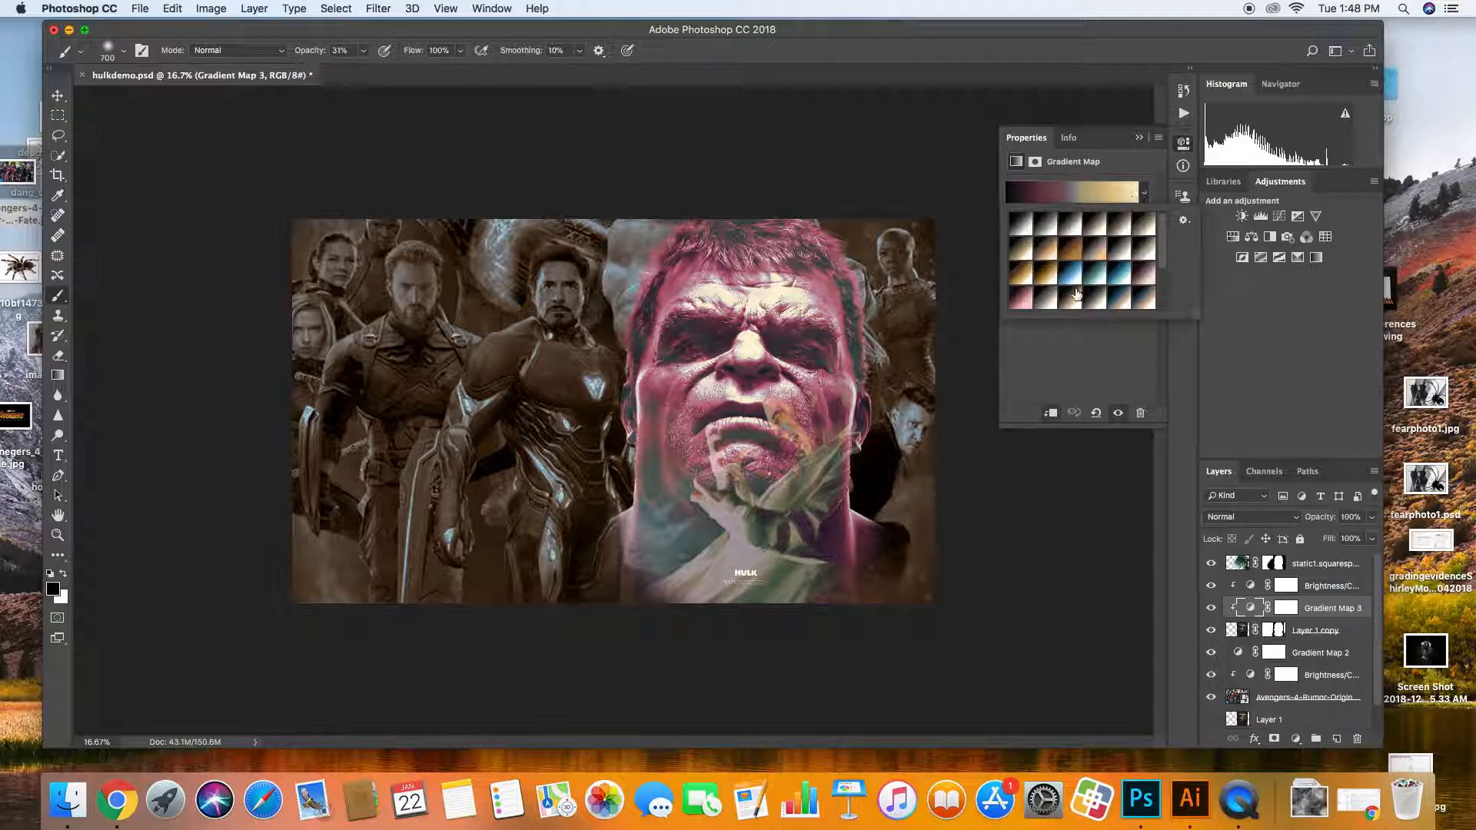
left_click(1119, 277)
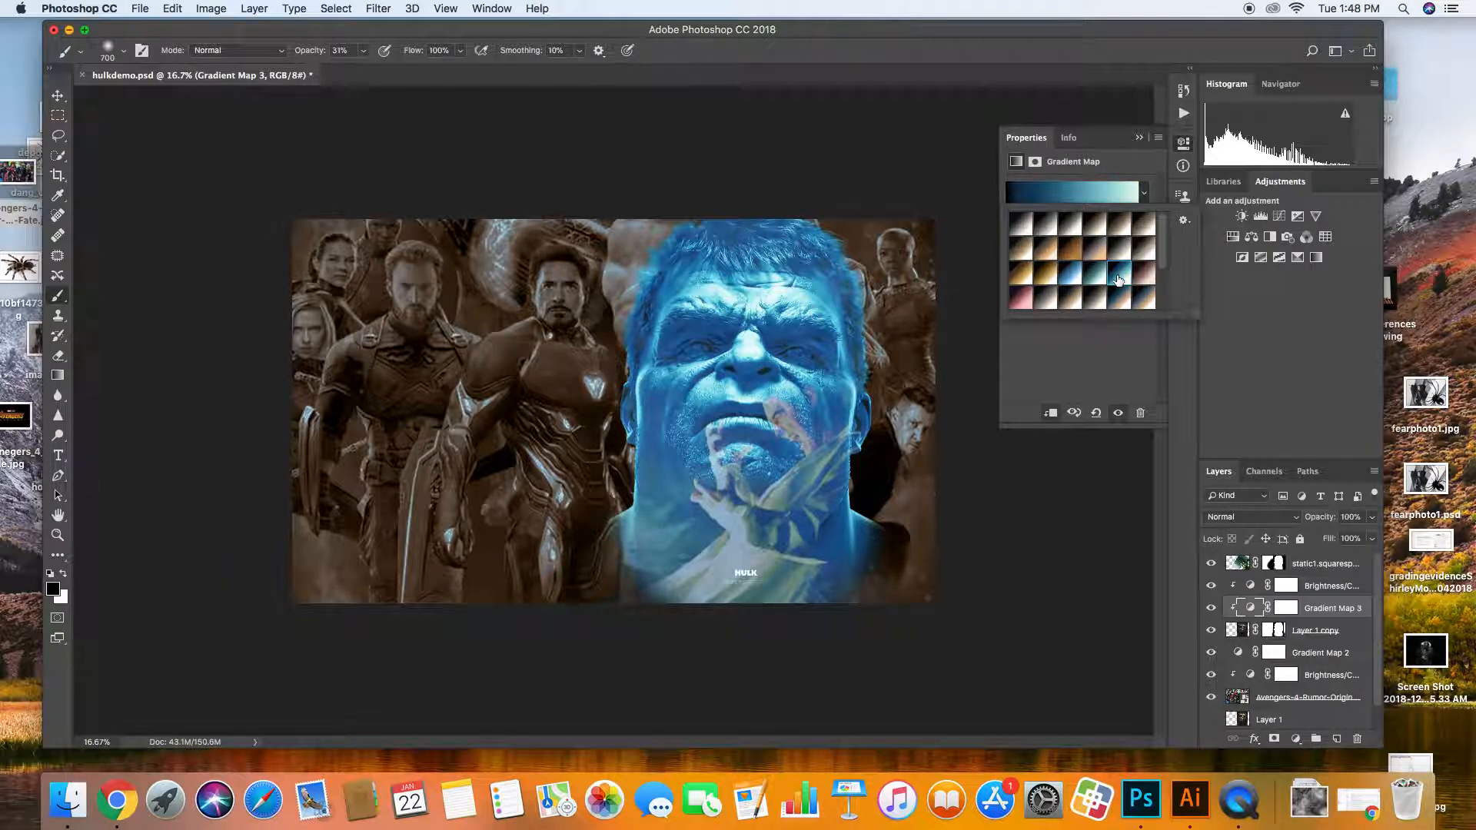
left_click(1094, 274)
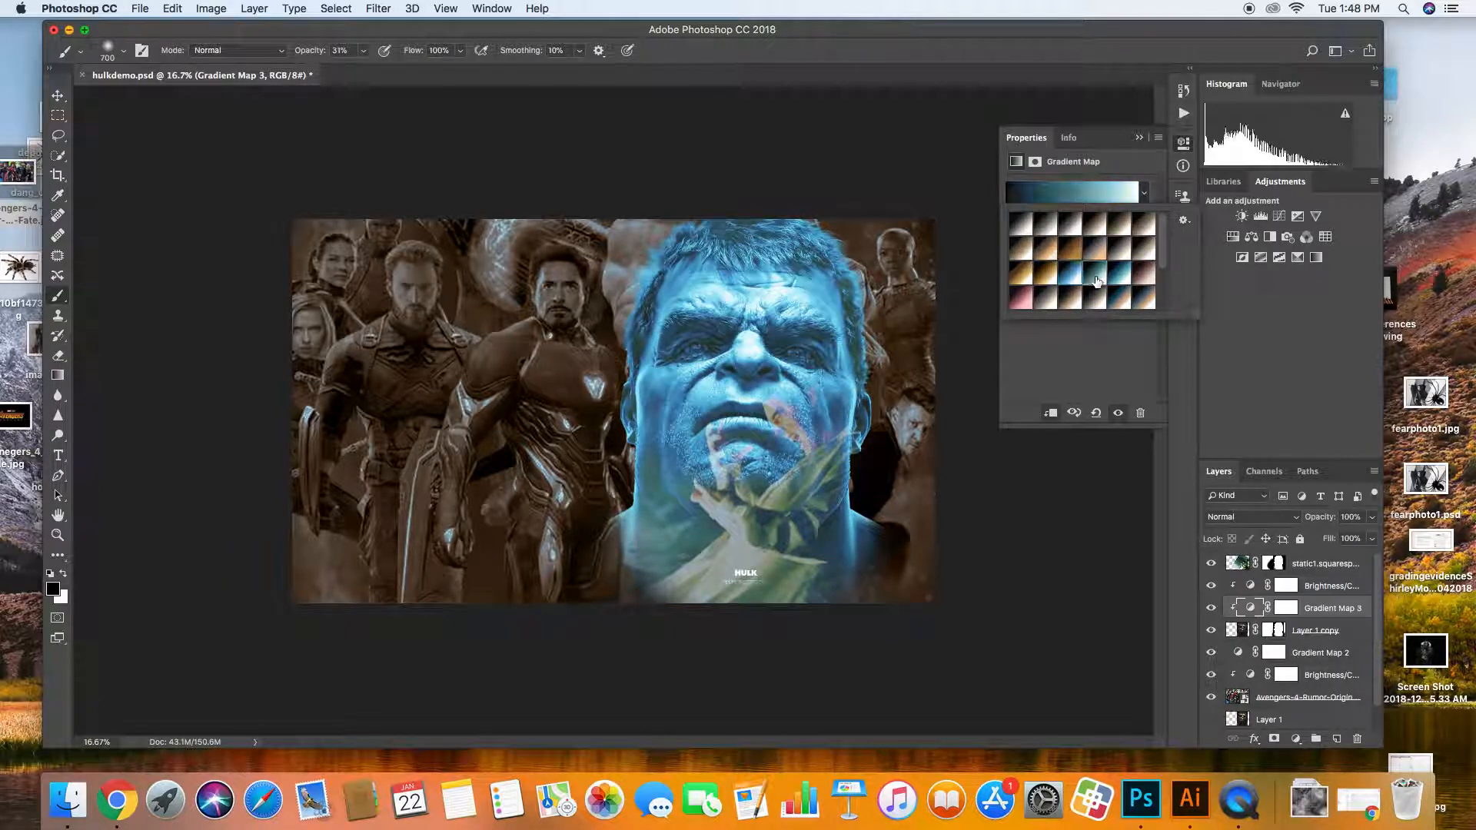
scroll(1136, 278, "down", 3)
left_click(1141, 266)
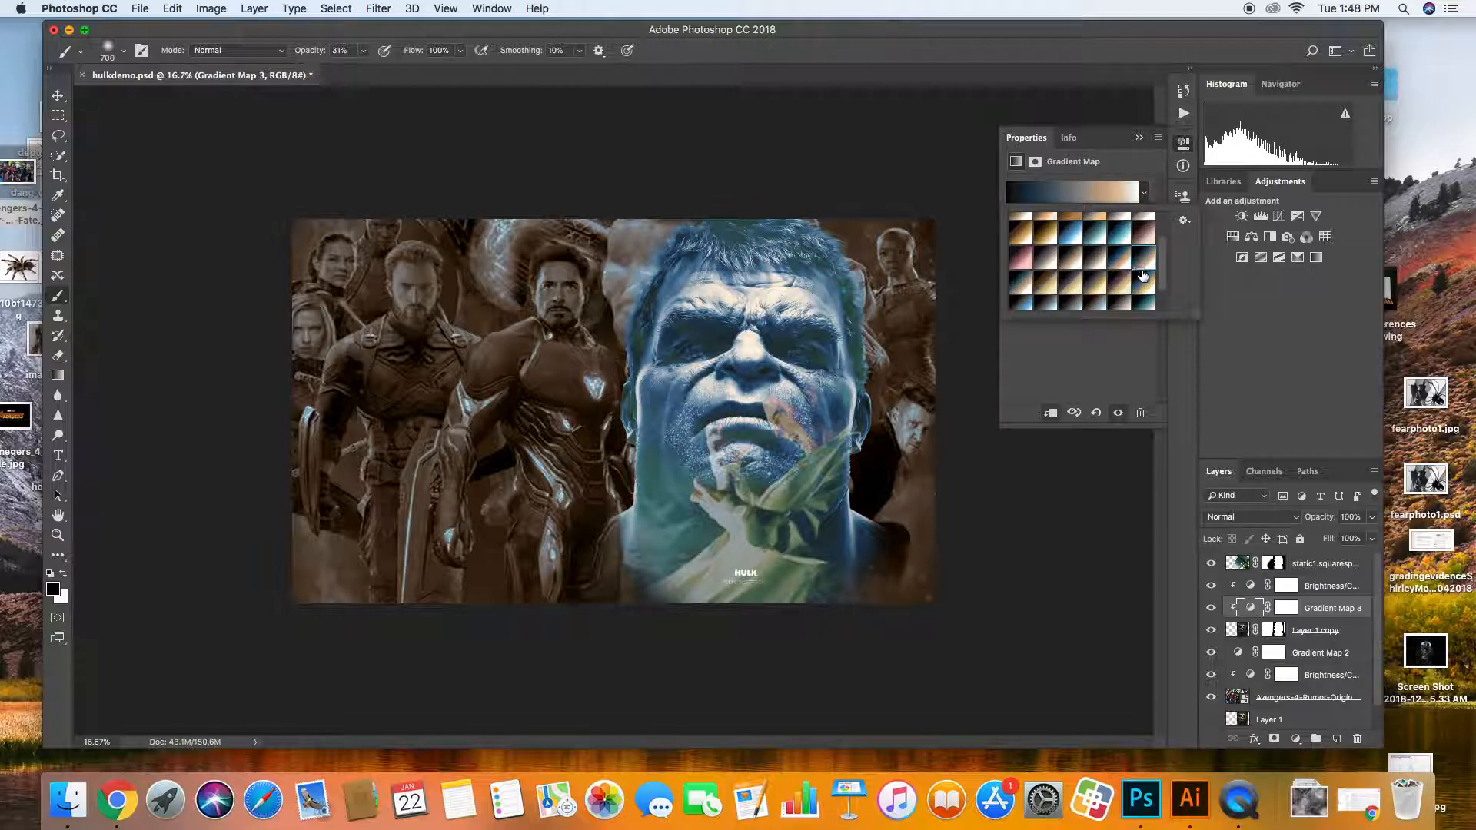
left_click(1141, 274)
left_click(1116, 265)
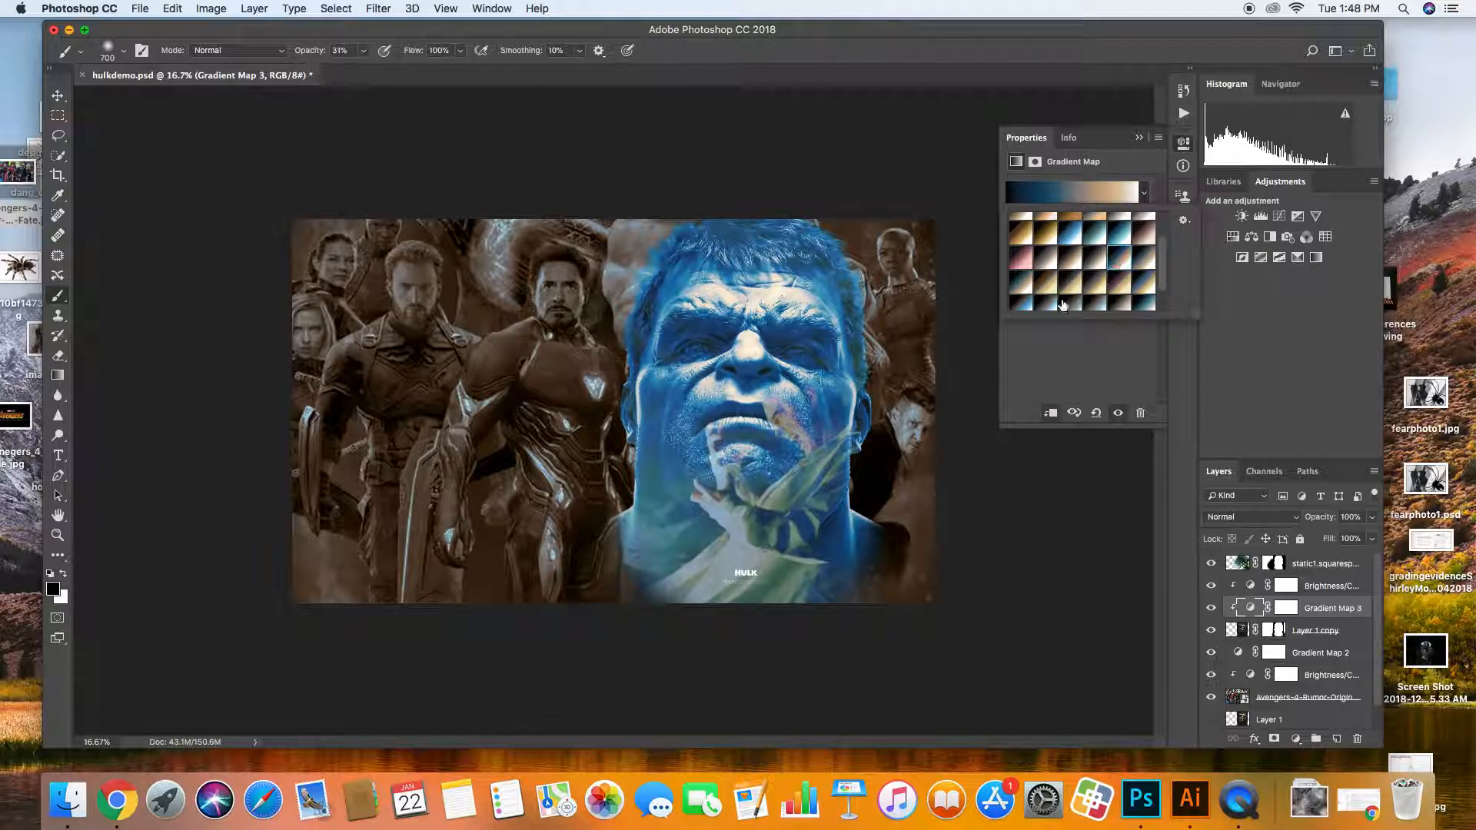
left_click(1027, 289)
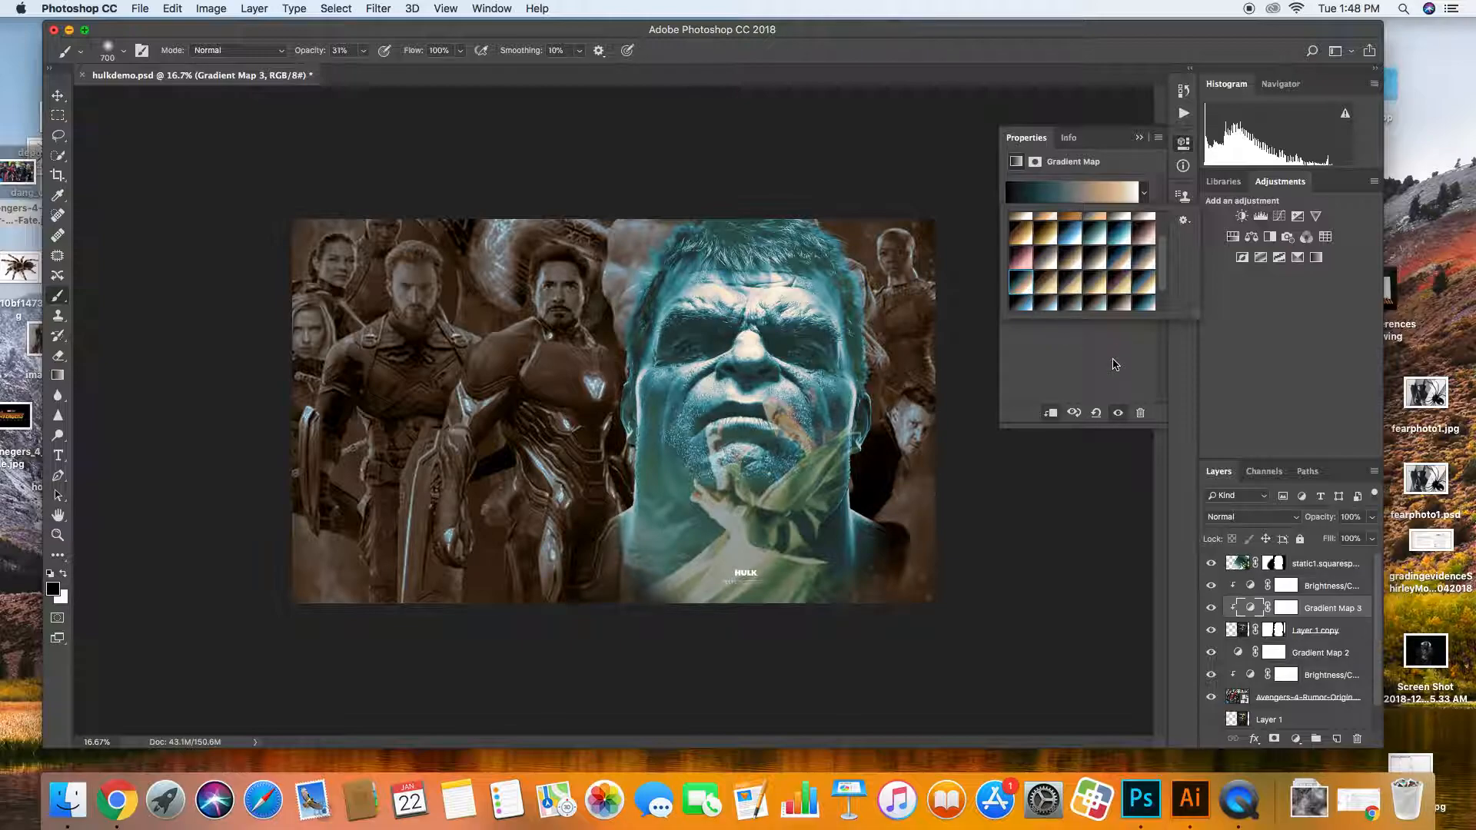
left_click(1119, 149)
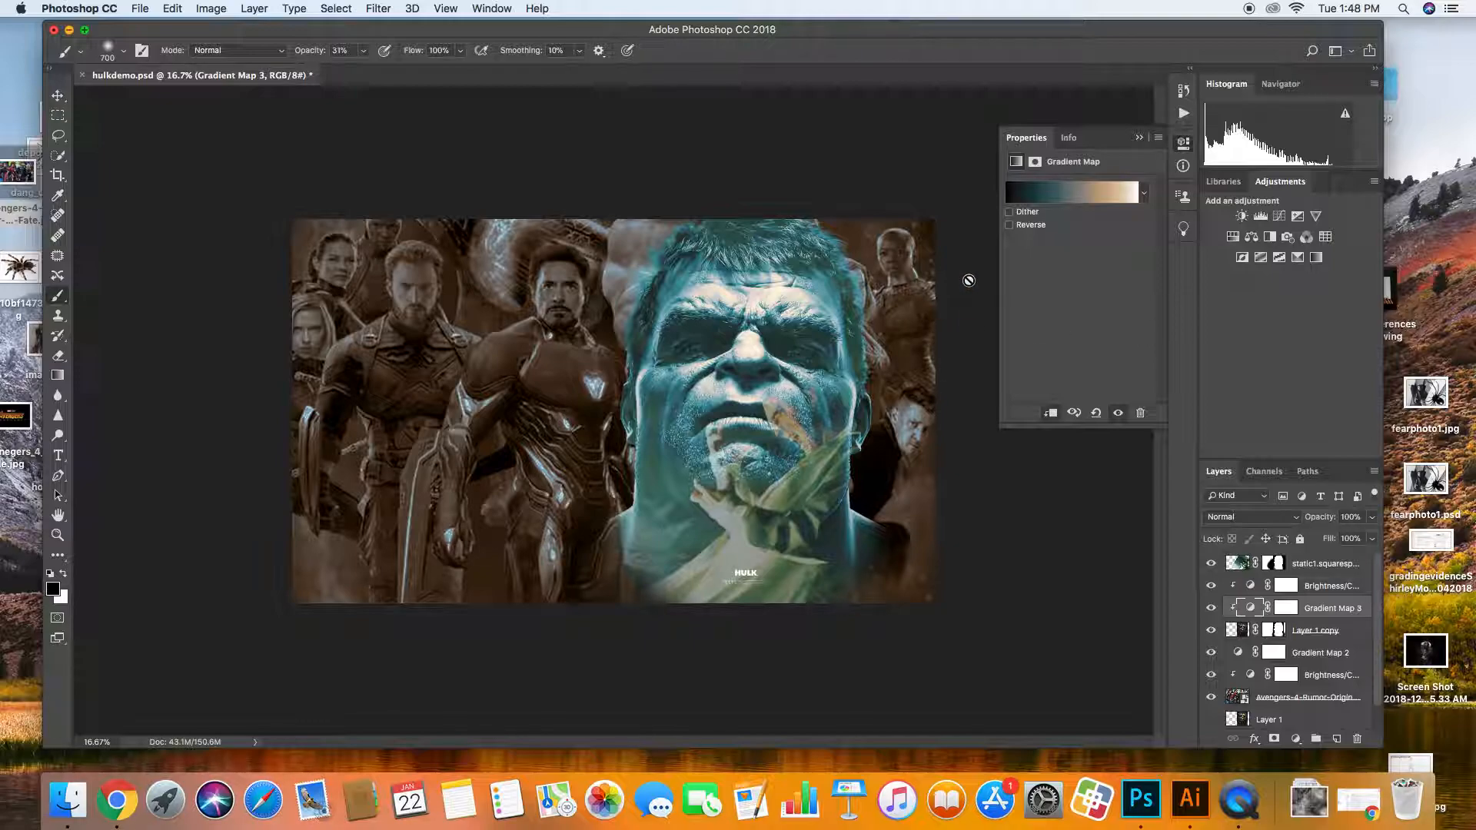
Preview Black-Widow.jpg from the desktop, close it, and switch back to the Photoshop document.
left_click_drag(708, 37, 1021, 46)
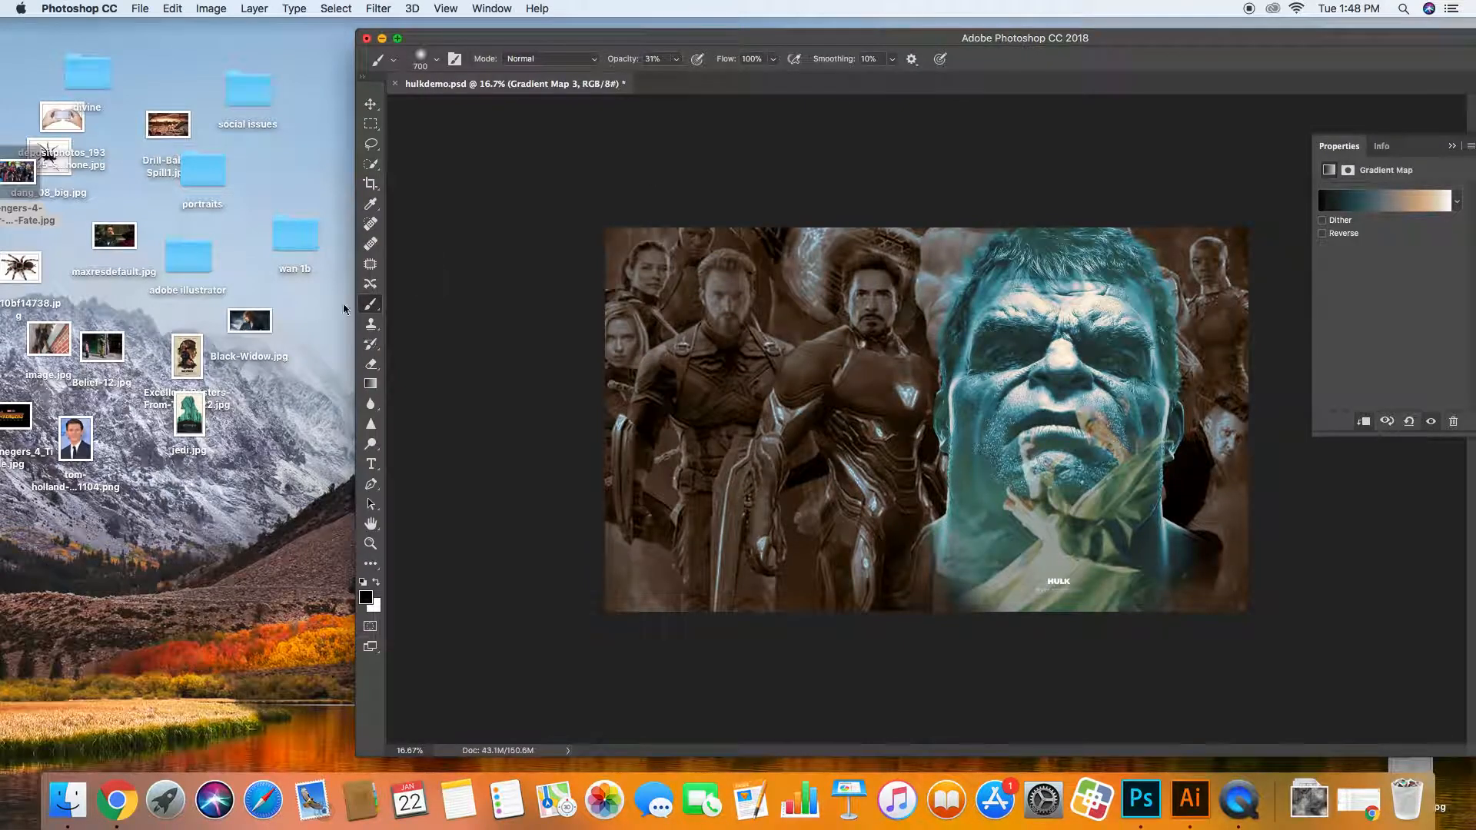
left_click_drag(732, 46, 1025, 66)
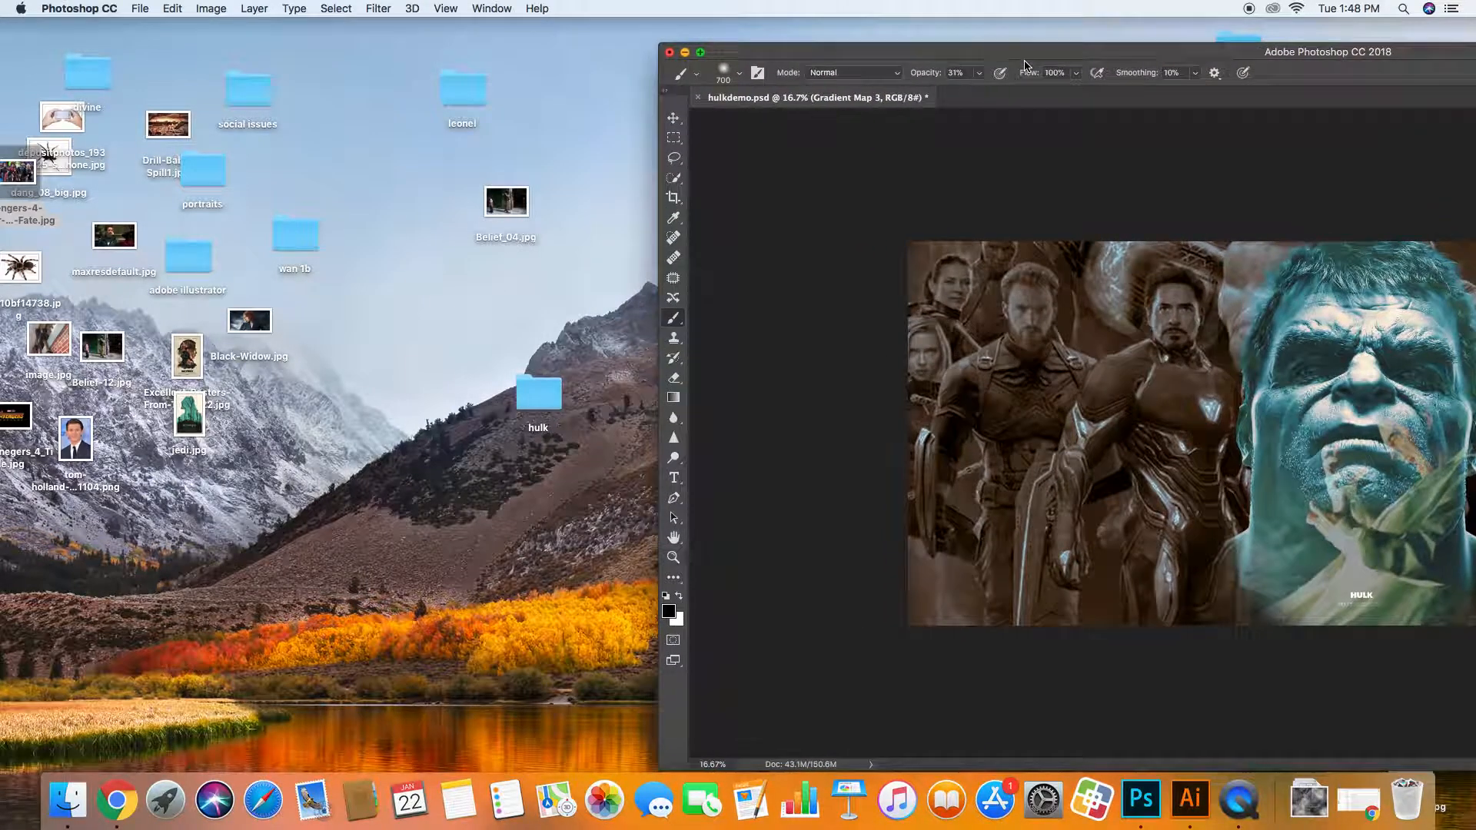
left_click_drag(241, 321, 273, 344)
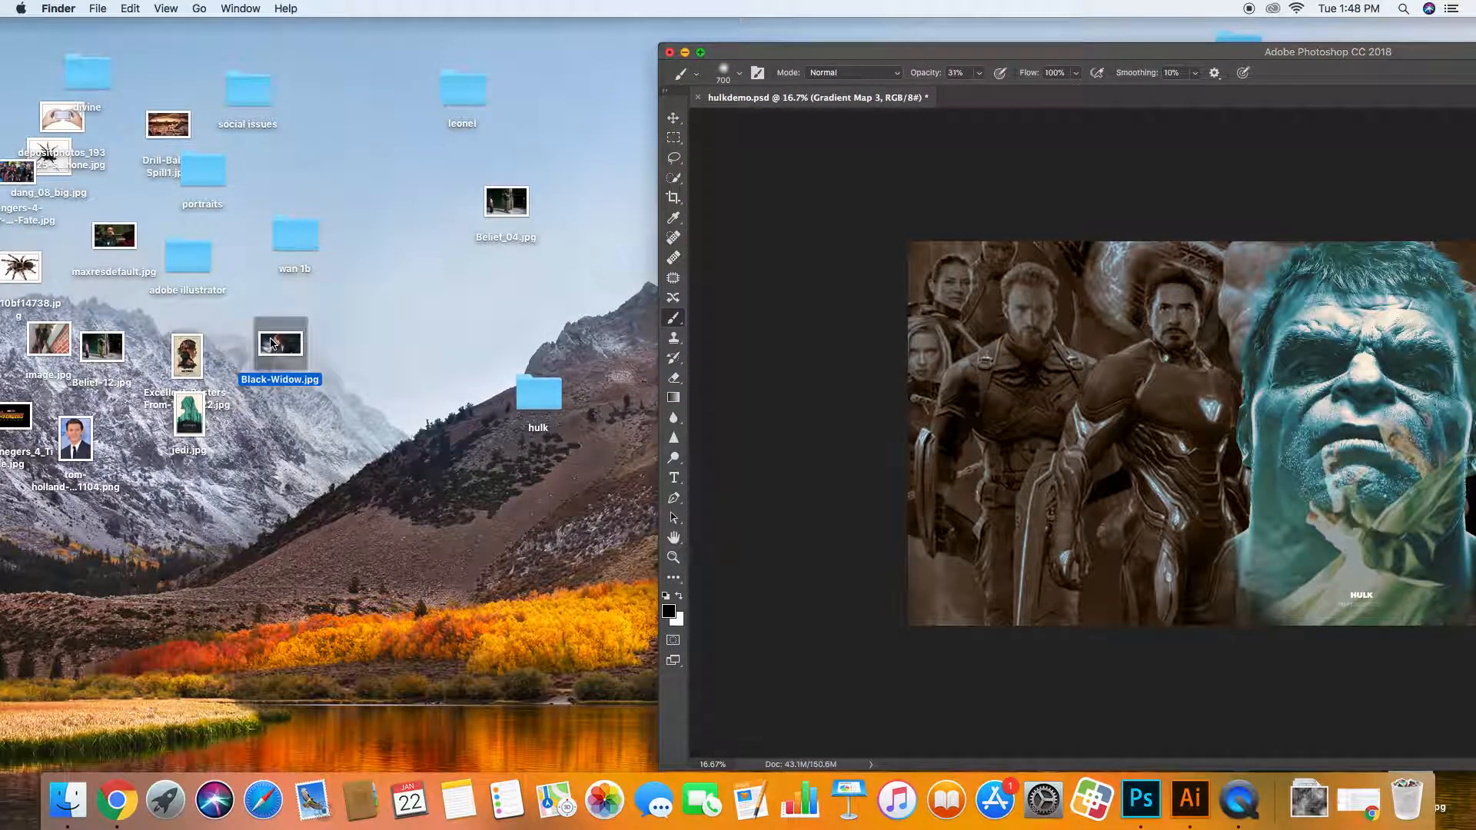
double_click(272, 344)
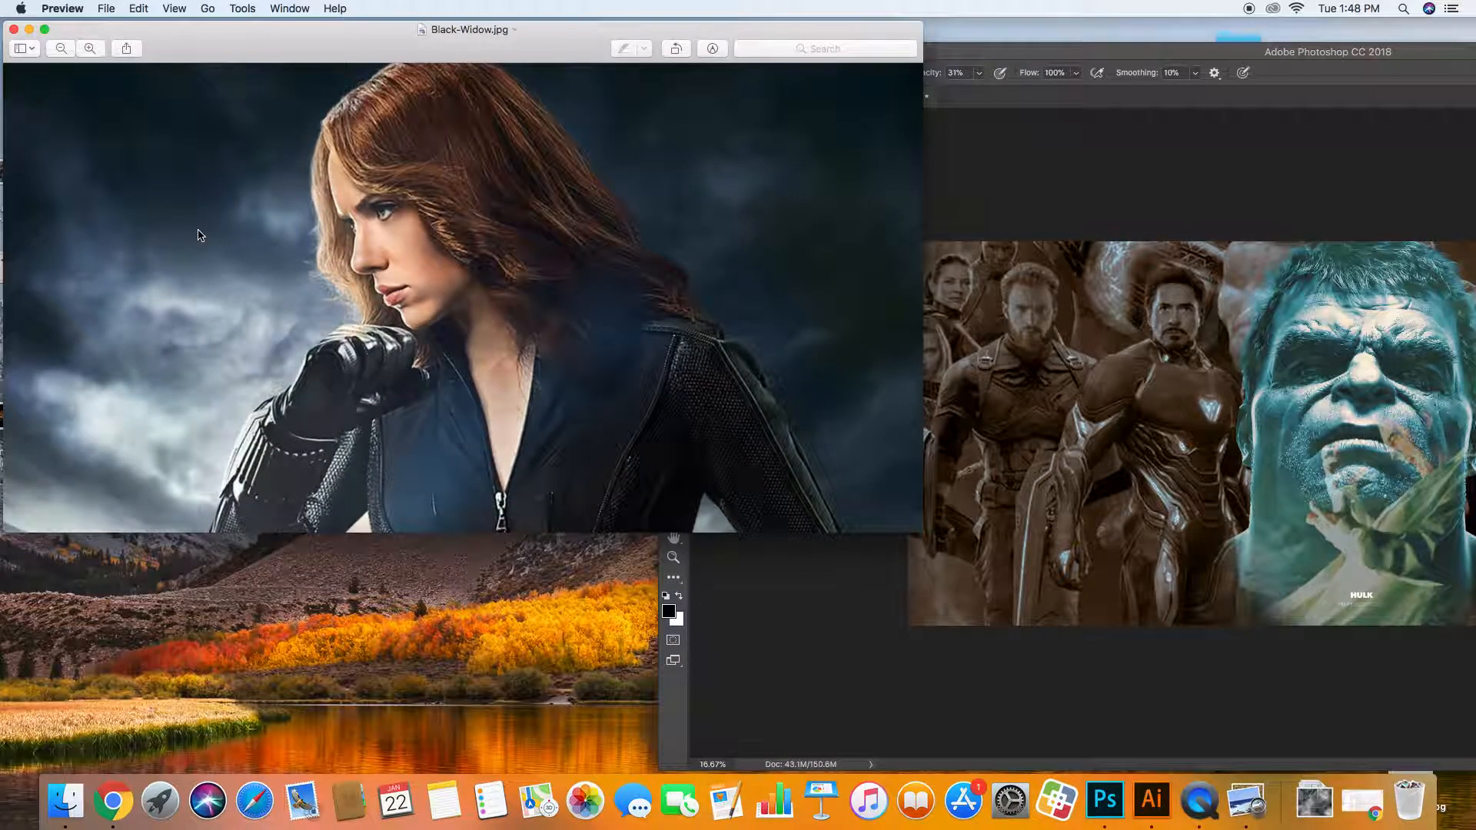
left_click(14, 29)
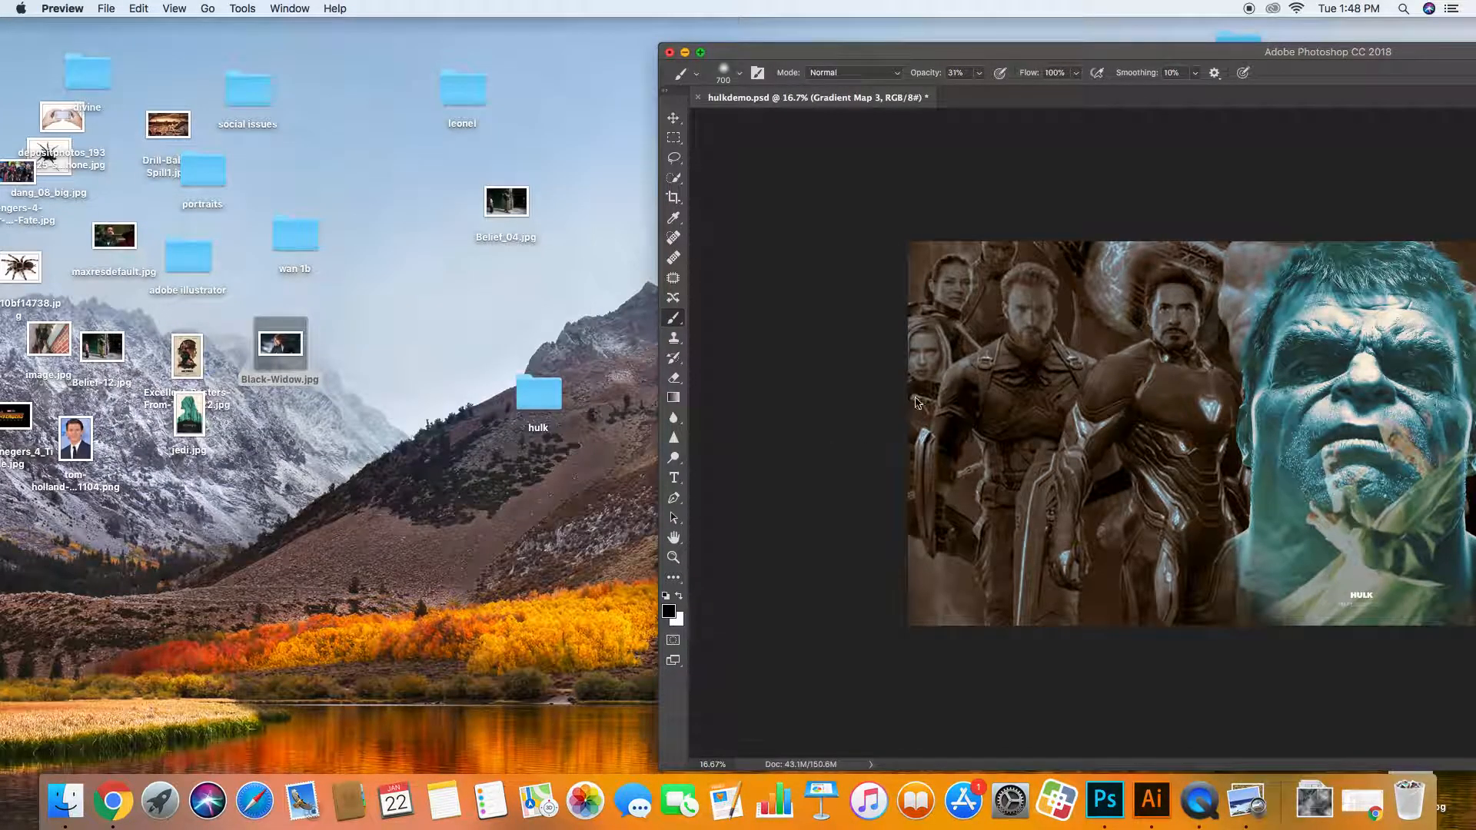
left_click(807, 58)
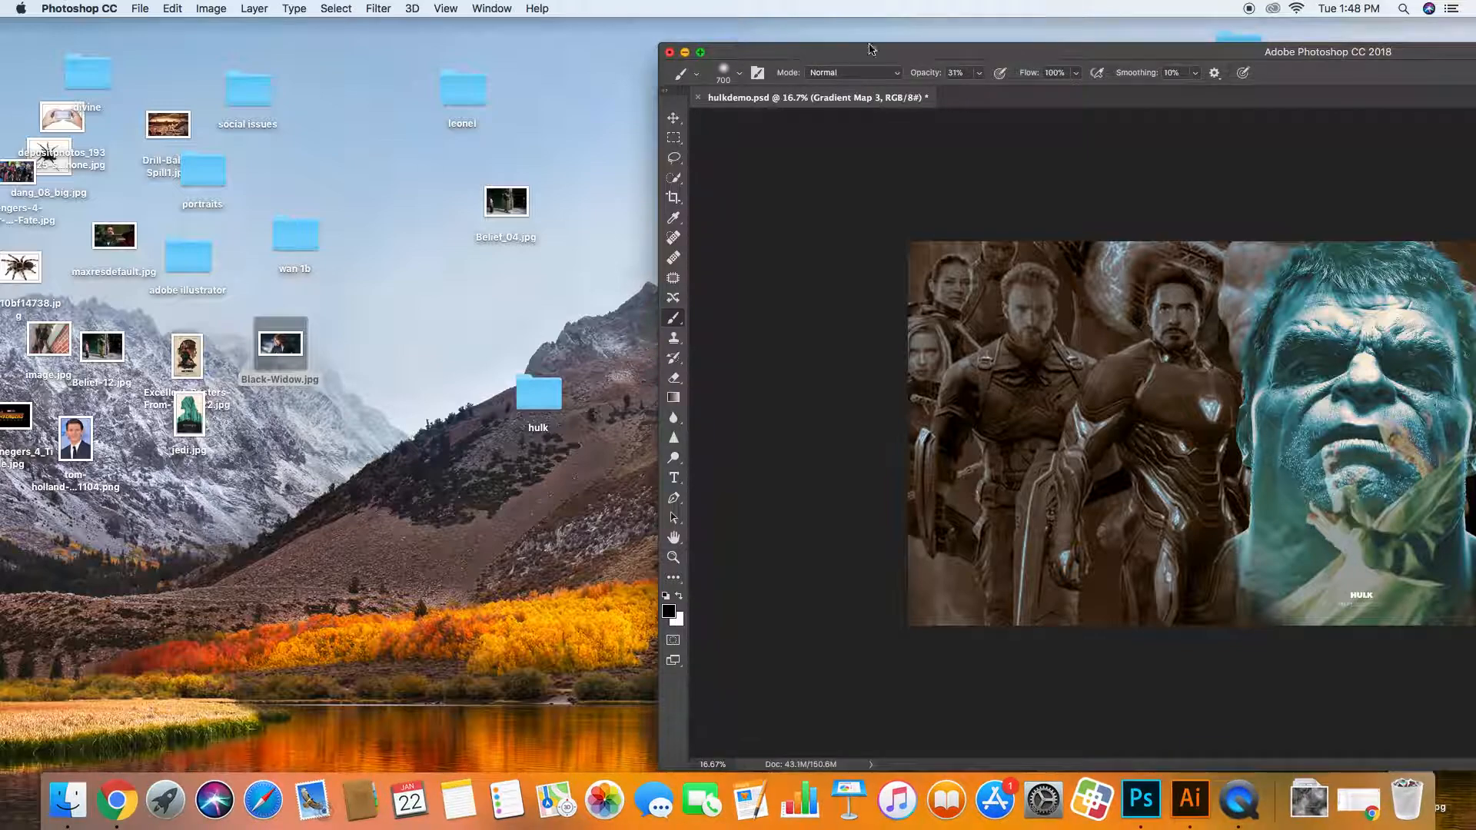
left_click_drag(1272, 52, 689, 52)
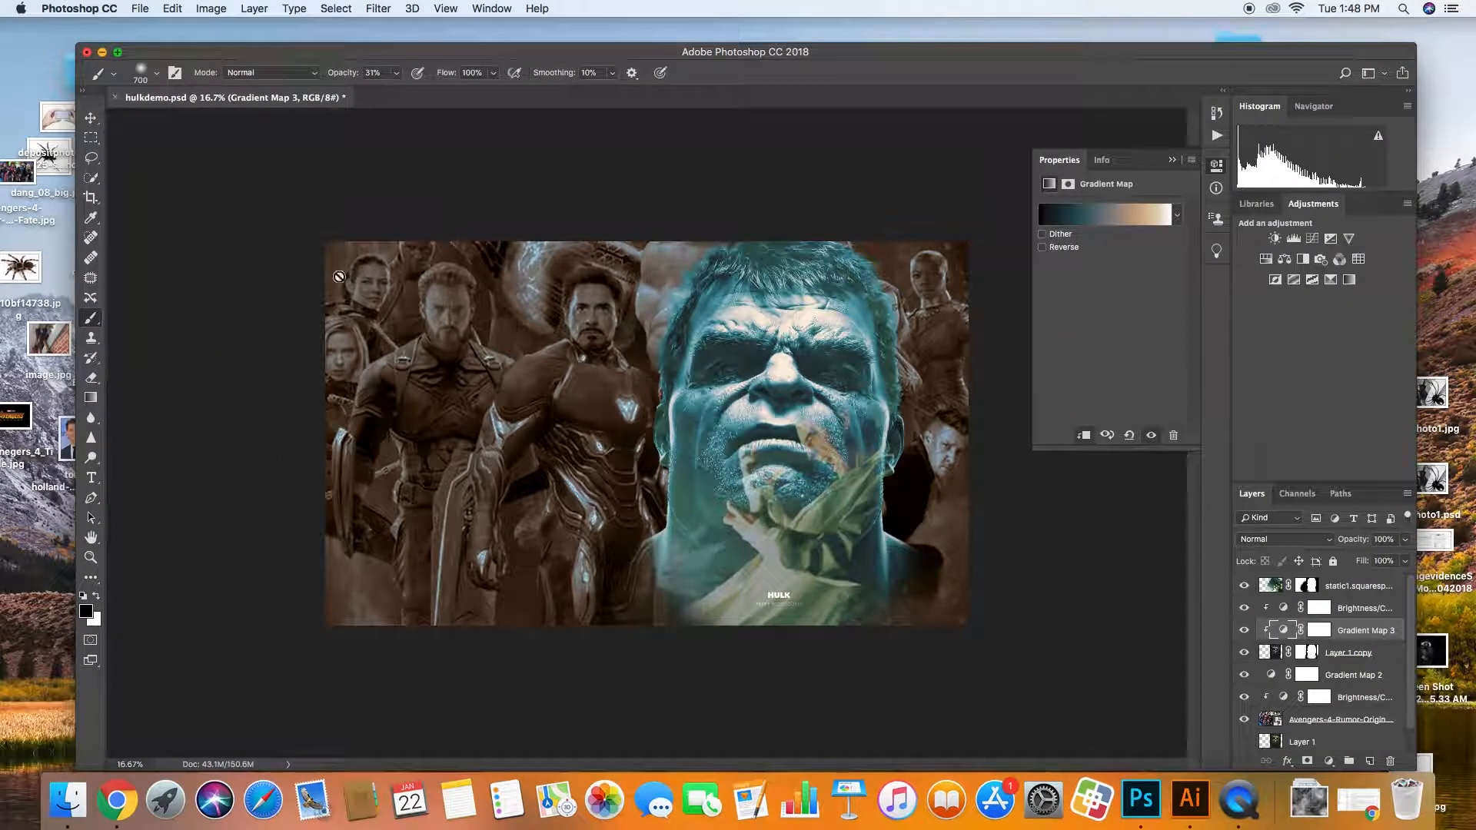
key("c")
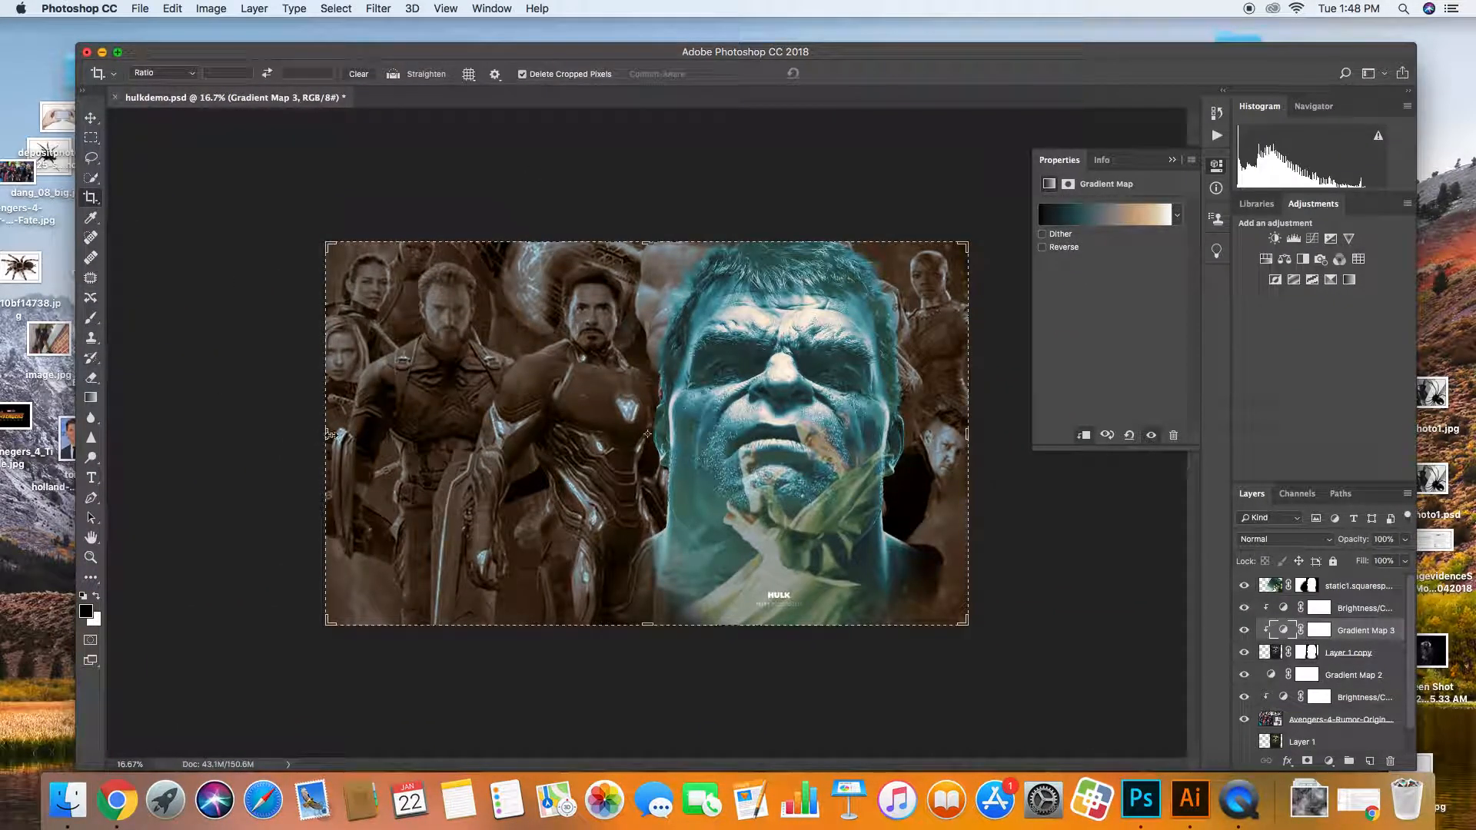
left_click(91, 117)
key("super+t")
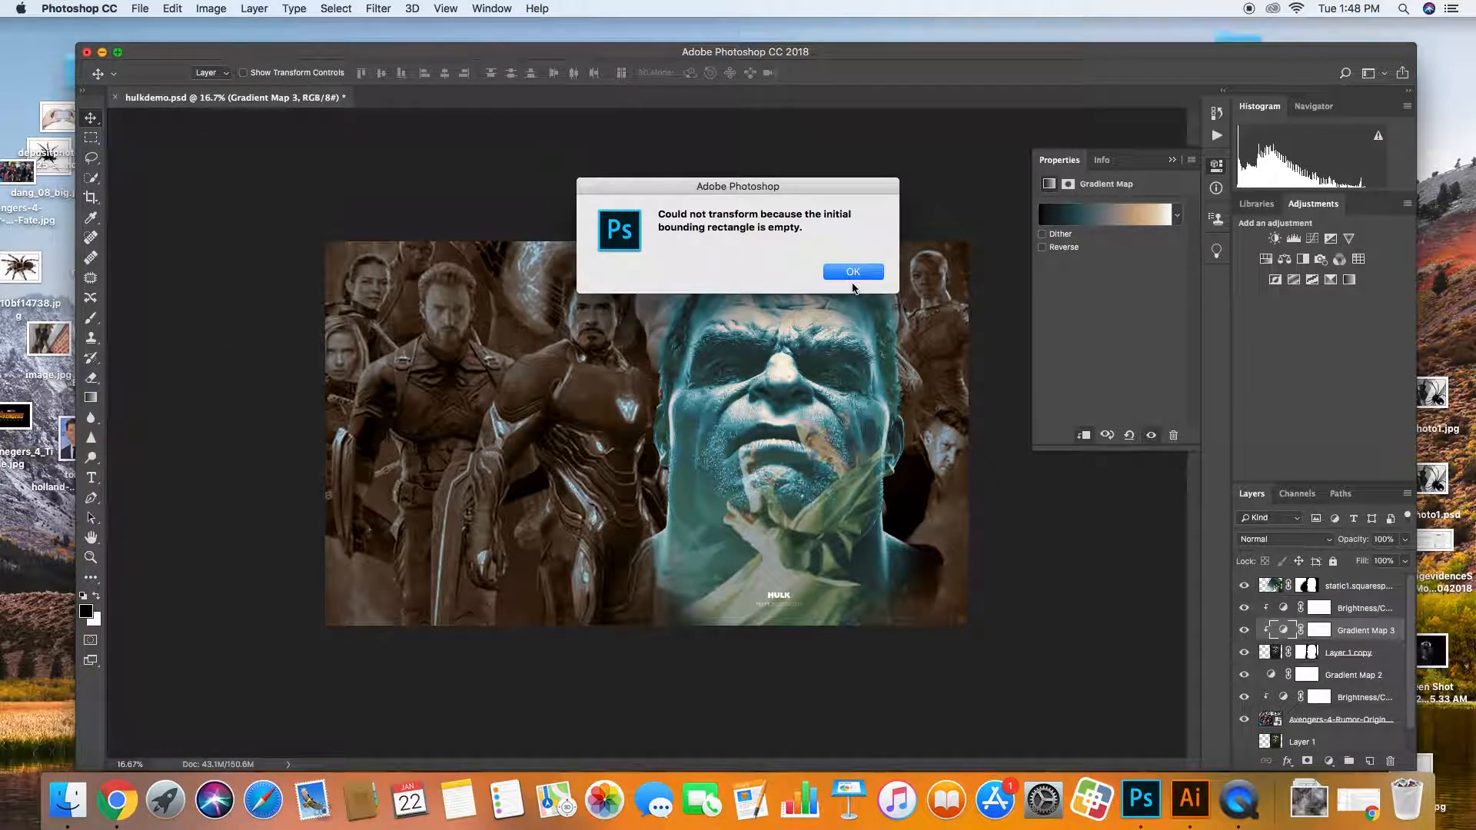
left_click(852, 277)
Enlarge the Avengers background layer to about 84.5 by 44.5 in and reposition it at about X -14 in, Y -1.4 in.
left_click(1269, 718)
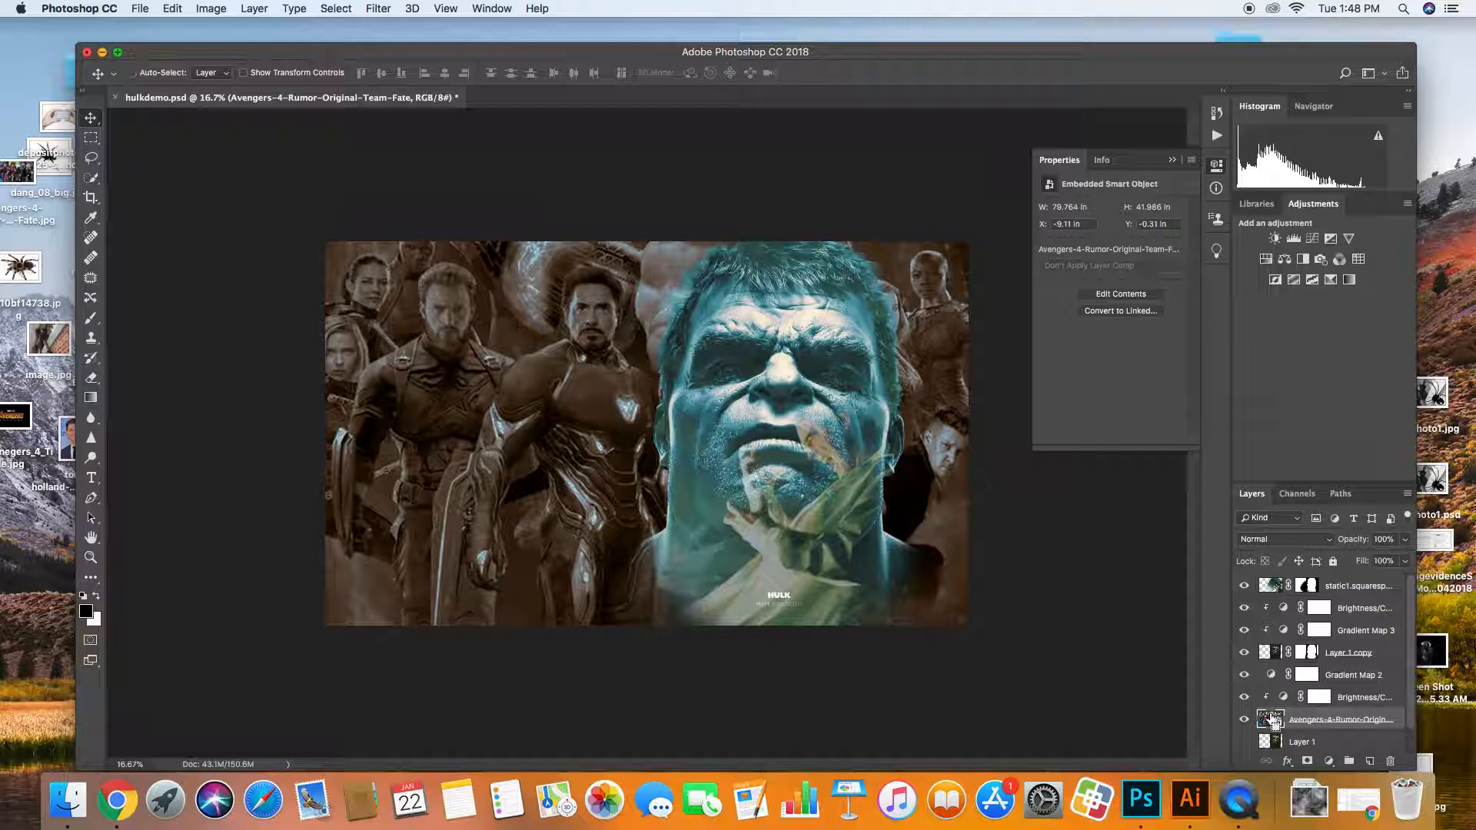
key("super+t")
left_click_drag(243, 240, 204, 221)
left_click_drag(263, 322, 283, 330)
key("Return")
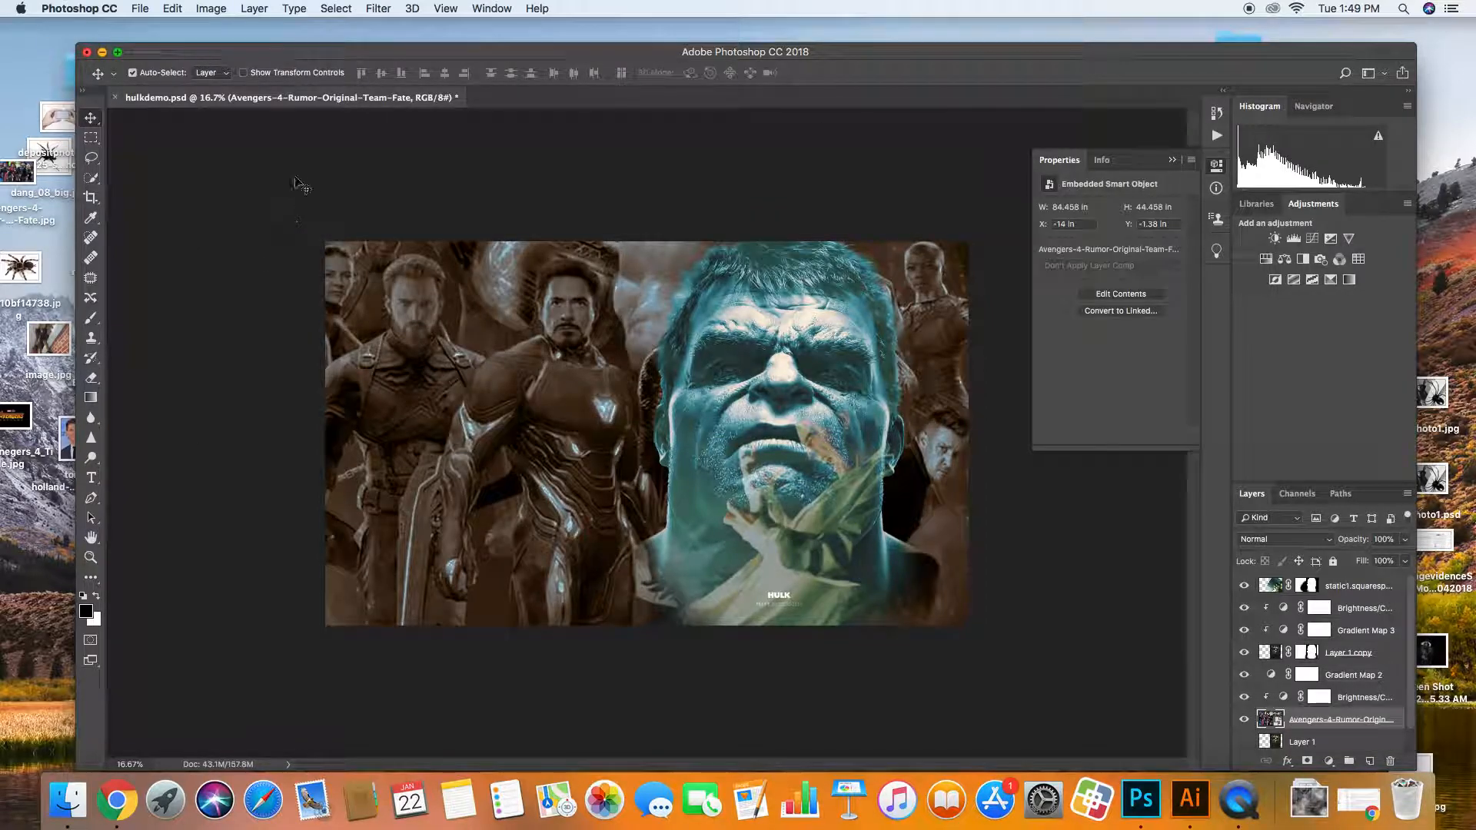
Place Black-Widow.jpg from the desktop into the document directly above the Avengers layer.
left_click_drag(303, 51, 603, 51)
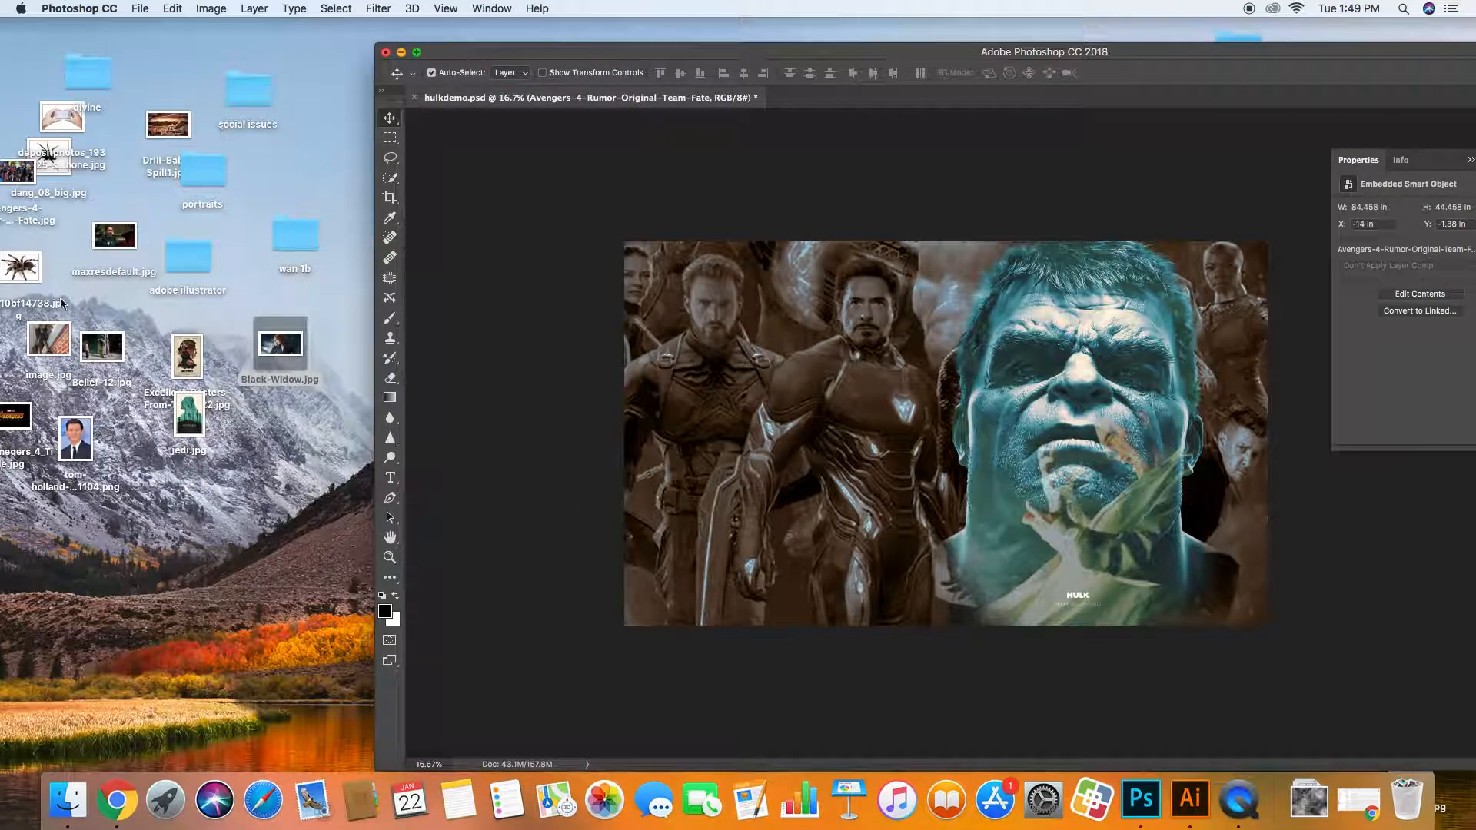
left_click_drag(254, 347, 605, 214)
left_click_drag(646, 52, 184, 27)
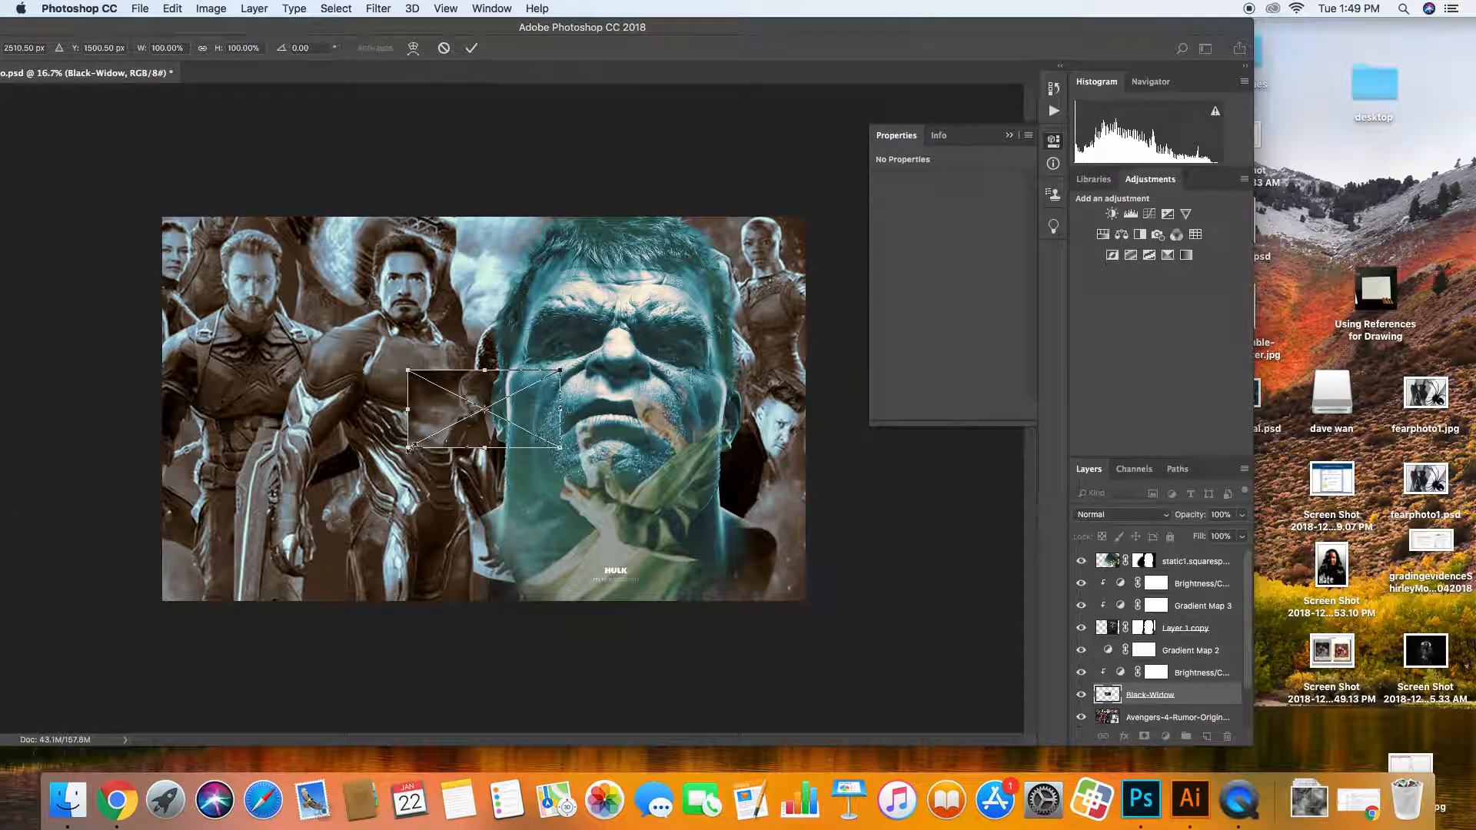
Scale the placed Black-Widow image to about 82.5 by 42.1 in, covering the canvas with its top edge aligned to the canvas top.
left_click_drag(409, 448, 147, 579)
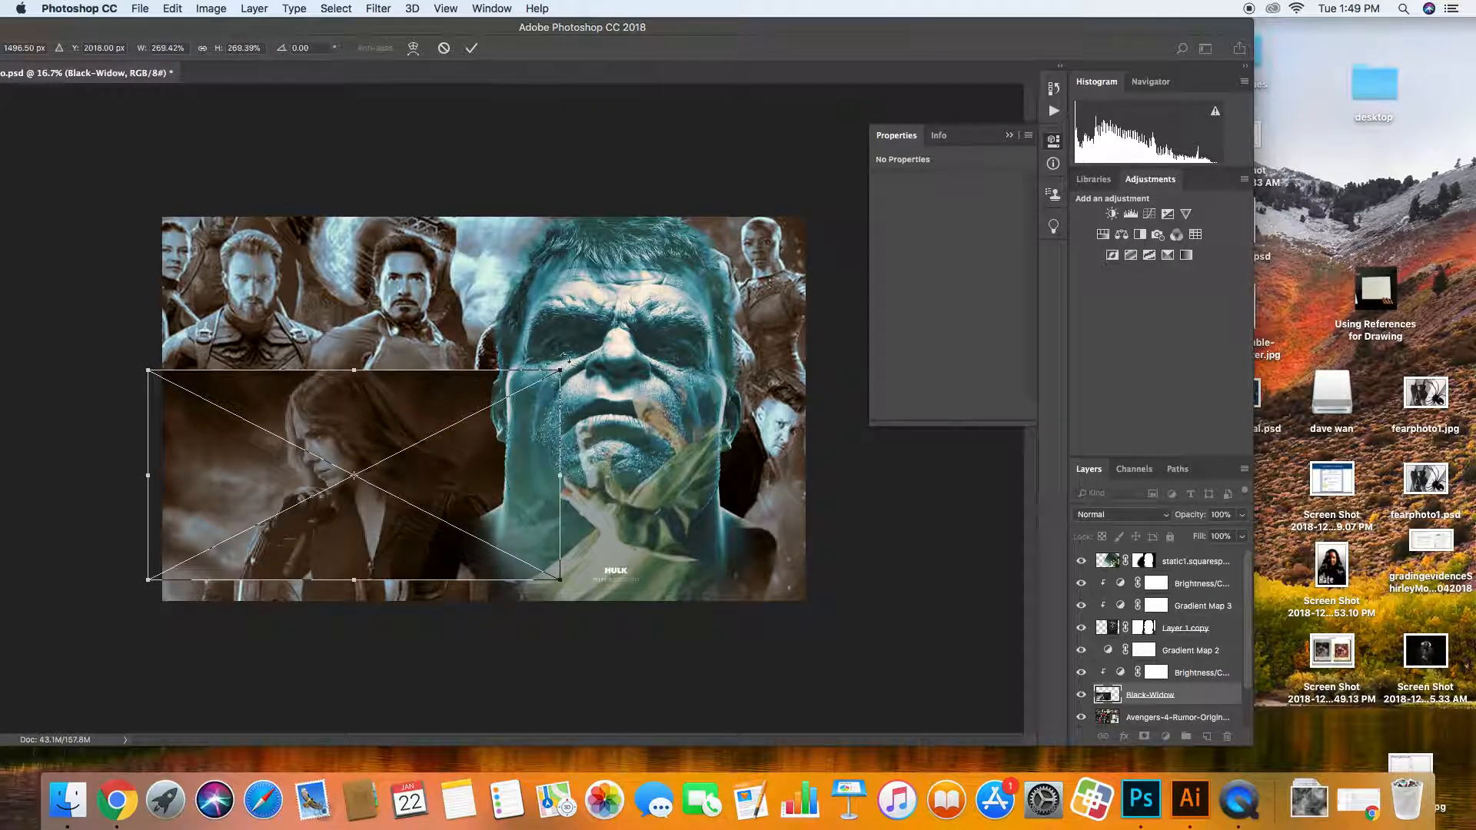
left_click_drag(559, 373, 839, 228)
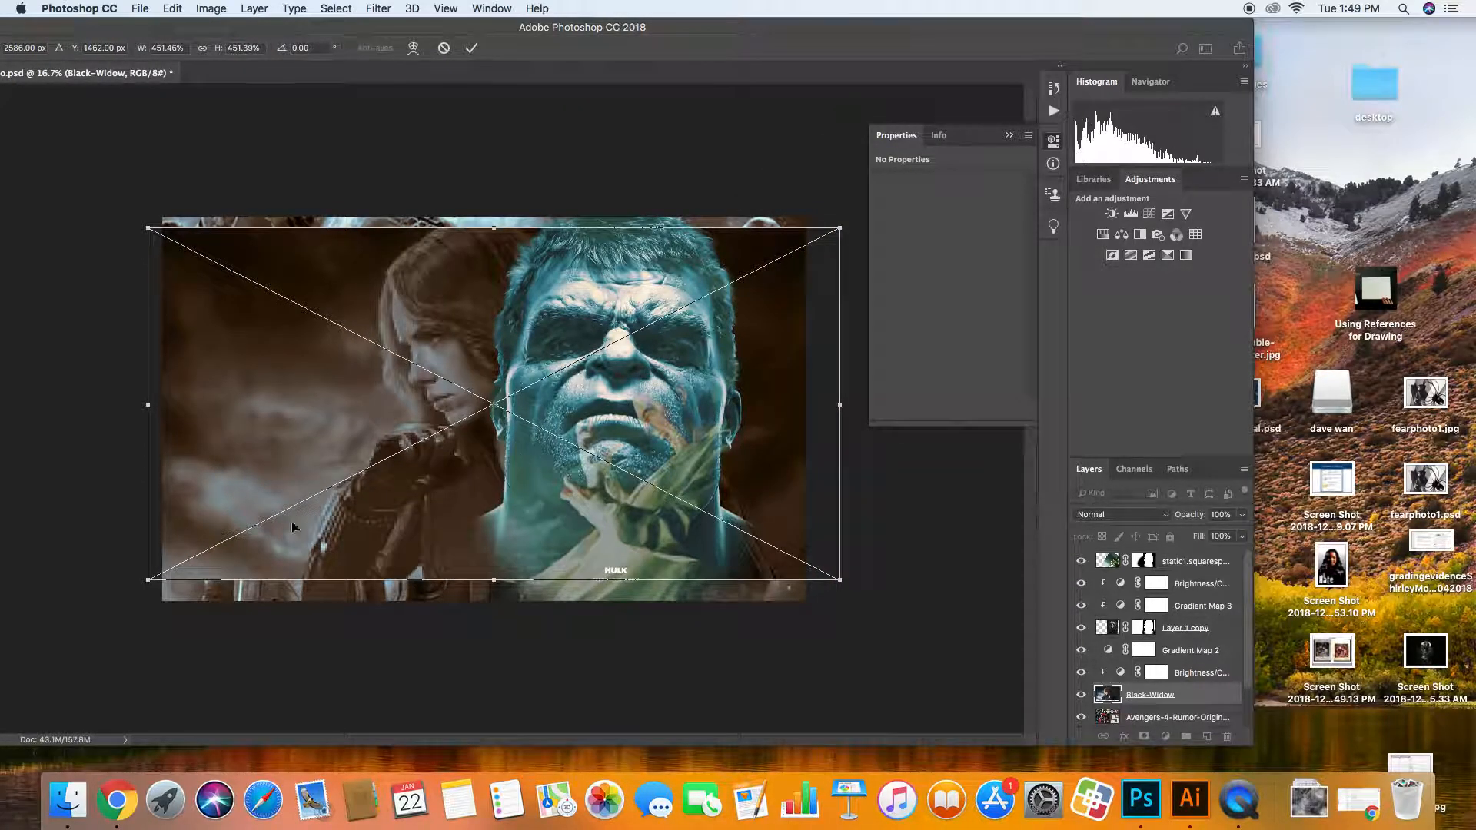
left_click_drag(146, 578, 99, 620)
left_click_drag(181, 511, 165, 494)
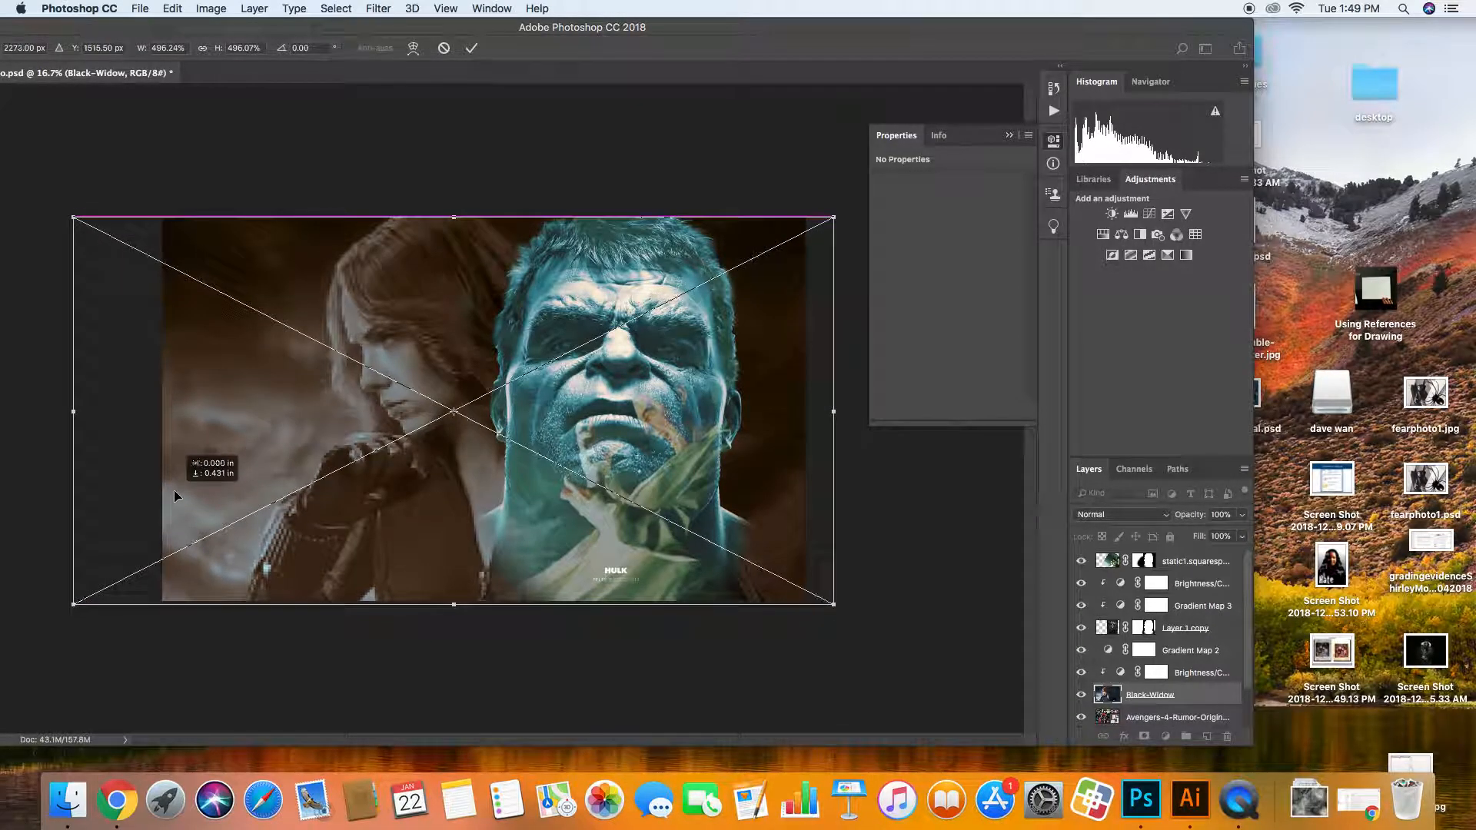
key("Return")
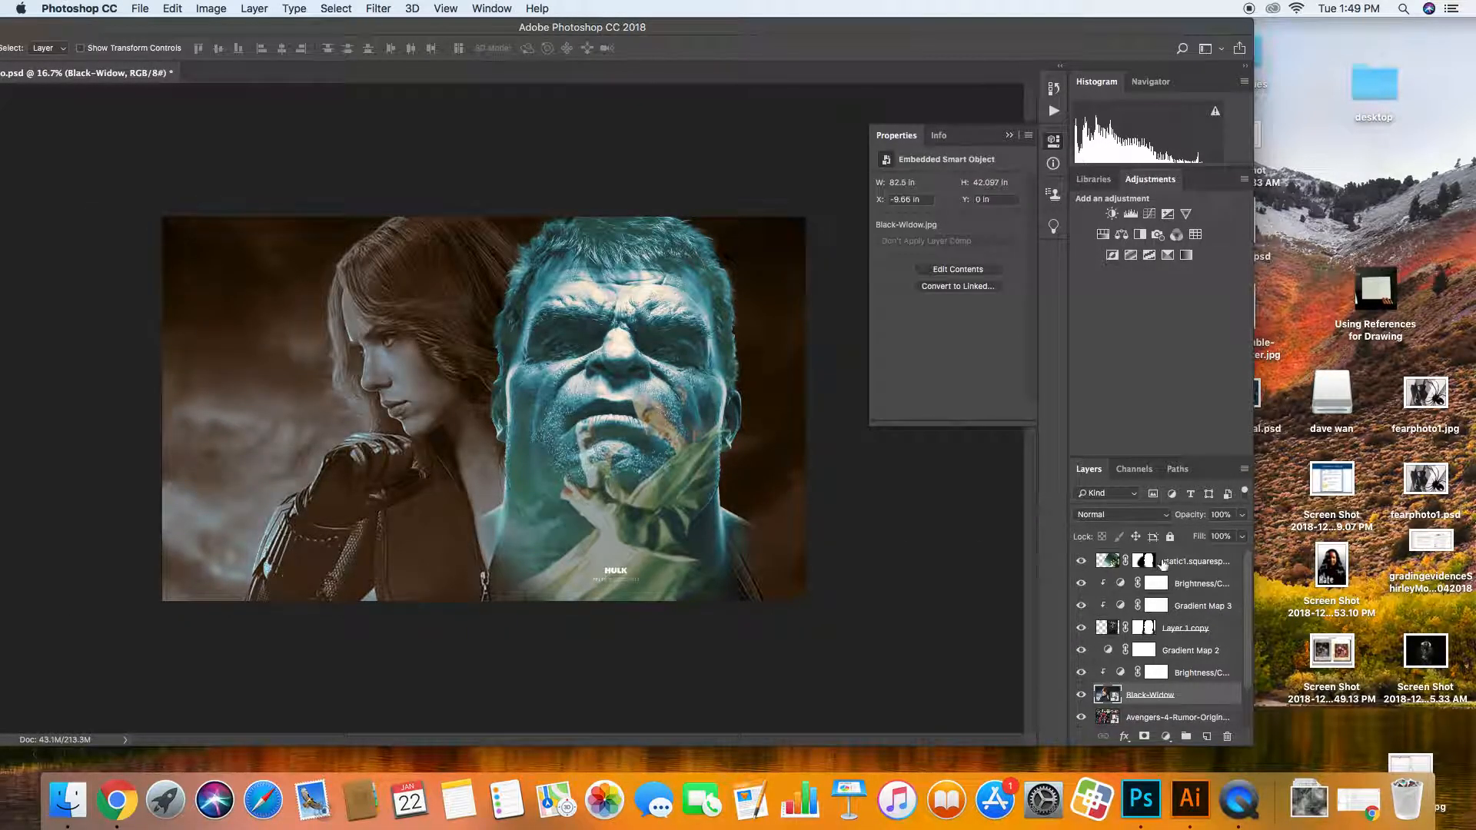
Move the Black-Widow layer to the top of the layer stack, try Multiply, and set its blend mode to Lighten.
left_click_drag(1110, 697, 1118, 558)
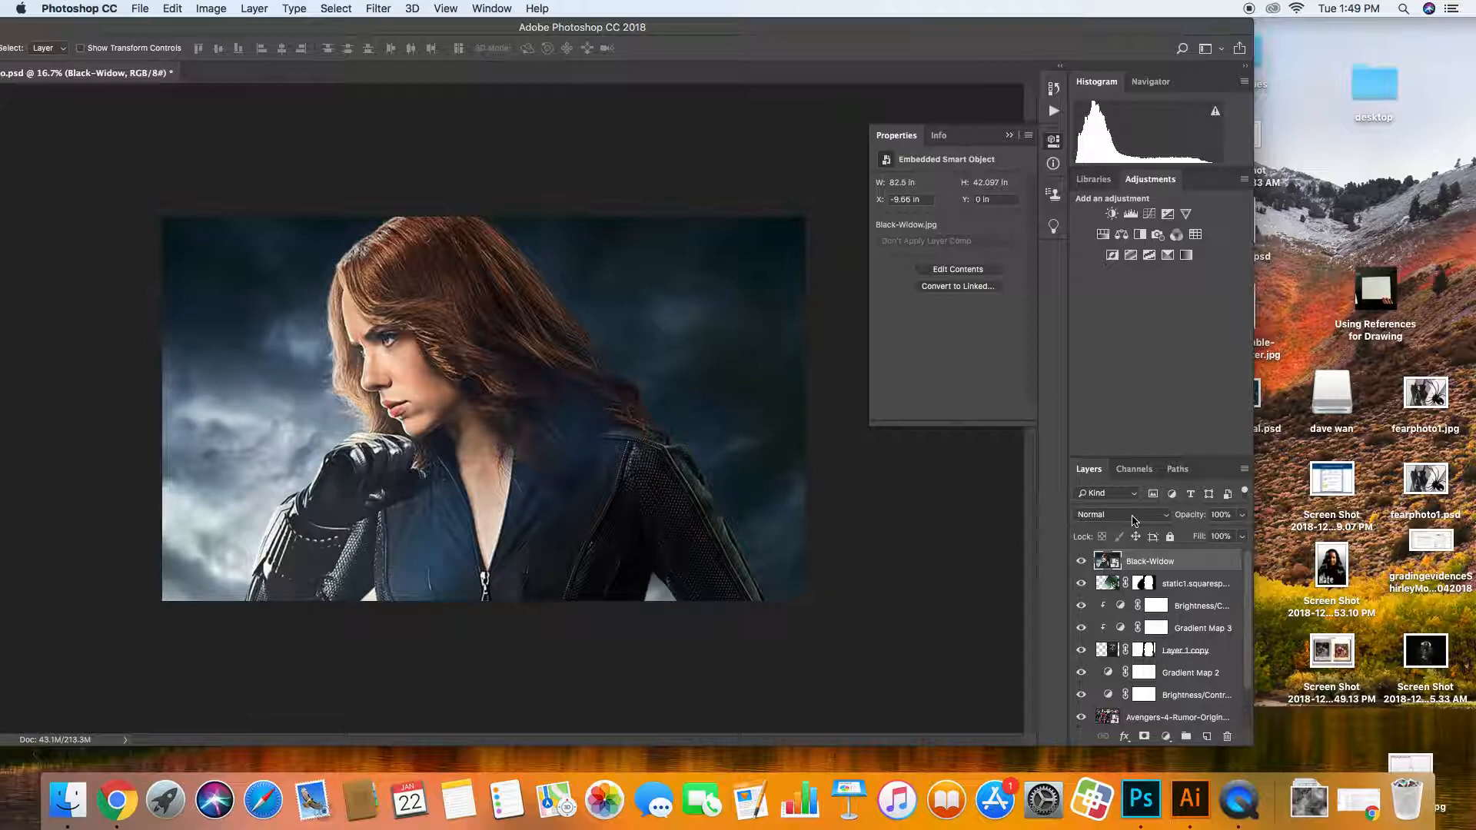
left_click(1146, 522)
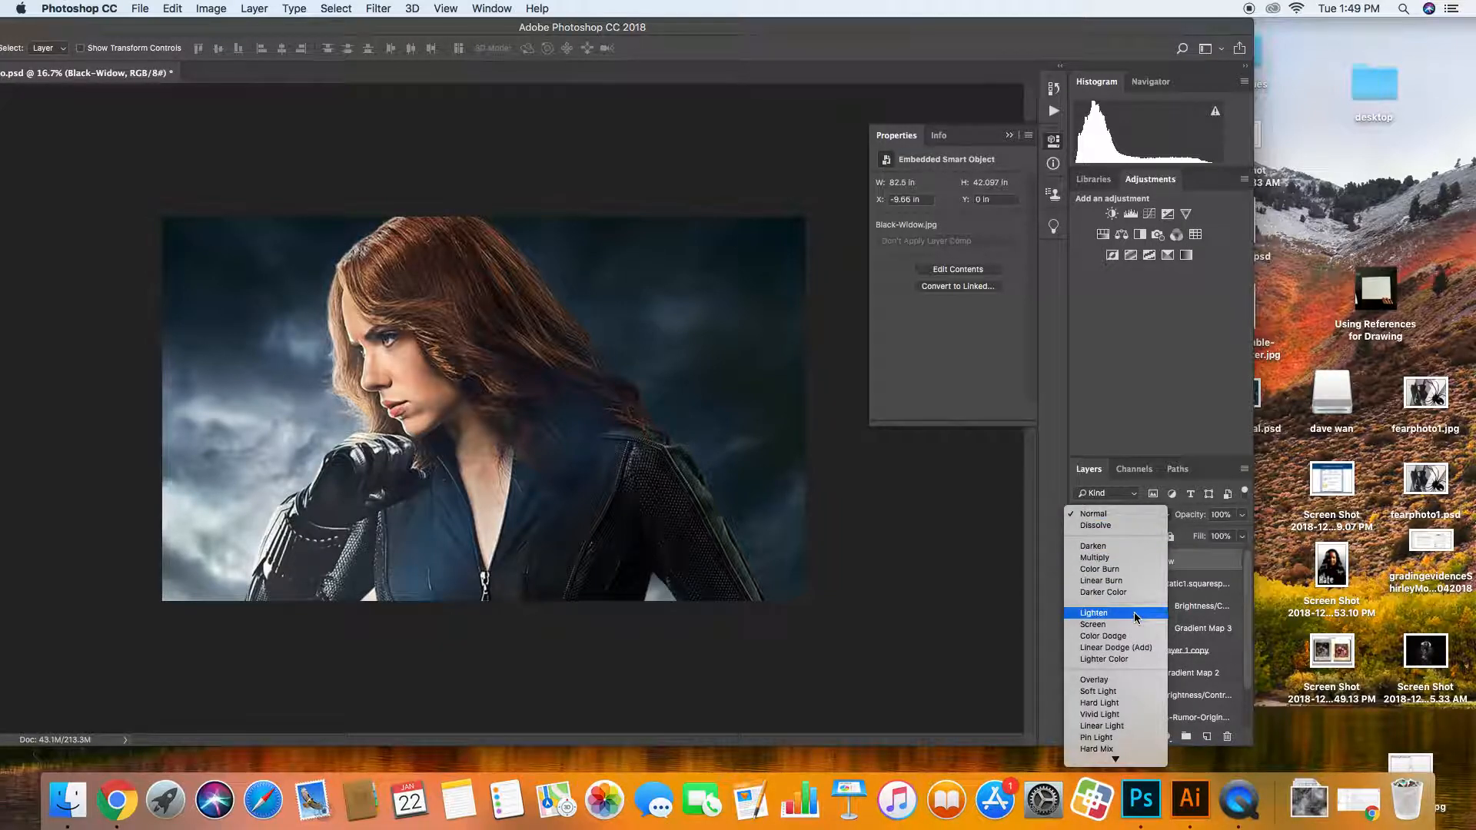
left_click(1120, 557)
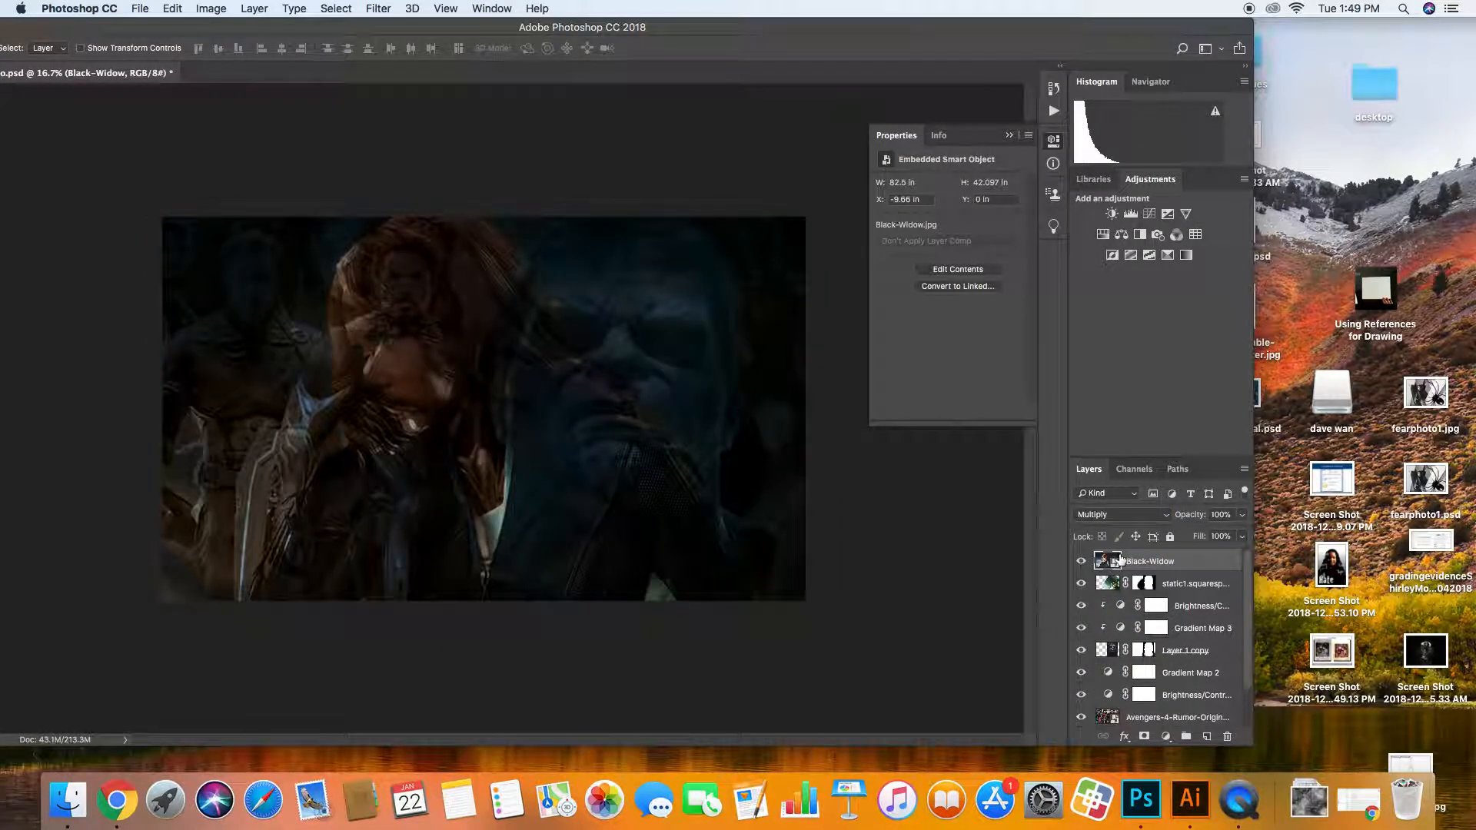
left_click(1134, 523)
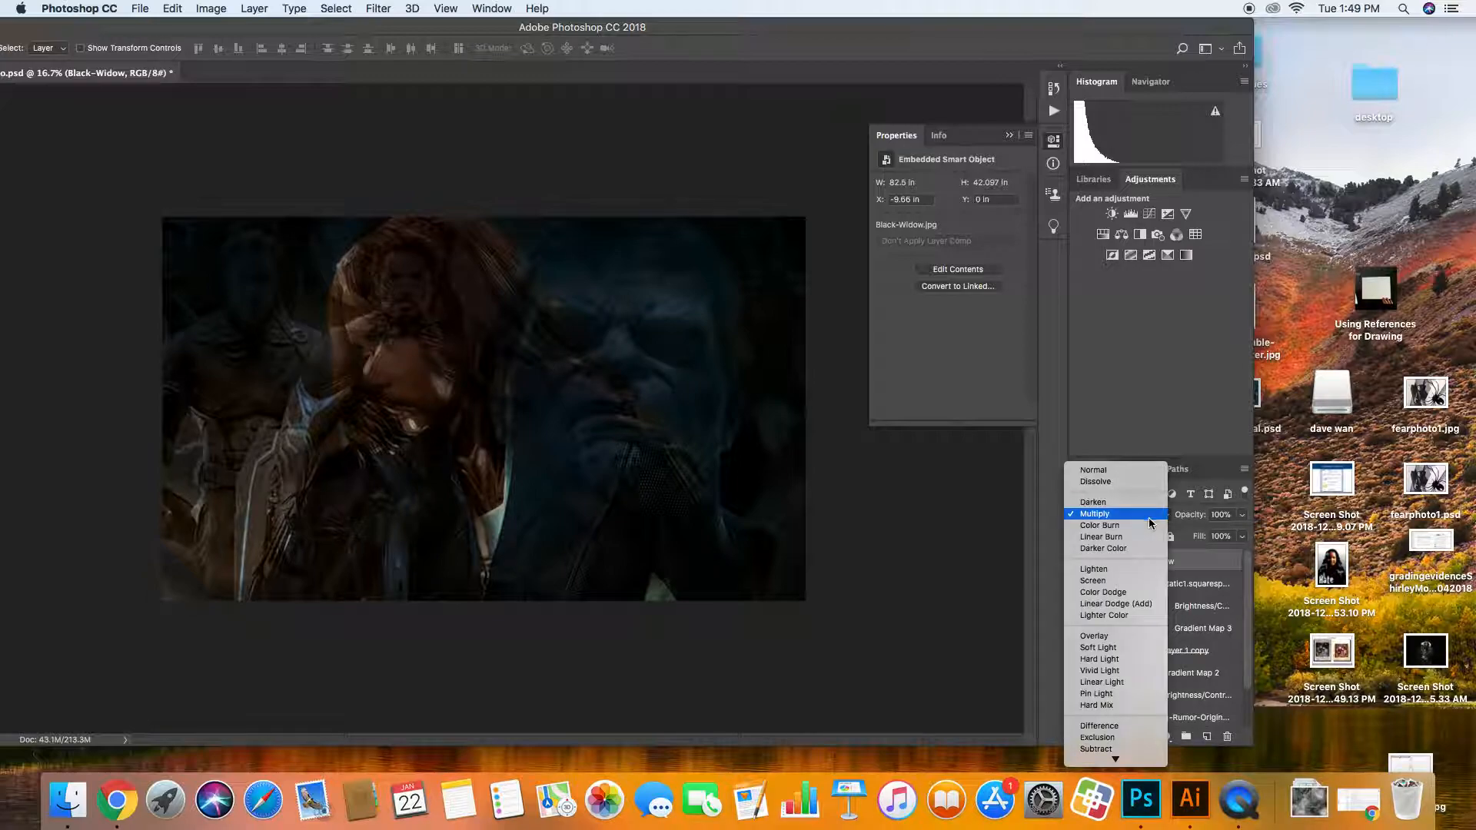
left_click(1137, 578)
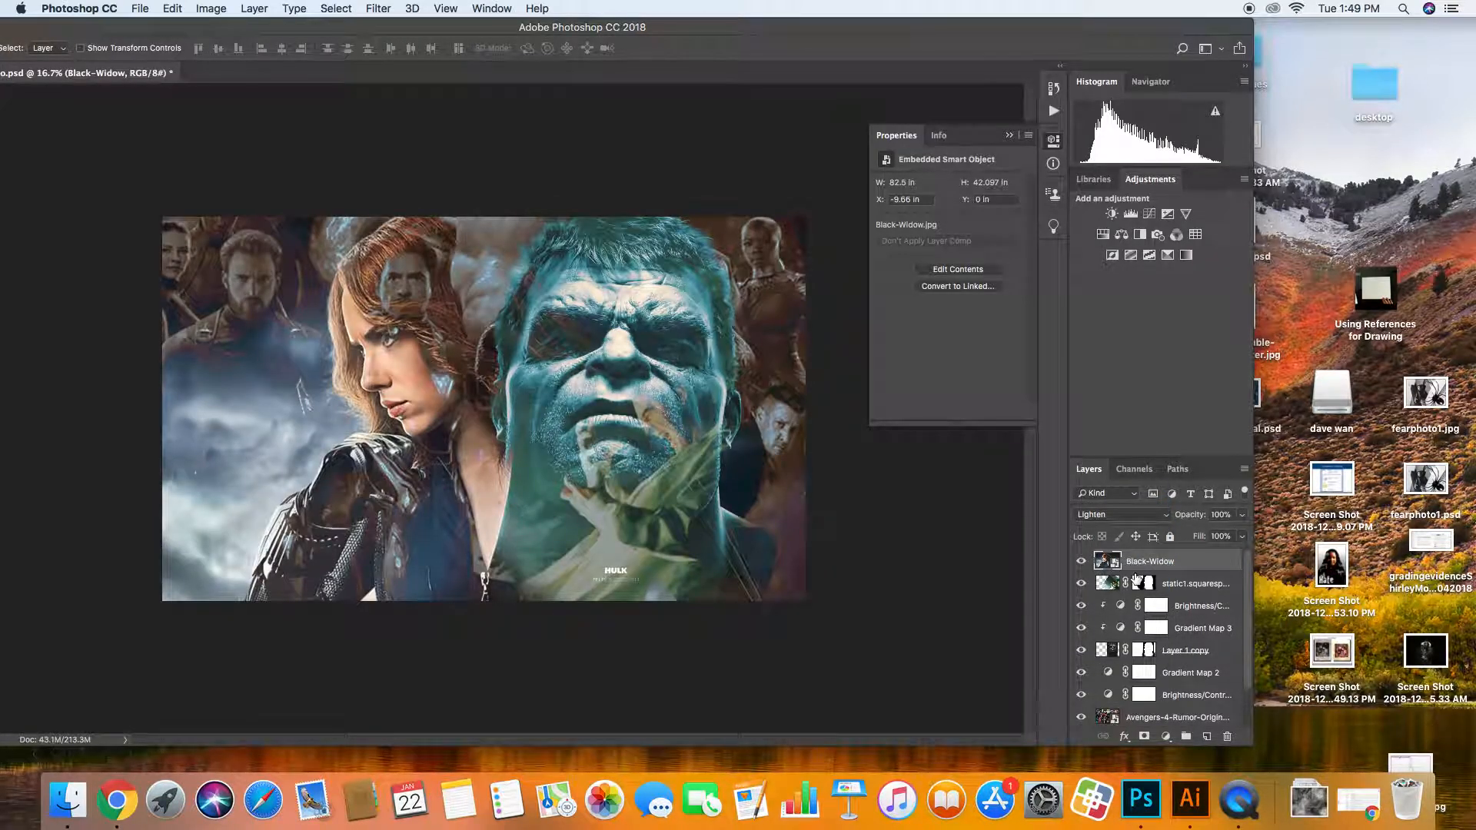
key("ctrl+t")
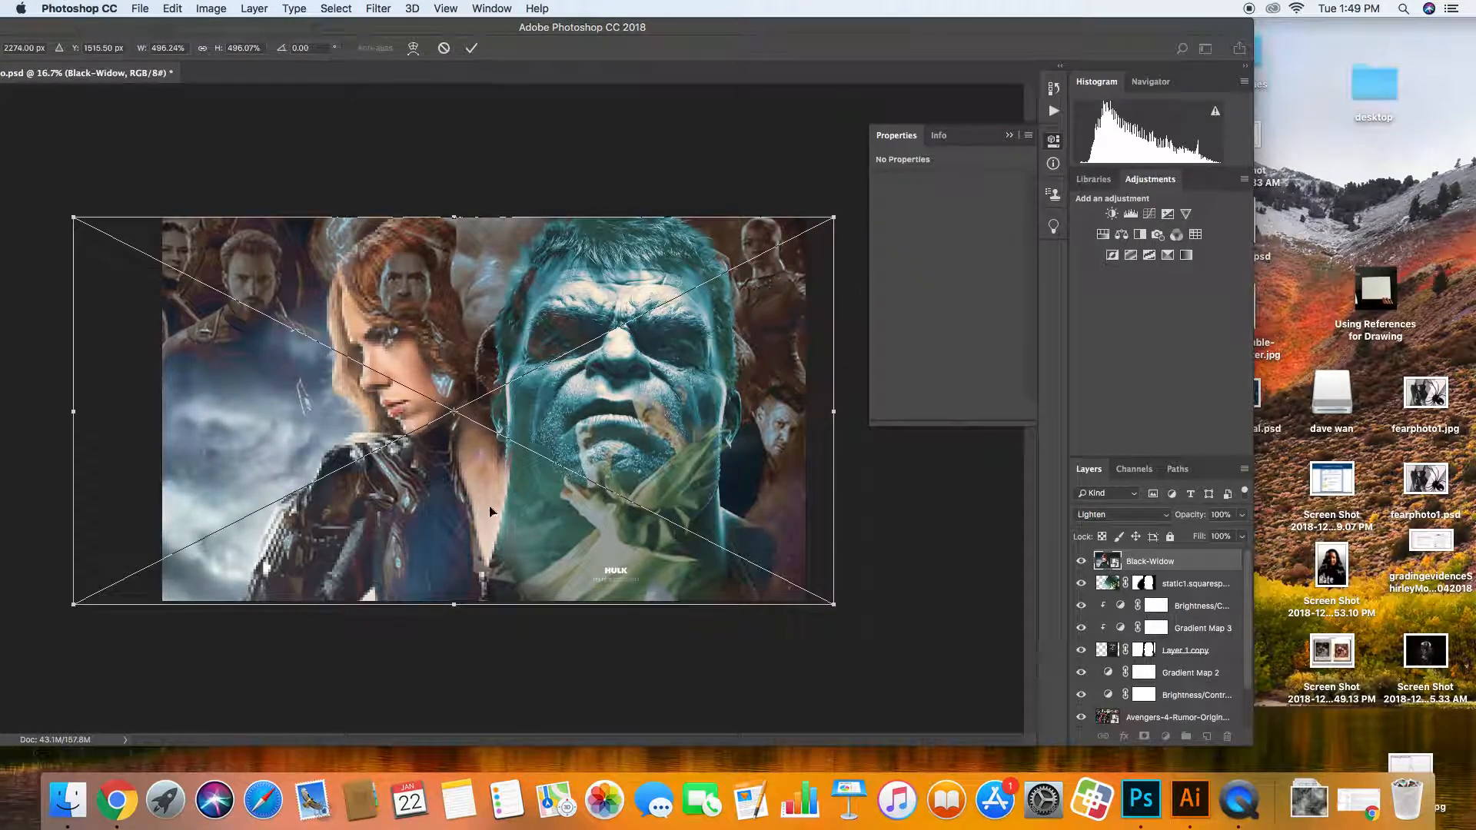
key("super+minus")
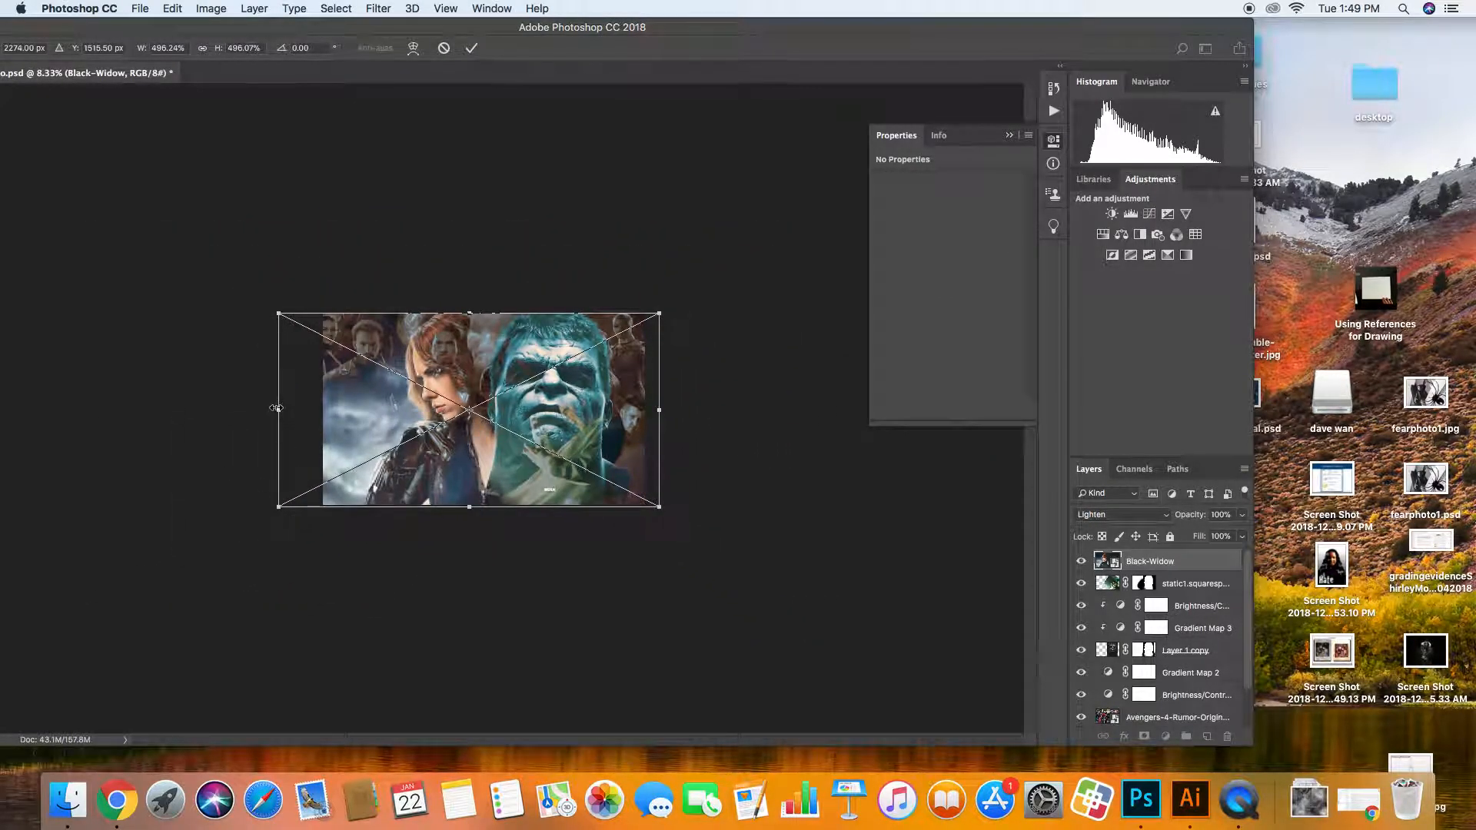
key("Return")
key("super+equal")
key("super+equal")
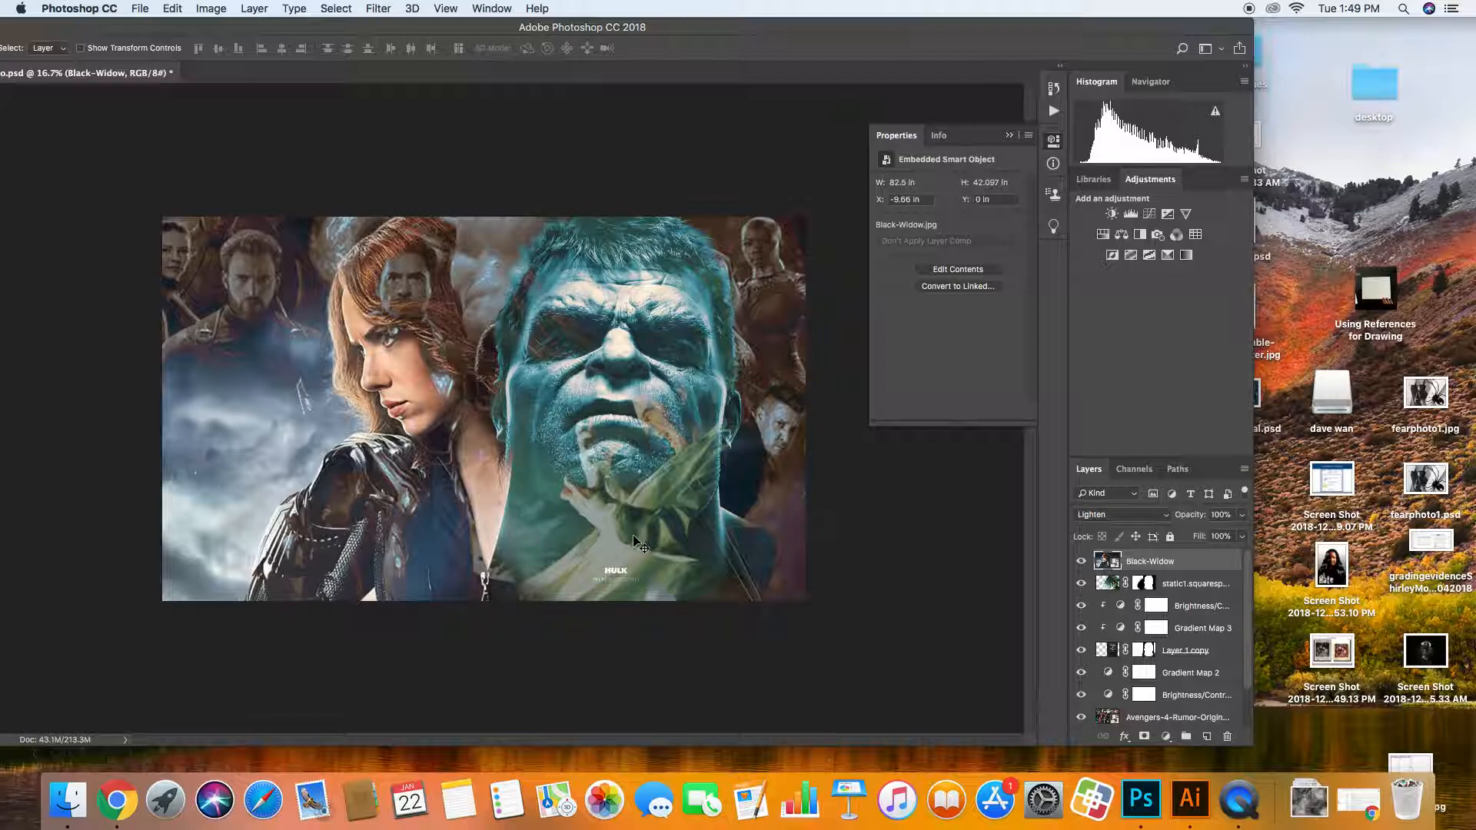
Shift the Black-Widow image horizontally away from Hulk's face, to about X -15.5 in.
key("super+t")
left_click_drag(308, 429, 243, 427)
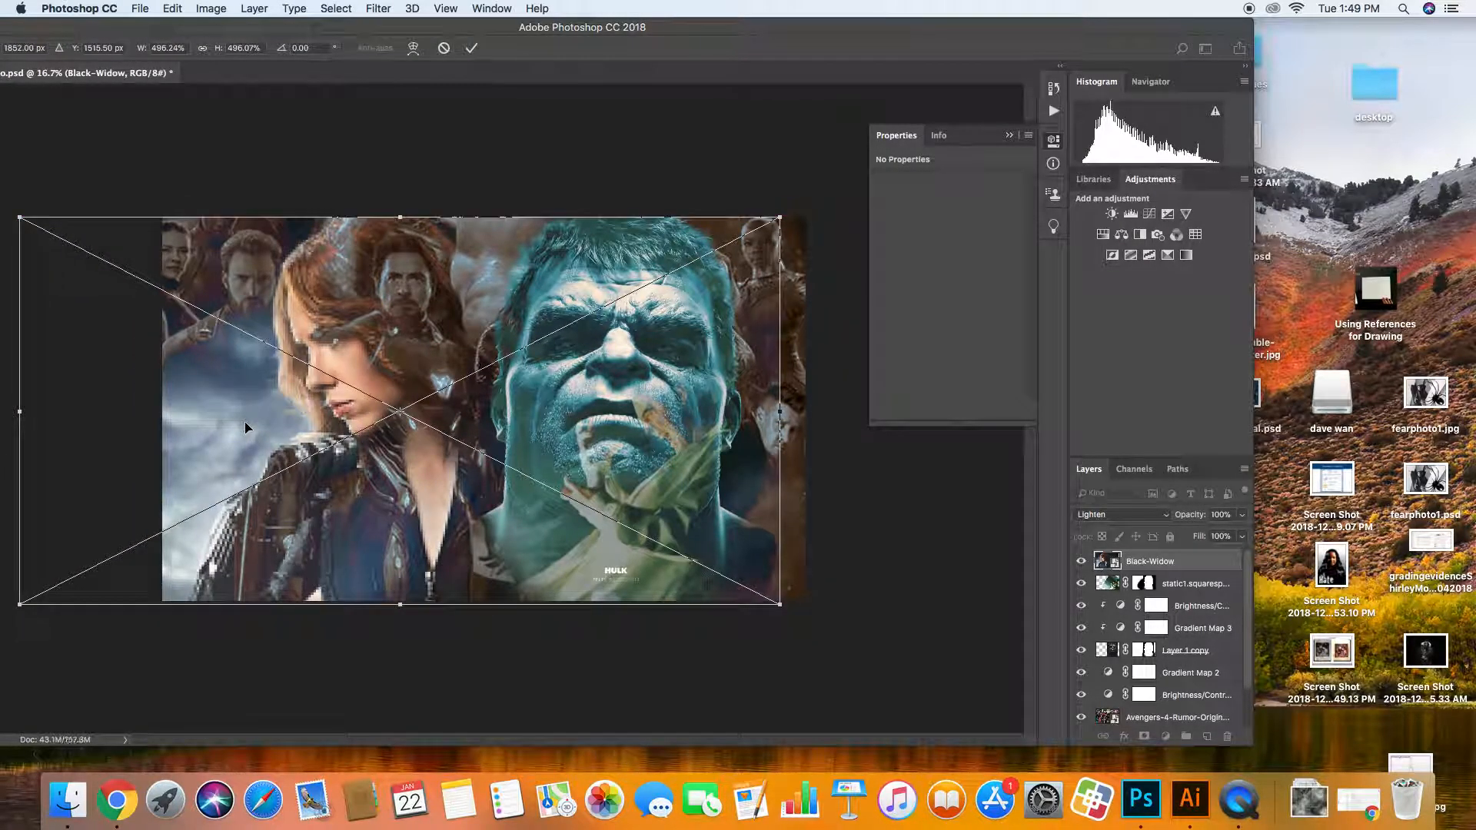
key("Return")
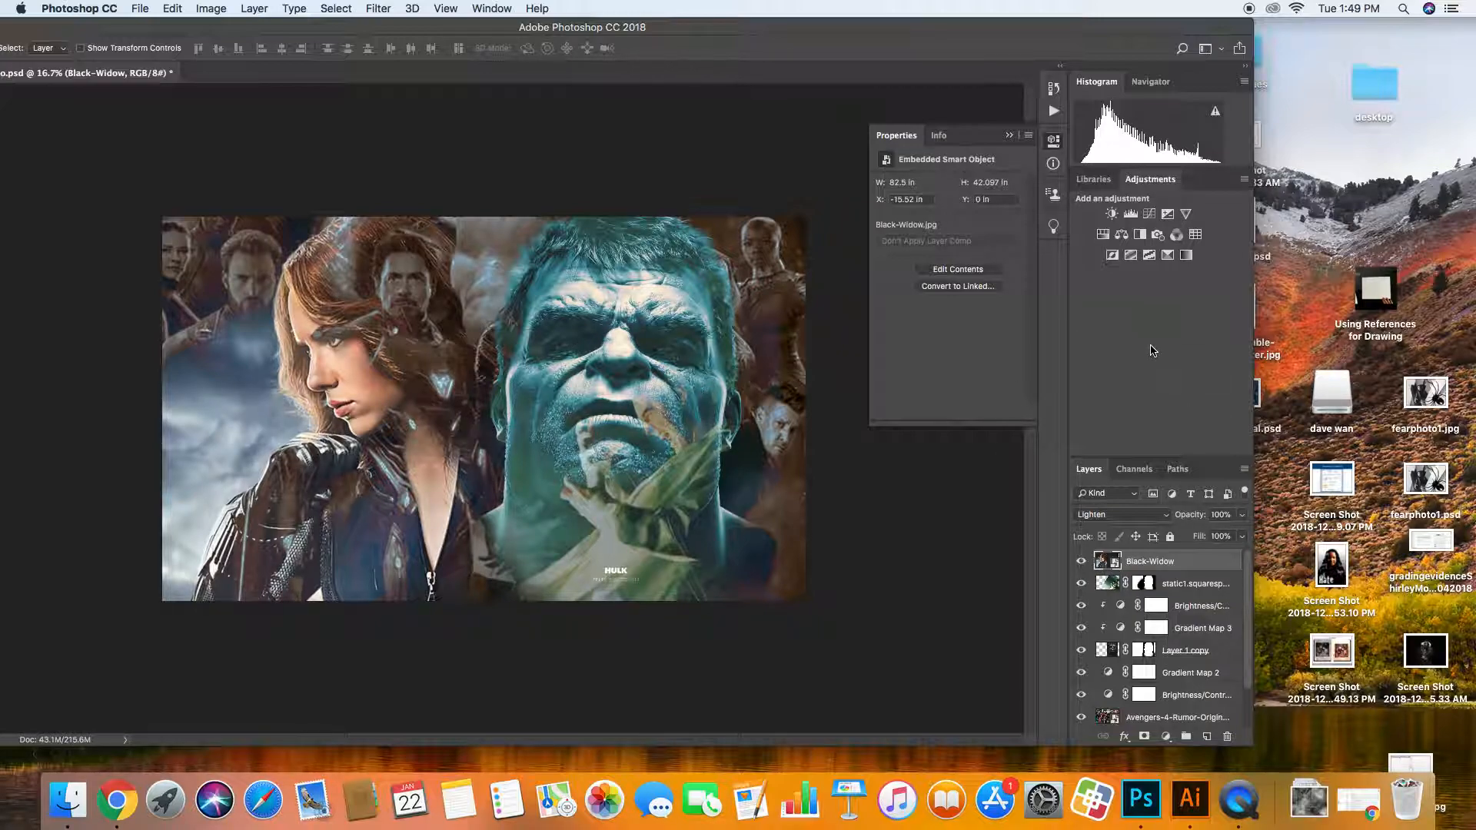
Switch to the Brush tool and add a reveal-all layer mask to the Black-Widow layer.
left_click_drag(621, 32, 773, 32)
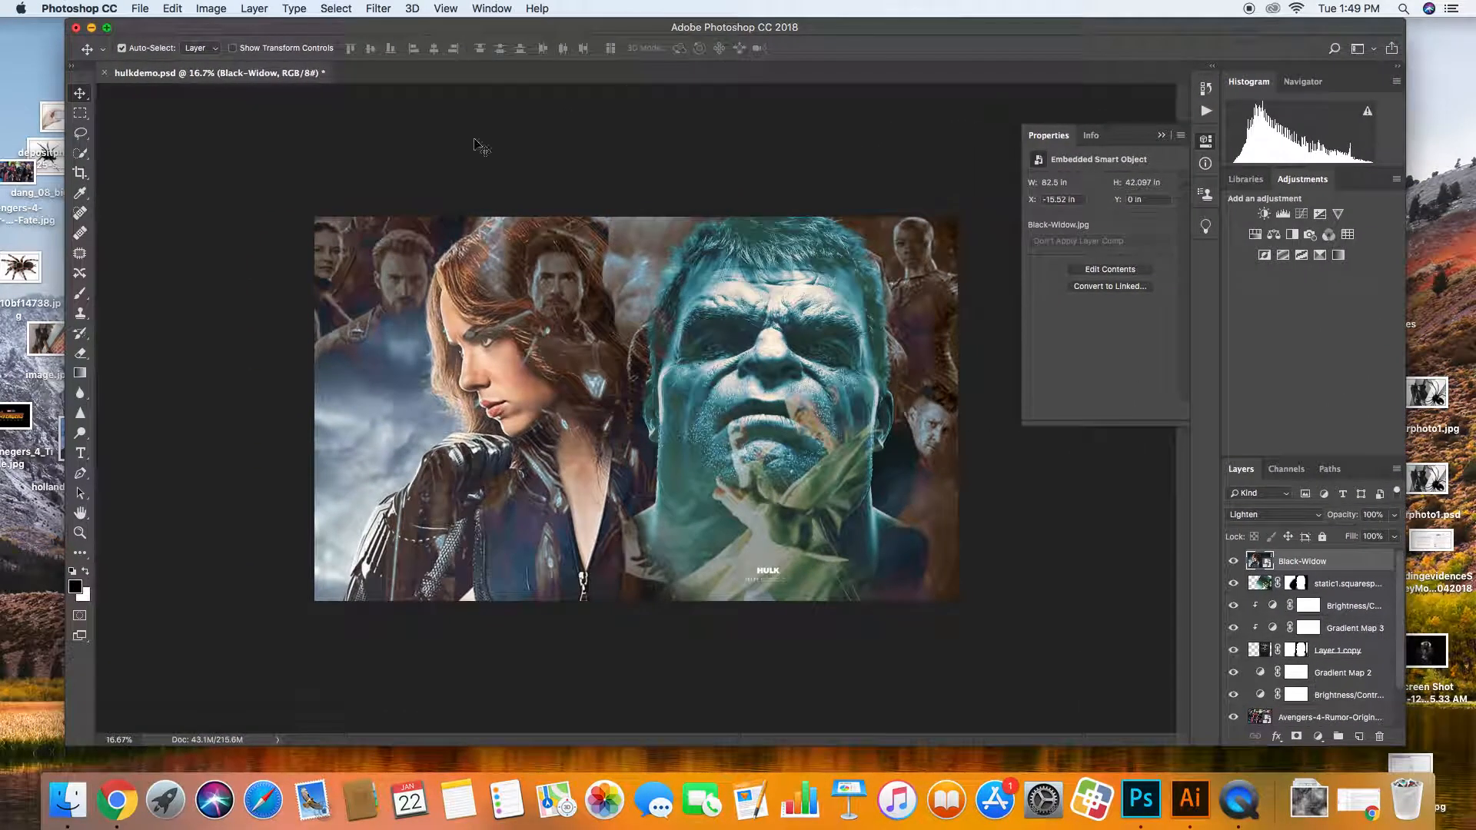
left_click(80, 293)
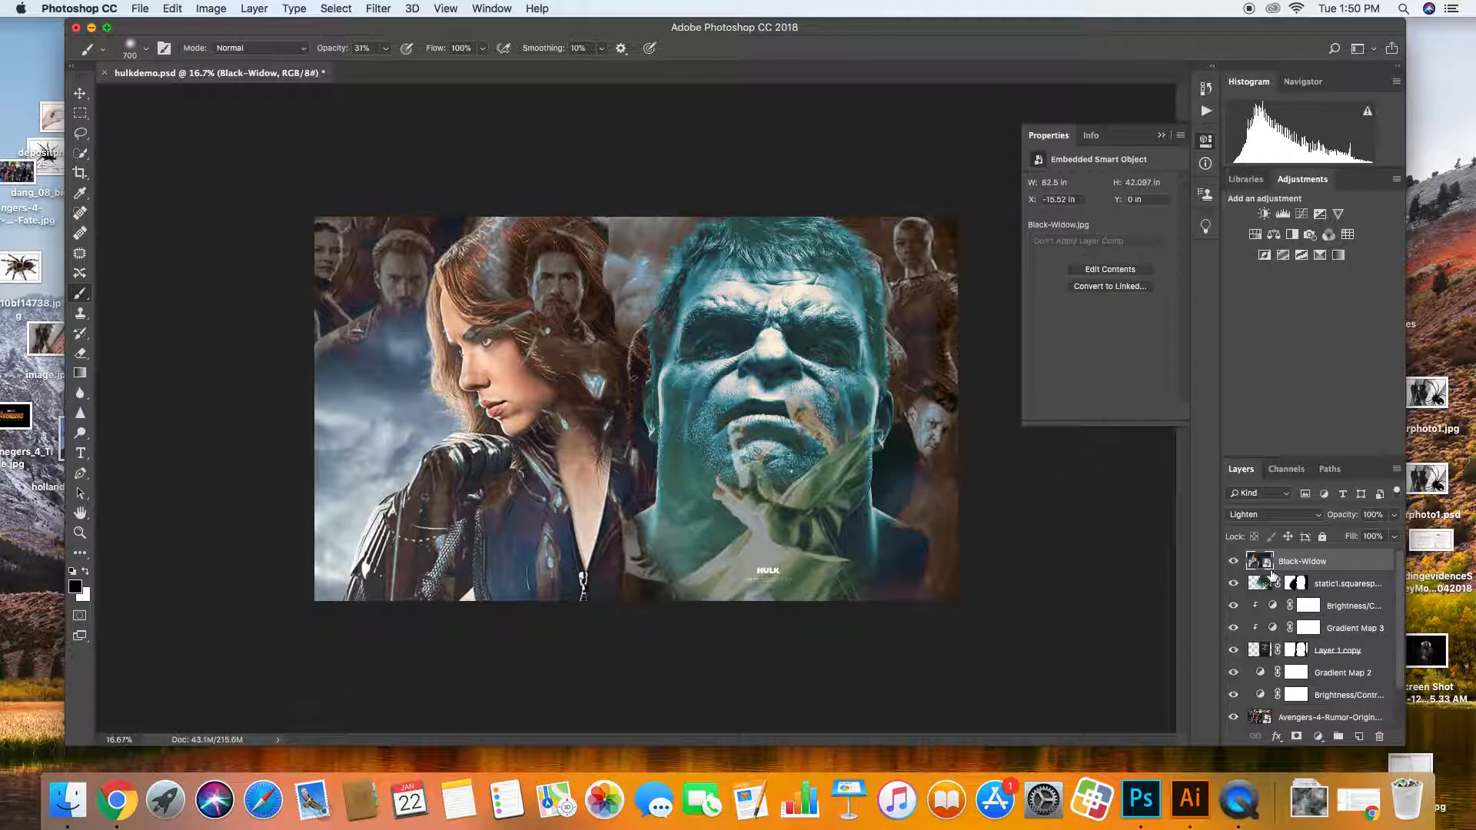
left_click(256, 9)
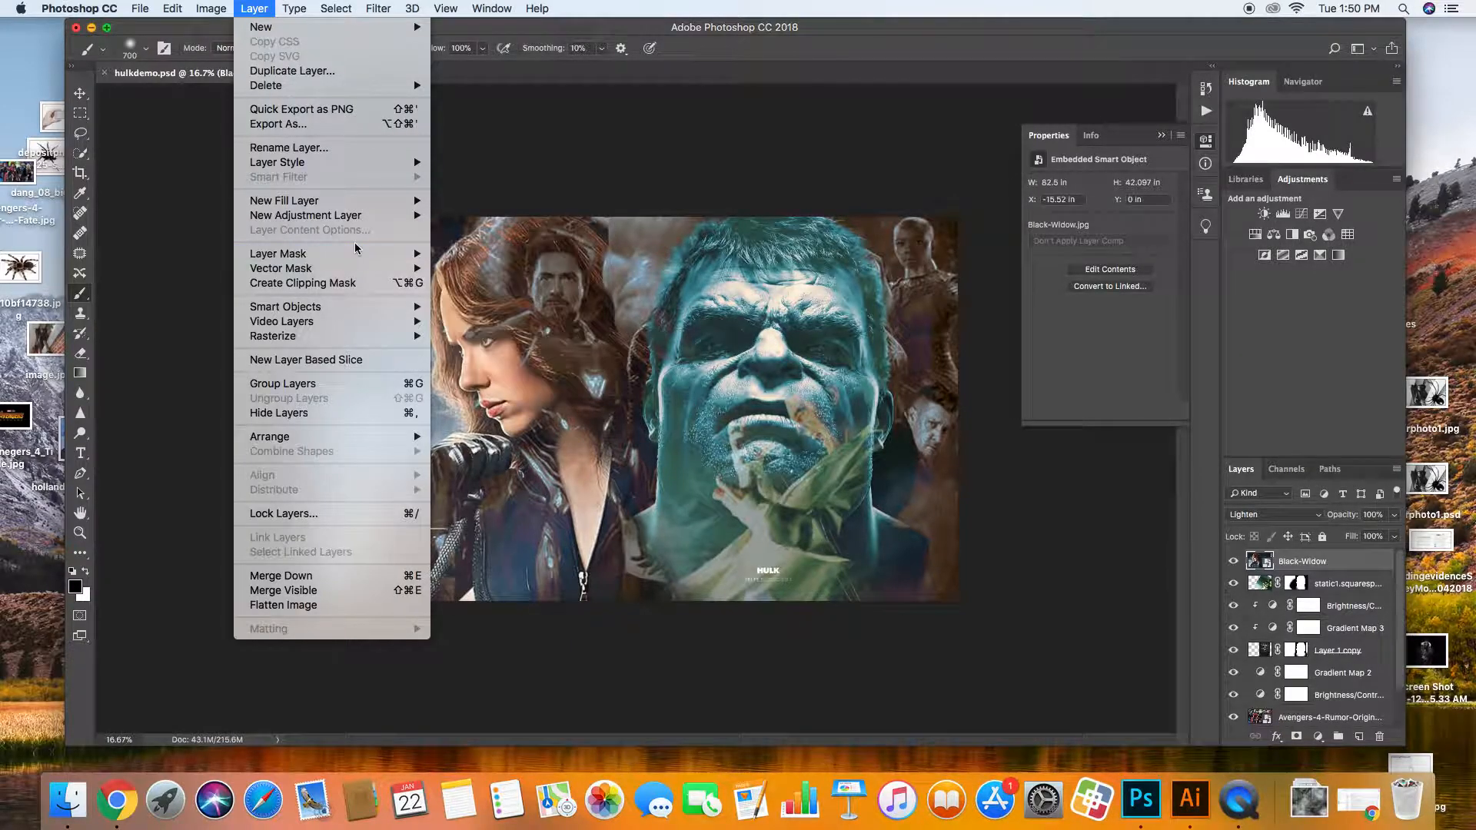
mouse_move(396, 254)
left_click(485, 262)
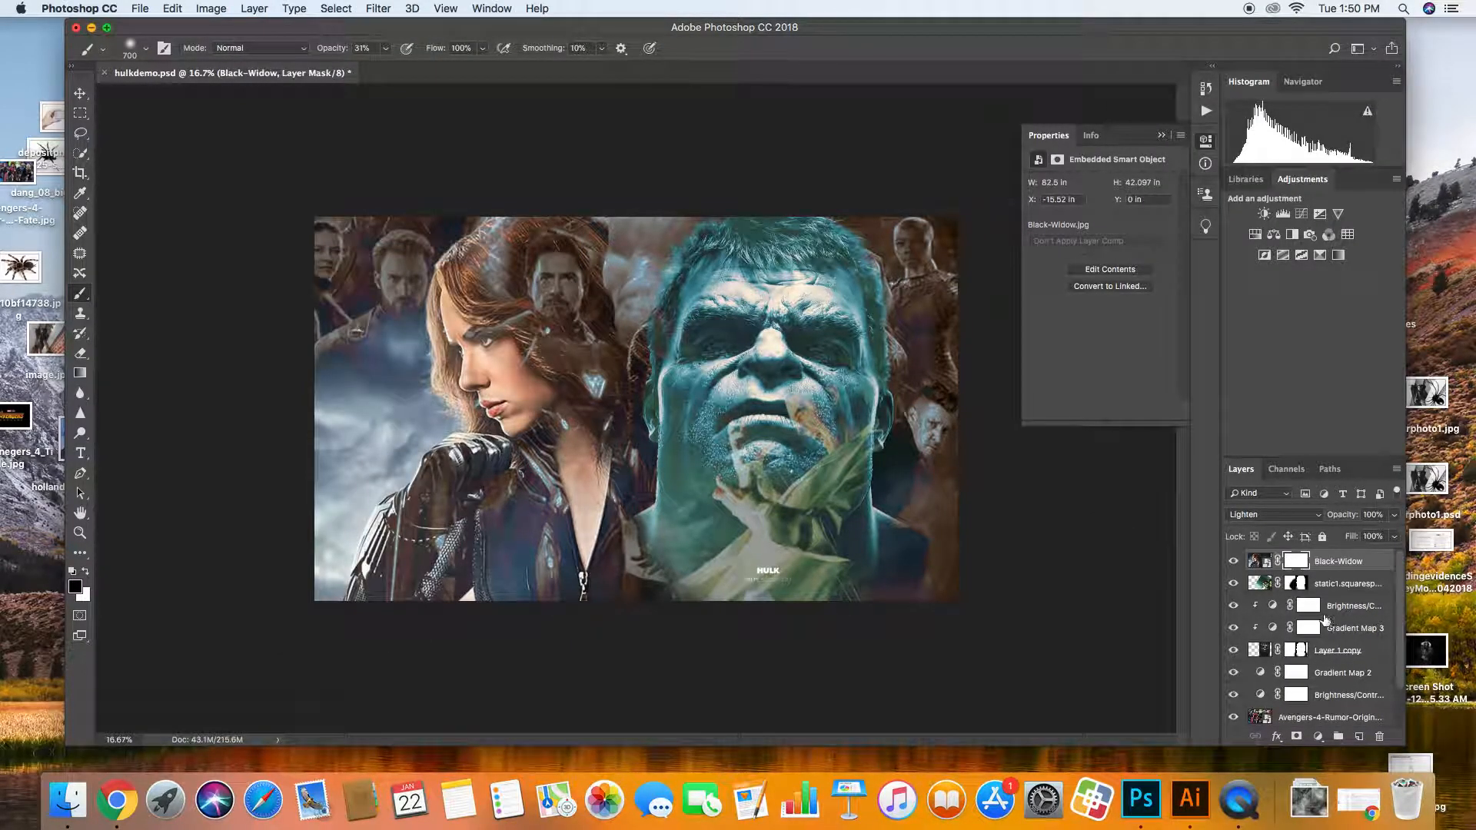
Enlarge the brush to 1000 px and paint black on the Black-Widow mask over the canvas's right side and the clouds beside her face.
key("bracketright")
key("bracketright")
key("bracketright")
mouse_move(885, 297)
left_mouse_down()
mouse_move(939, 592)
mouse_move(908, 449)
mouse_move(909, 365)
mouse_move(958, 541)
mouse_move(934, 306)
mouse_move(920, 553)
left_mouse_up()
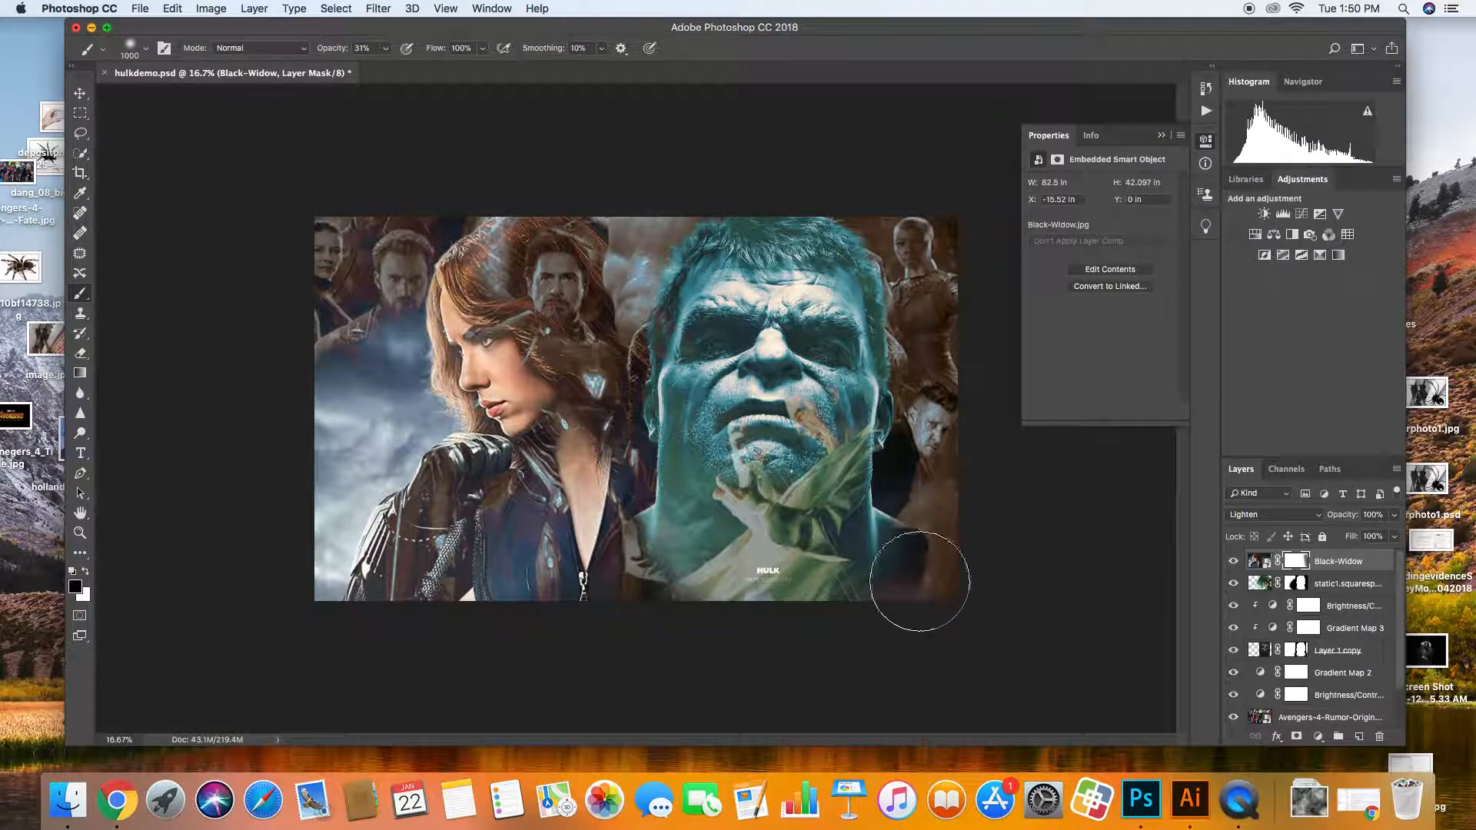
mouse_move(406, 409)
left_mouse_down()
mouse_move(280, 510)
mouse_move(381, 339)
mouse_move(307, 569)
mouse_move(406, 358)
mouse_move(443, 315)
left_mouse_up()
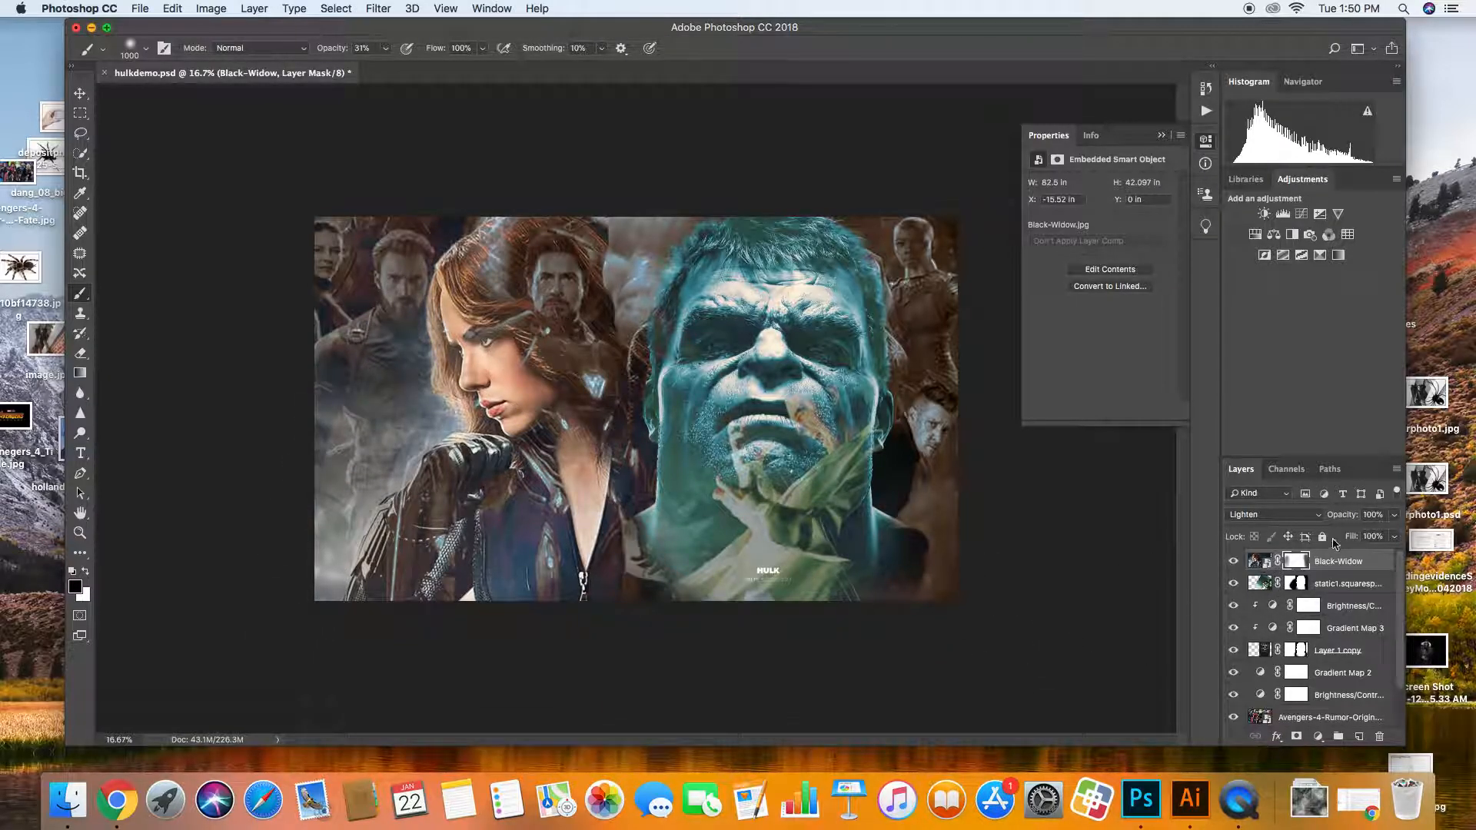
Lower the Black-Widow layer's opacity to 90% and switch to the Move tool.
left_click(1393, 516)
left_click_drag(1376, 536, 1389, 538)
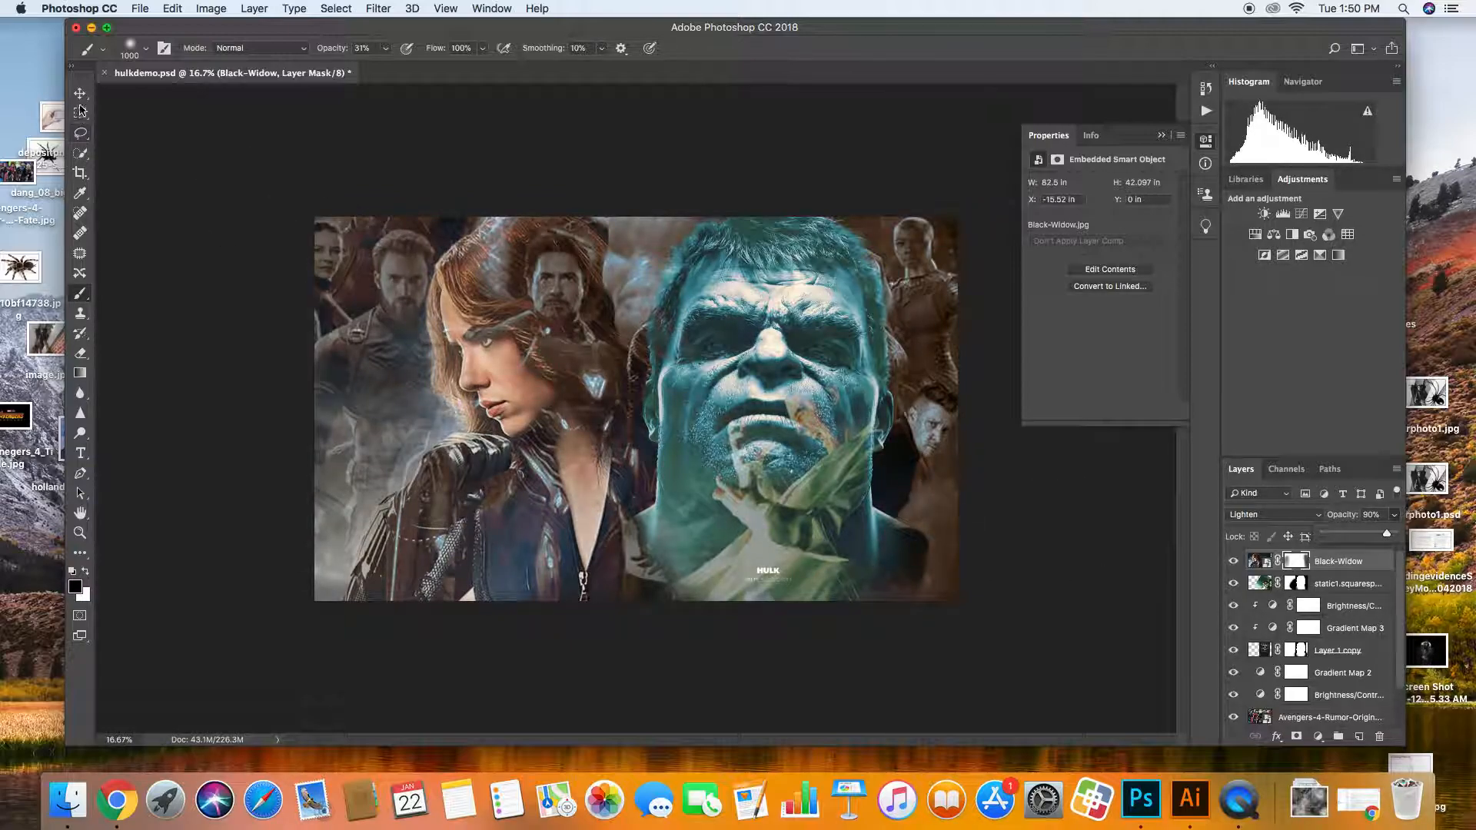
left_click(80, 94)
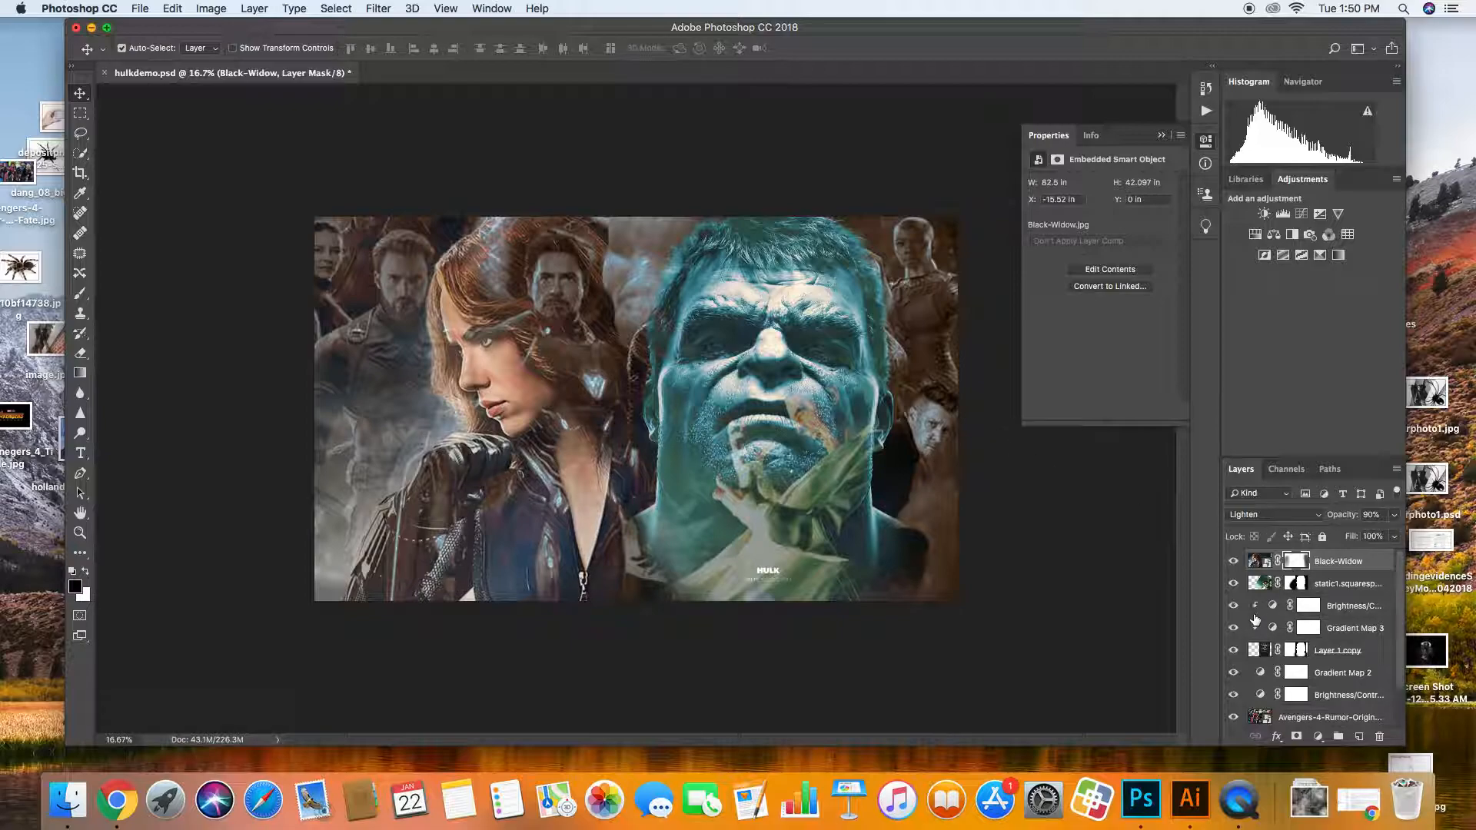
Add a Gradient Map adjustment above the Black-Widow layer and clip it to that layer.
left_click(1258, 565)
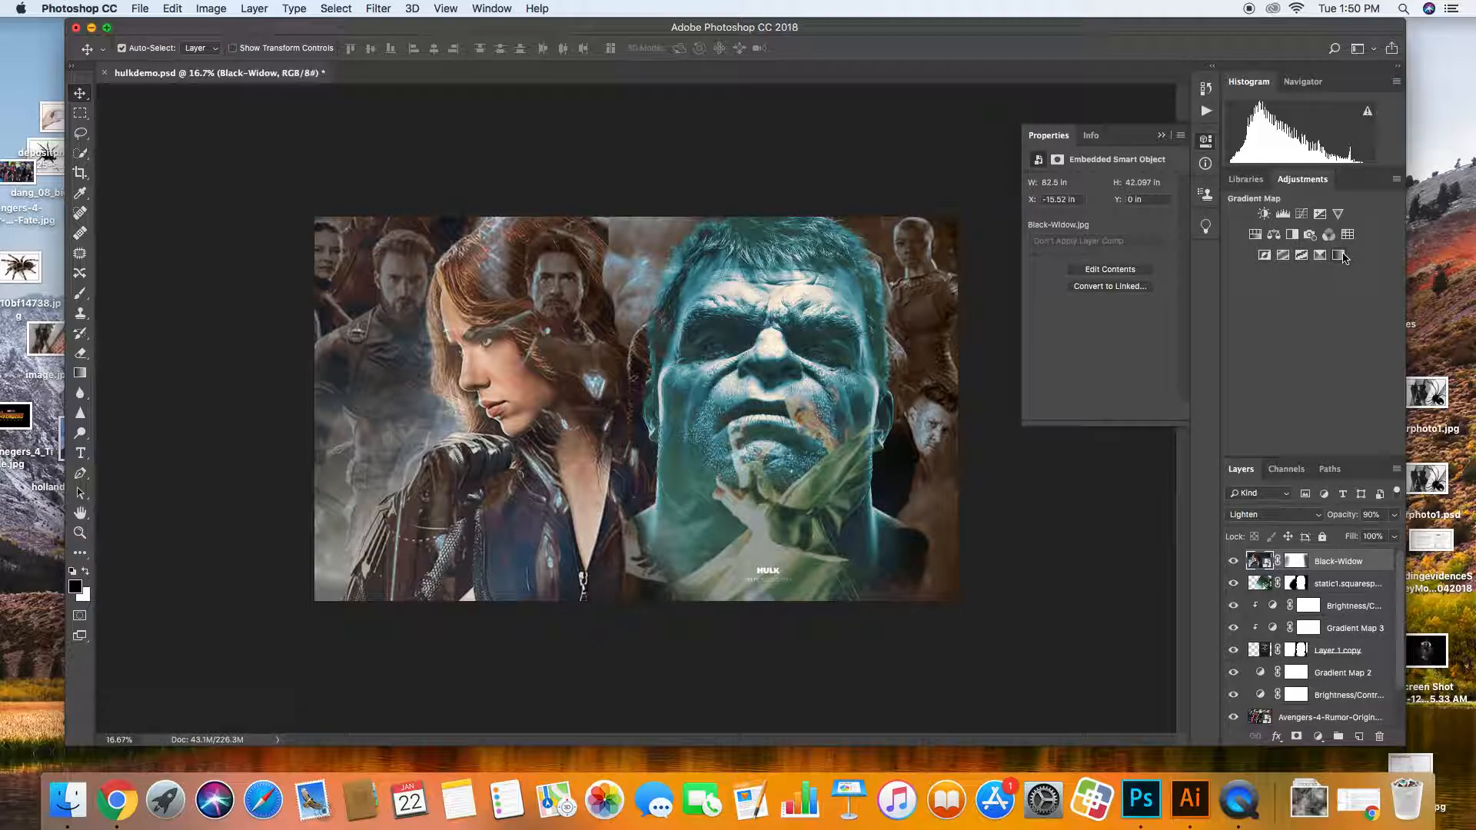
left_click(1339, 255)
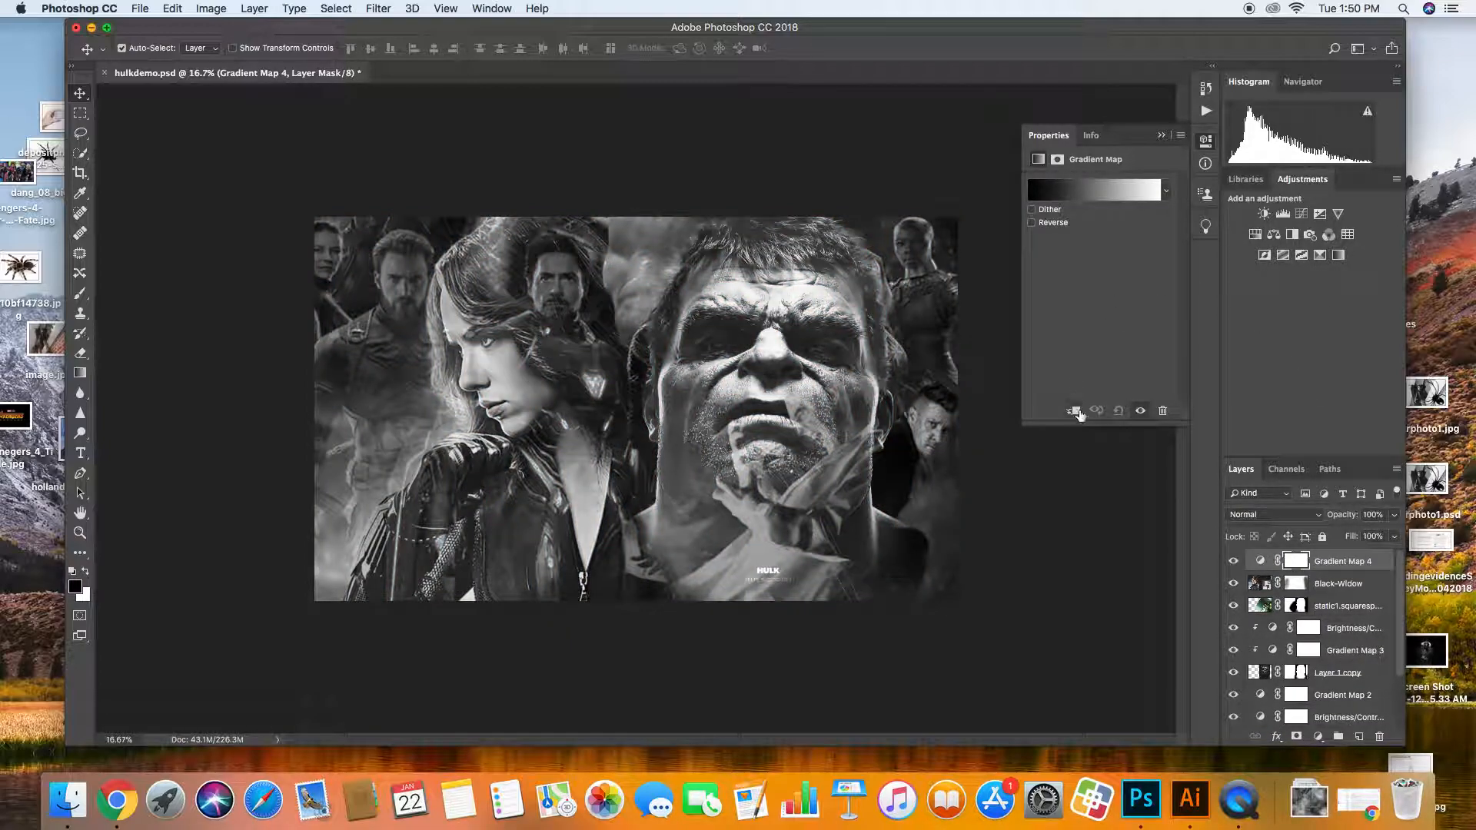
left_click(1074, 411)
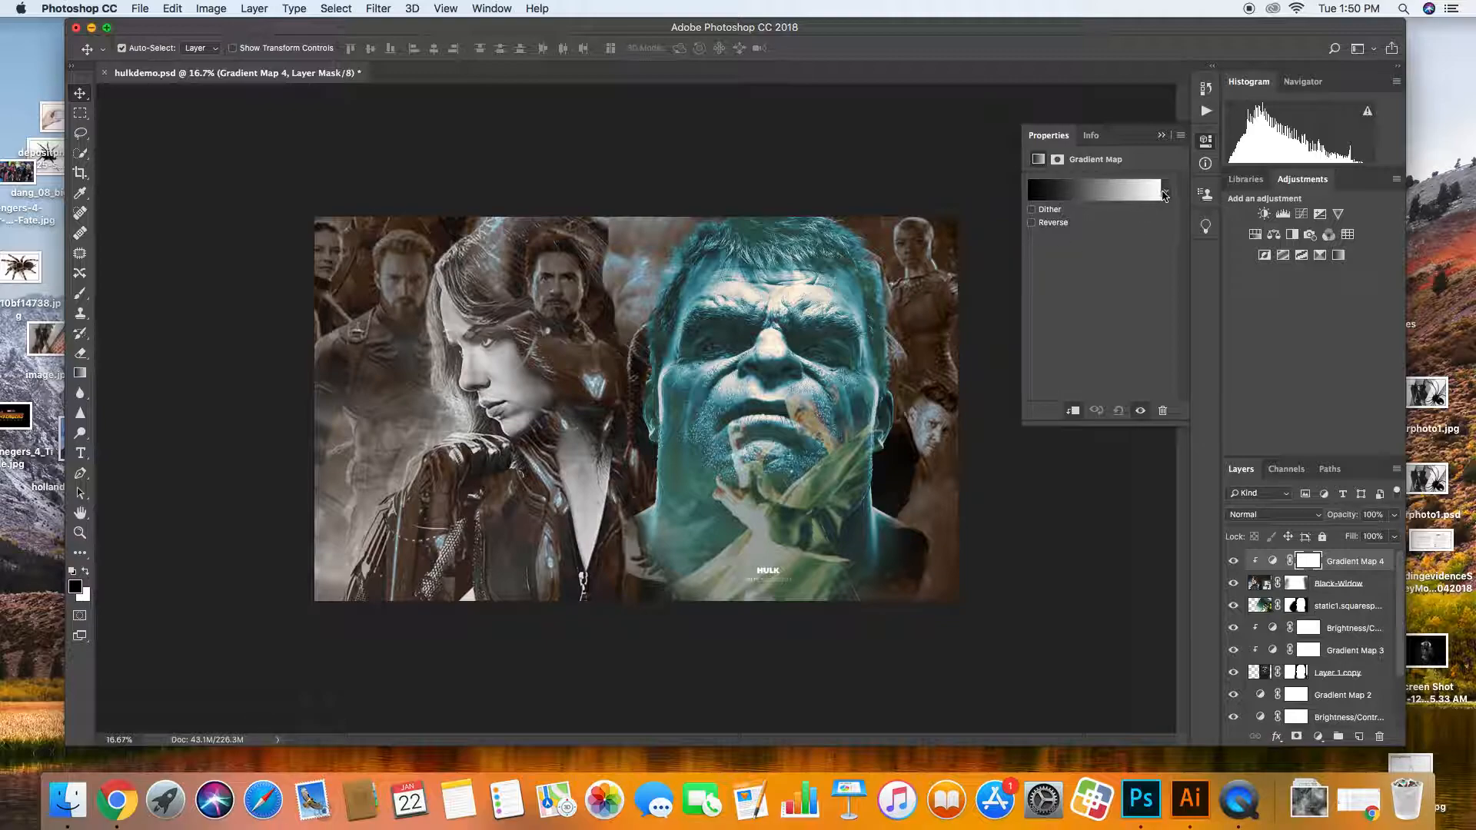
Try several gradient presets on the clipped Gradient Map and settle on the black-to-pale-orange one with grey midtones.
left_click(1164, 194)
left_click(1043, 257)
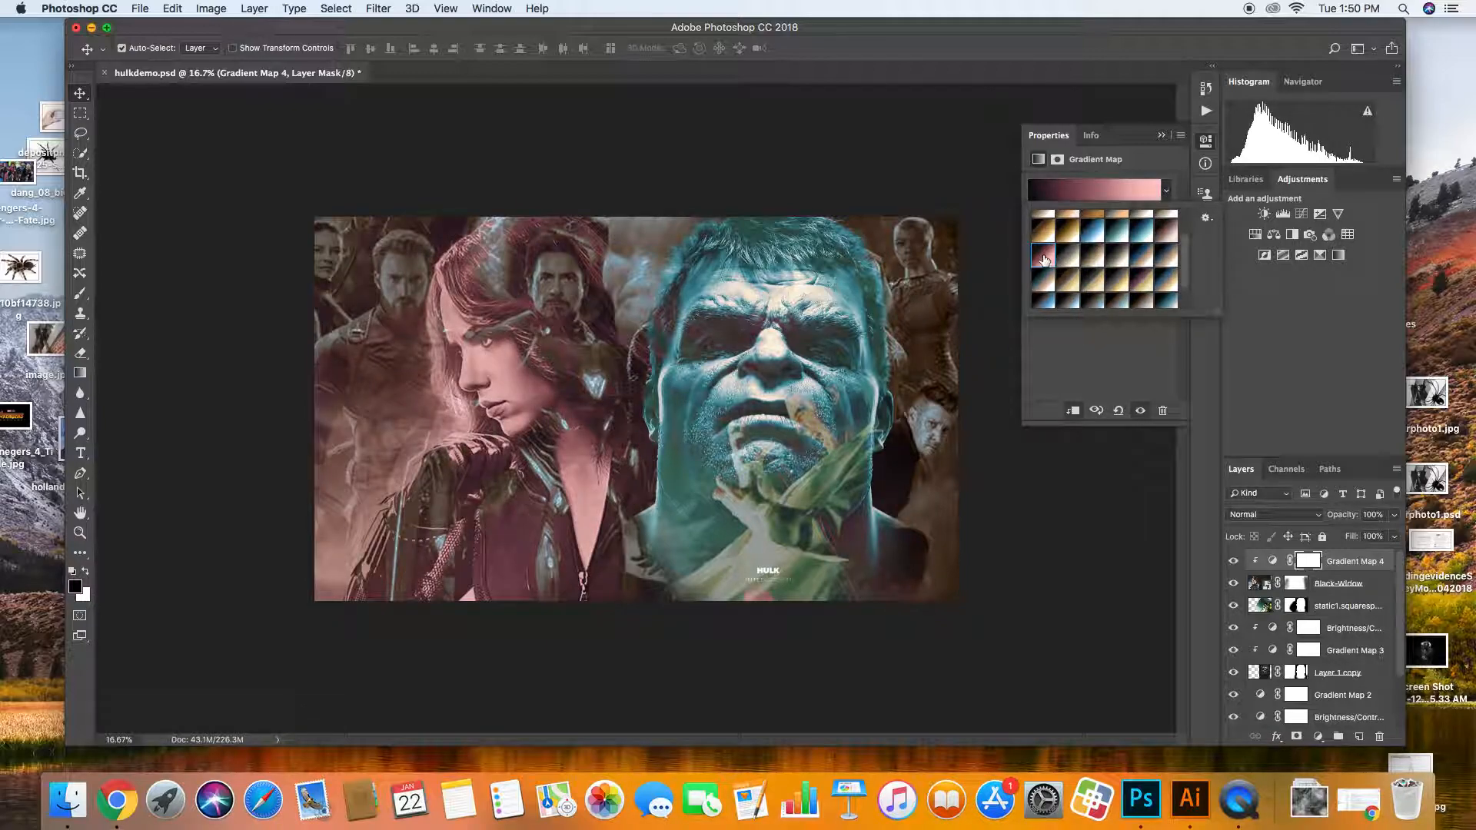
left_click(1144, 279)
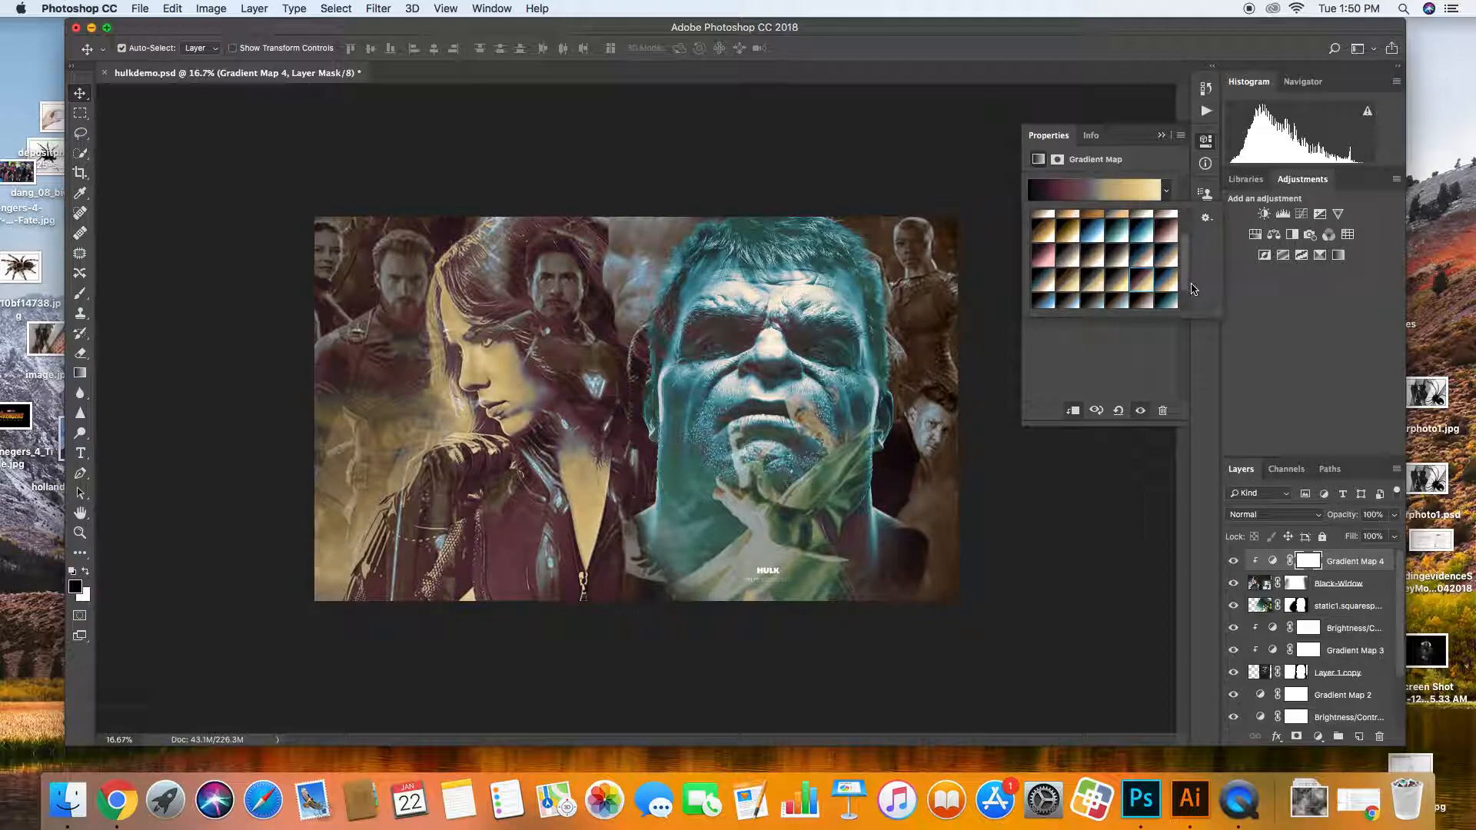
scroll(1184, 277, "up", 3)
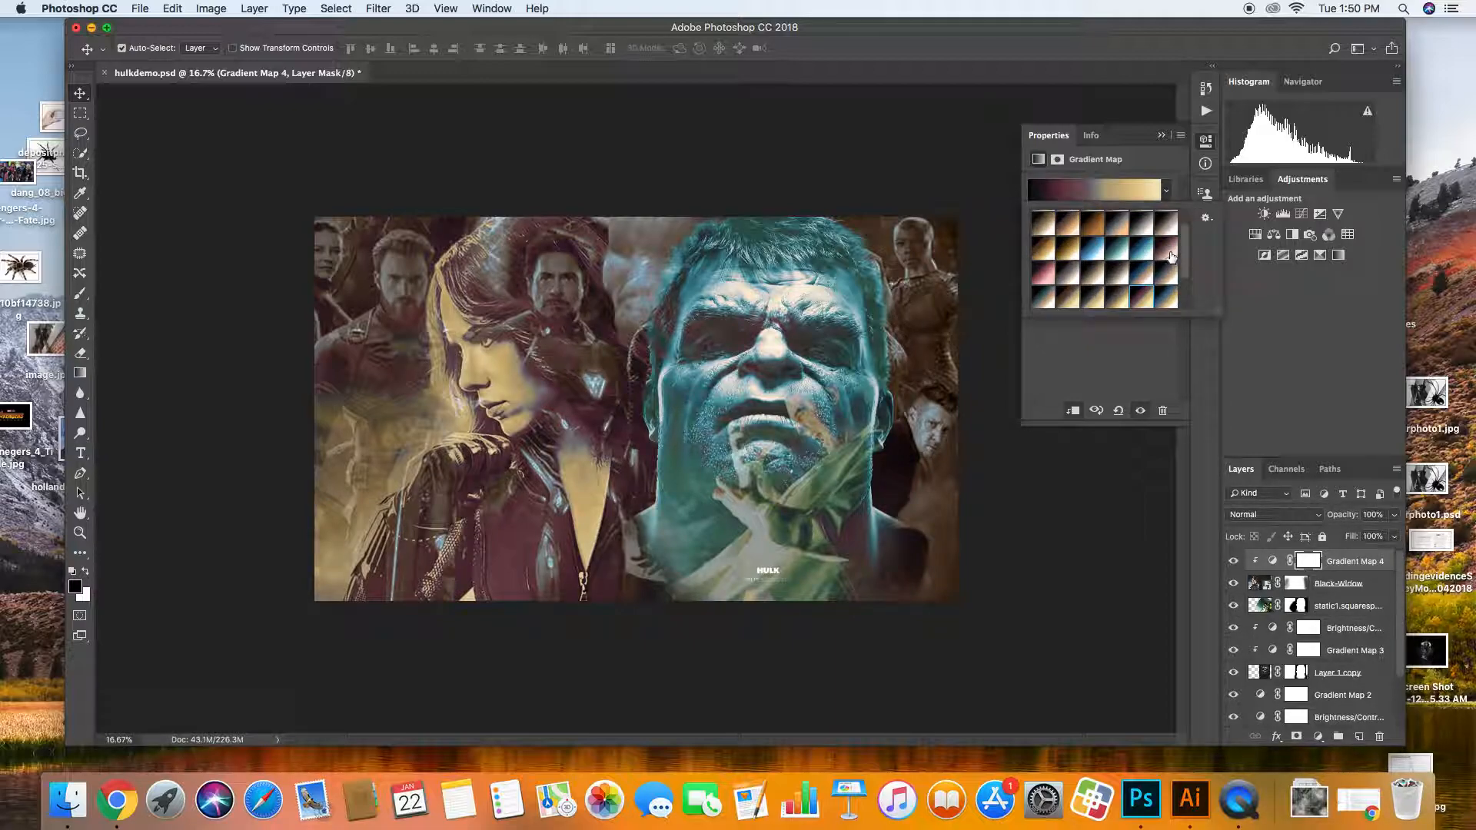
left_click(1046, 273)
left_click(1066, 275)
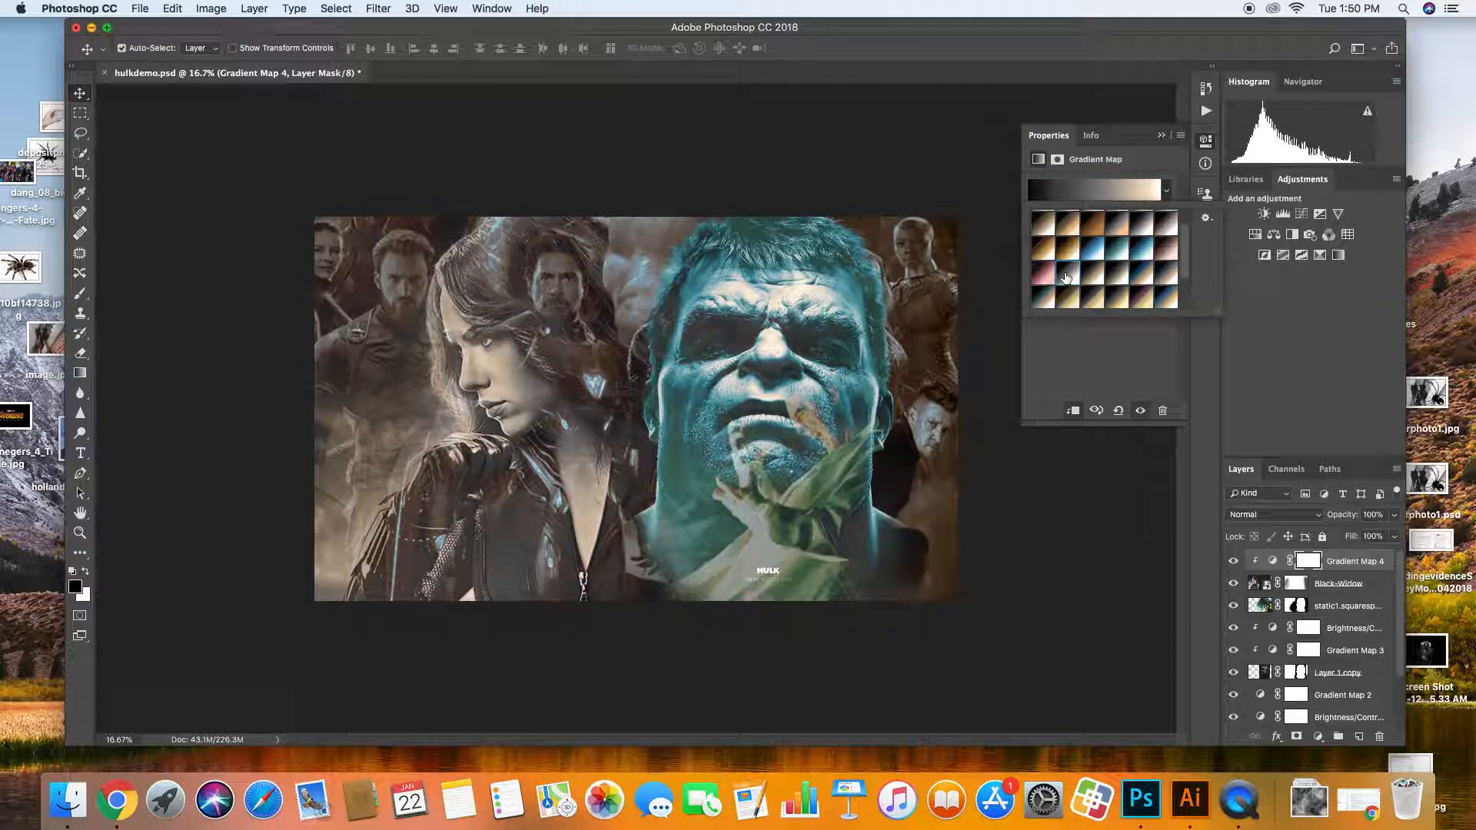
left_click(1068, 254)
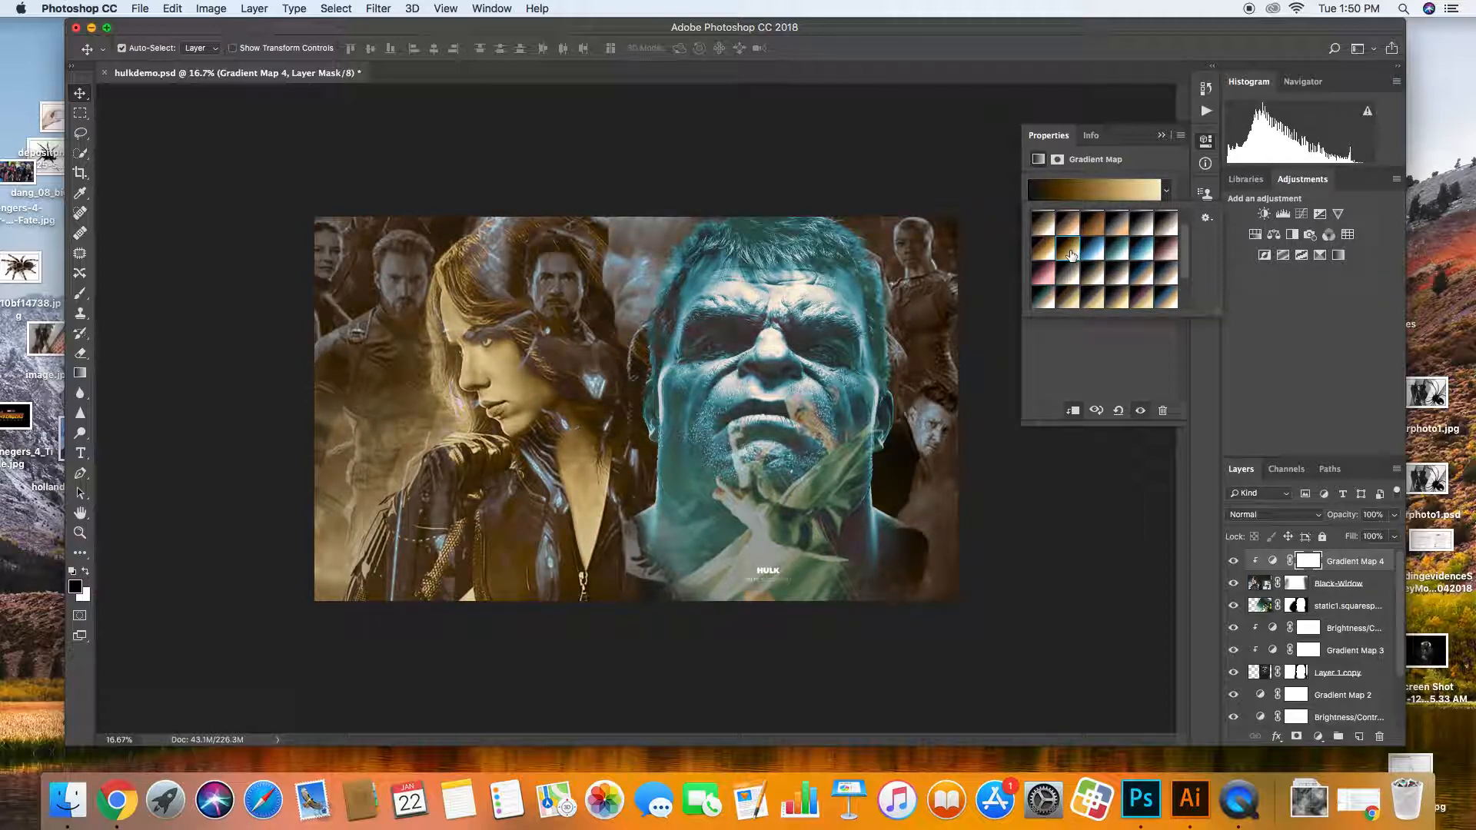
left_click(1095, 232)
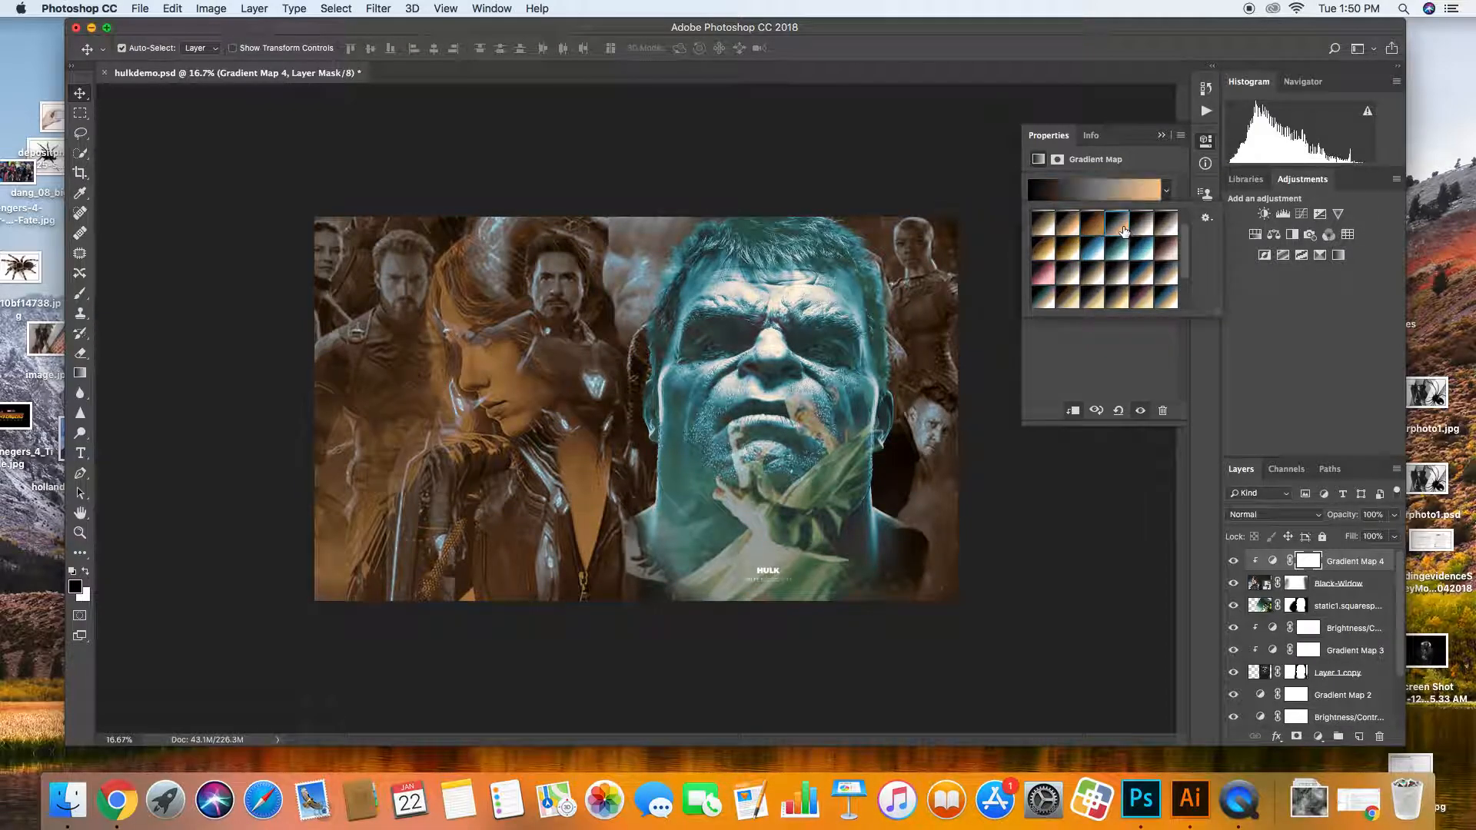
left_click(1122, 230)
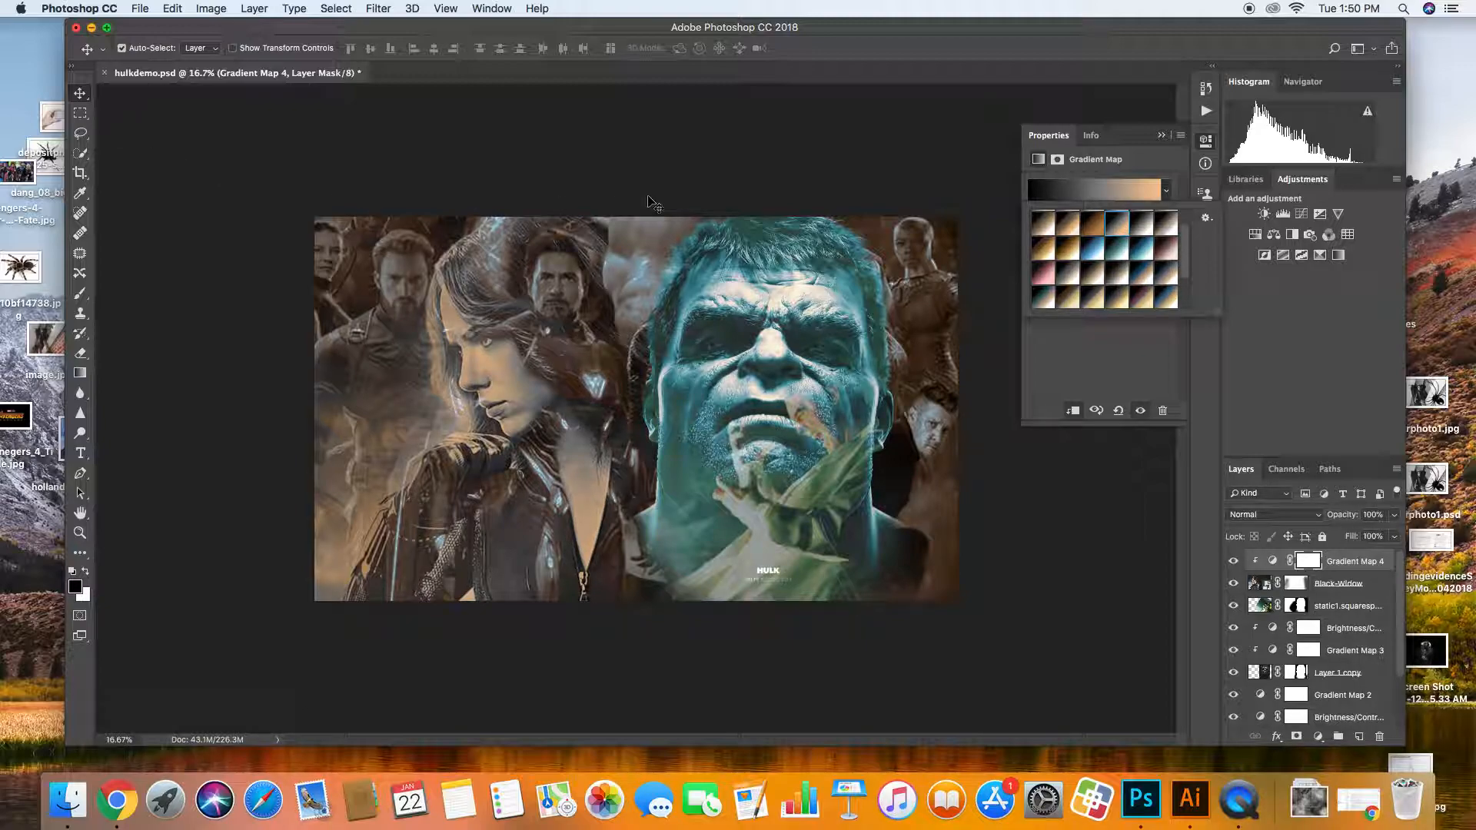
left_click(1161, 138)
left_click(1161, 137)
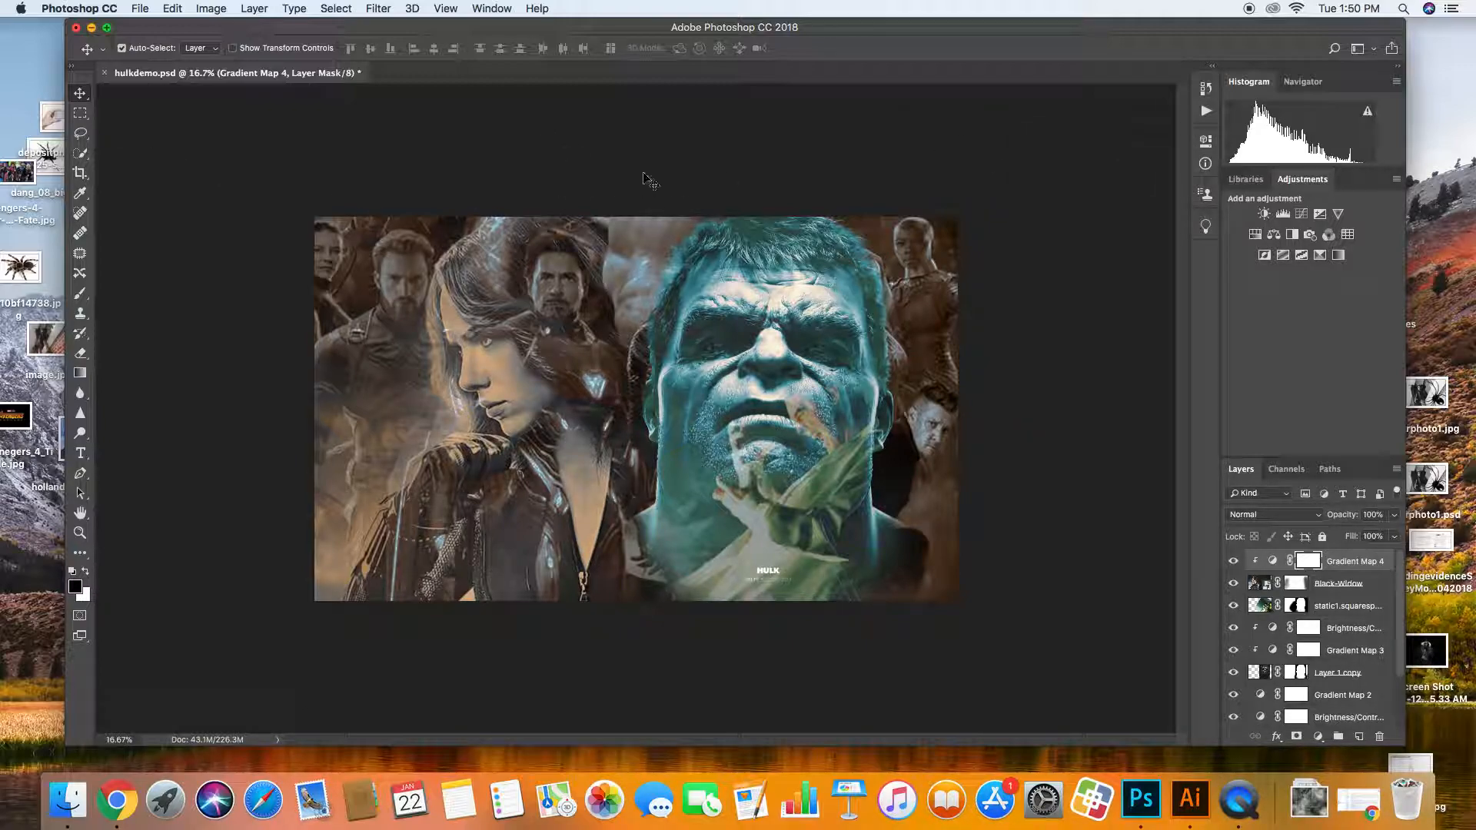
Place the RT_Avenegers_4_Title image from the desktop into the hulkdemo.psd poster.
left_click_drag(300, 32, 578, 56)
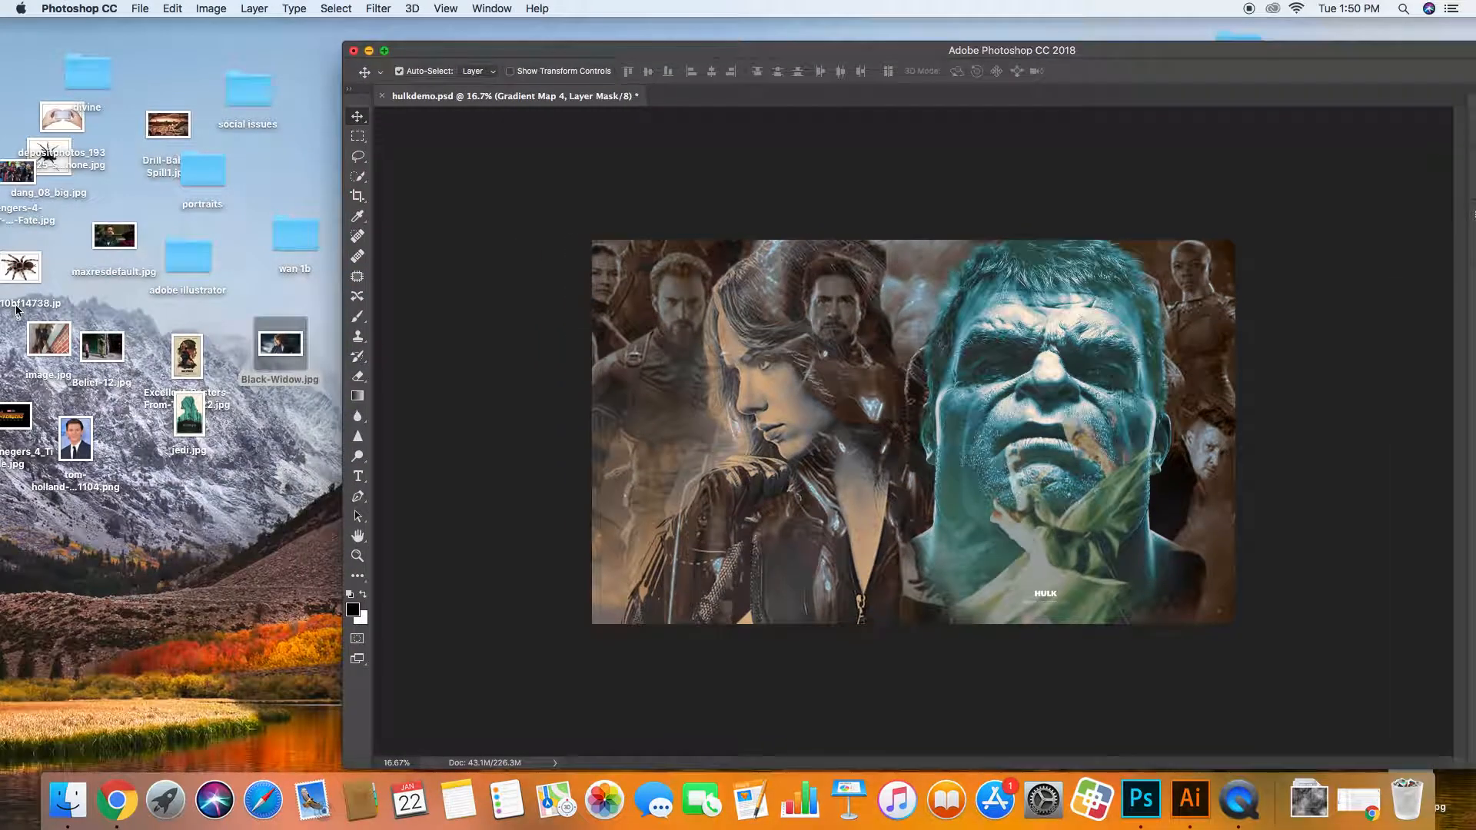
left_click_drag(14, 419, 665, 336)
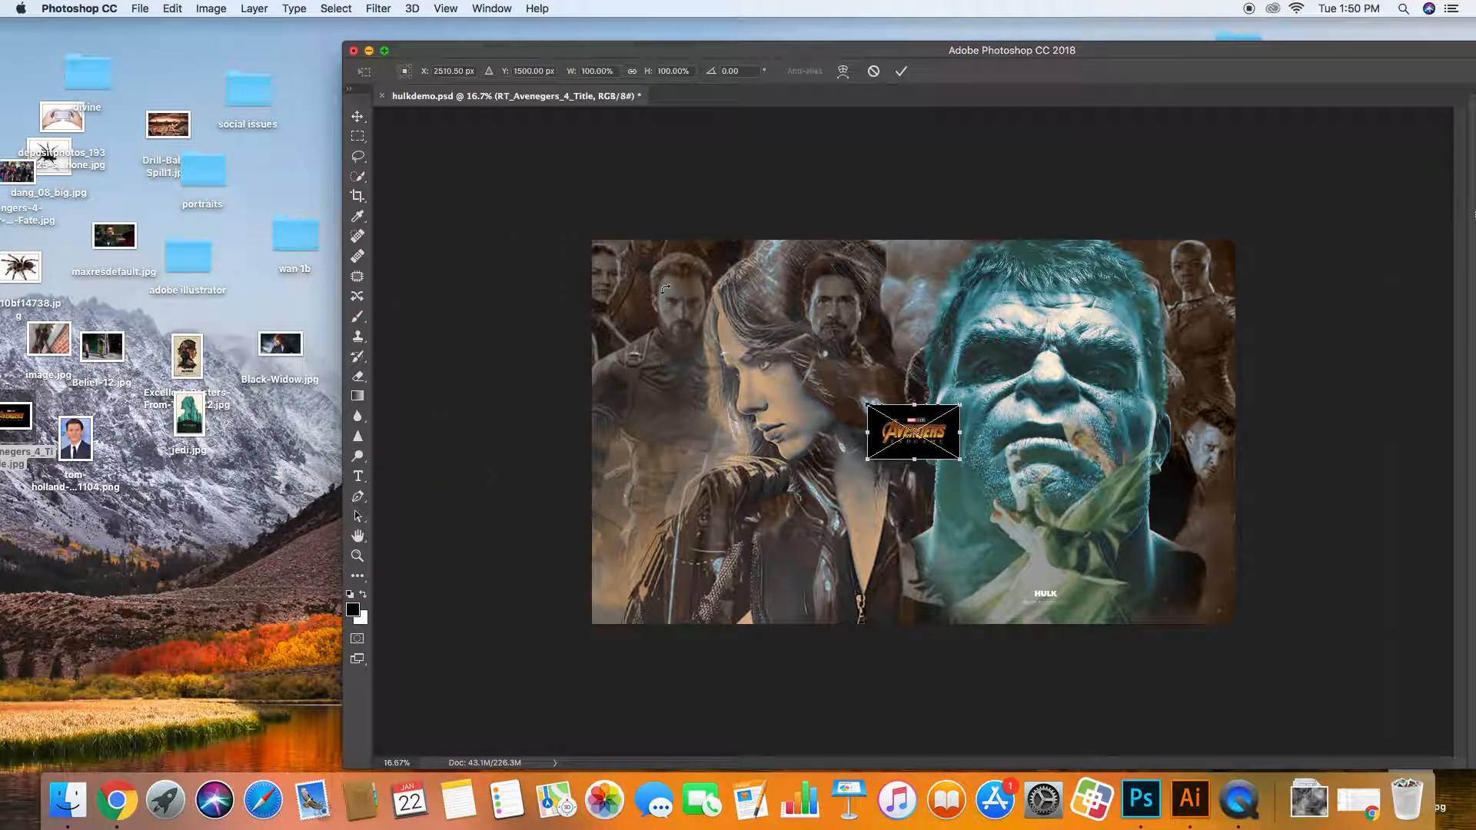
left_click_drag(737, 55, 454, 32)
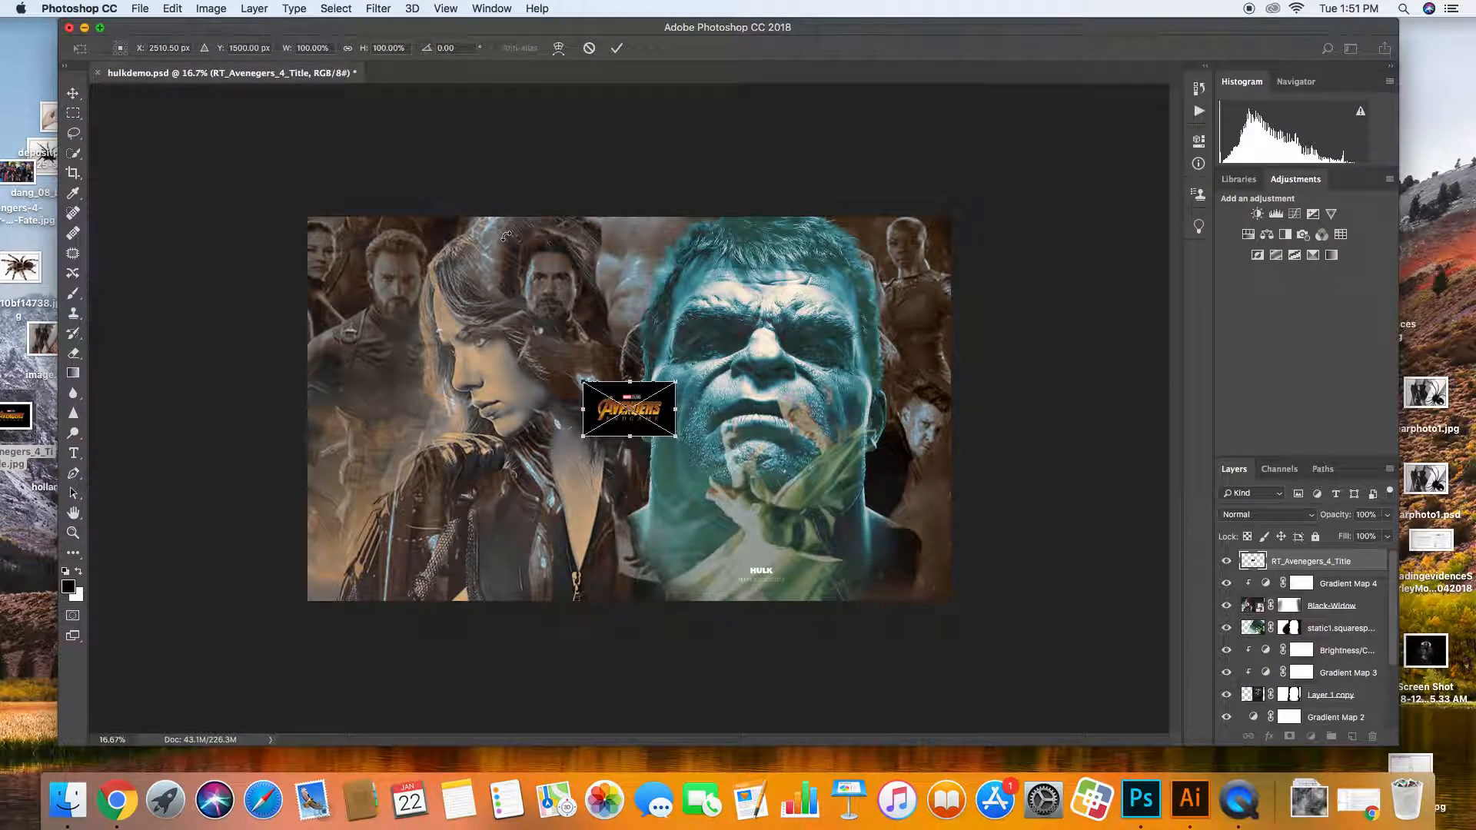
Enlarge the placed Avengers title proportionally to about 389%, roughly 39.5 by 23.1 in, and position it over Black Widow's torso.
left_click_drag(578, 379, 408, 281)
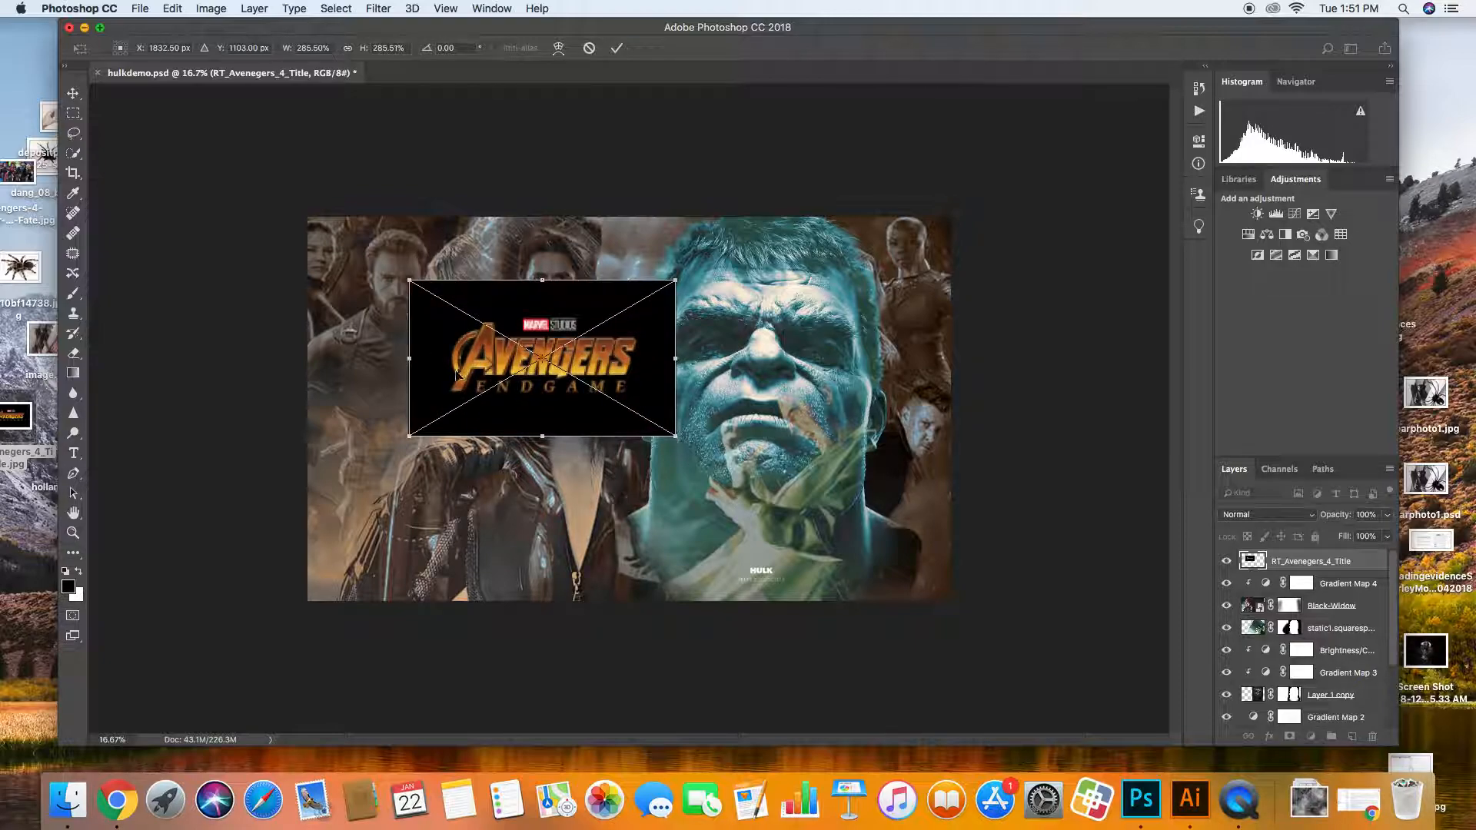
left_click_drag(413, 452, 492, 518)
left_click_drag(344, 346, 357, 353)
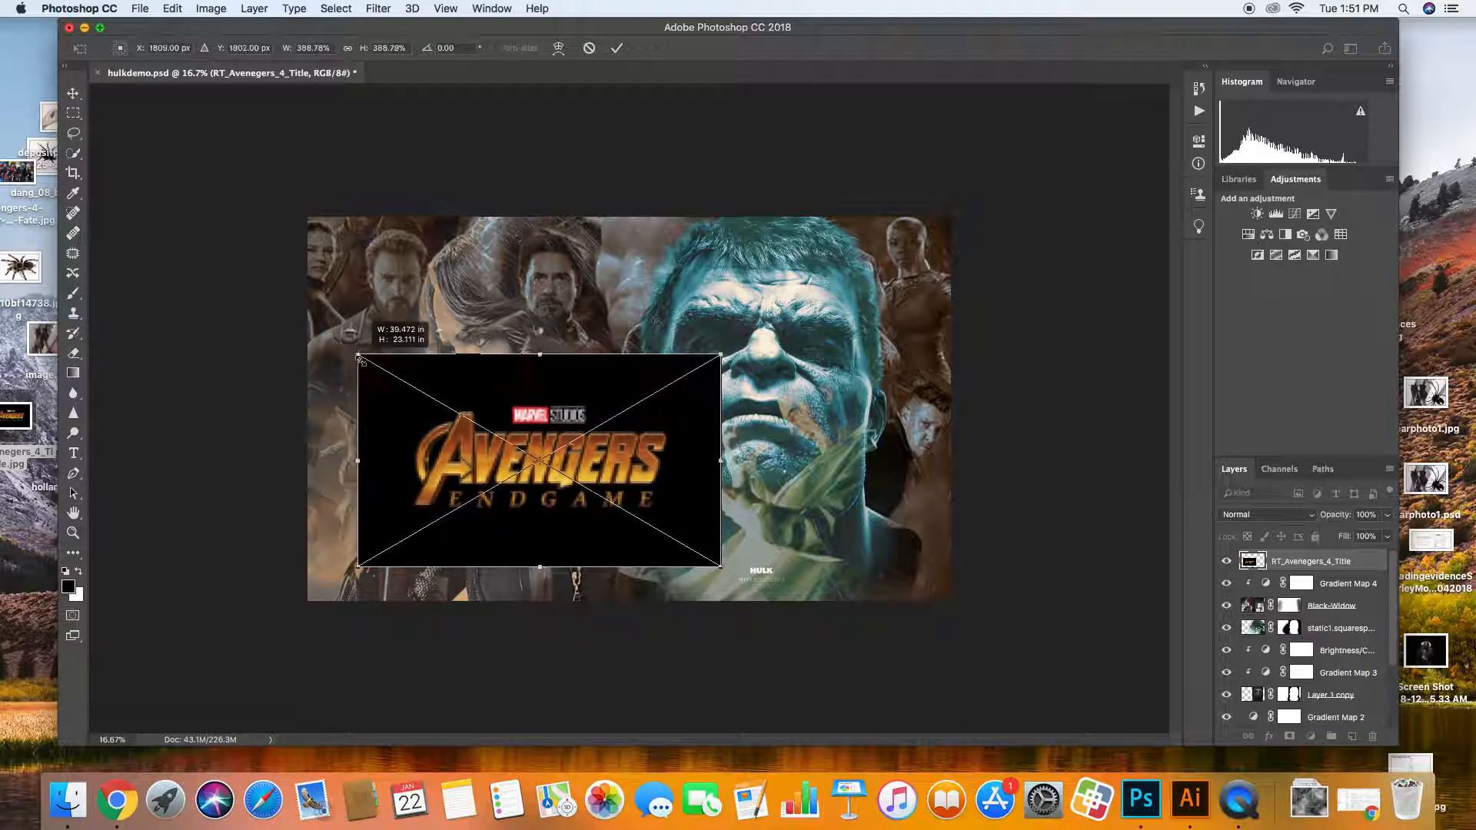
key("Return")
Try Multiply on the Avengers title layer, and settle on the Lighten blend mode to drop its black background.
left_click(1252, 515)
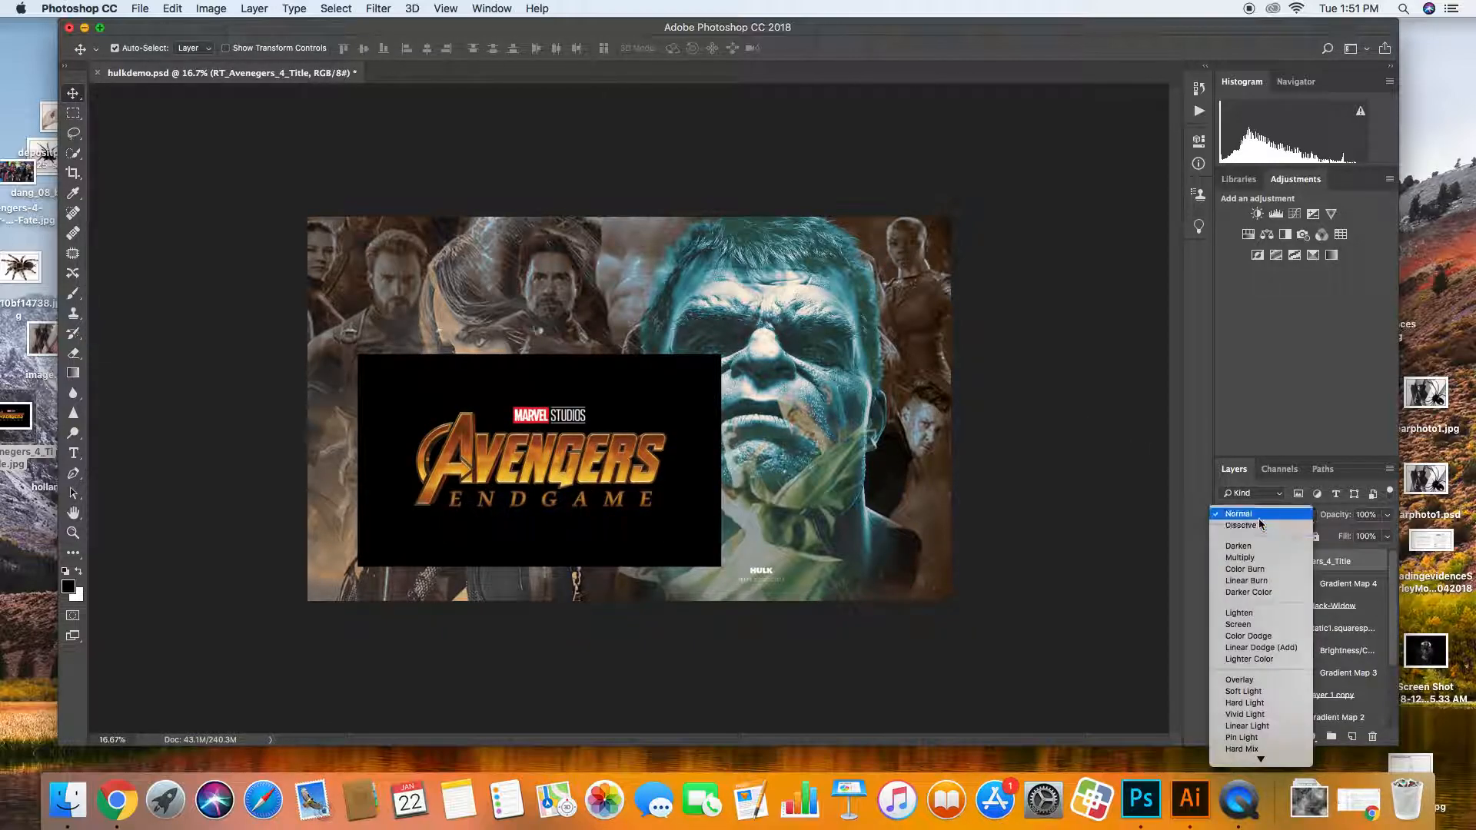
left_click(1259, 559)
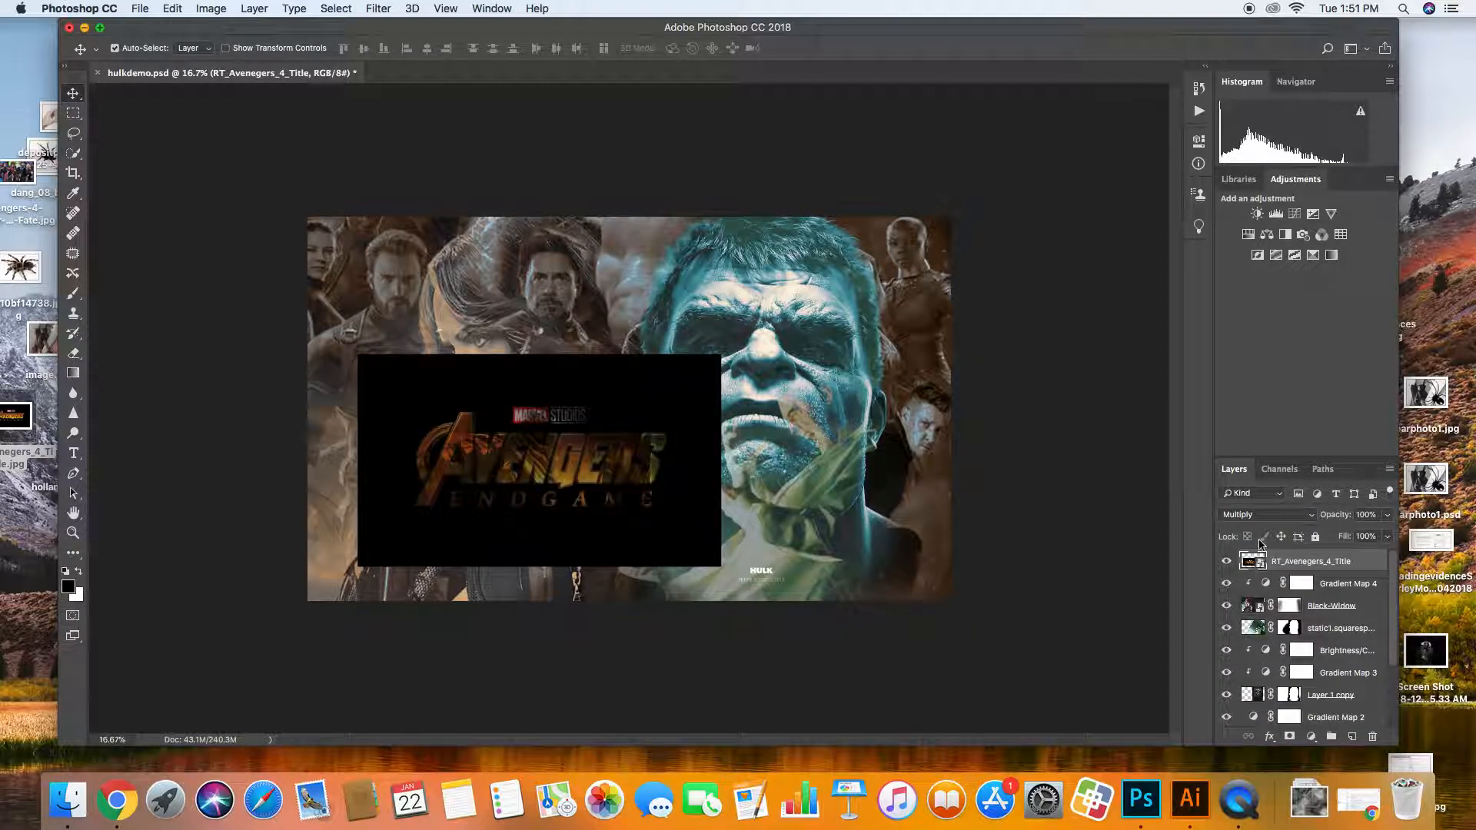
left_click(1260, 514)
left_click(1255, 571)
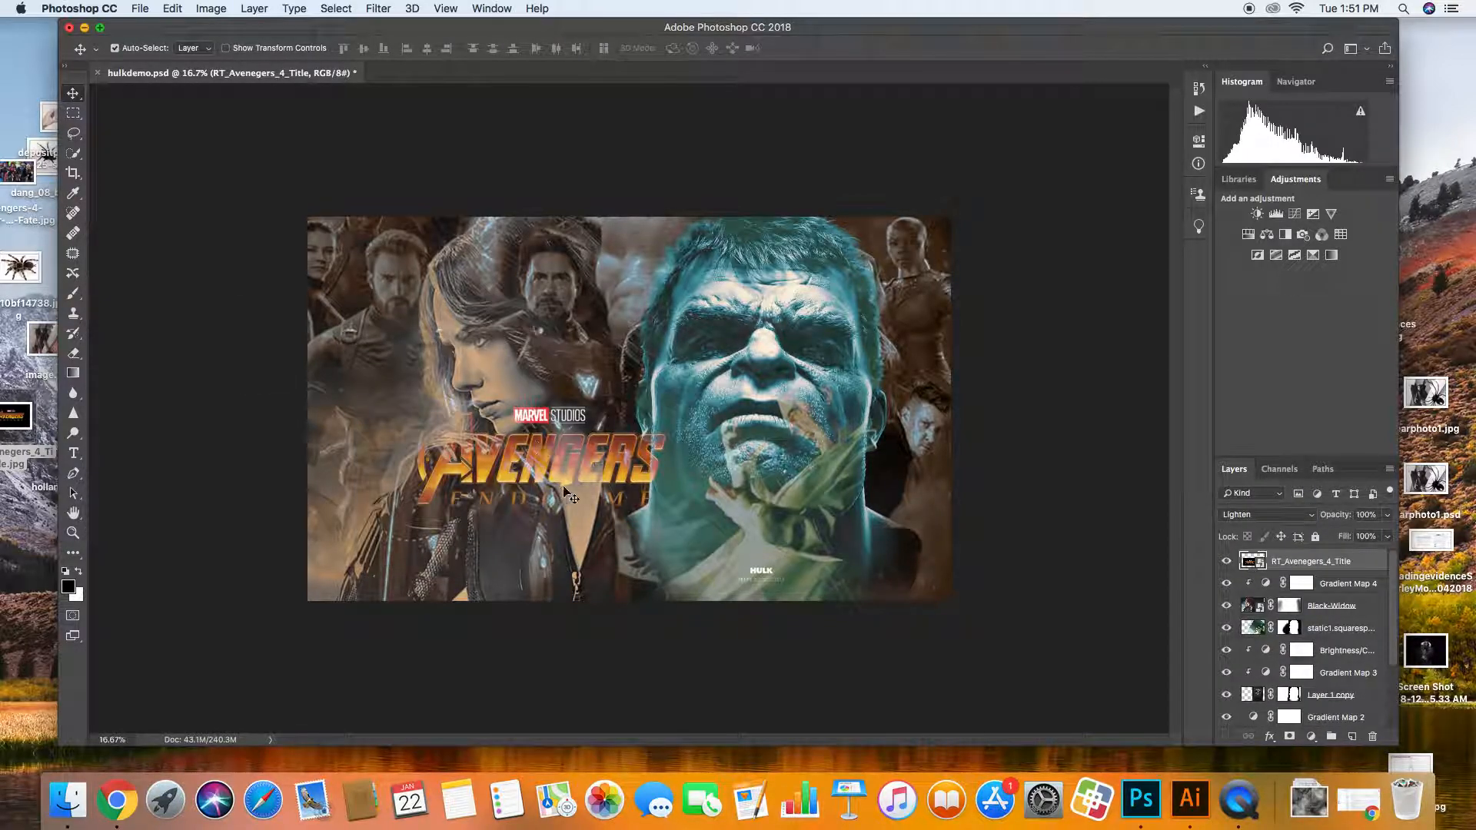
Move the Avengers title down to the poster's lower edge beneath Black Widow and nudge it rightward into place.
left_click_drag(511, 460, 466, 546)
key("shift+Right")
key("shift+Right")
key("shift+Right")
key("shift+Right")
key("shift+Right")
key("shift+Right")
key("shift+Right")
key("shift+Right")
key("shift+Right")
key("shift+Right")
key("shift+Right")
key("shift+Right")
key("shift+Right")
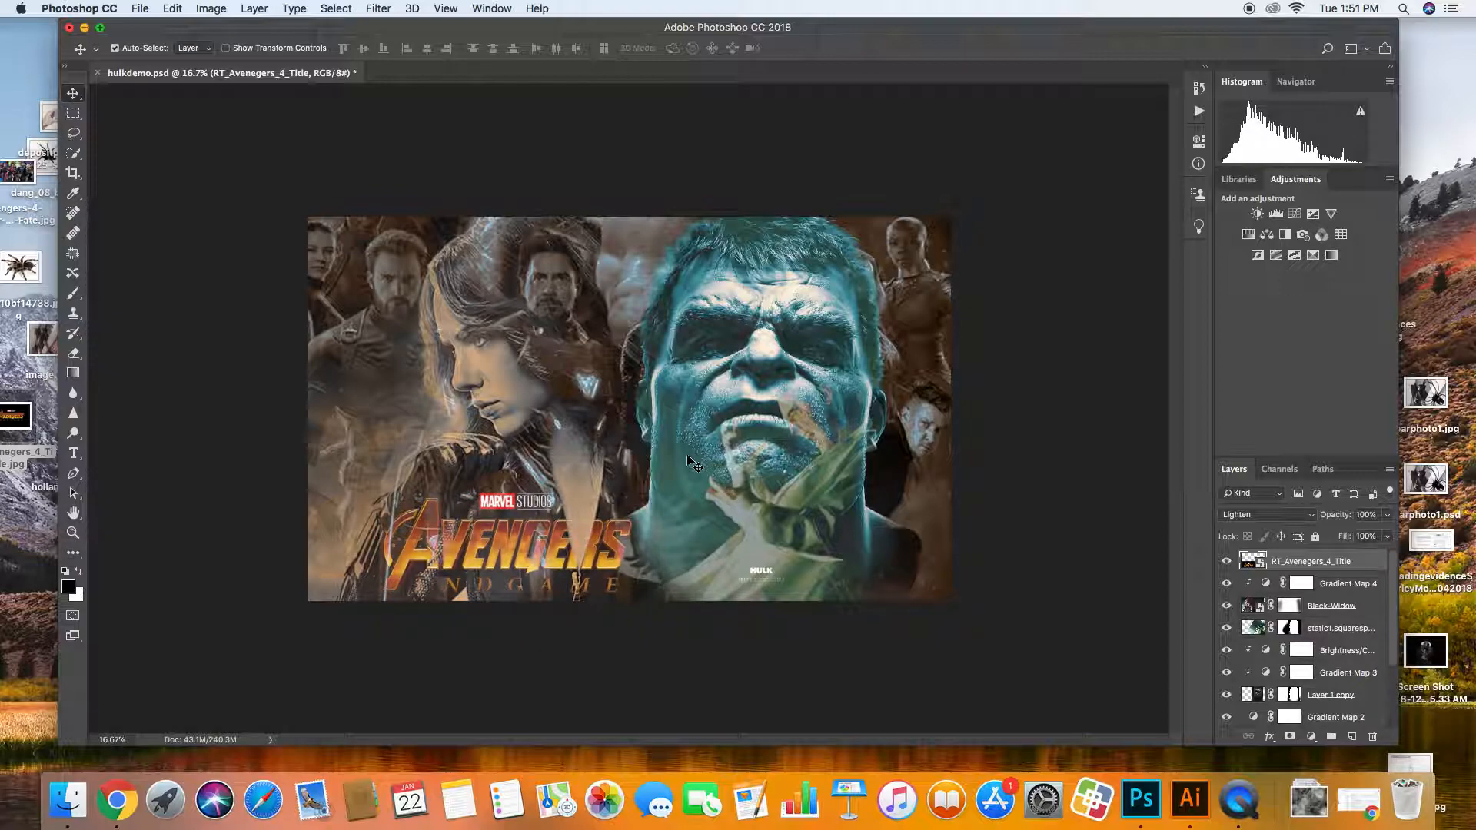
left_click(73, 173)
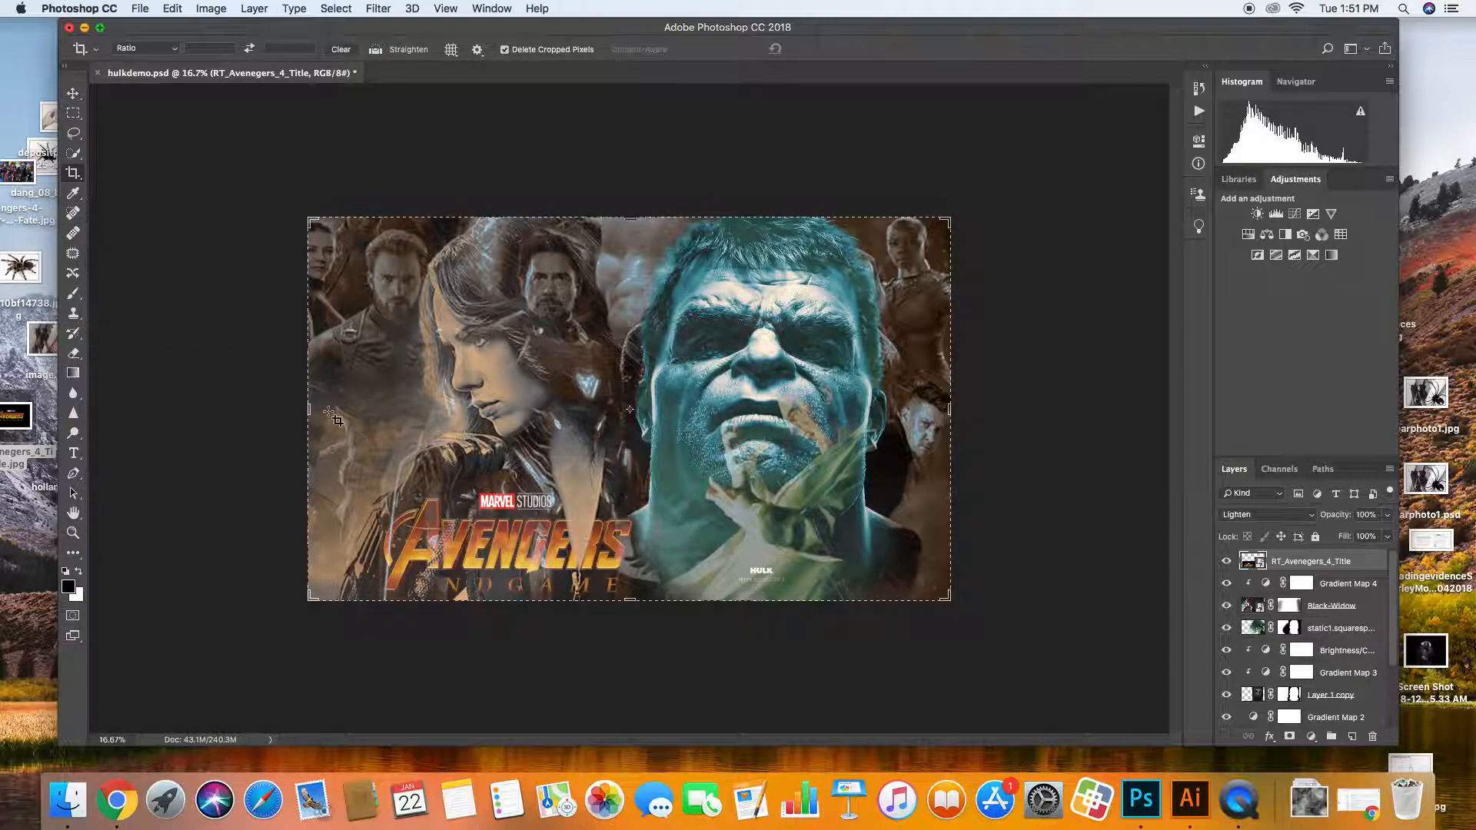
left_click(73, 93)
left_click_drag(391, 29, 439, 31)
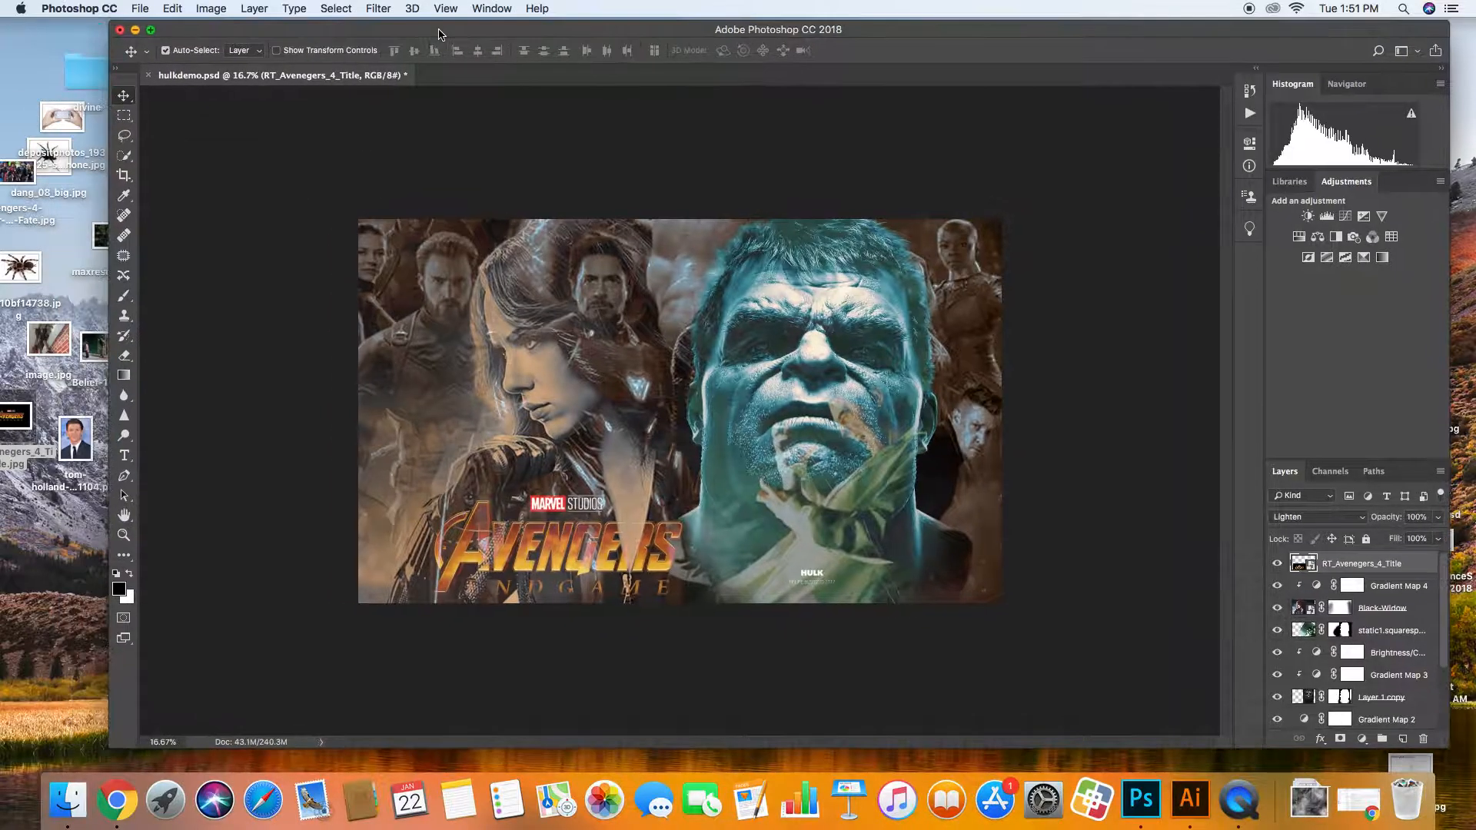
Open the recent file hulkdemofinal.psd and compare its poster with the one in hulkdemo.psd.
left_click(139, 8)
mouse_move(208, 86)
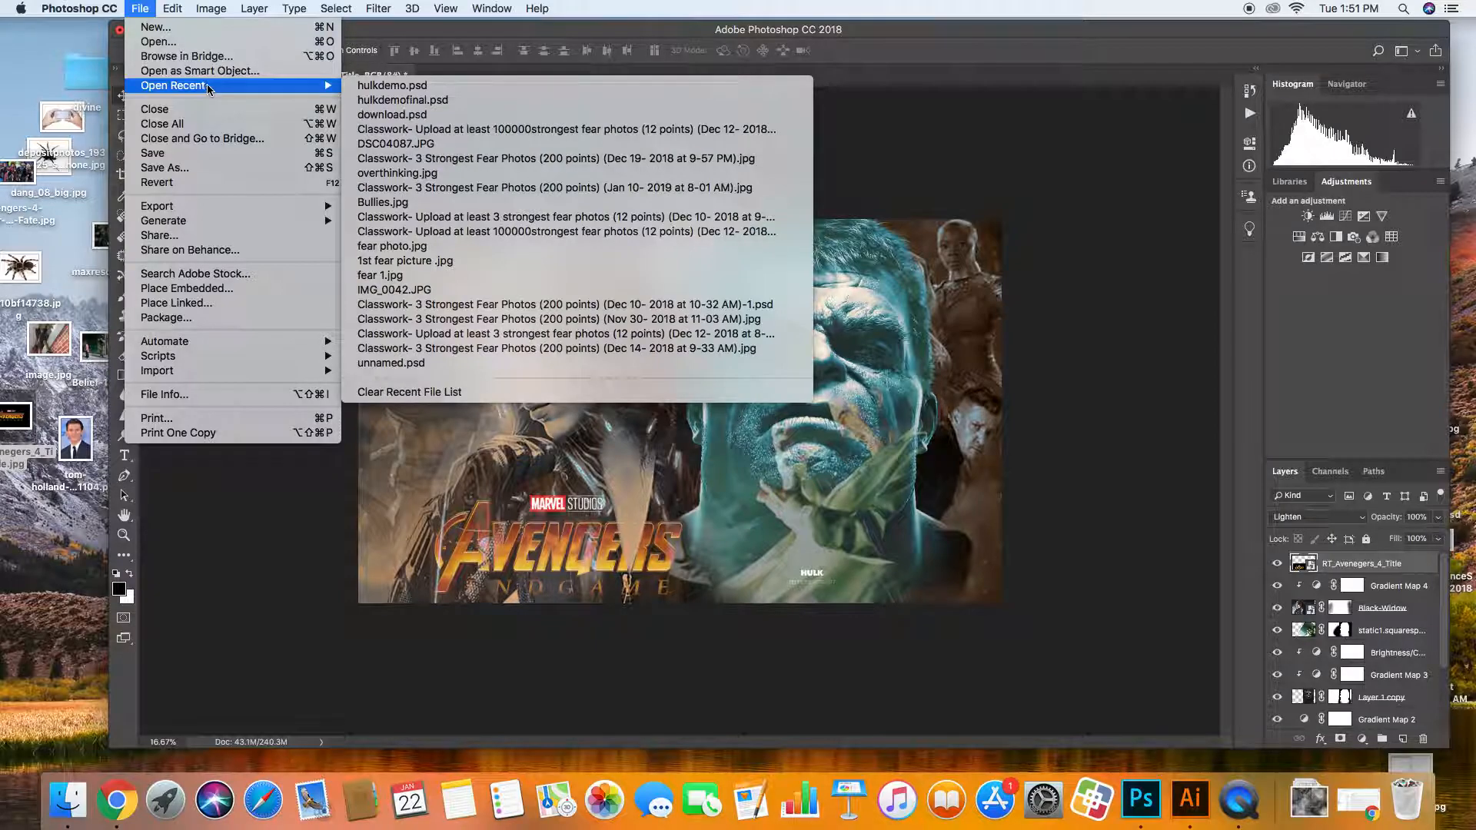
left_click(420, 101)
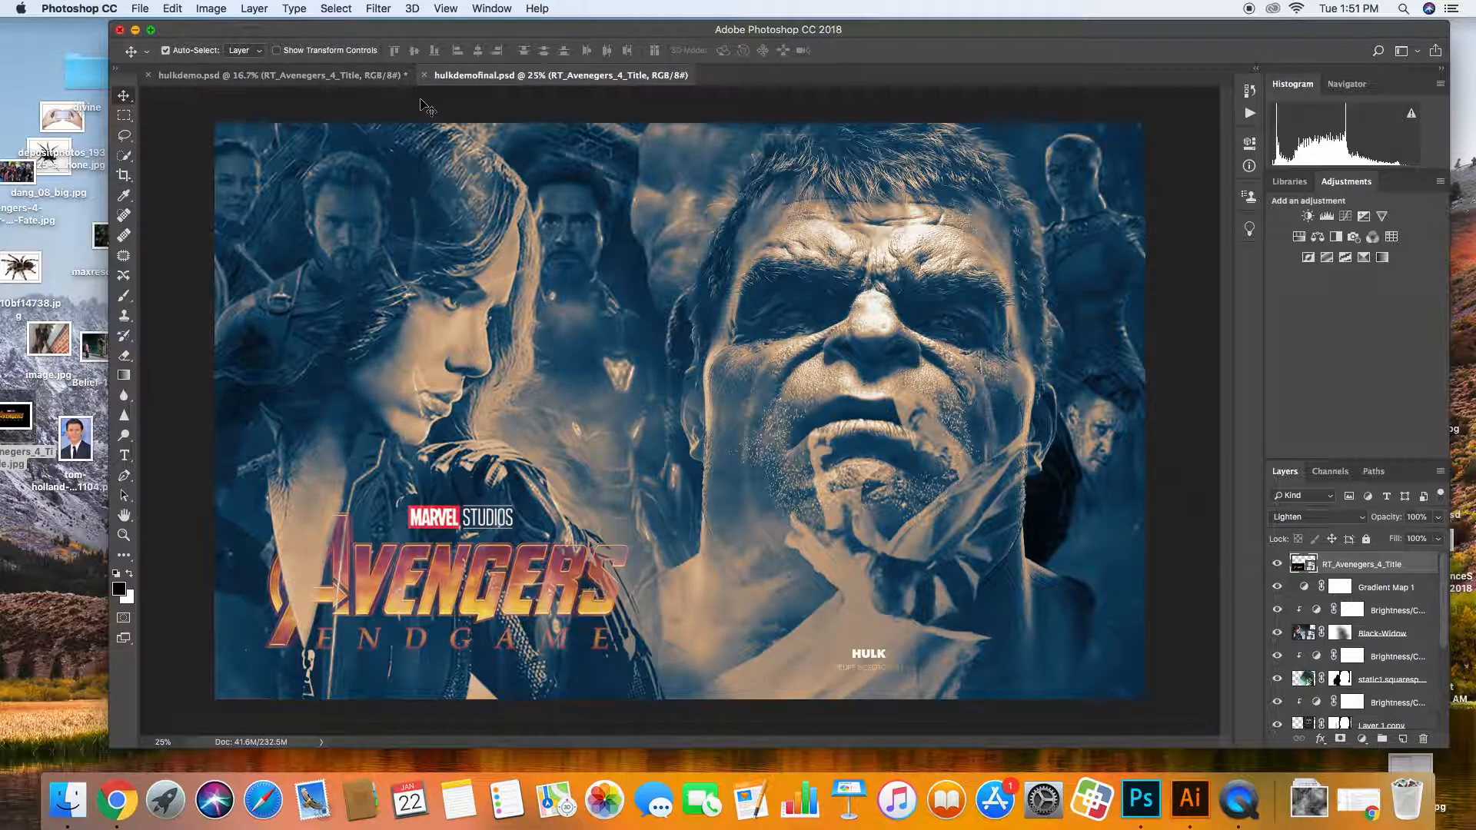
key("super+minus")
left_click(346, 77)
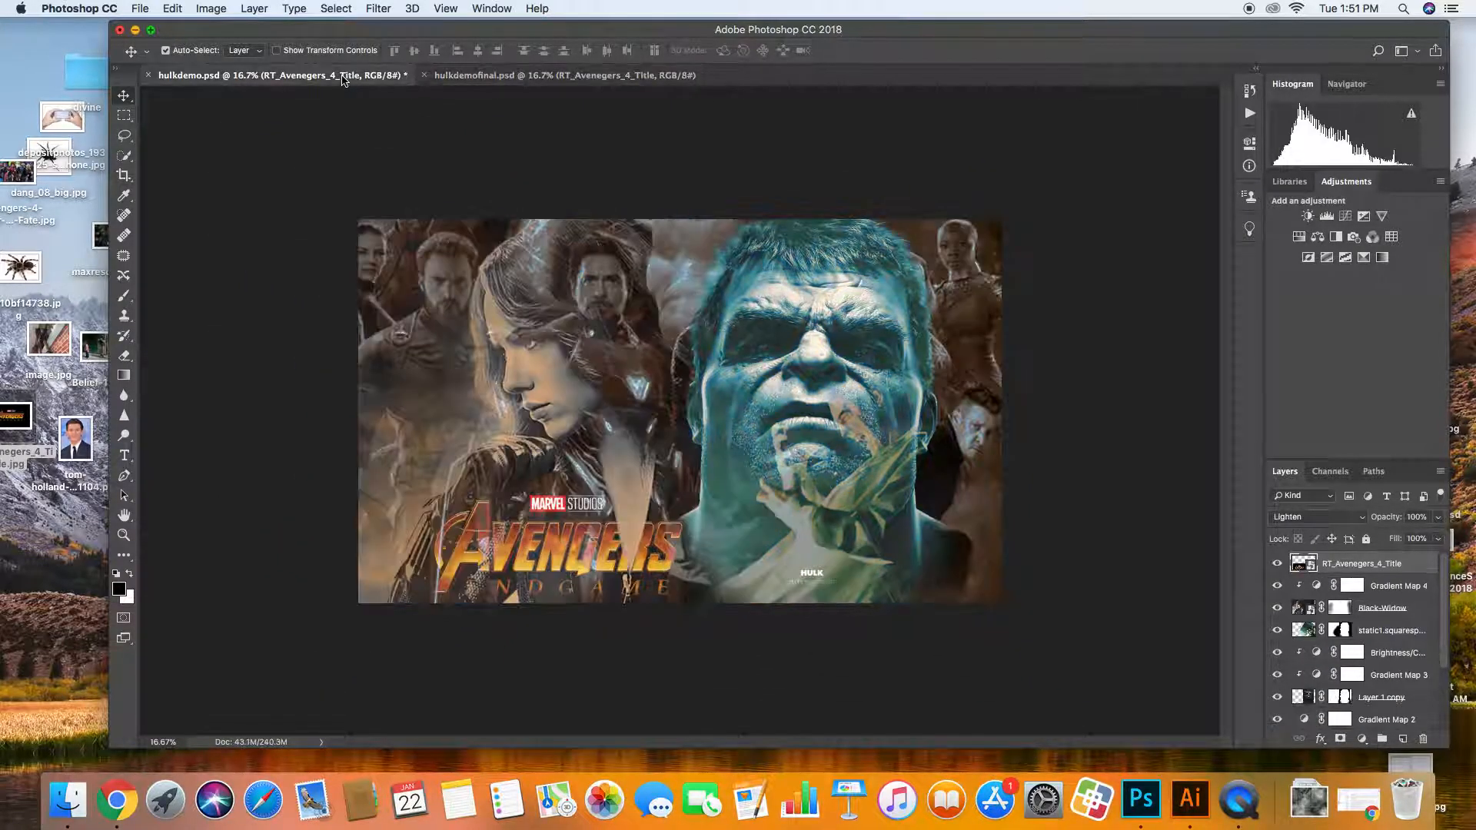
left_click(494, 80)
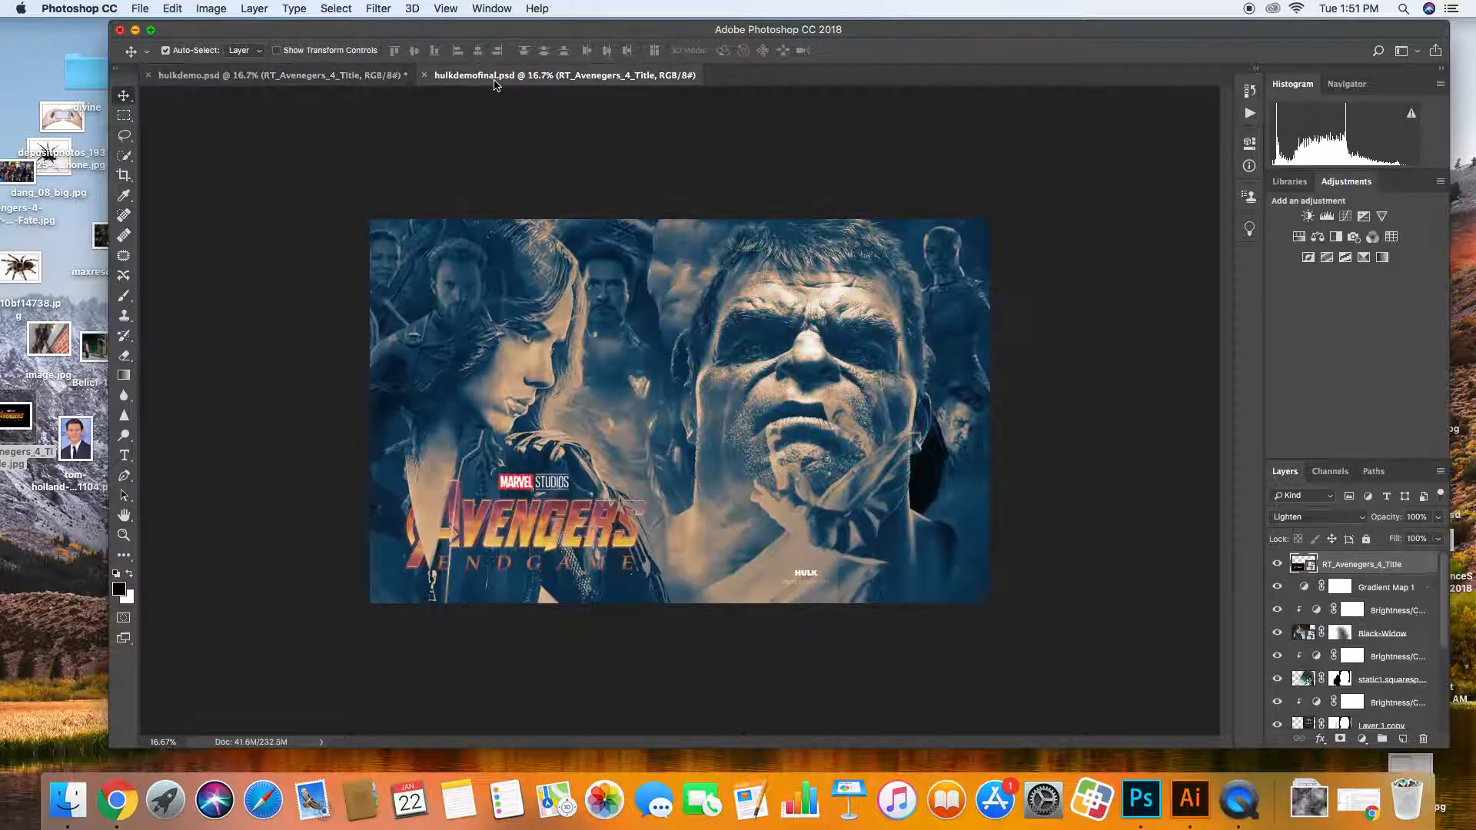
left_click(338, 82)
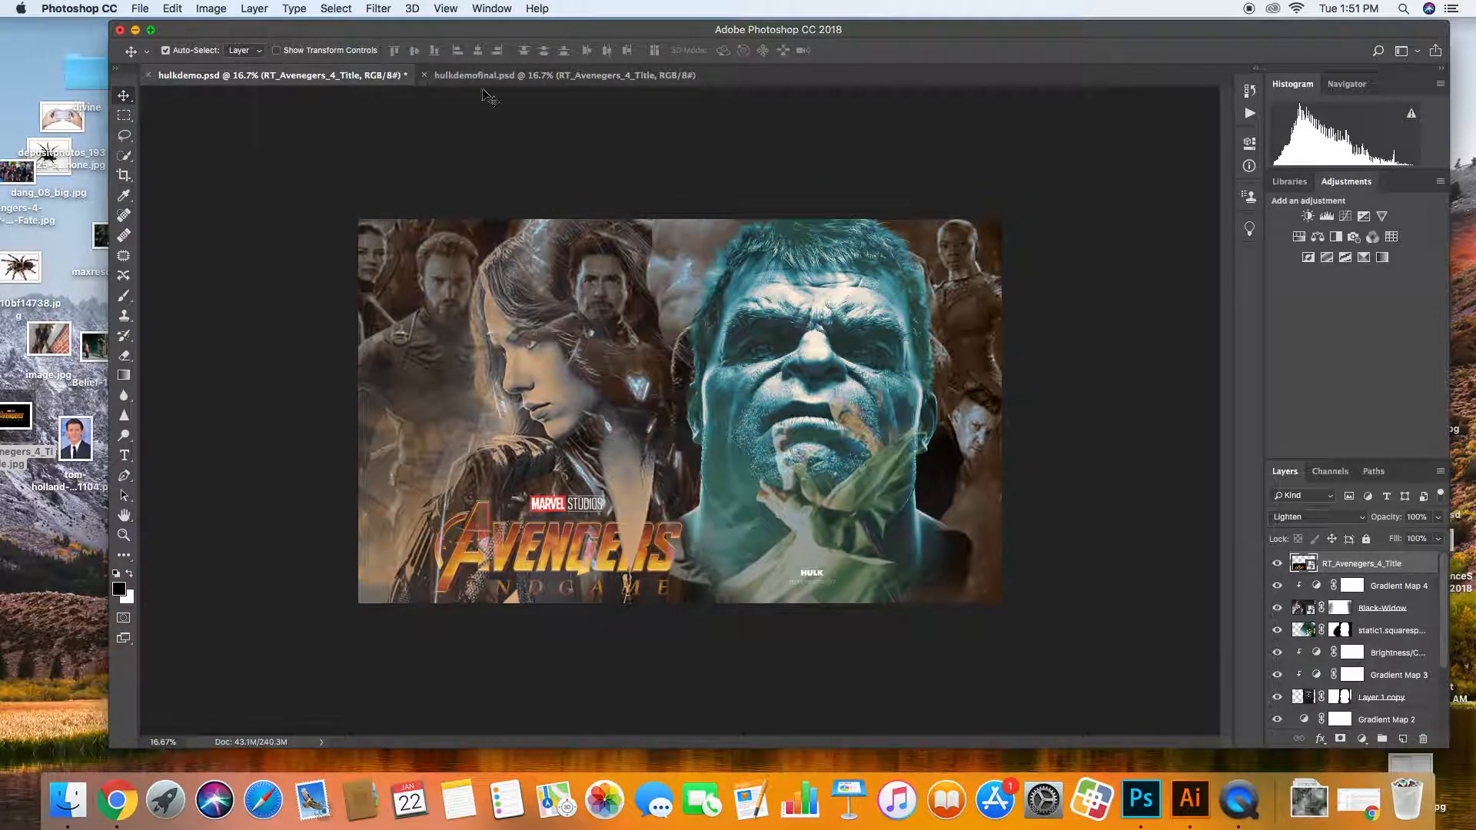